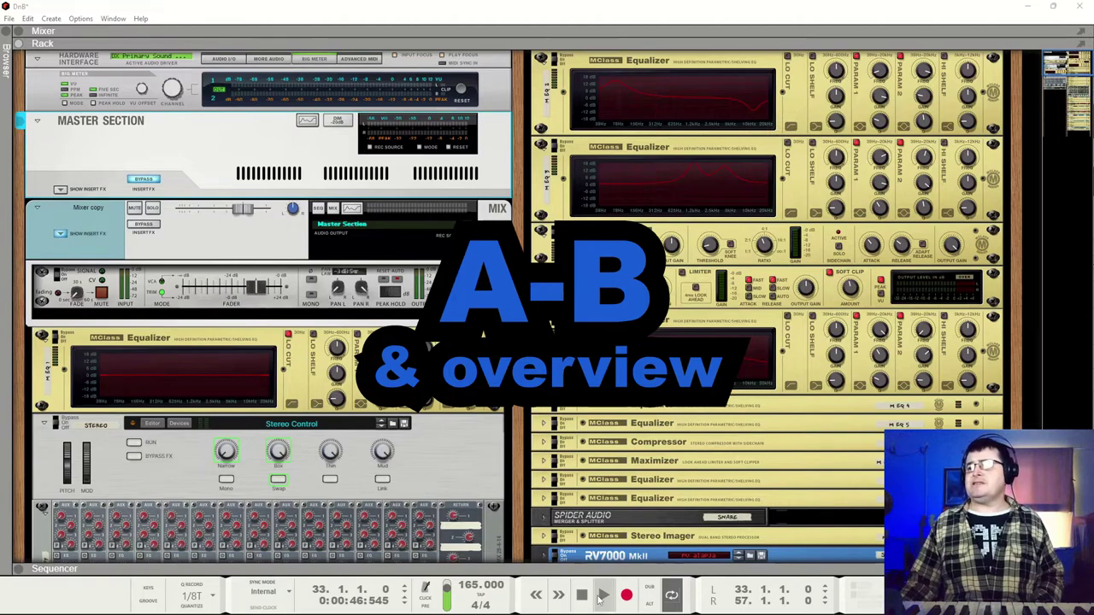
Step: Play the track, compare it with the Master Section's insert effects bypassed and active, and bypass the Mixer copy's insert effects
{"action": "left_click", "coordinate": [604, 597]}
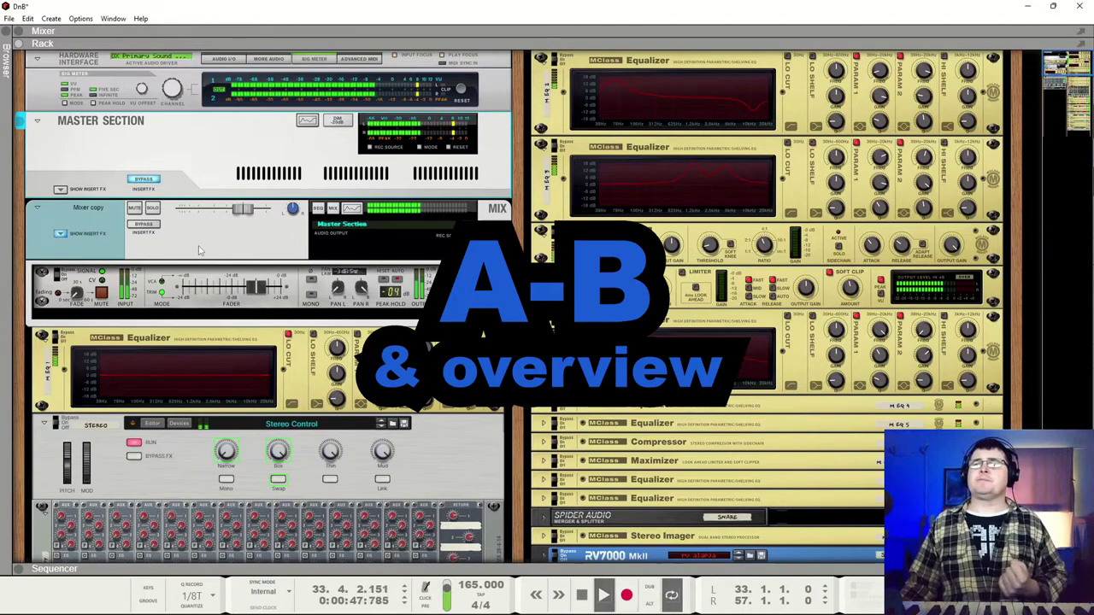
{"action": "left_click", "coordinate": [144, 180]}
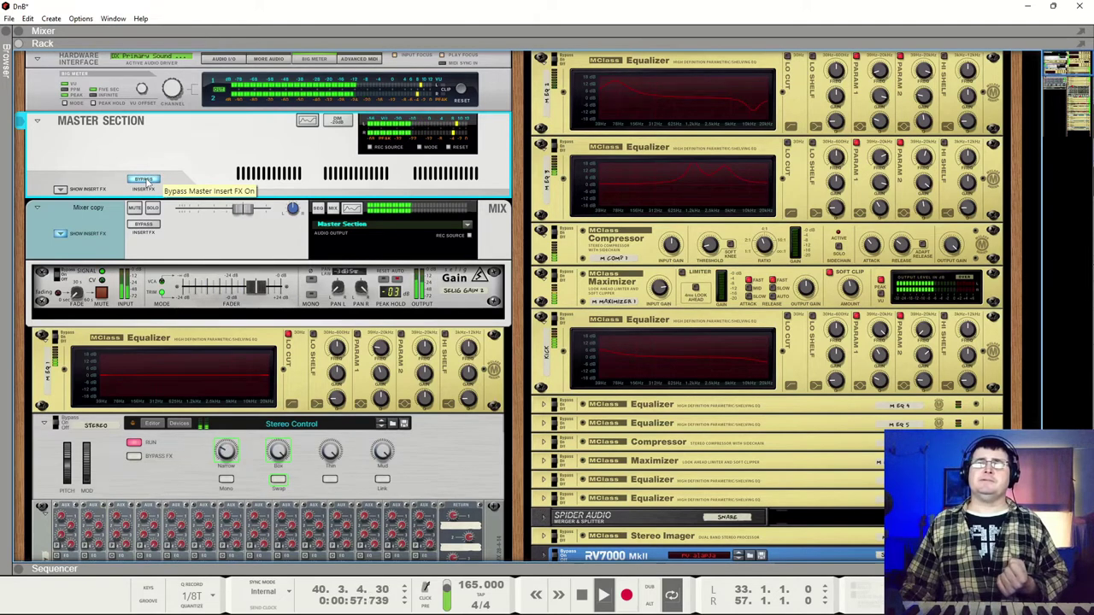
{"action": "left_click", "coordinate": [143, 179]}
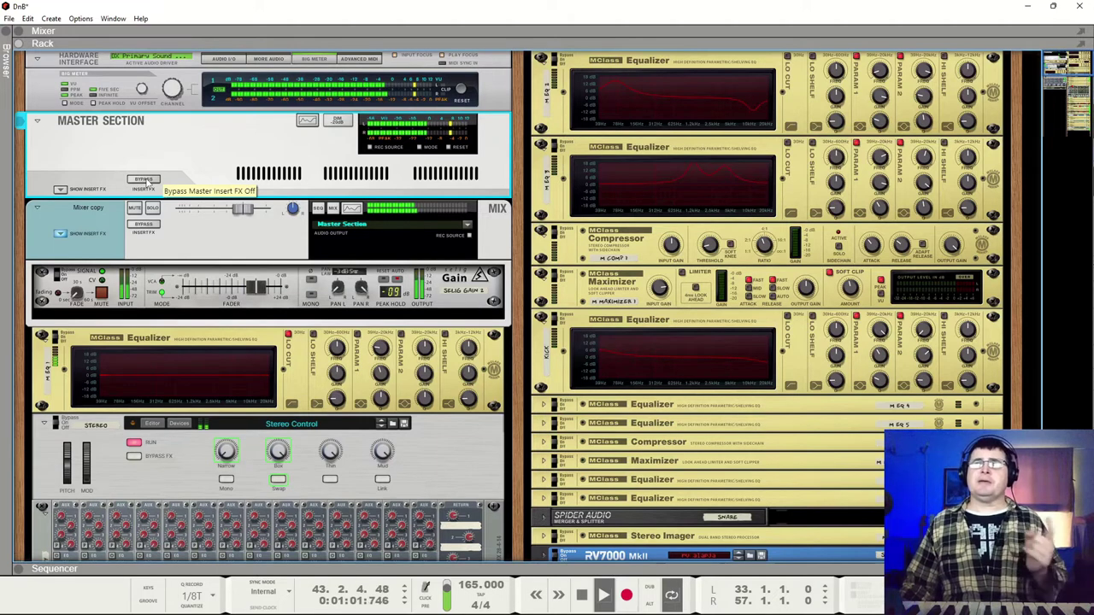
{"action": "left_click", "coordinate": [153, 227]}
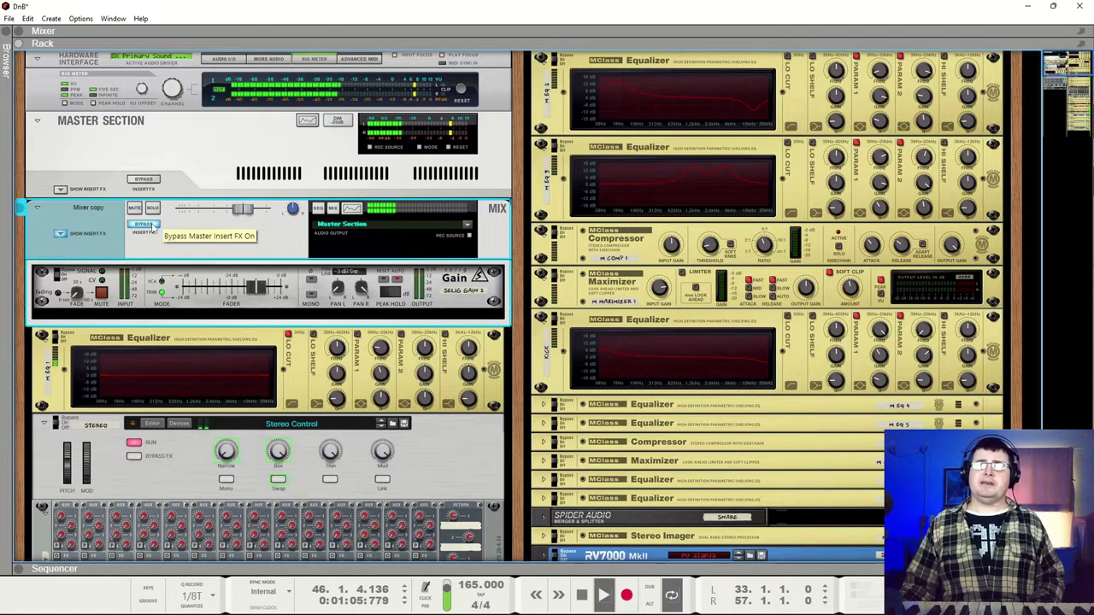
{"action": "key", "text": "space"}
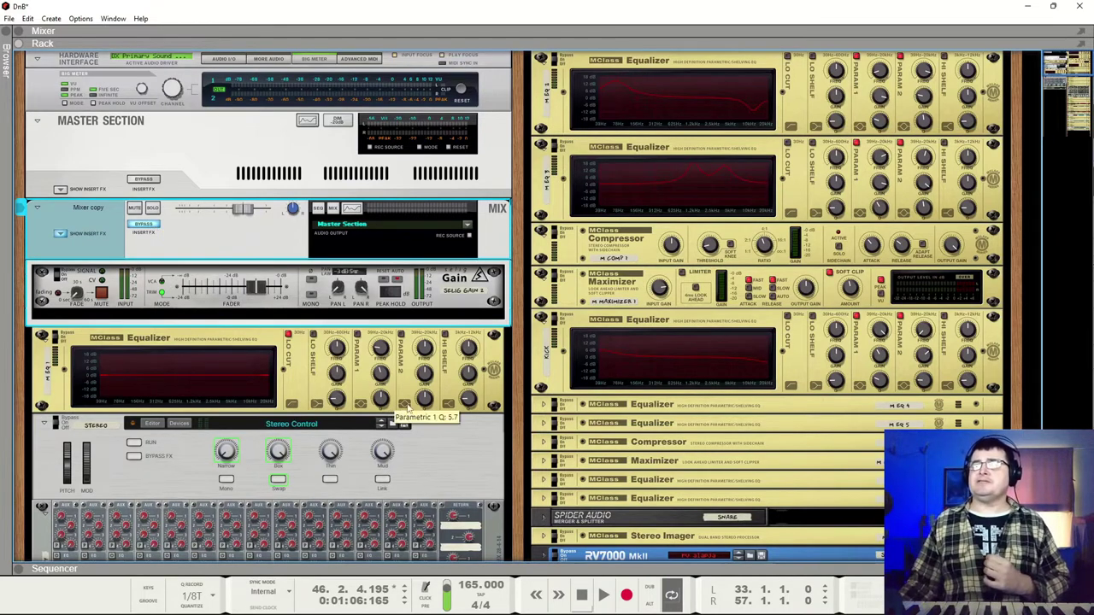
Step: Look through the rack's device chain, from the Mixer copy mixer to the drum and synthesizer devices with their effects
{"action": "scroll", "coordinate": [394, 409], "scroll_direction": "down", "scroll_amount": 3}
{"action": "scroll", "coordinate": [272, 498], "scroll_direction": "down", "scroll_amount": 5}
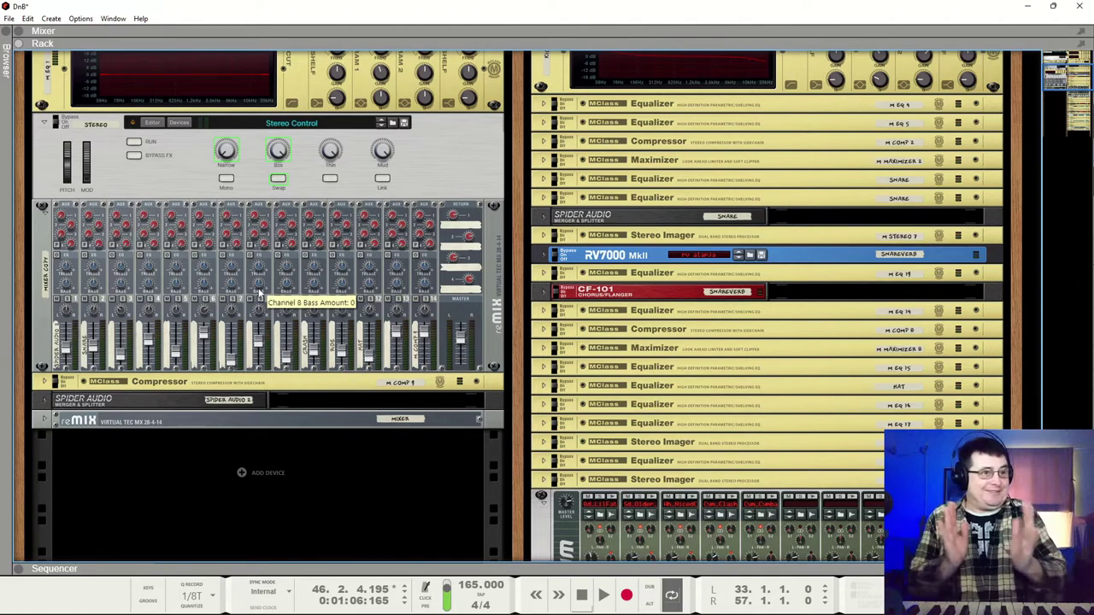
{"action": "scroll", "coordinate": [261, 293], "scroll_direction": "up", "scroll_amount": 8}
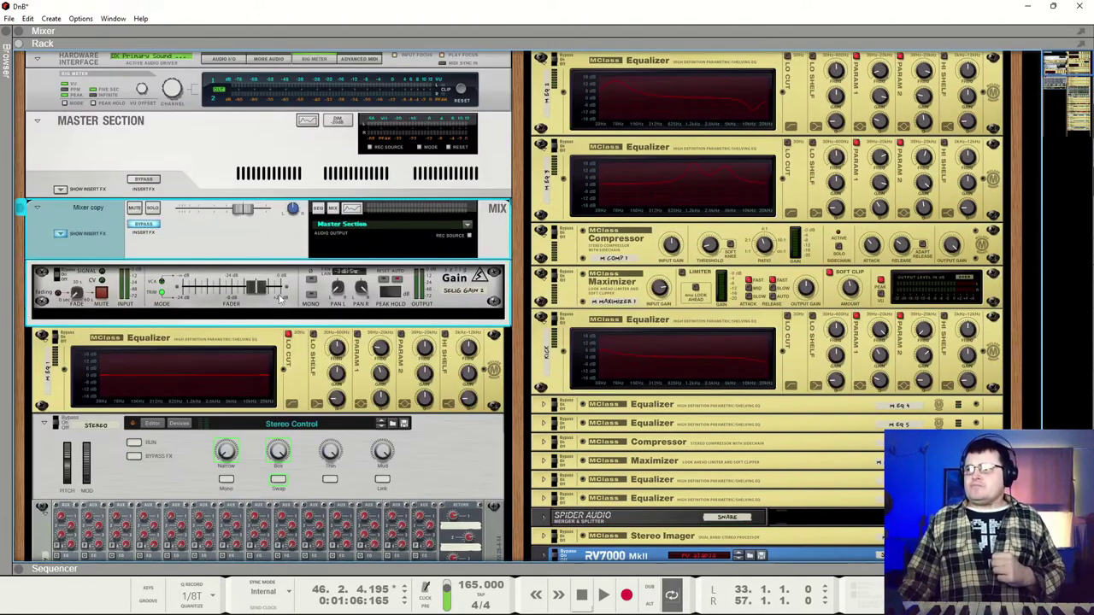
{"action": "scroll", "coordinate": [726, 321], "scroll_direction": "down", "scroll_amount": 20}
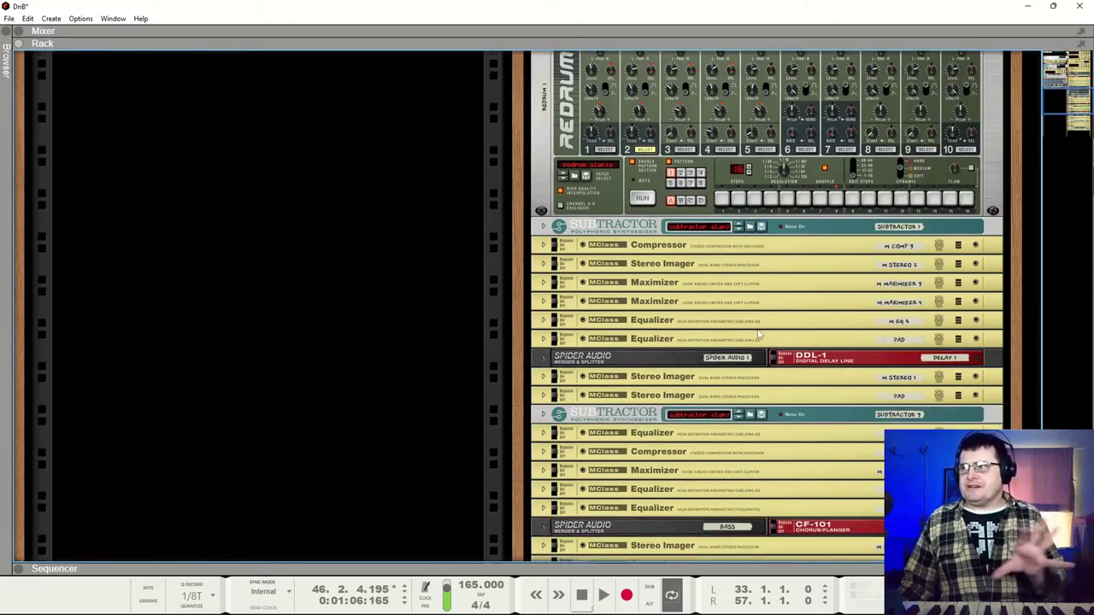
{"action": "scroll", "coordinate": [758, 335], "scroll_direction": "down", "scroll_amount": 10}
{"action": "scroll", "coordinate": [745, 353], "scroll_direction": "up", "scroll_amount": 6}
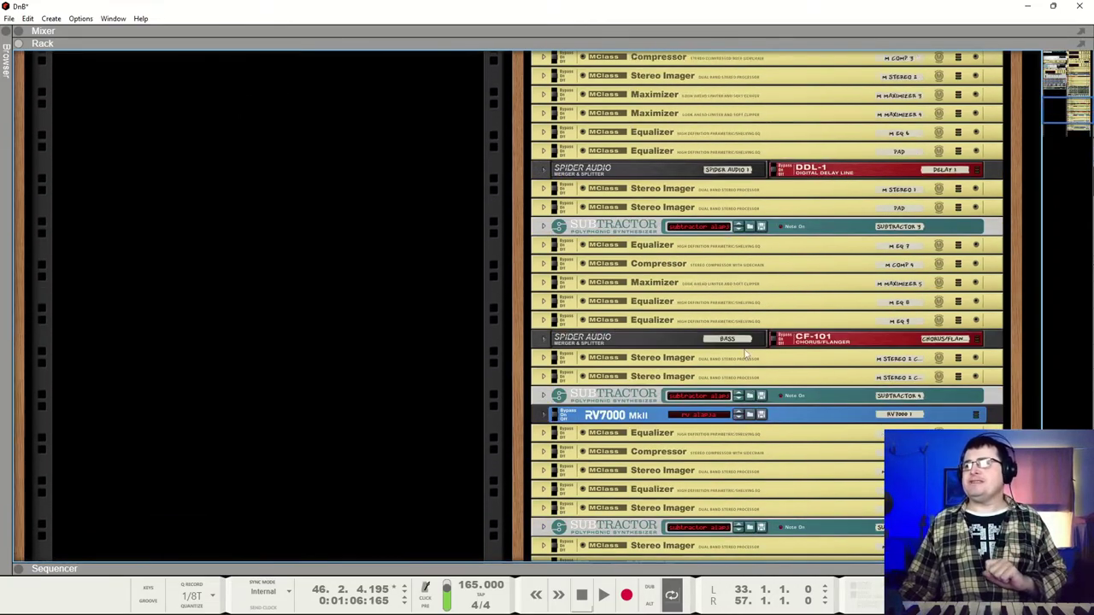
{"action": "scroll", "coordinate": [743, 352], "scroll_direction": "up", "scroll_amount": 20}
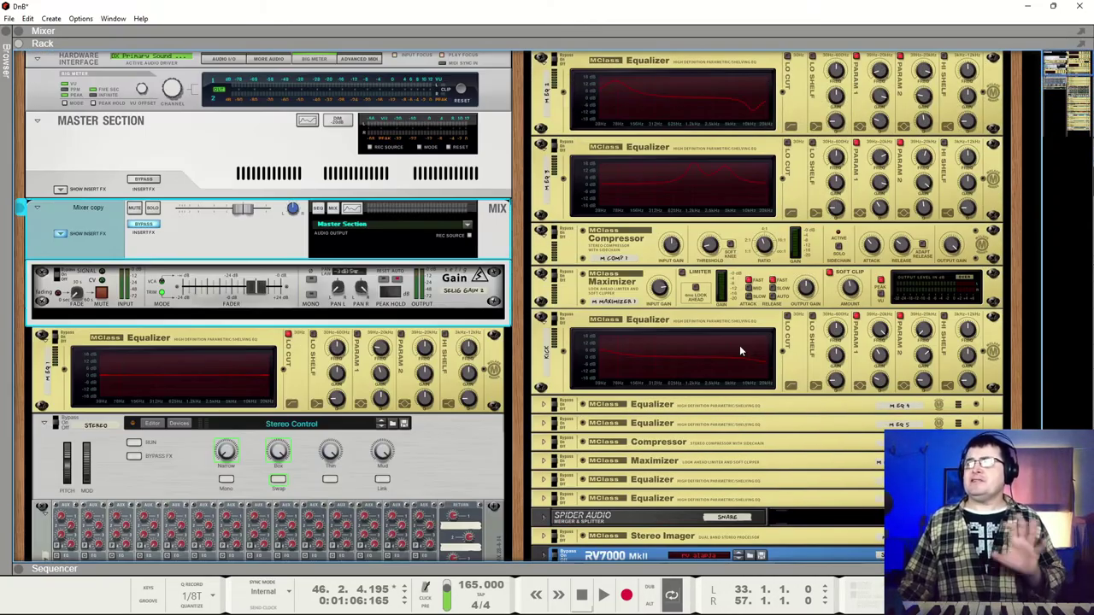
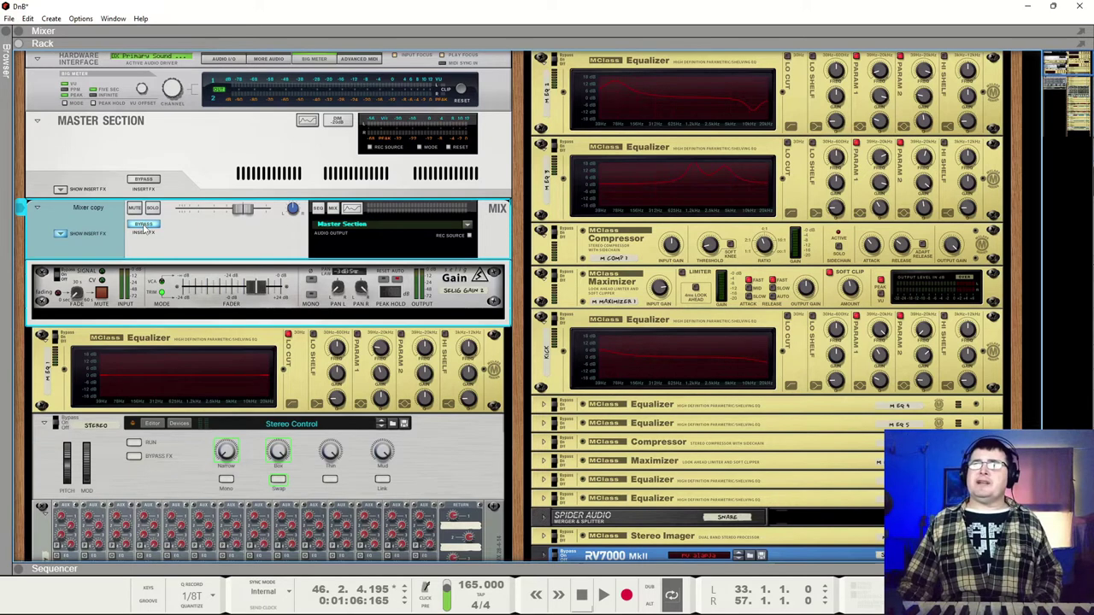
Step: Re-enable the Mixer copy's insert effects and play the track with drum 1 soloed in Redrum
{"action": "key", "text": "space"}
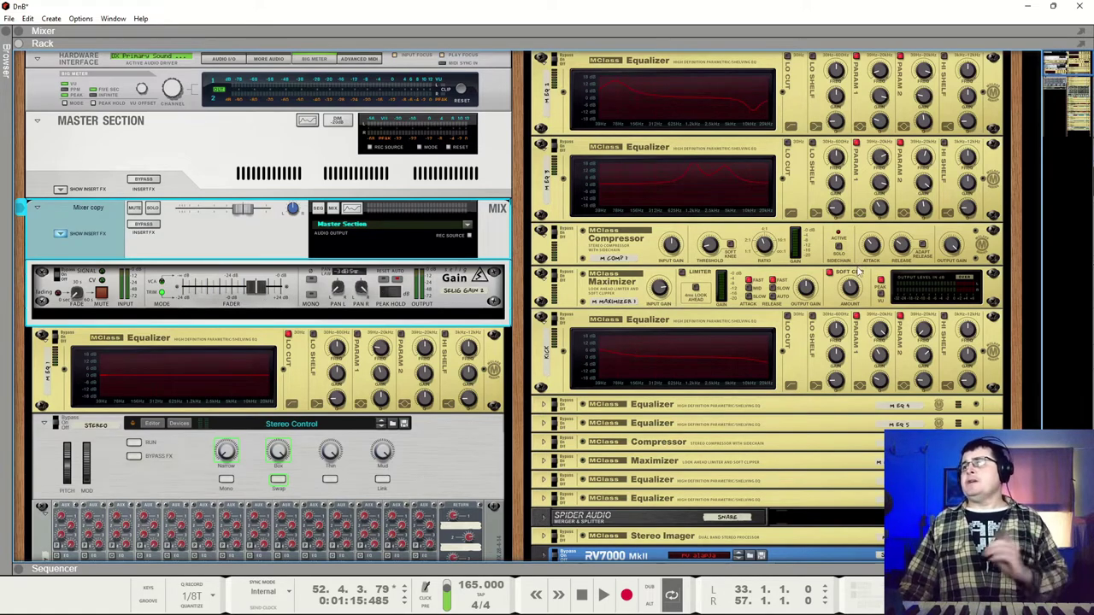
{"action": "scroll", "coordinate": [852, 260], "scroll_direction": "down", "scroll_amount": 15}
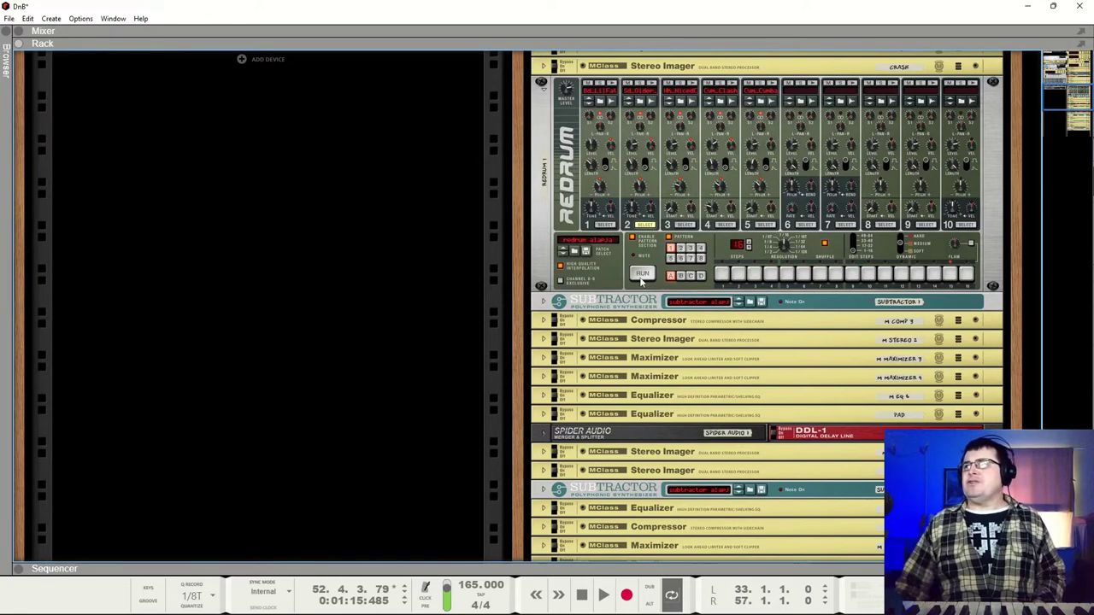
{"action": "left_click", "coordinate": [601, 88]}
{"action": "key", "text": "space"}
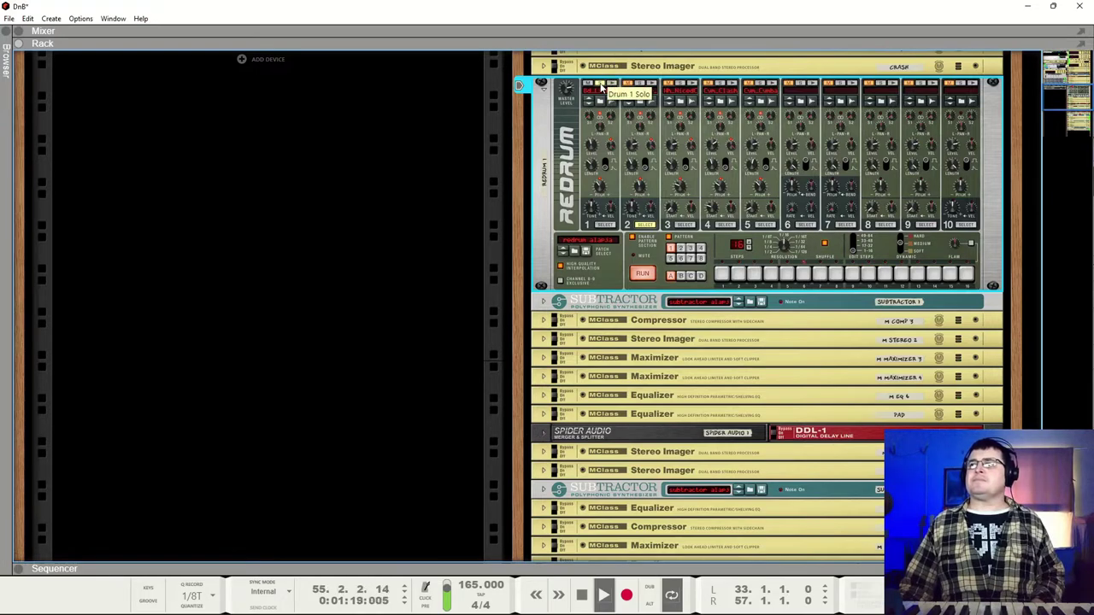
Step: Replace Redrum's drum 1 solo with a solo of channel 1 on the Mixer copy mixer, and review M Comp 1 and M Maximizer 1
{"action": "scroll", "coordinate": [601, 89], "scroll_direction": "up", "scroll_amount": 5}
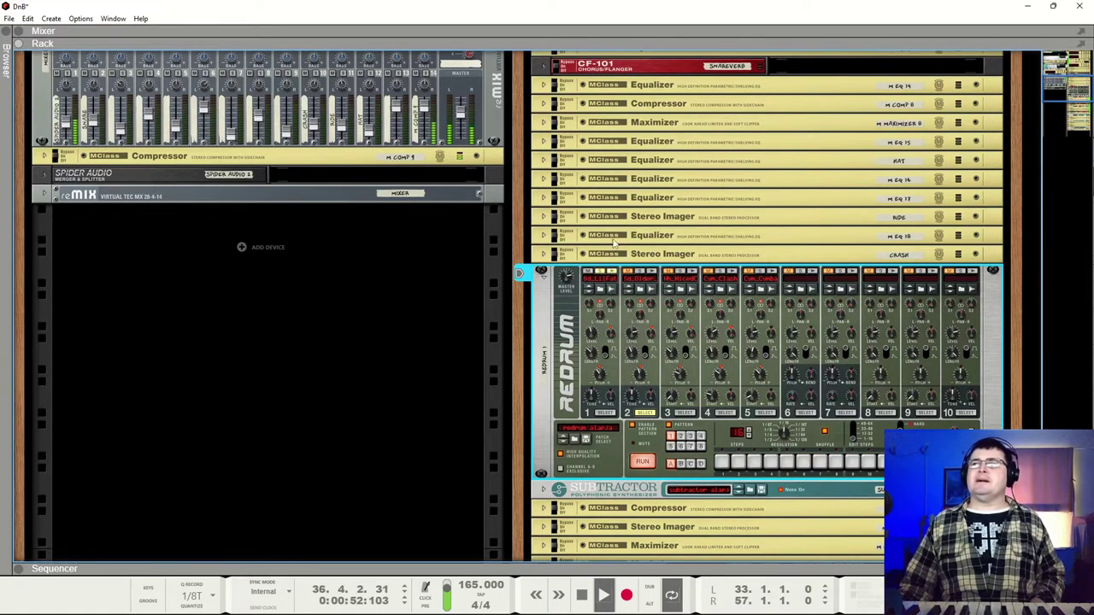
{"action": "left_click", "coordinate": [66, 74]}
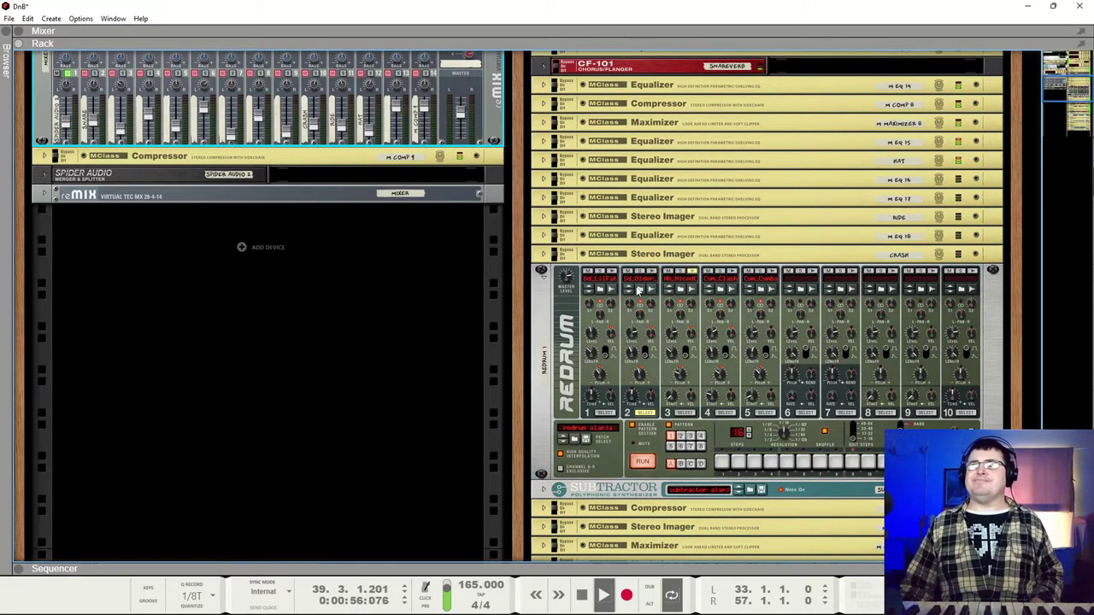
{"action": "scroll", "coordinate": [671, 304], "scroll_direction": "up", "scroll_amount": 8}
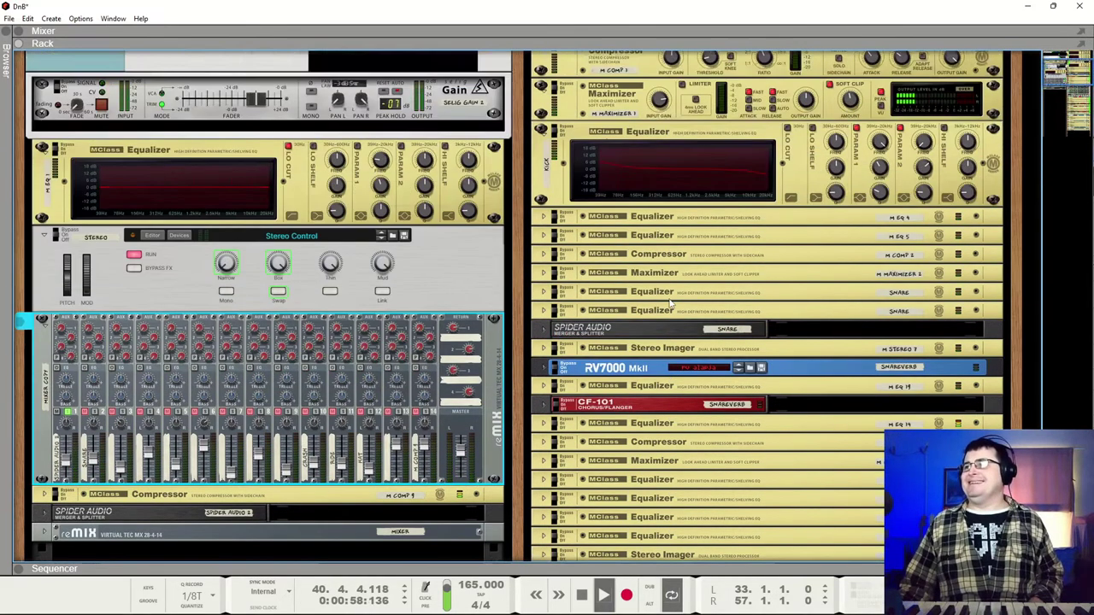
{"action": "scroll", "coordinate": [671, 303], "scroll_direction": "up", "scroll_amount": 4}
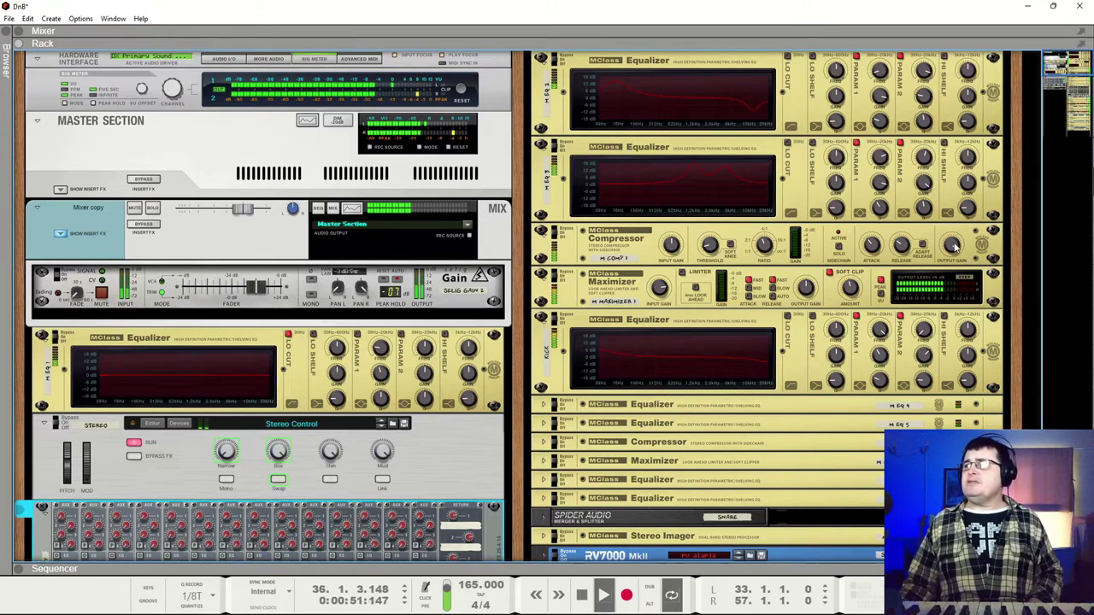
{"action": "mouse_move", "coordinate": [955, 248]}
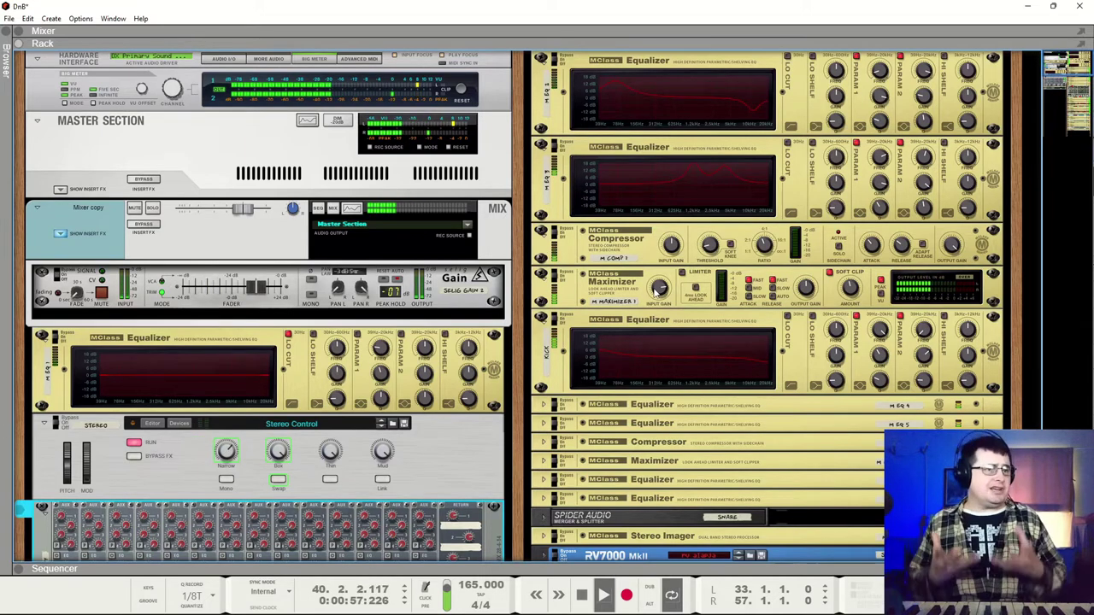
{"action": "mouse_move", "coordinate": [658, 291]}
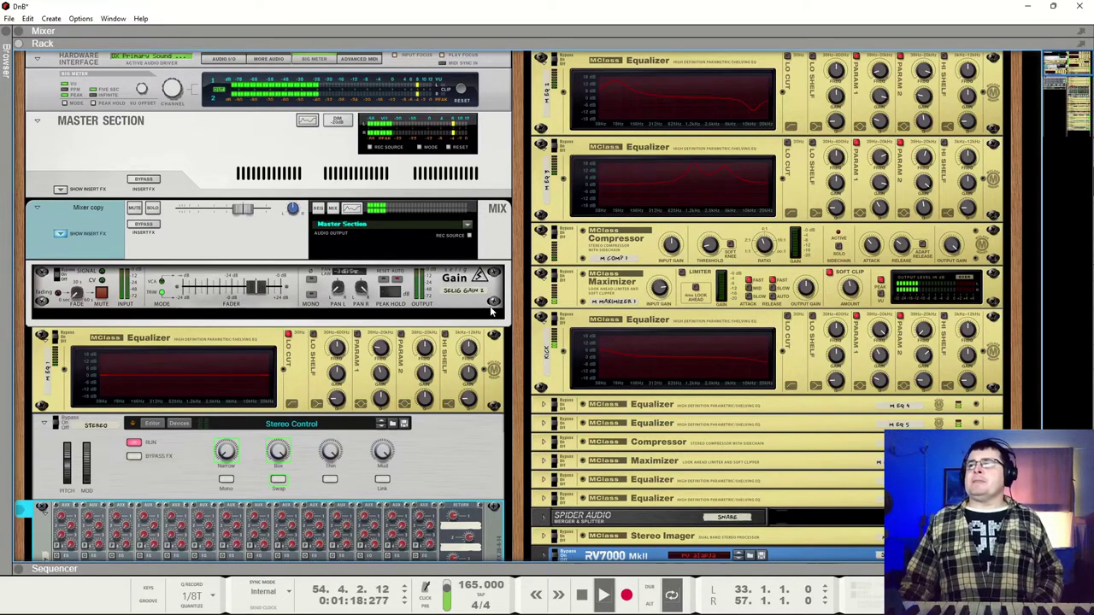
Step: Show the Master Section's insert effects and toggle their bypass on and off to compare the sound
{"action": "scroll", "coordinate": [77, 427], "scroll_direction": "down", "scroll_amount": 4}
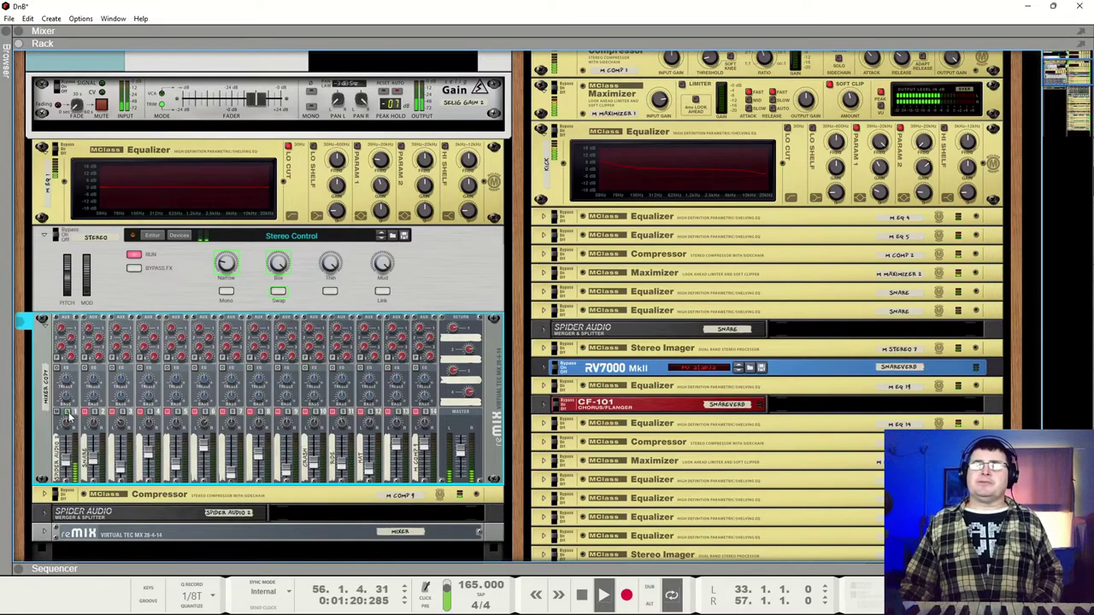
{"action": "scroll", "coordinate": [73, 419], "scroll_direction": "up", "scroll_amount": 4}
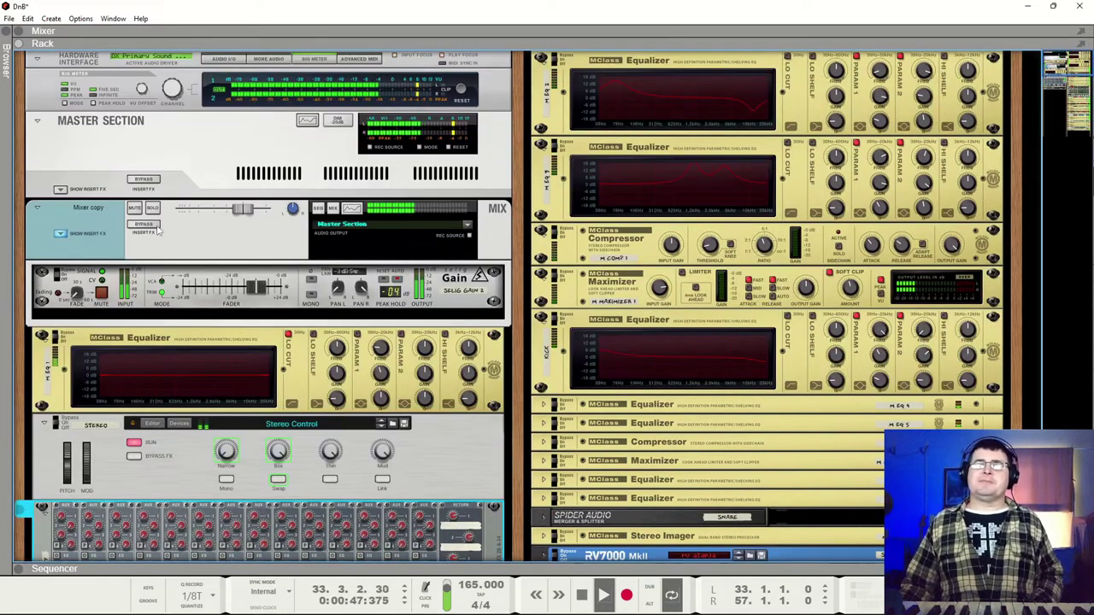
{"action": "left_click", "coordinate": [60, 189]}
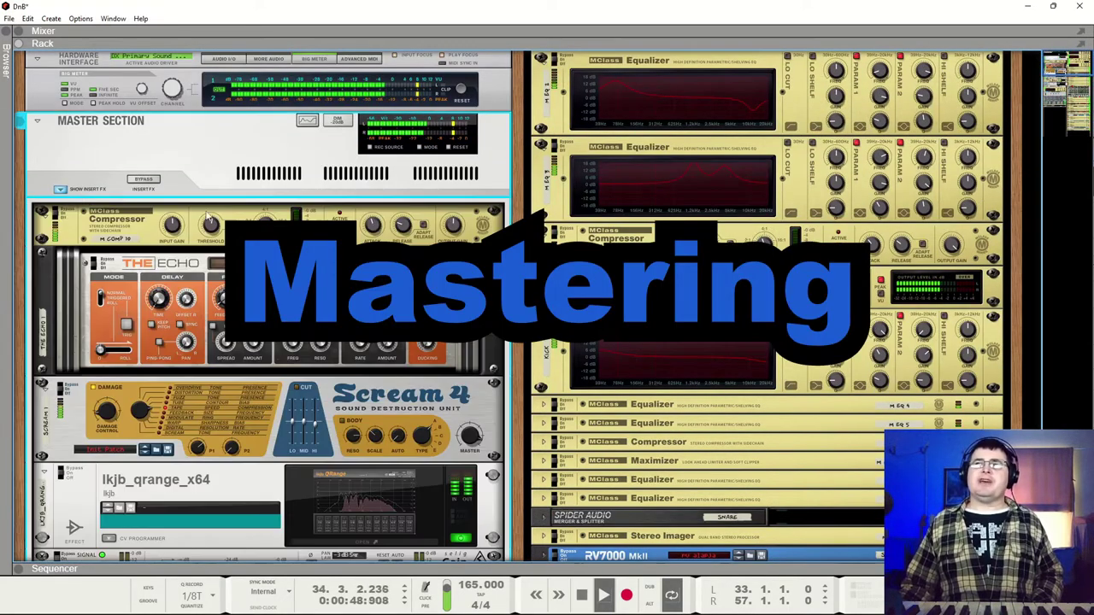
{"action": "left_click", "coordinate": [144, 179]}
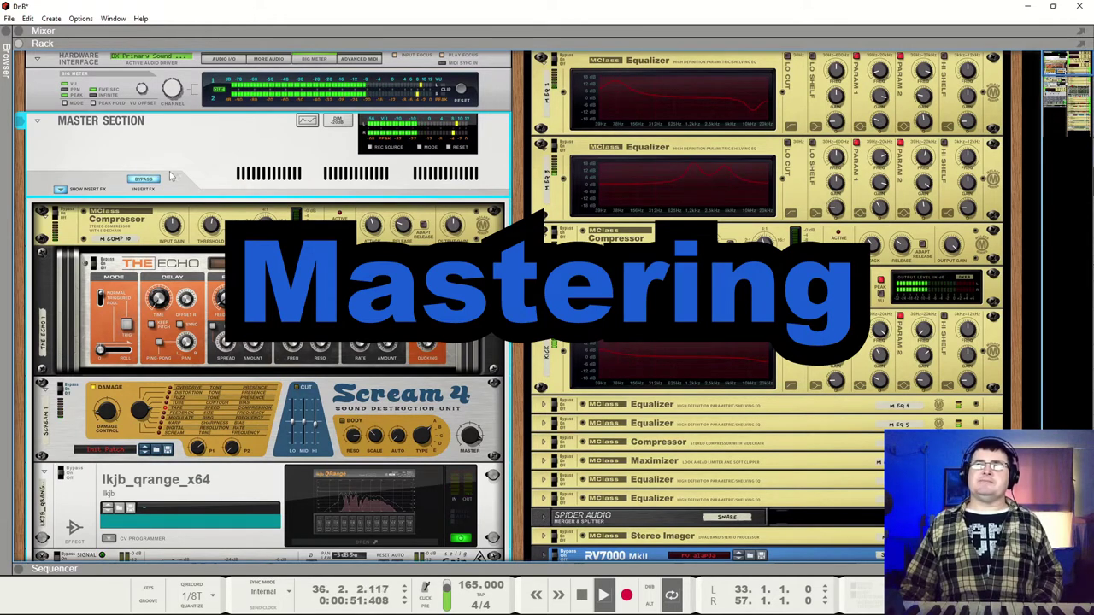
{"action": "scroll", "coordinate": [295, 204], "scroll_direction": "down", "scroll_amount": 2}
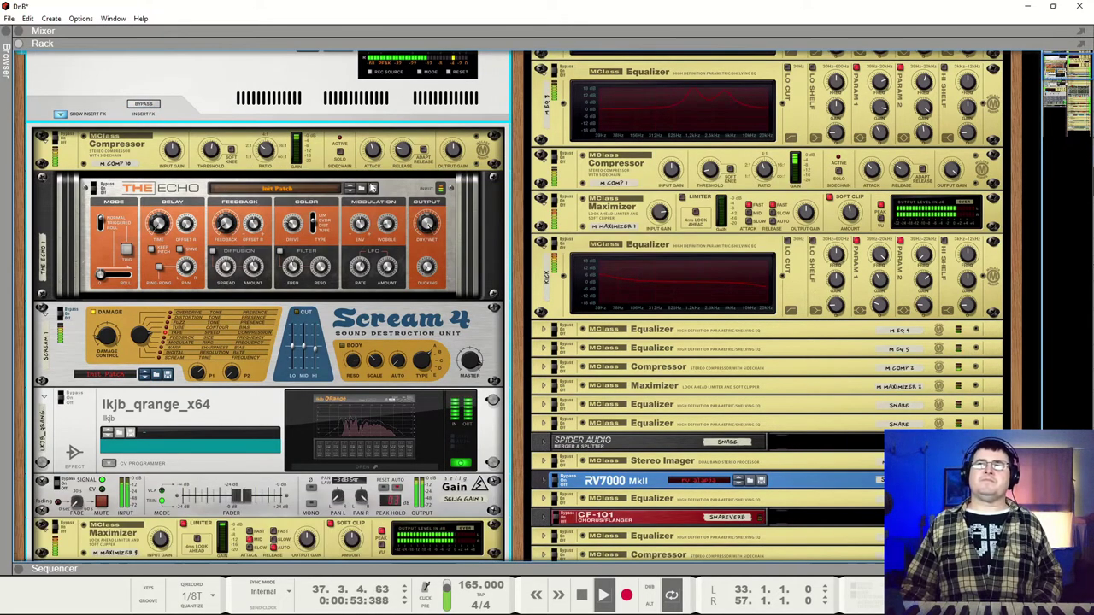
{"action": "scroll", "coordinate": [295, 204], "scroll_direction": "down", "scroll_amount": 1}
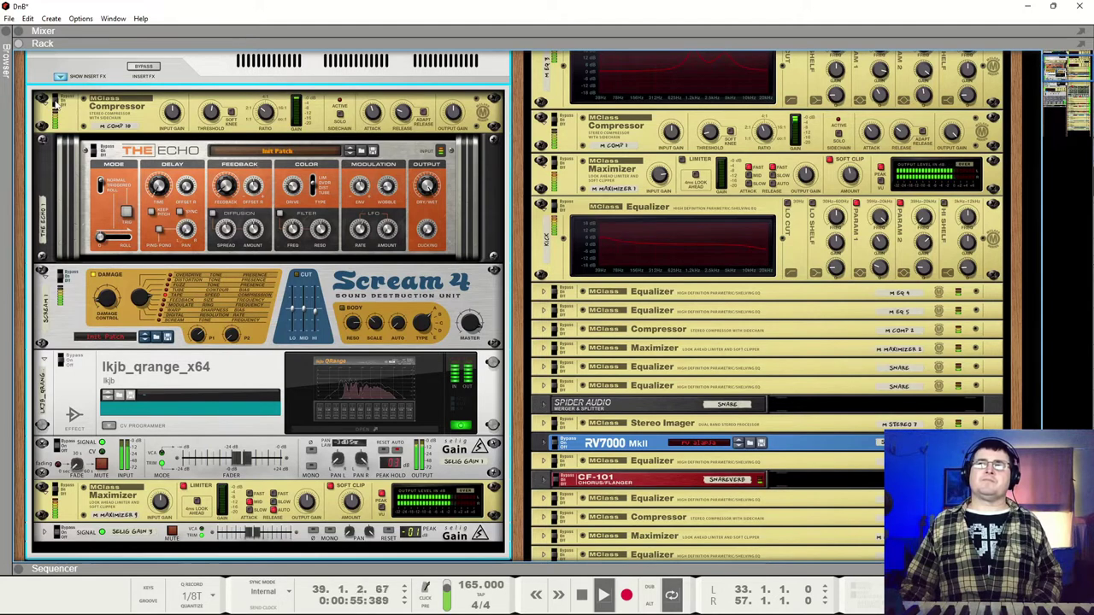
Step: Bypass the master inserts one by one: Compressor, The Echo, Scream 4, QRange and Selig Gain 1, and toggle the Maximizer's bypass
{"action": "left_click", "coordinate": [59, 100]}
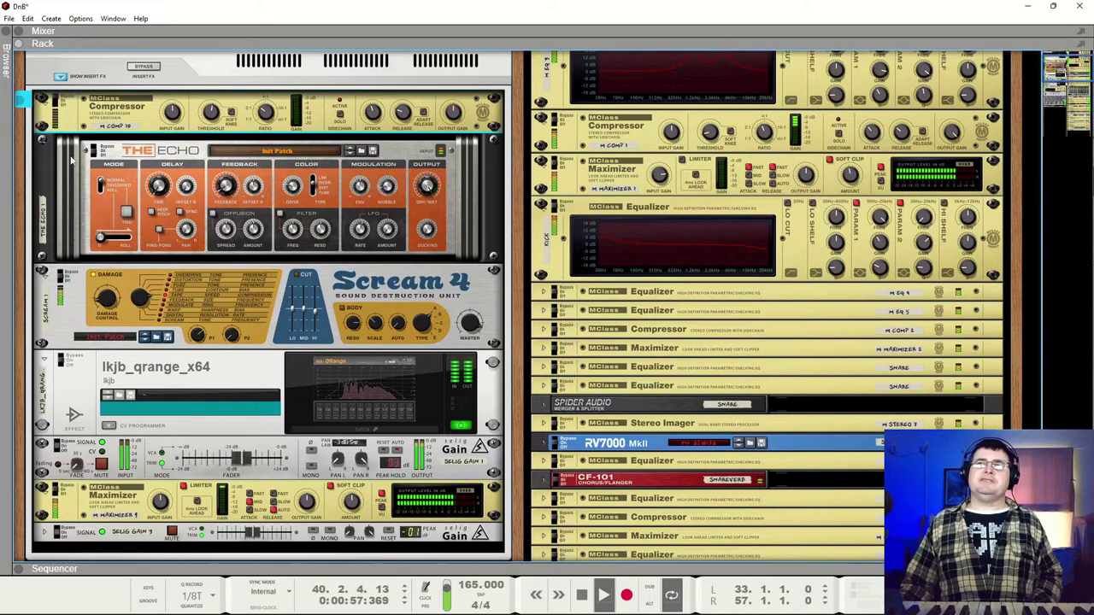
{"action": "left_click", "coordinate": [92, 212]}
{"action": "left_click", "coordinate": [62, 275]}
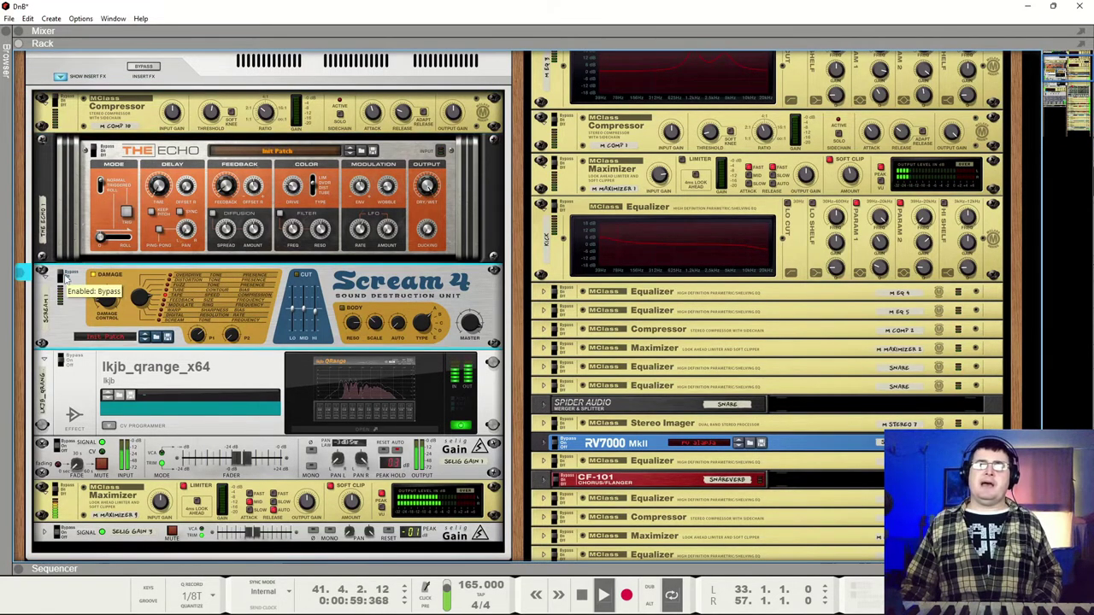
{"action": "left_click", "coordinate": [63, 363]}
{"action": "left_click", "coordinate": [62, 446]}
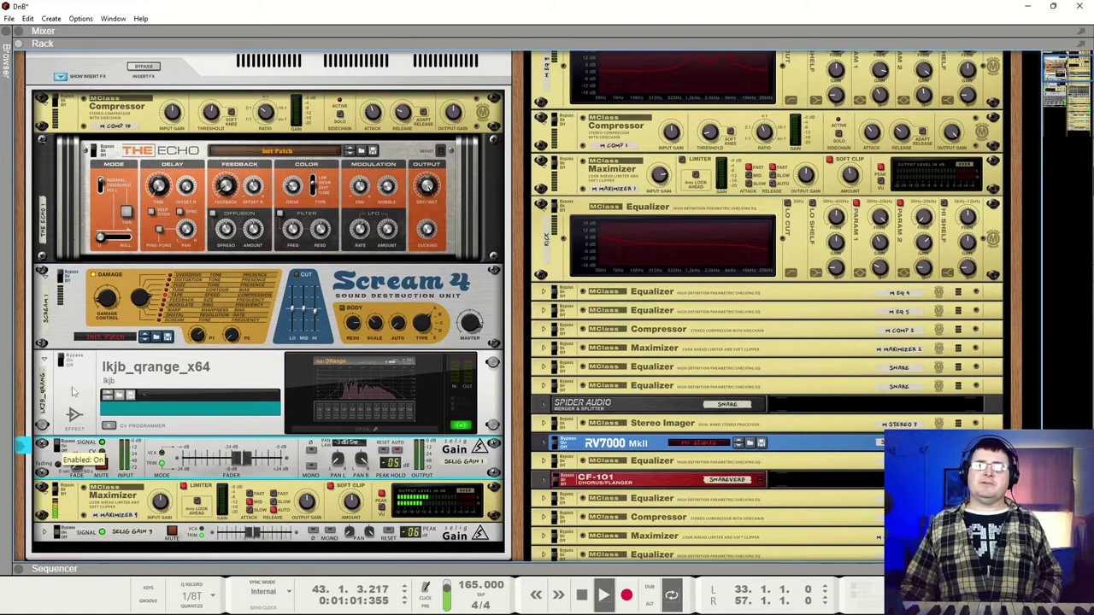
{"action": "left_click", "coordinate": [57, 491]}
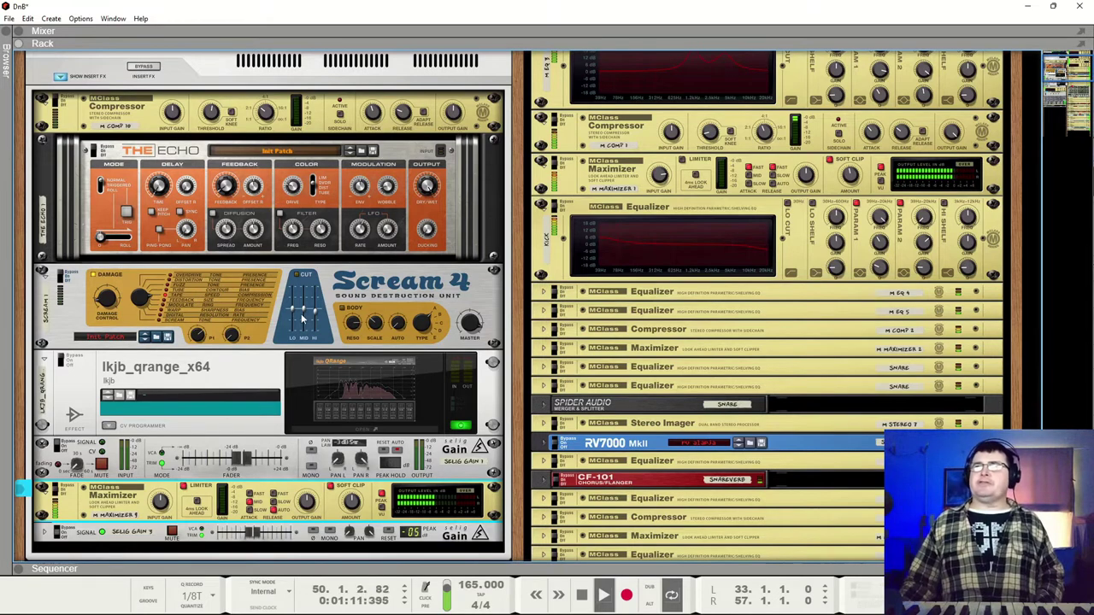
Step: Toggle the Master Section's insert bypass for comparison and bypass the Mixer copy's insert effects
{"action": "scroll", "coordinate": [301, 318], "scroll_direction": "up", "scroll_amount": 3}
{"action": "left_click", "coordinate": [144, 180]}
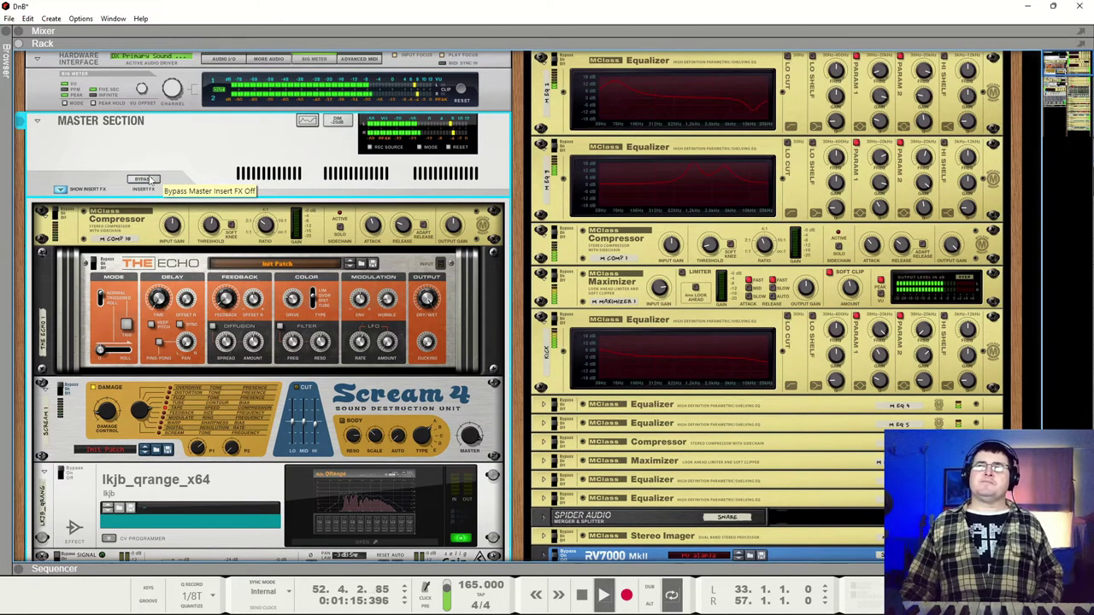
{"action": "scroll", "coordinate": [191, 389], "scroll_direction": "down", "scroll_amount": 8}
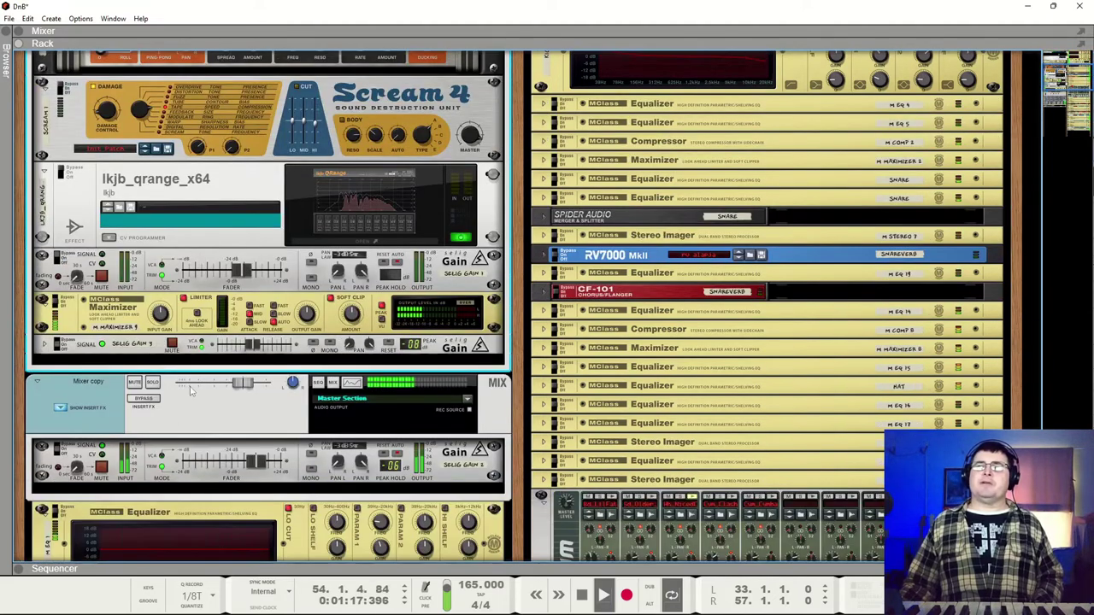
{"action": "left_click", "coordinate": [191, 390]}
{"action": "scroll", "coordinate": [165, 419], "scroll_direction": "up", "scroll_amount": 5}
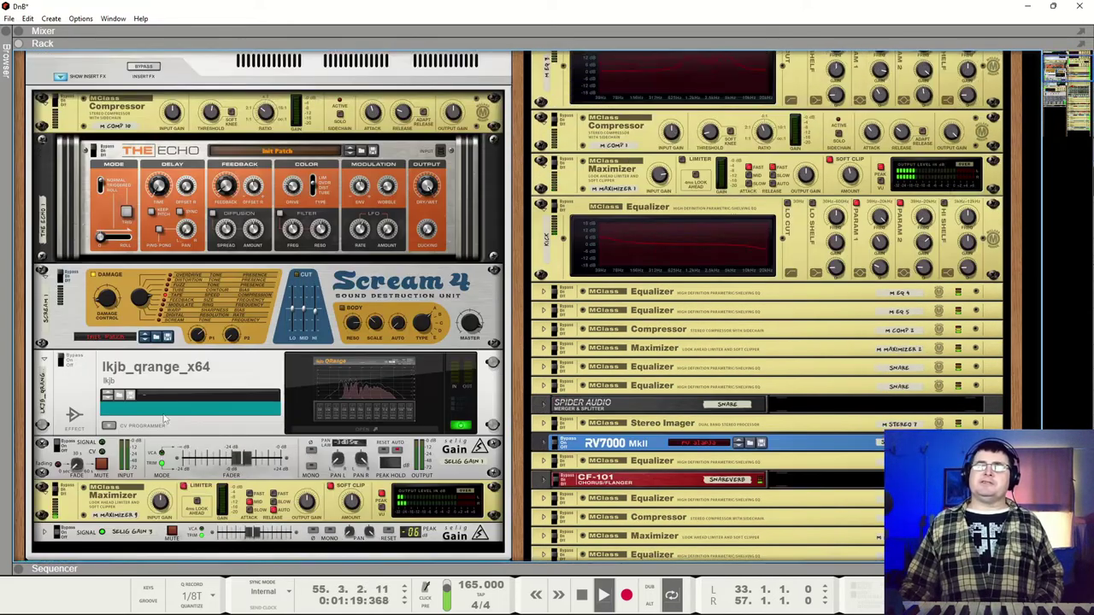
{"action": "scroll", "coordinate": [165, 419], "scroll_direction": "up", "scroll_amount": 3}
{"action": "scroll", "coordinate": [206, 483], "scroll_direction": "down", "scroll_amount": 7}
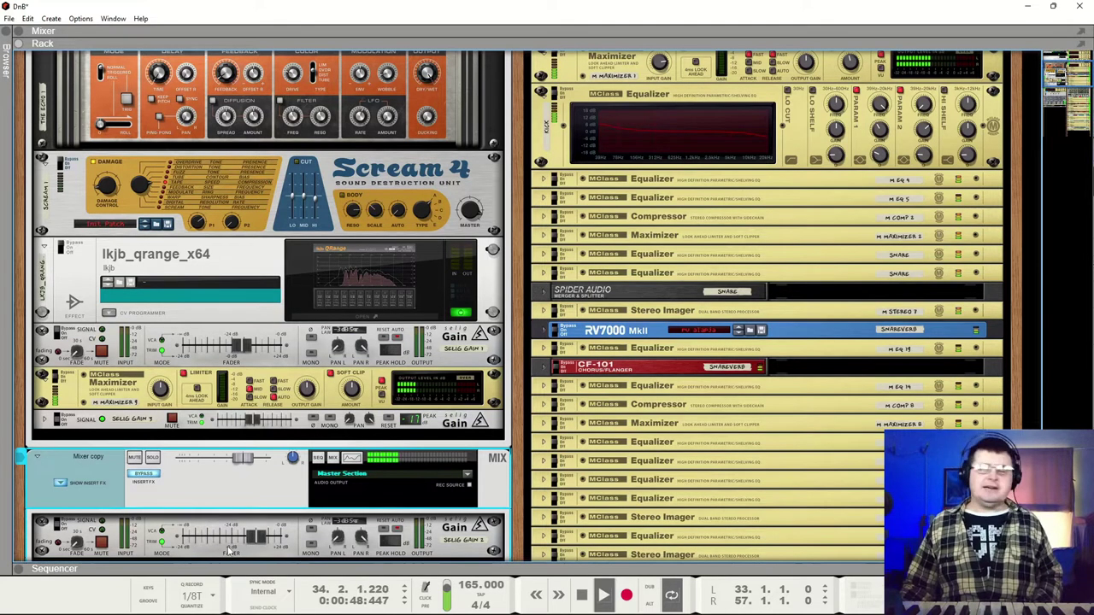
Step: Switch the Master Section's insert bypass on and off repeatedly during playback, ending with the inserts active
{"action": "scroll", "coordinate": [229, 551], "scroll_direction": "up", "scroll_amount": 6}
{"action": "left_click", "coordinate": [144, 181]}
{"action": "left_click", "coordinate": [144, 180]}
{"action": "left_click", "coordinate": [144, 180]}
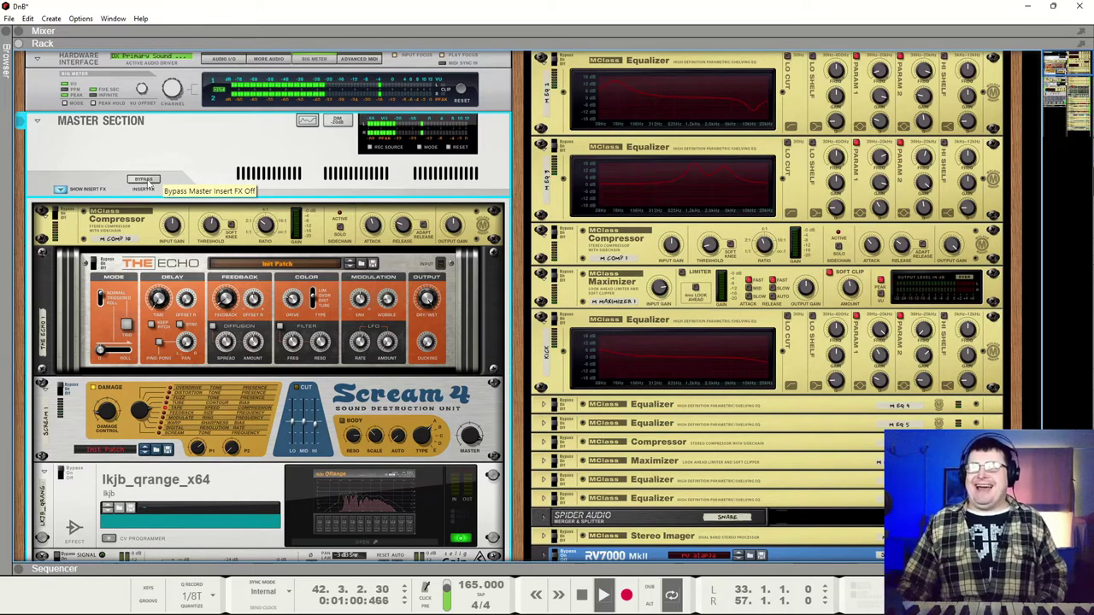
Step: Bypass the Master Section's insert effects, look over the insert devices while the track plays, and stop playback
{"action": "left_click", "coordinate": [145, 182]}
{"action": "scroll", "coordinate": [261, 245], "scroll_direction": "down", "scroll_amount": 5}
{"action": "scroll", "coordinate": [270, 255], "scroll_direction": "up", "scroll_amount": 4}
{"action": "scroll", "coordinate": [194, 256], "scroll_direction": "down", "scroll_amount": 4}
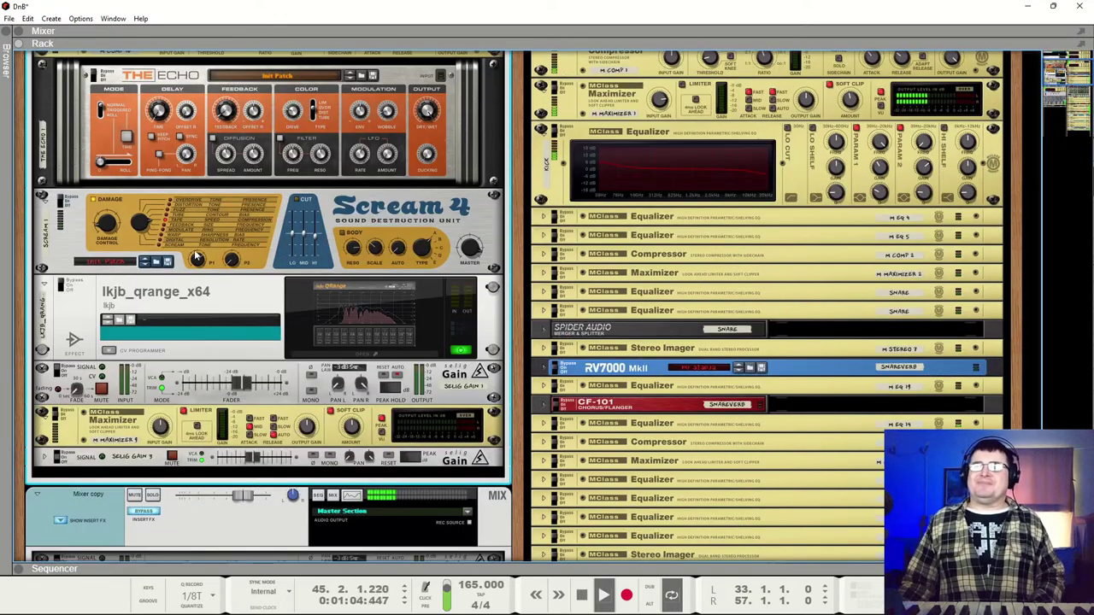
{"action": "scroll", "coordinate": [238, 455], "scroll_direction": "up", "scroll_amount": 5}
{"action": "scroll", "coordinate": [238, 455], "scroll_direction": "down", "scroll_amount": 1}
{"action": "scroll", "coordinate": [223, 384], "scroll_direction": "up", "scroll_amount": 1}
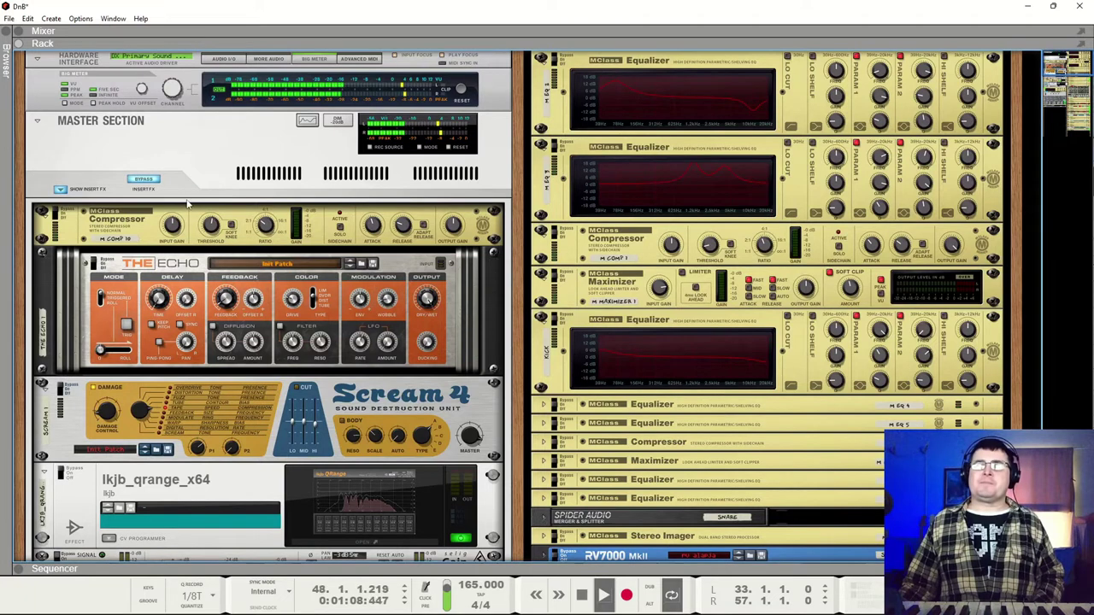
{"action": "key", "text": "space"}
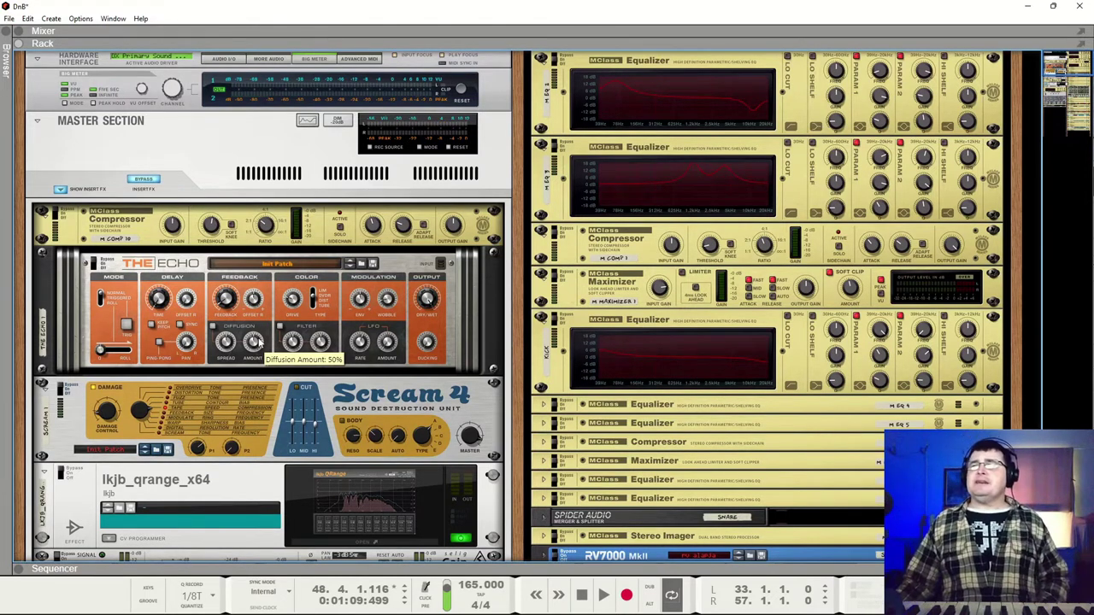
Step: Look through the rack from the master inserts down to the mixer, drum machine, synthesizers and their effect devices
{"action": "scroll", "coordinate": [675, 368], "scroll_direction": "down", "scroll_amount": 15}
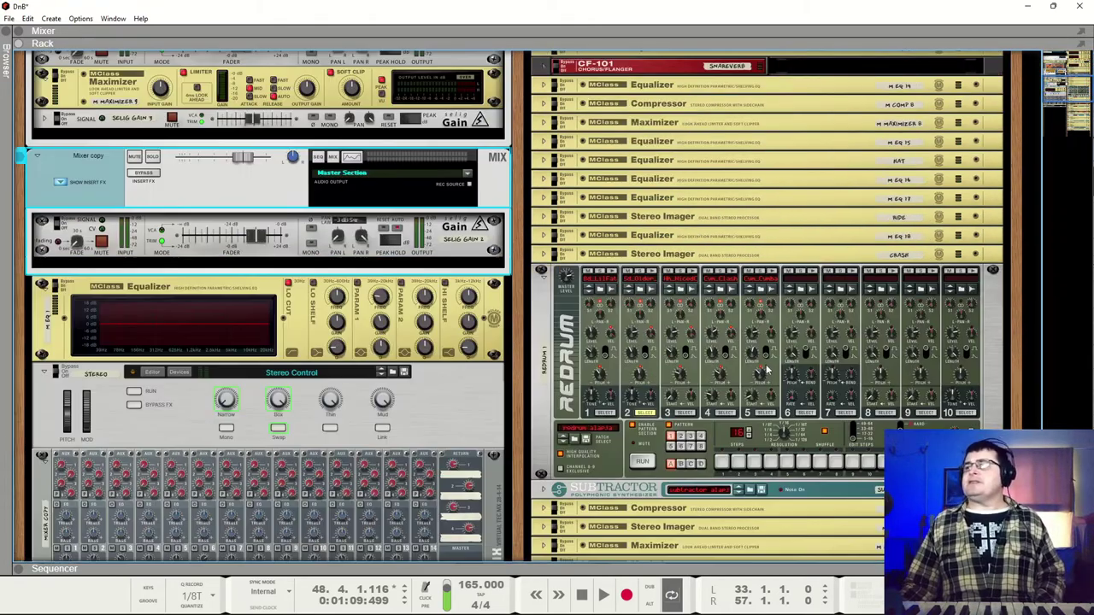
{"action": "scroll", "coordinate": [684, 372], "scroll_direction": "down", "scroll_amount": 5}
{"action": "scroll", "coordinate": [692, 369], "scroll_direction": "down", "scroll_amount": 7}
{"action": "scroll", "coordinate": [696, 363], "scroll_direction": "up", "scroll_amount": 7}
{"action": "scroll", "coordinate": [696, 363], "scroll_direction": "up", "scroll_amount": 20}
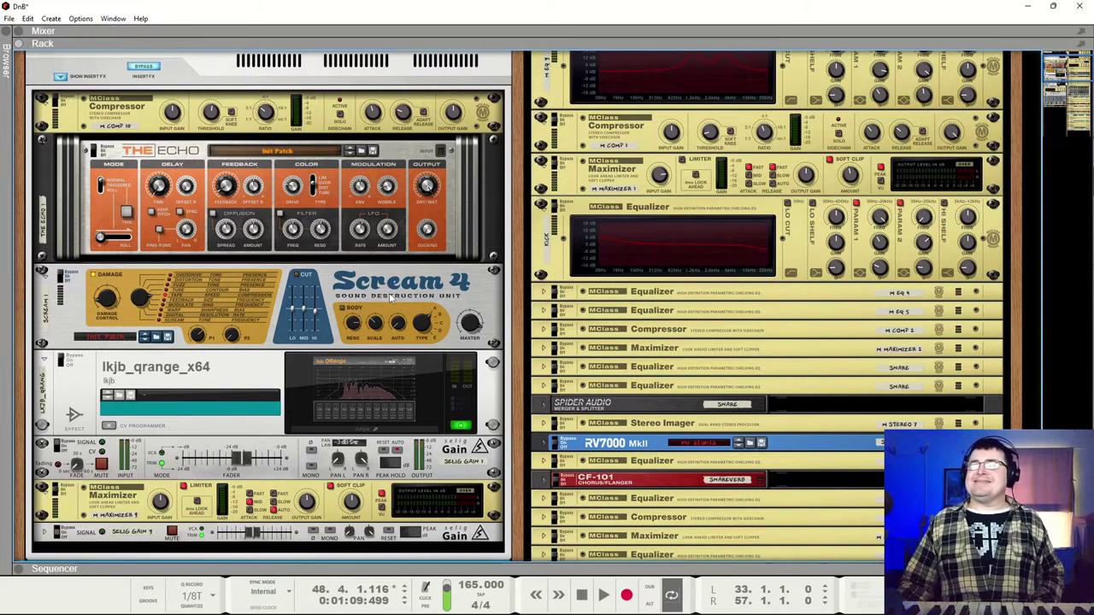
{"action": "scroll", "coordinate": [390, 297], "scroll_direction": "down", "scroll_amount": 15}
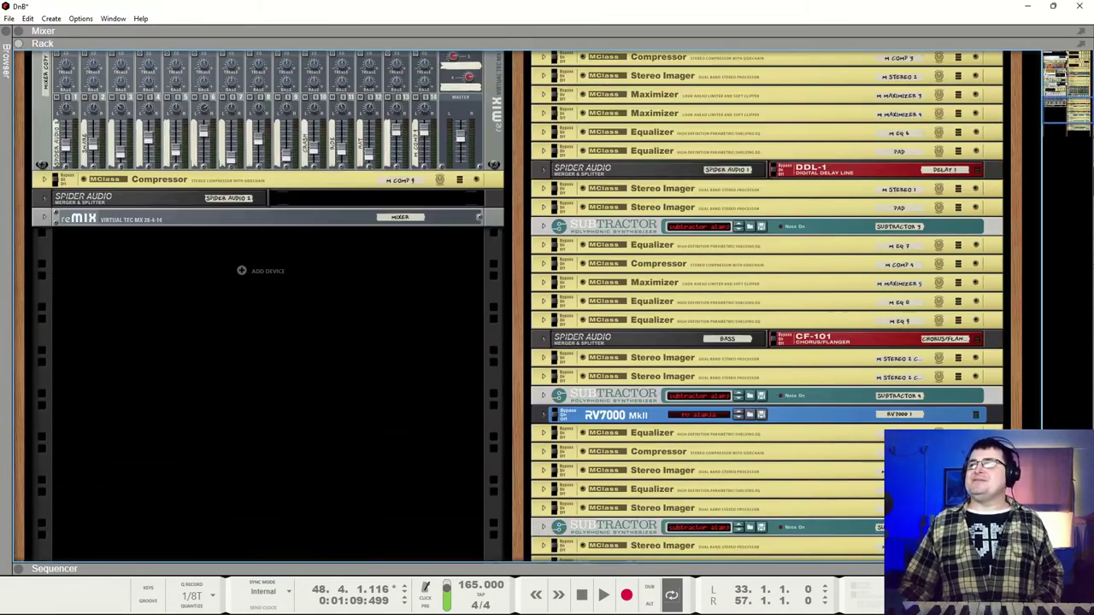
{"action": "scroll", "coordinate": [901, 382], "scroll_direction": "down", "scroll_amount": 4}
{"action": "scroll", "coordinate": [888, 395], "scroll_direction": "up", "scroll_amount": 15}
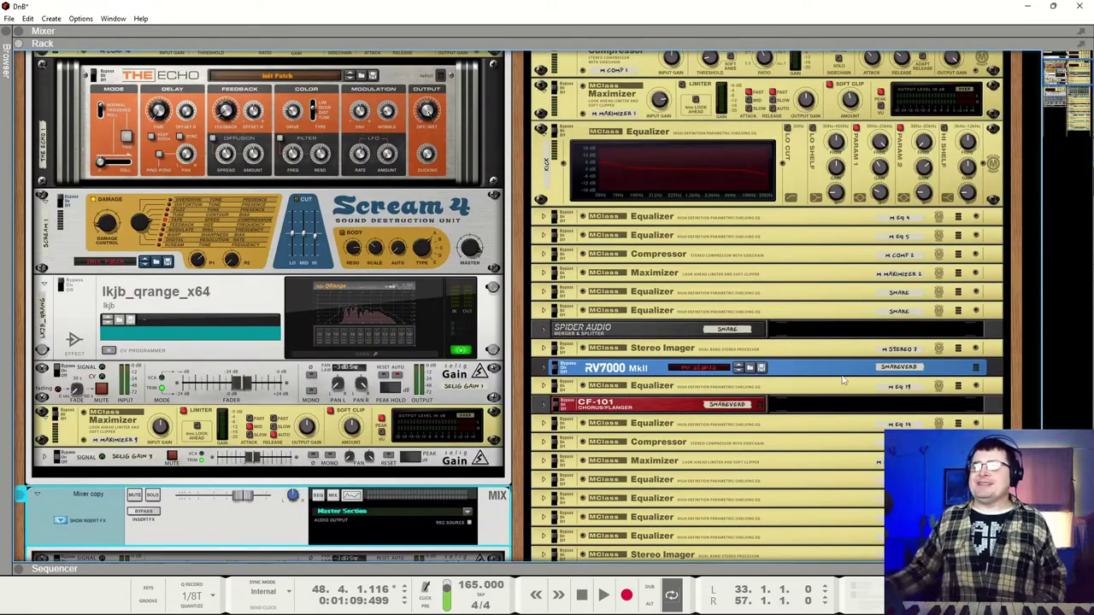
{"action": "scroll", "coordinate": [507, 340], "scroll_direction": "up", "scroll_amount": 5}
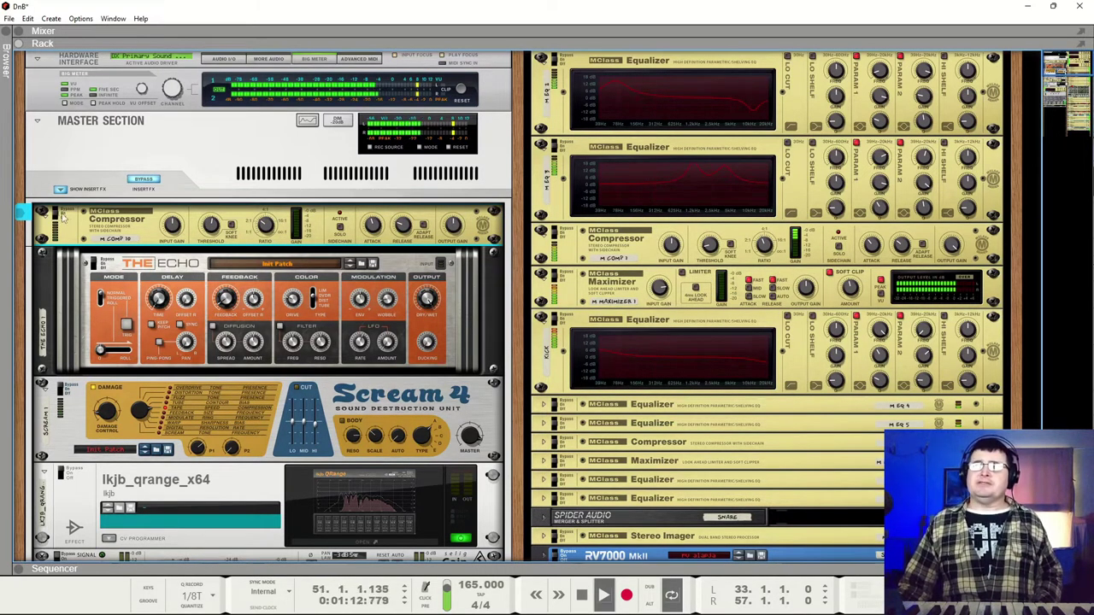
Step: Reactivate the Master Section's insert effects during playback and stop the track
{"action": "scroll", "coordinate": [266, 242], "scroll_direction": "down", "scroll_amount": 5}
{"action": "scroll", "coordinate": [205, 197], "scroll_direction": "up", "scroll_amount": 4}
{"action": "left_click", "coordinate": [147, 144]}
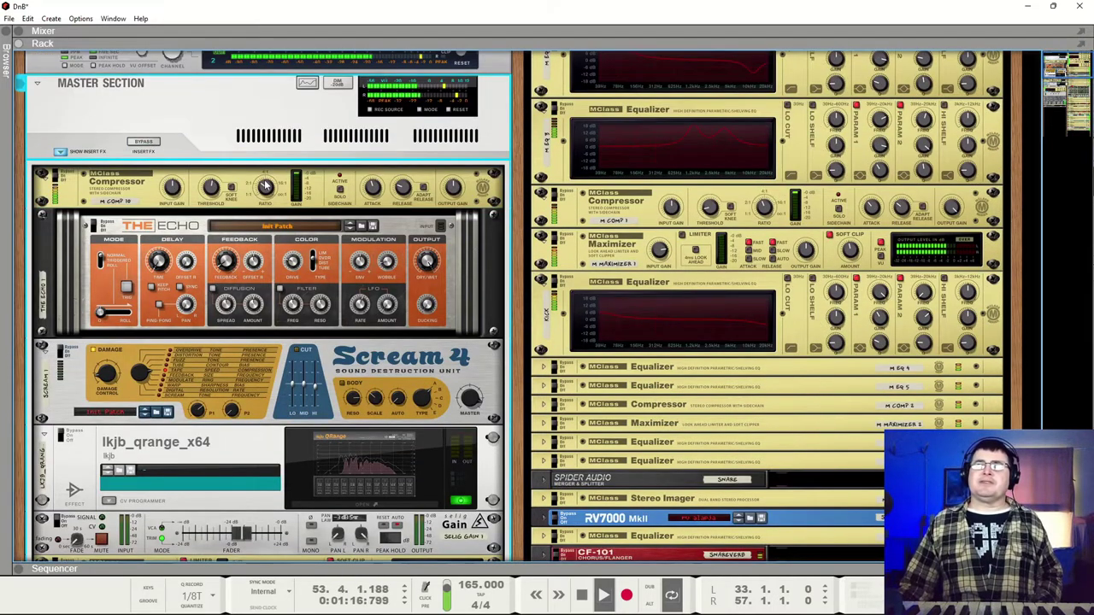
{"action": "key", "text": "space"}
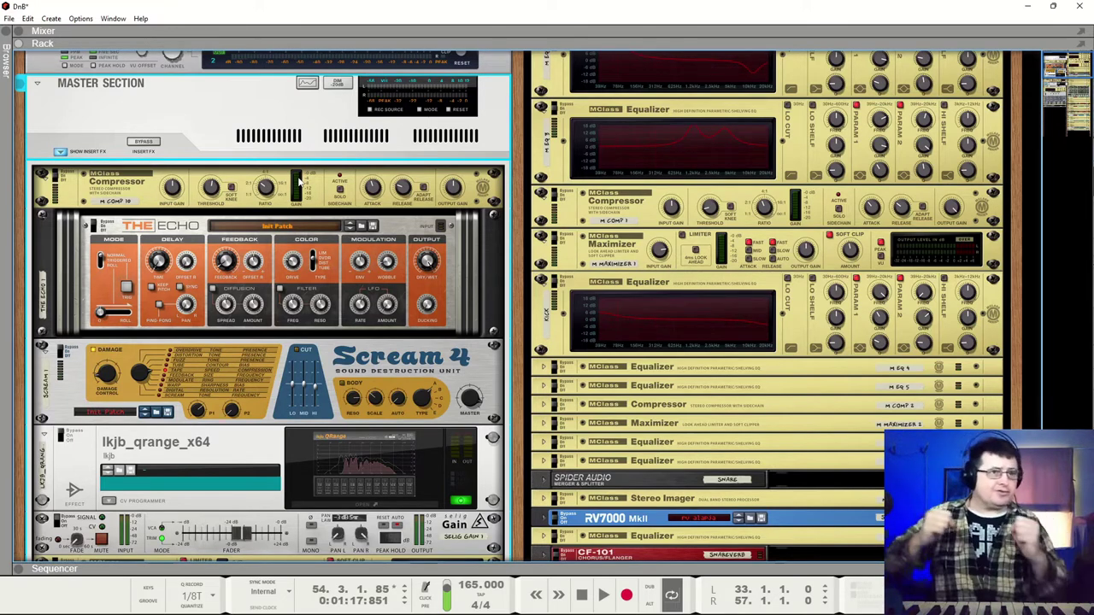
Step: Play the track and toggle the master Compressor between bypassed and on to compare the sound, finishing with playback stopped
{"action": "key", "text": "space"}
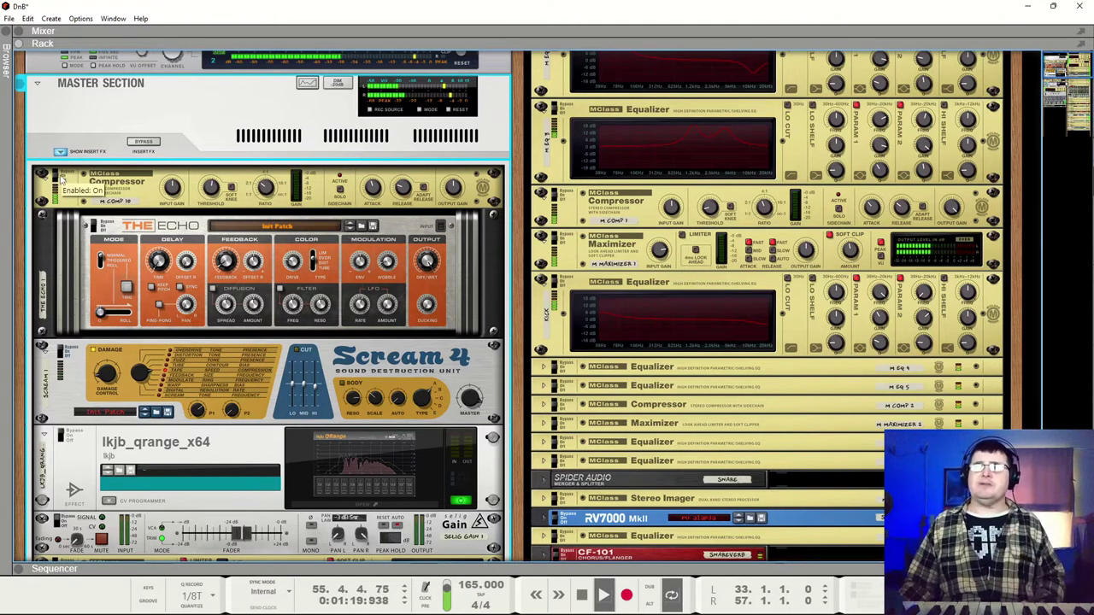
{"action": "left_click", "coordinate": [64, 175]}
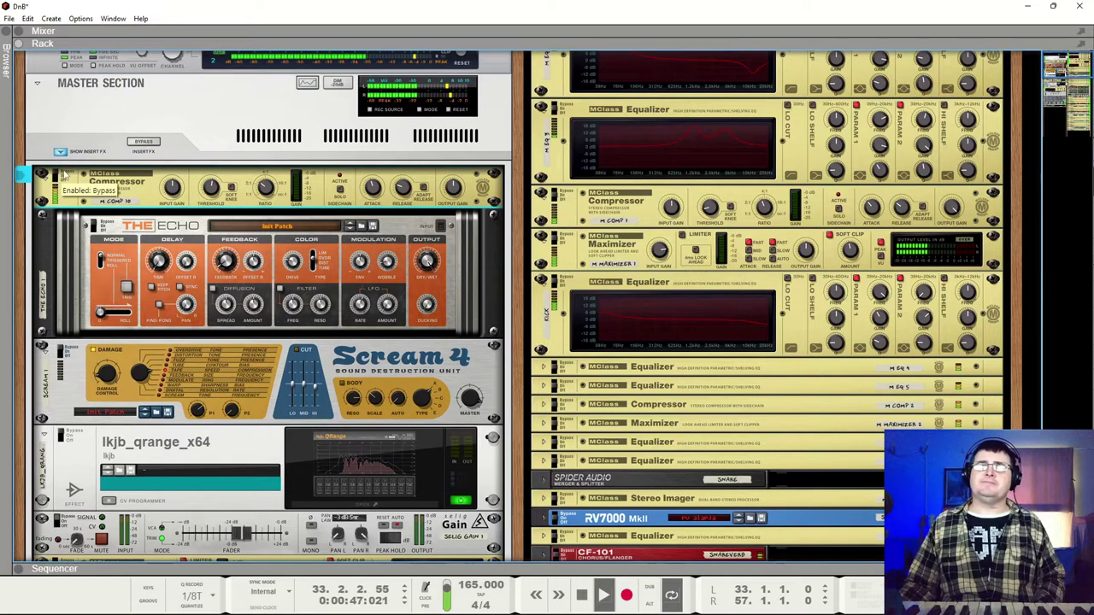
{"action": "left_click", "coordinate": [64, 175]}
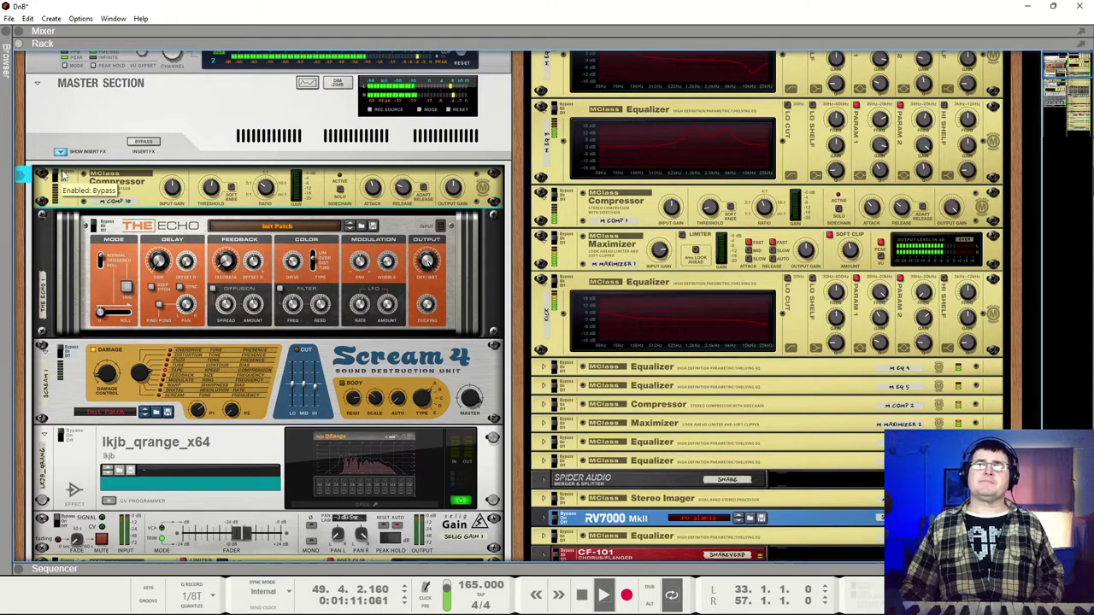
{"action": "left_click", "coordinate": [63, 175]}
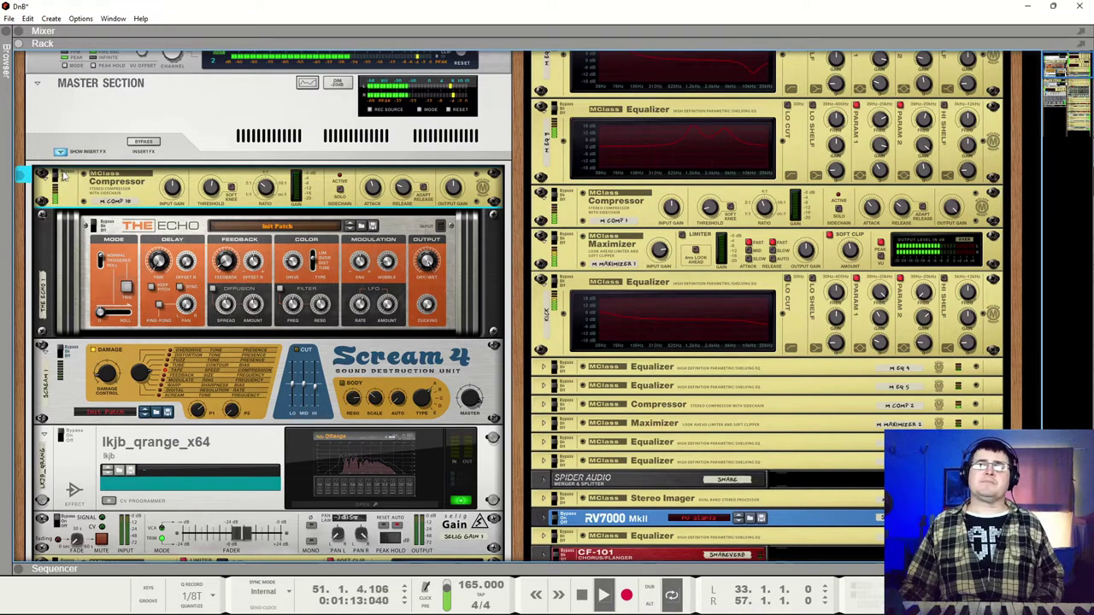
{"action": "key", "text": "space"}
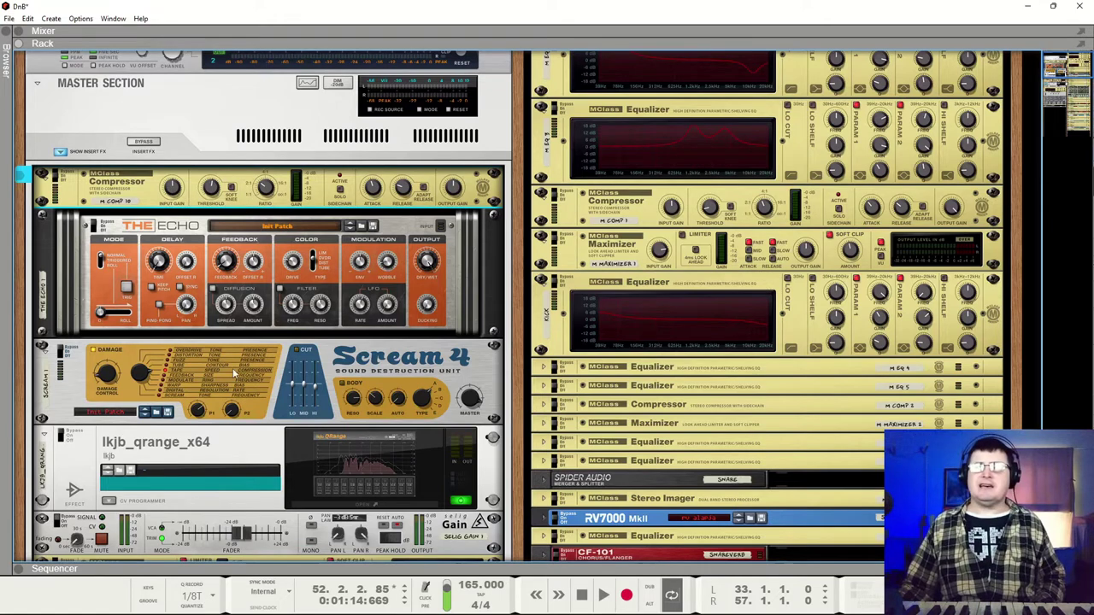
Step: Raise the Ratio on the master Compressor and restart playback
{"action": "scroll", "coordinate": [233, 367], "scroll_direction": "down", "scroll_amount": 5}
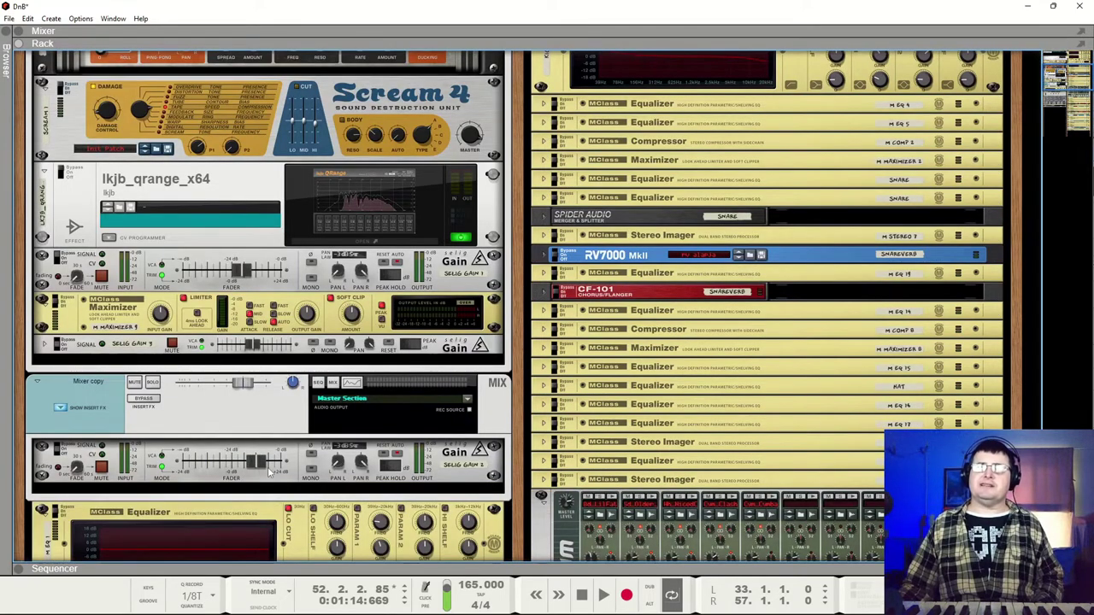
{"action": "scroll", "coordinate": [194, 469], "scroll_direction": "up", "scroll_amount": 6}
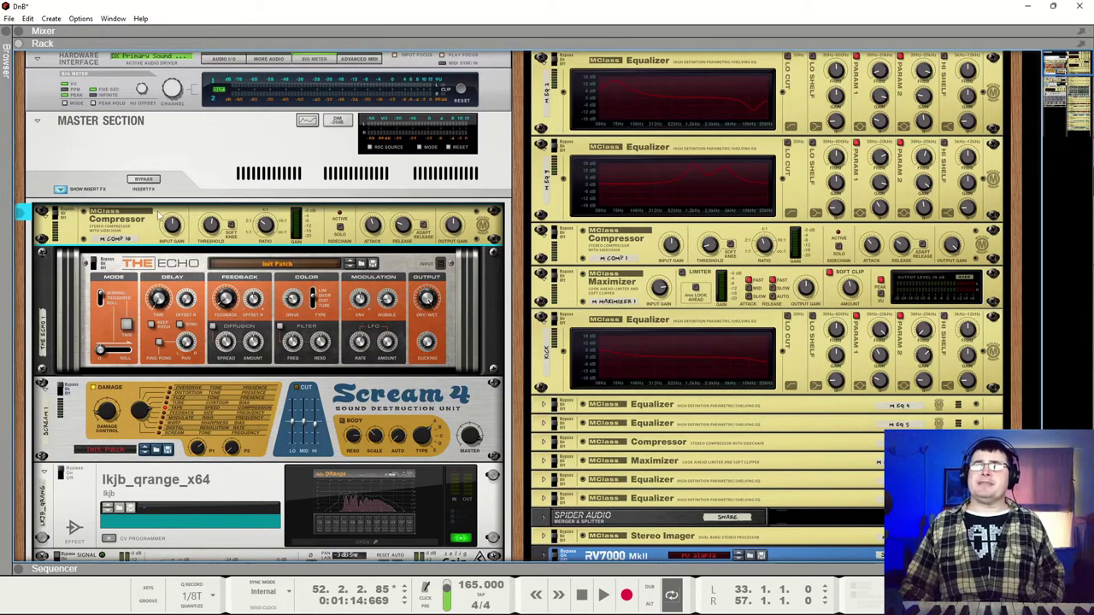
{"action": "mouse_move", "coordinate": [172, 225]}
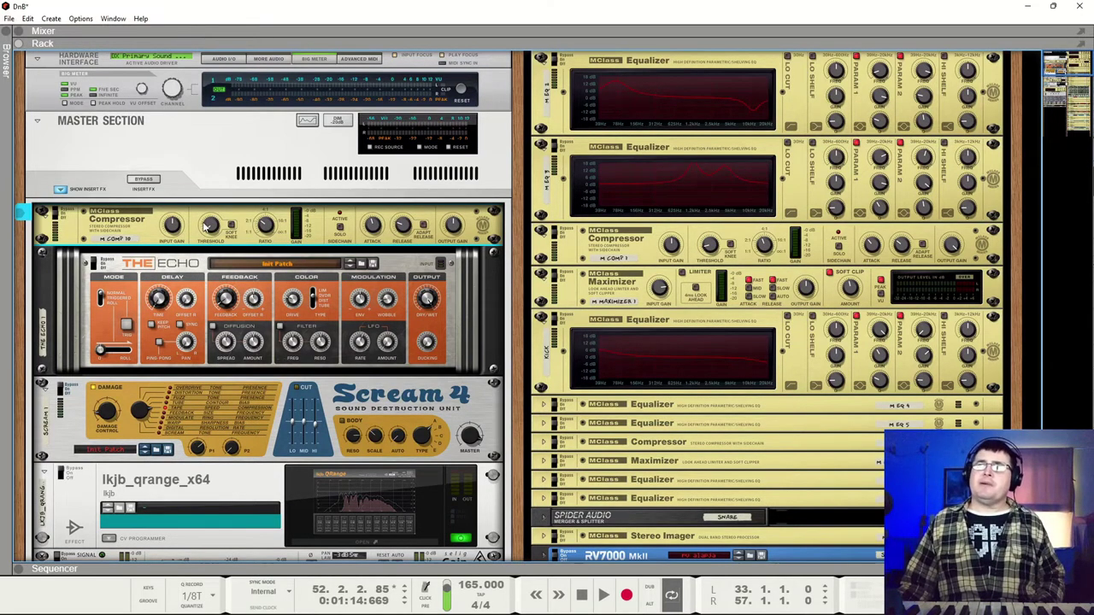
{"action": "left_click_drag", "start_coordinate": [268, 222], "coordinate": [274, 159]}
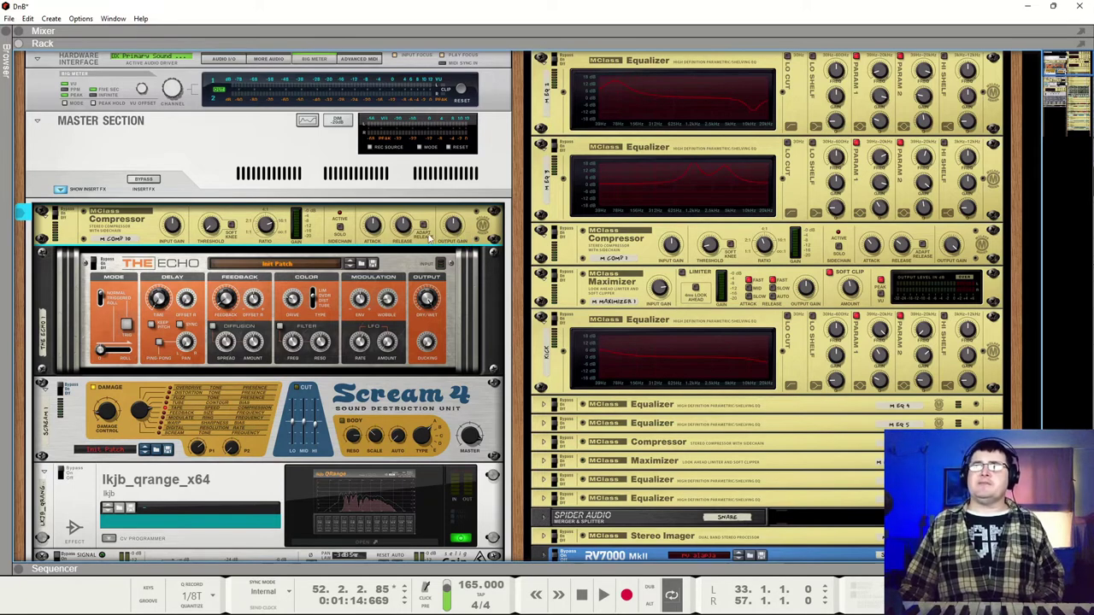
{"action": "key", "text": "space"}
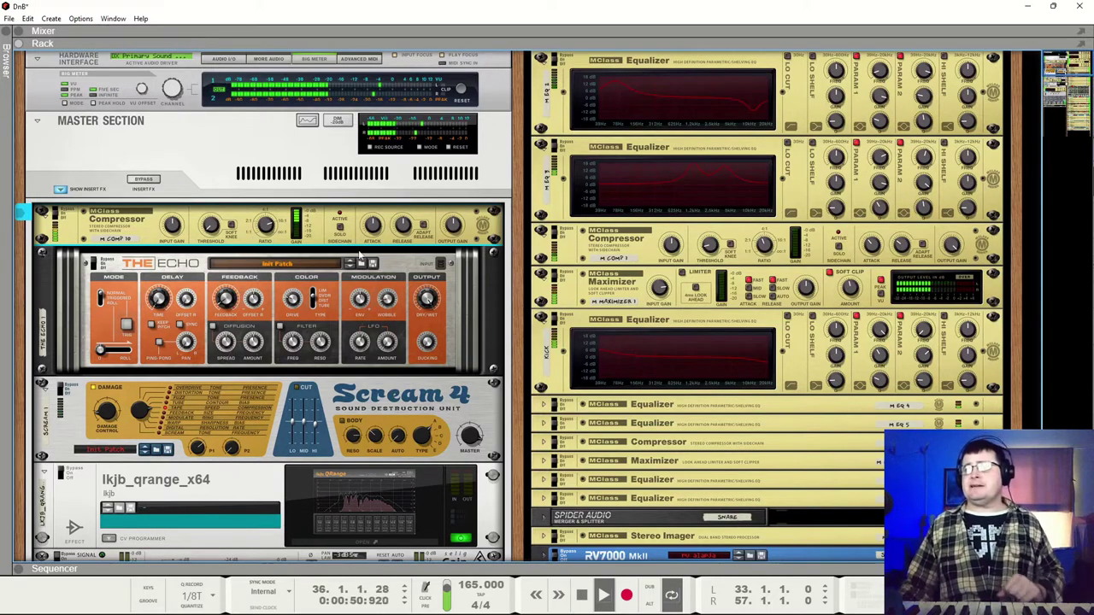
Step: Lower the master Compressor's Release to about 119 ms and vary its Attack between about 8 and 31 ms
{"action": "mouse_move", "coordinate": [376, 225]}
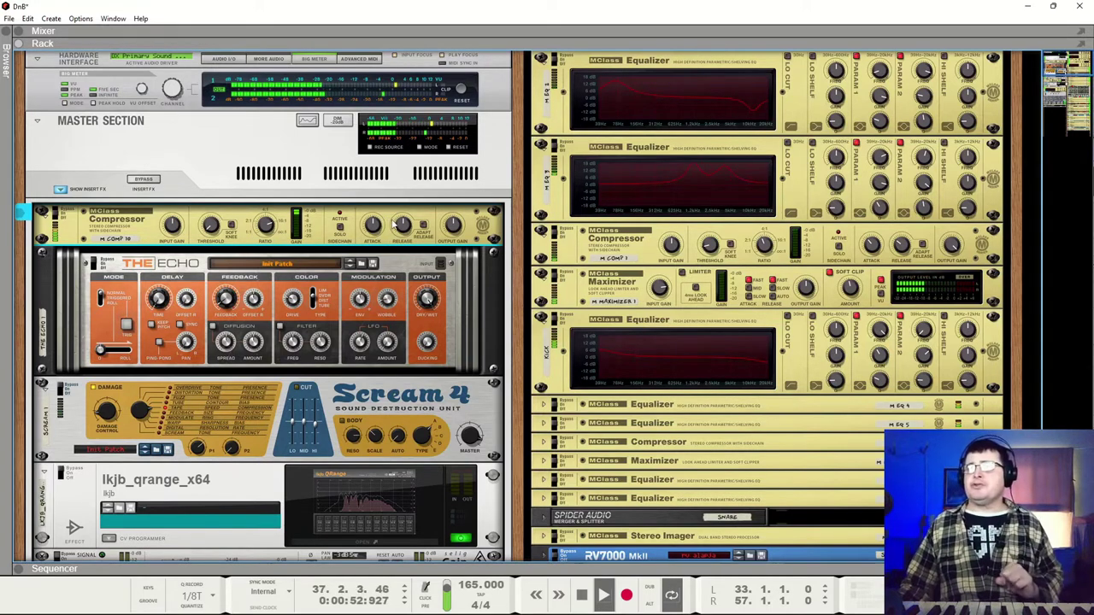
{"action": "left_click_drag", "start_coordinate": [401, 225], "coordinate": [414, 293]}
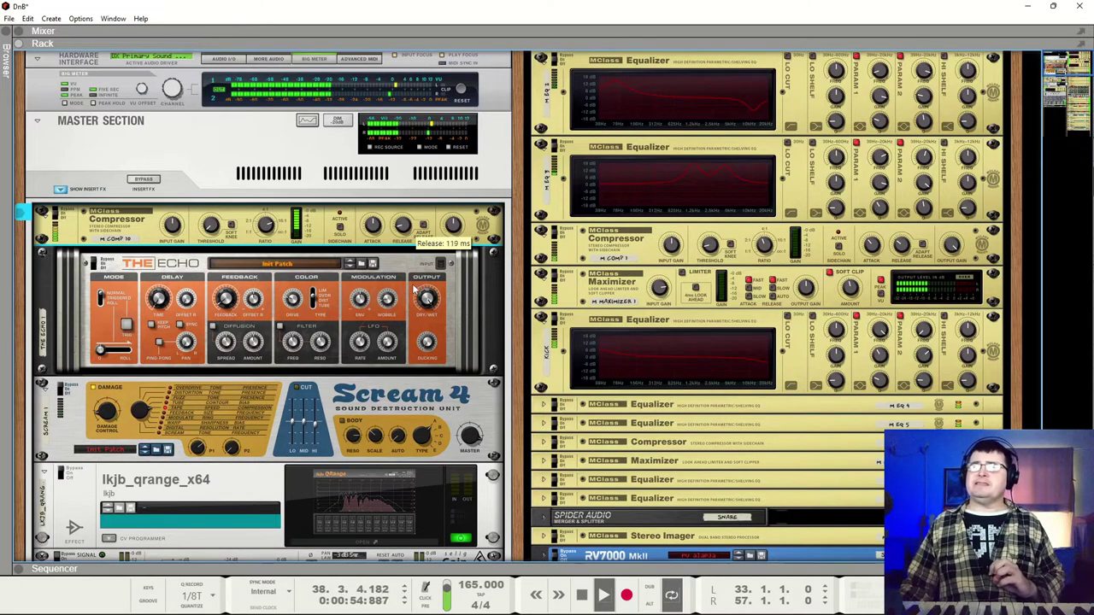
{"action": "left_click_drag", "start_coordinate": [374, 226], "coordinate": [386, 297]}
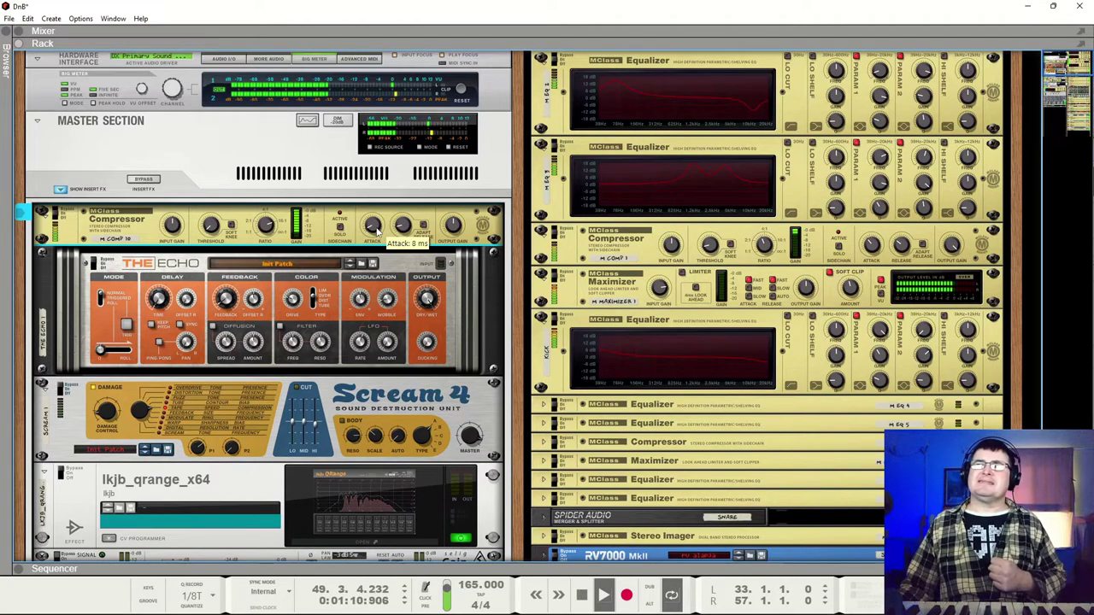
{"action": "left_click_drag", "start_coordinate": [379, 231], "coordinate": [379, 219]}
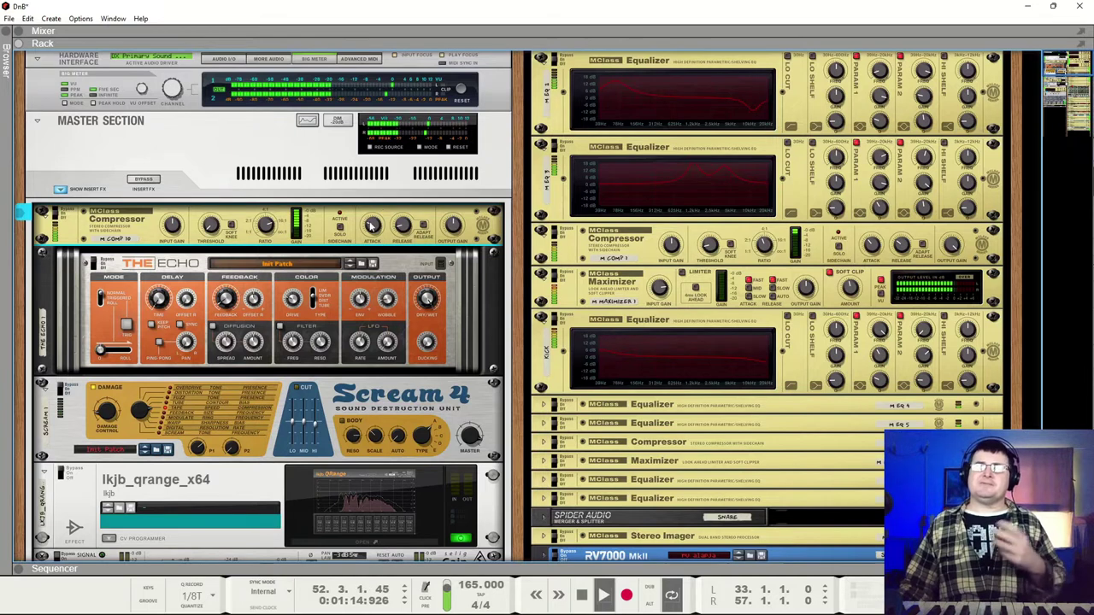
{"action": "left_click_drag", "start_coordinate": [373, 222], "coordinate": [378, 224]}
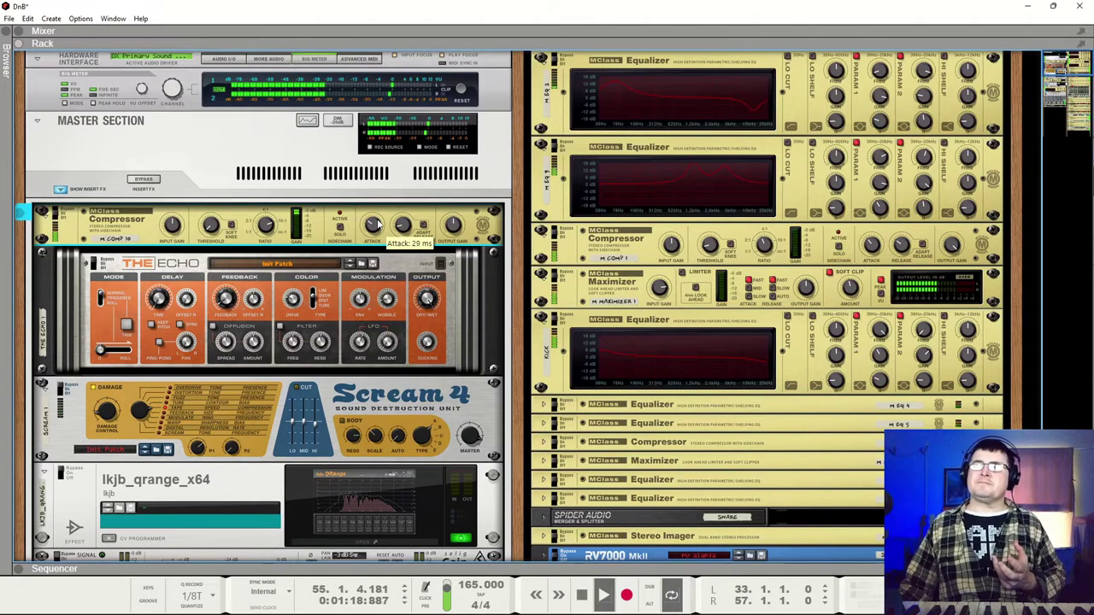
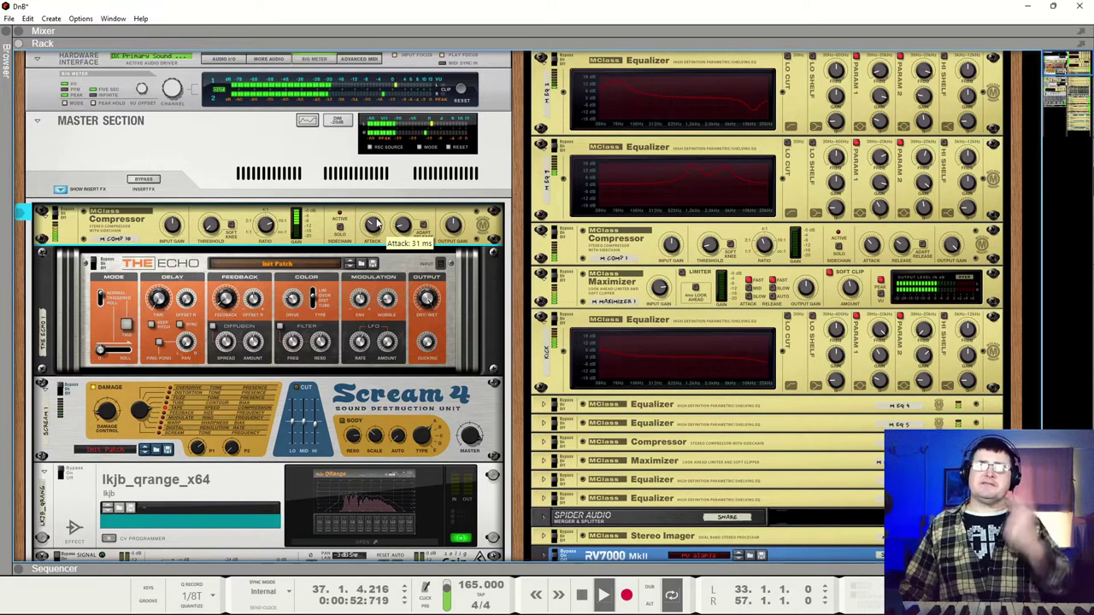
{"action": "mouse_move", "coordinate": [377, 224]}
{"action": "left_mouse_down"}
{"action": "mouse_move", "coordinate": [381, 245]}
{"action": "mouse_move", "coordinate": [384, 215]}
{"action": "mouse_move", "coordinate": [389, 230]}
{"action": "left_mouse_up"}
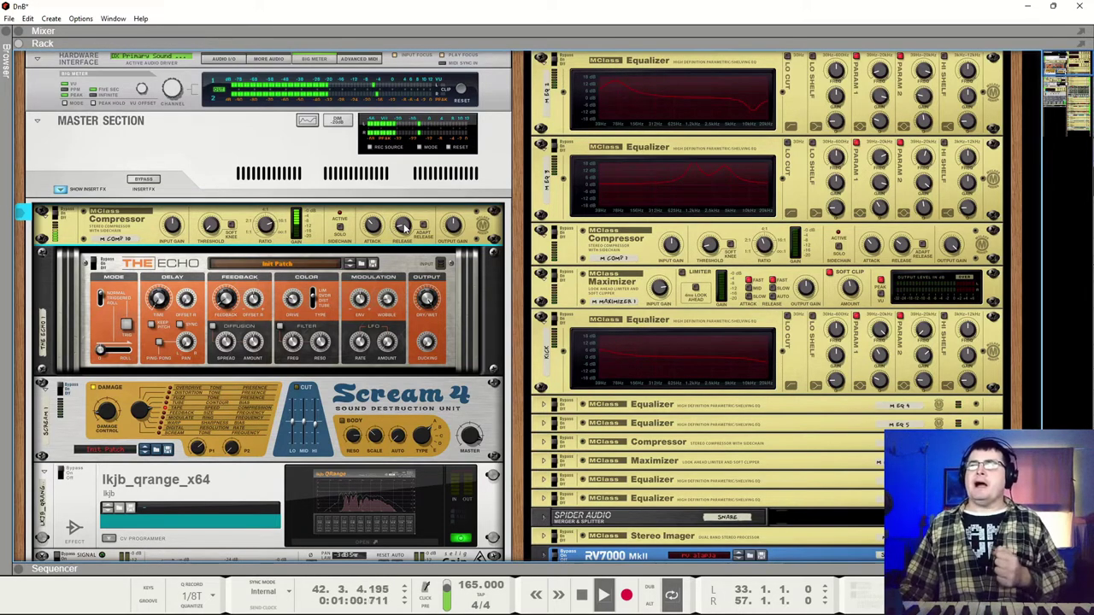
Step: Fine-tune the master Compressor's Release during playback to around 140 ms
{"action": "mouse_move", "coordinate": [404, 226]}
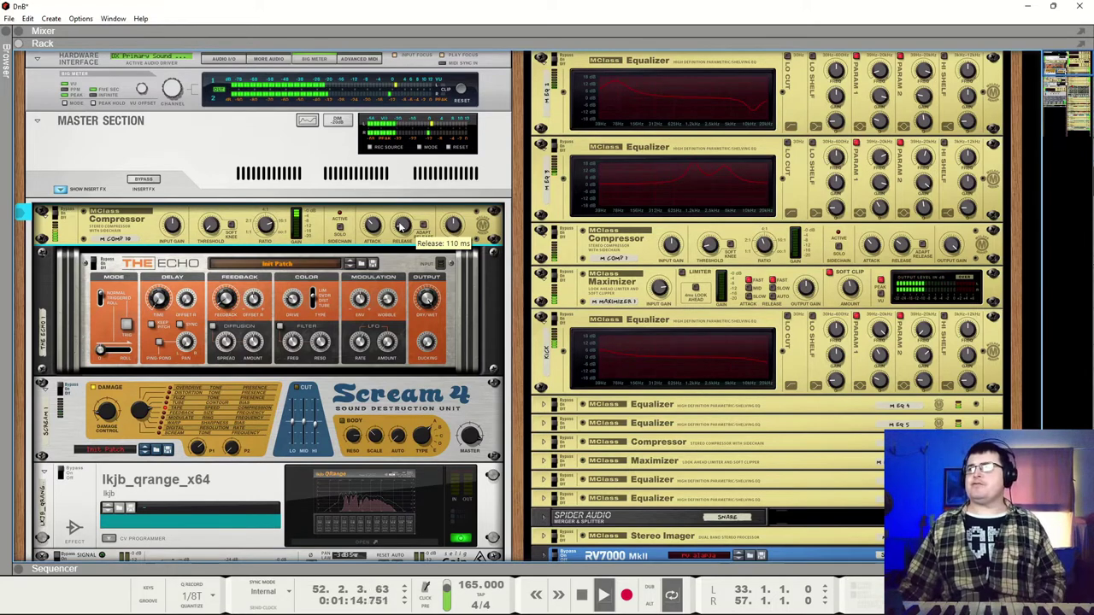
{"action": "left_click_drag", "start_coordinate": [400, 224], "coordinate": [409, 215]}
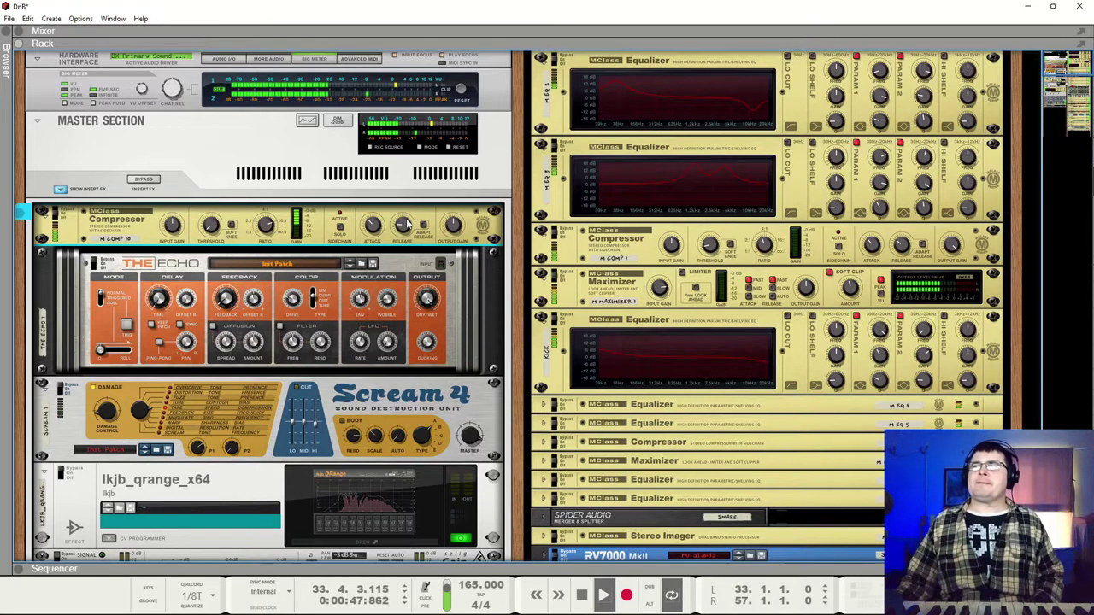
{"action": "mouse_move", "coordinate": [409, 224]}
{"action": "mouse_move", "coordinate": [408, 224]}
{"action": "left_mouse_down"}
{"action": "mouse_move", "coordinate": [417, 247]}
{"action": "mouse_move", "coordinate": [411, 132]}
{"action": "mouse_move", "coordinate": [411, 271]}
{"action": "mouse_move", "coordinate": [410, 236]}
{"action": "left_mouse_up"}
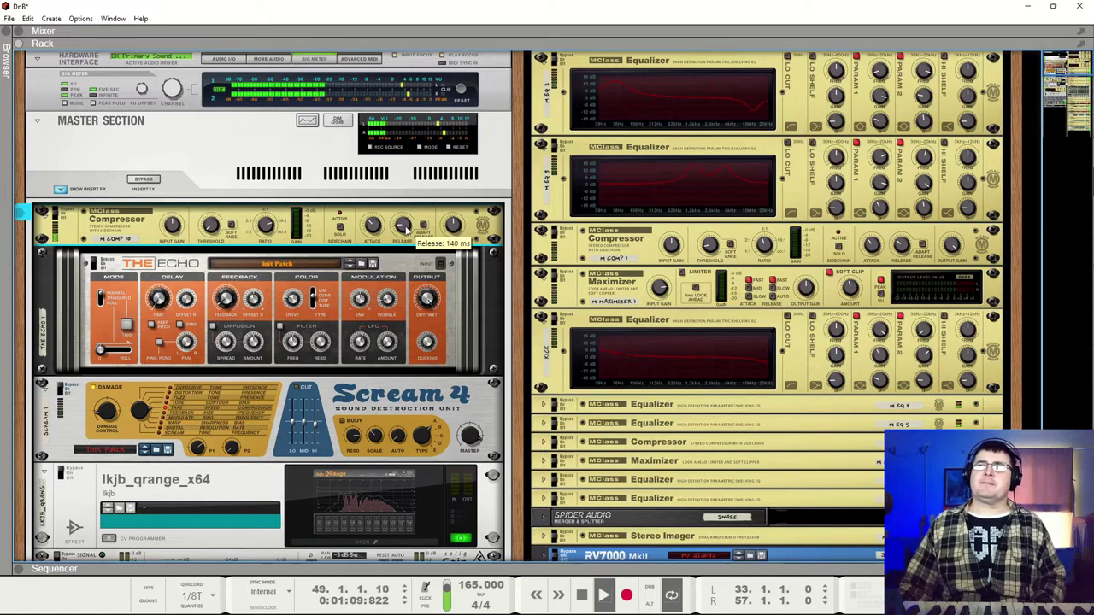
{"action": "left_click_drag", "start_coordinate": [409, 231], "coordinate": [413, 224]}
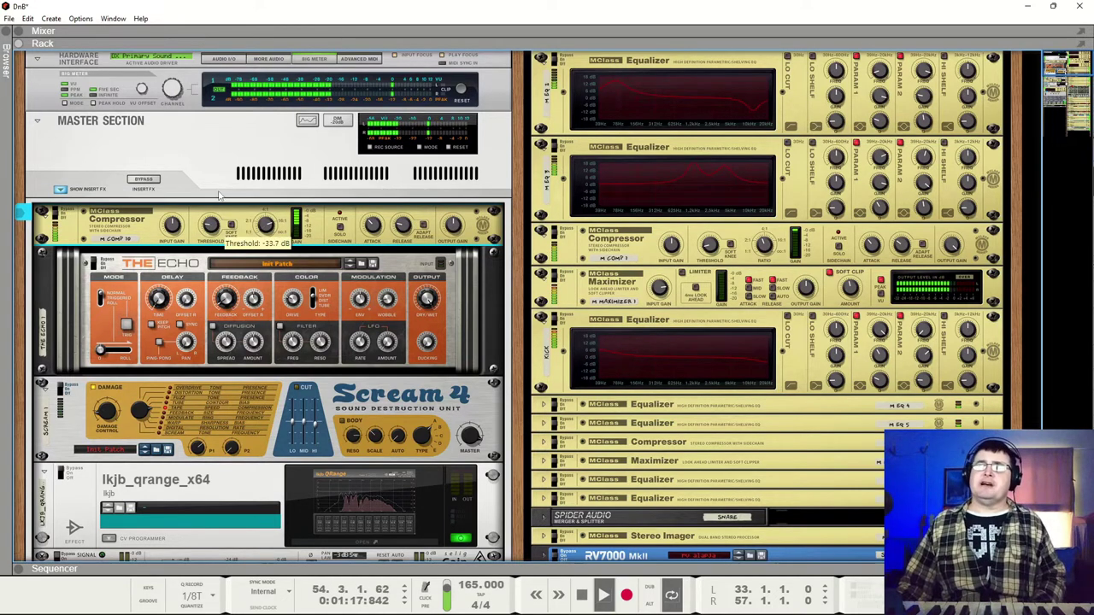
Step: Raise the master Compressor's Threshold and set its Ratio to about 1.79:1
{"action": "left_click_drag", "start_coordinate": [219, 225], "coordinate": [221, 211]}
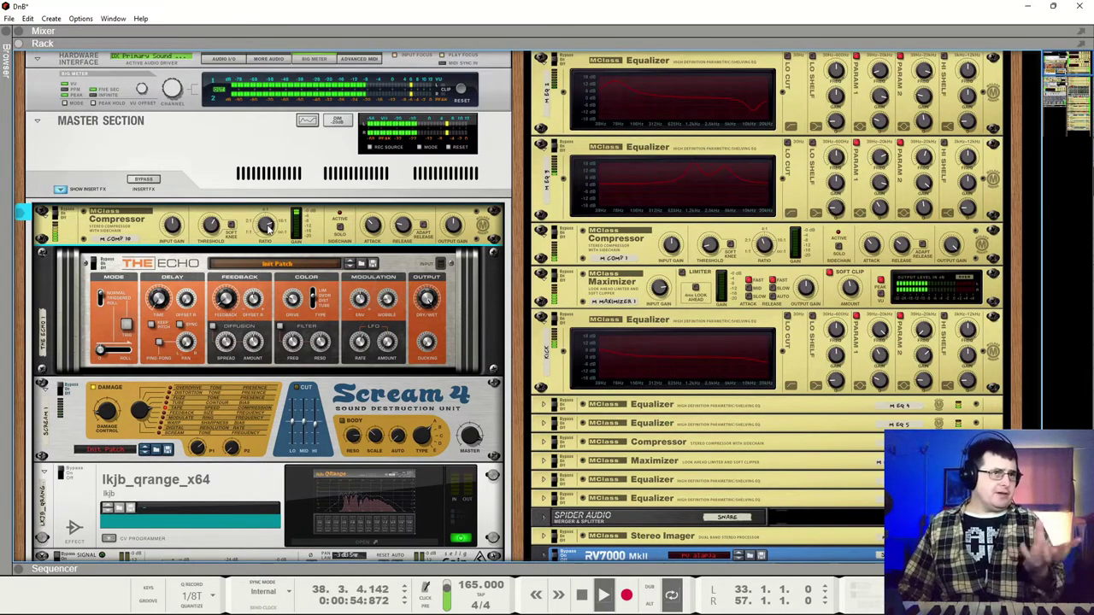
{"action": "mouse_move", "coordinate": [266, 224]}
{"action": "left_click_drag", "start_coordinate": [267, 224], "coordinate": [282, 300]}
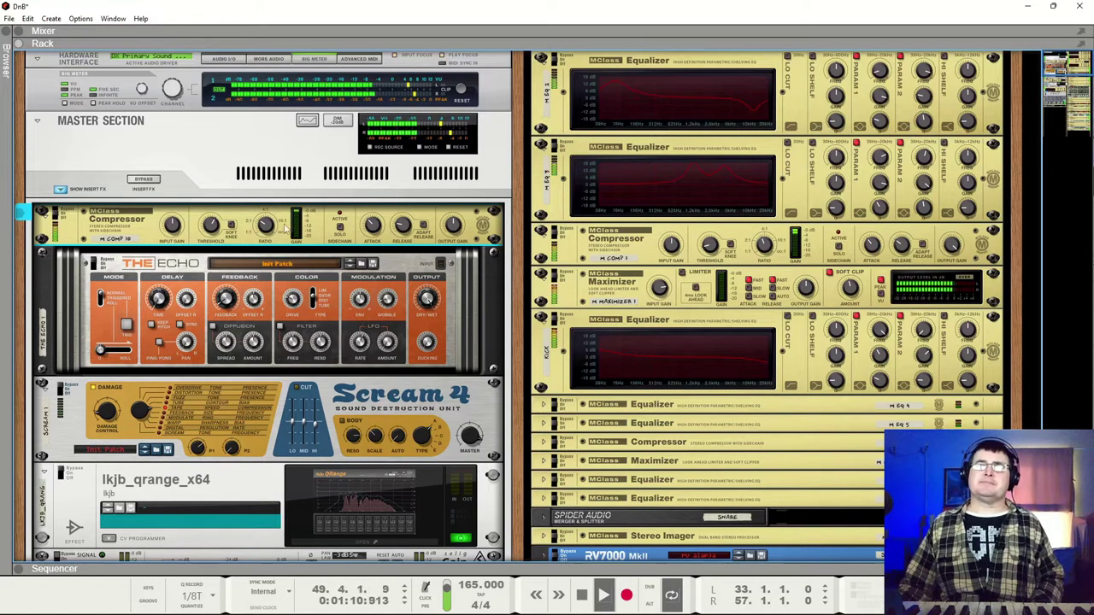
{"action": "left_click_drag", "start_coordinate": [277, 209], "coordinate": [280, 198]}
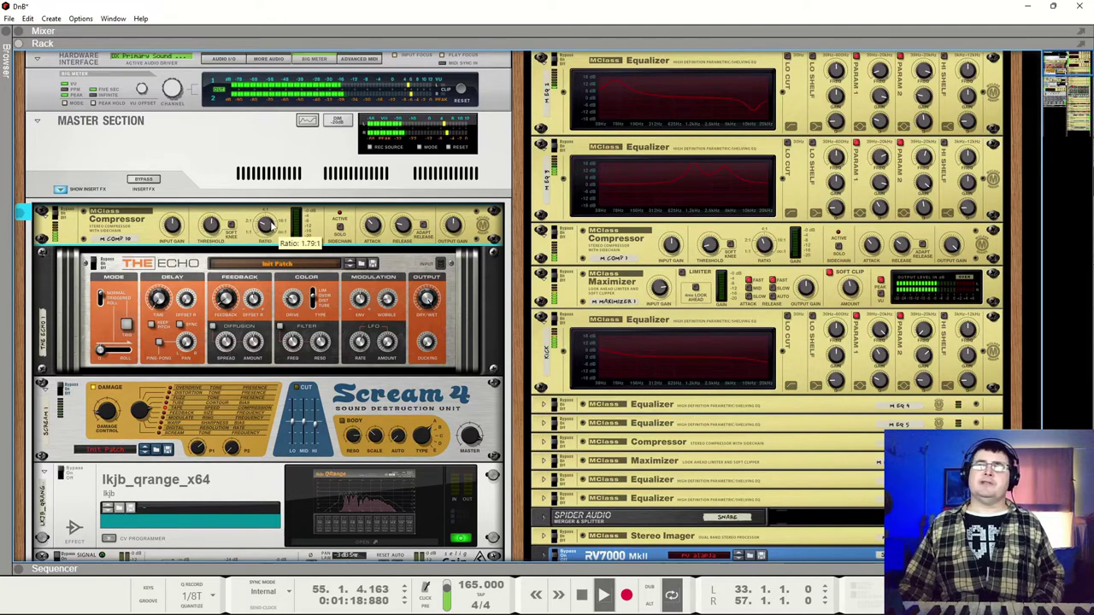
{"action": "scroll", "coordinate": [276, 222], "scroll_direction": "up", "scroll_amount": 1}
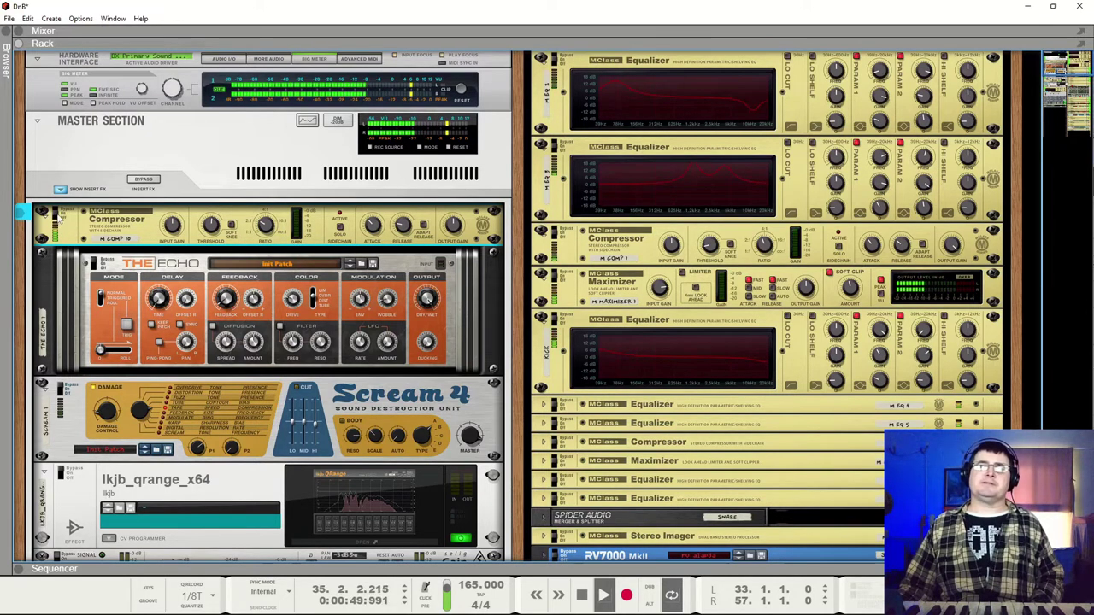
Step: Toggle the master Compressor's bypass for comparison, stop playback, and switch The Echo from bypass to on
{"action": "left_click", "coordinate": [60, 214]}
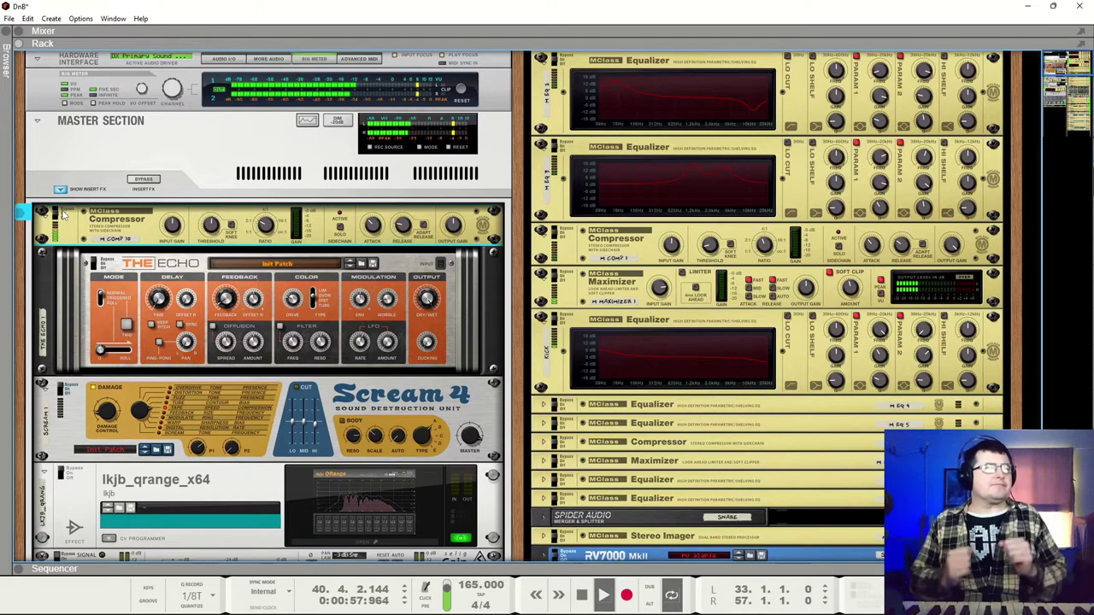
{"action": "key", "text": "space"}
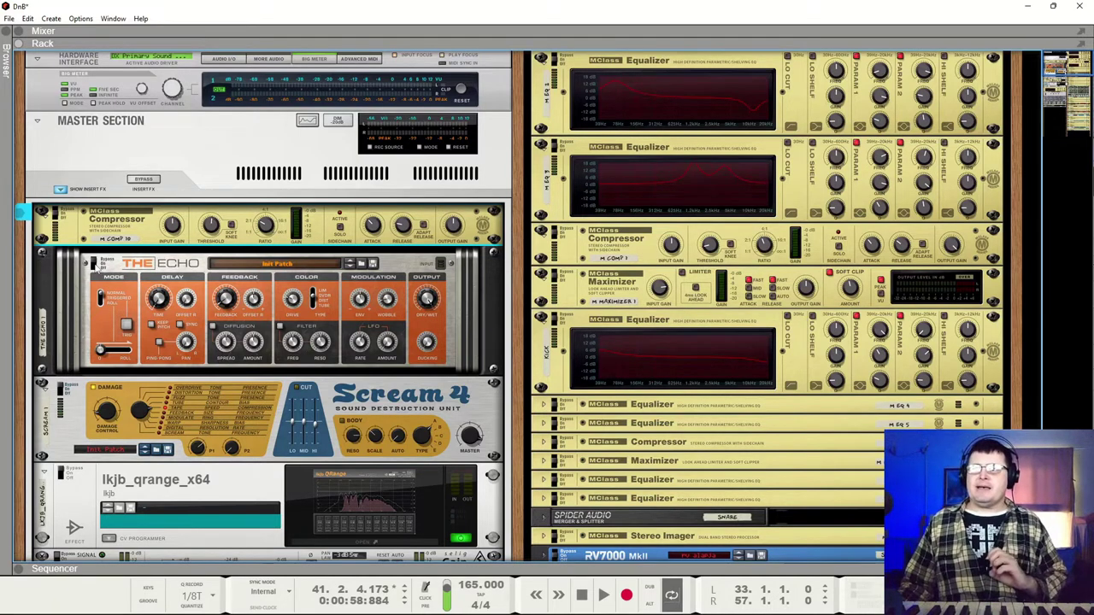
{"action": "left_click", "coordinate": [94, 267]}
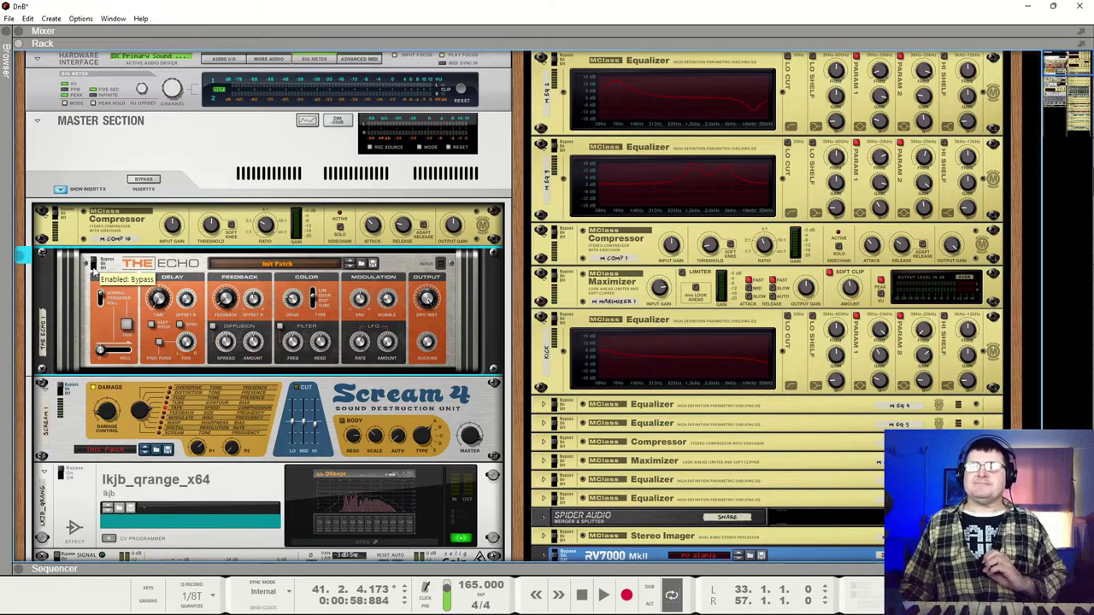
{"action": "left_click", "coordinate": [94, 263]}
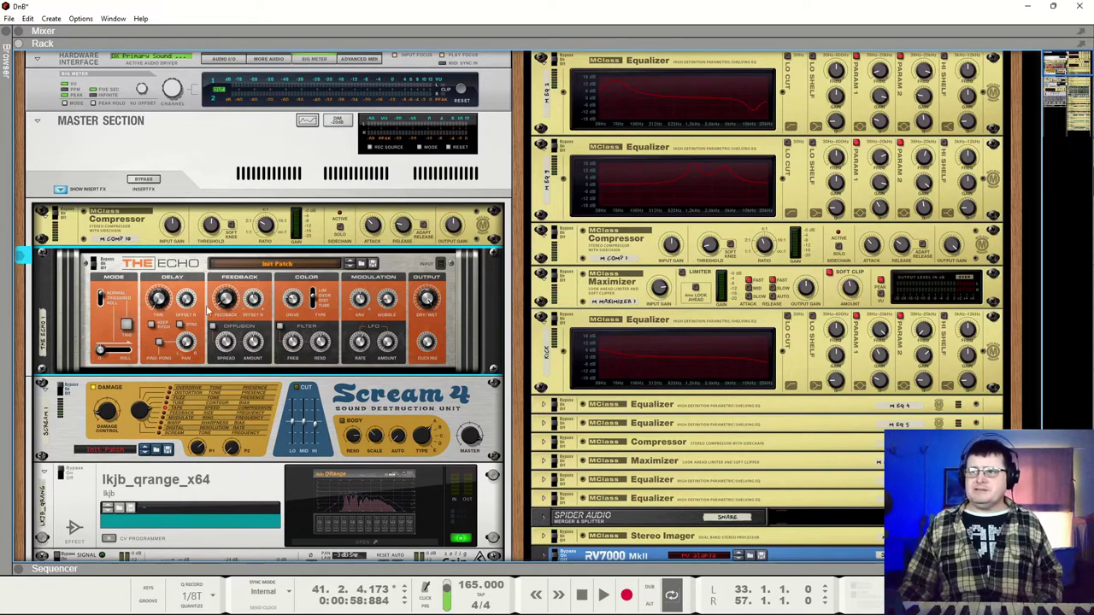
Step: Play the track, adjust The Echo's Feedback amount while listening, and stop playback
{"action": "key", "text": "space"}
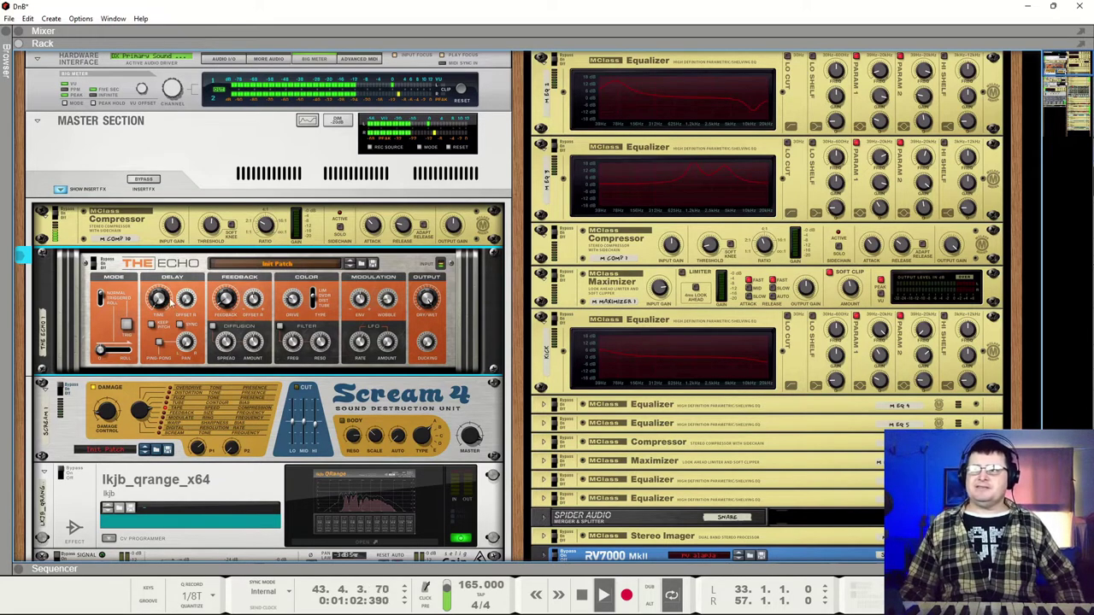
{"action": "mouse_move", "coordinate": [163, 303]}
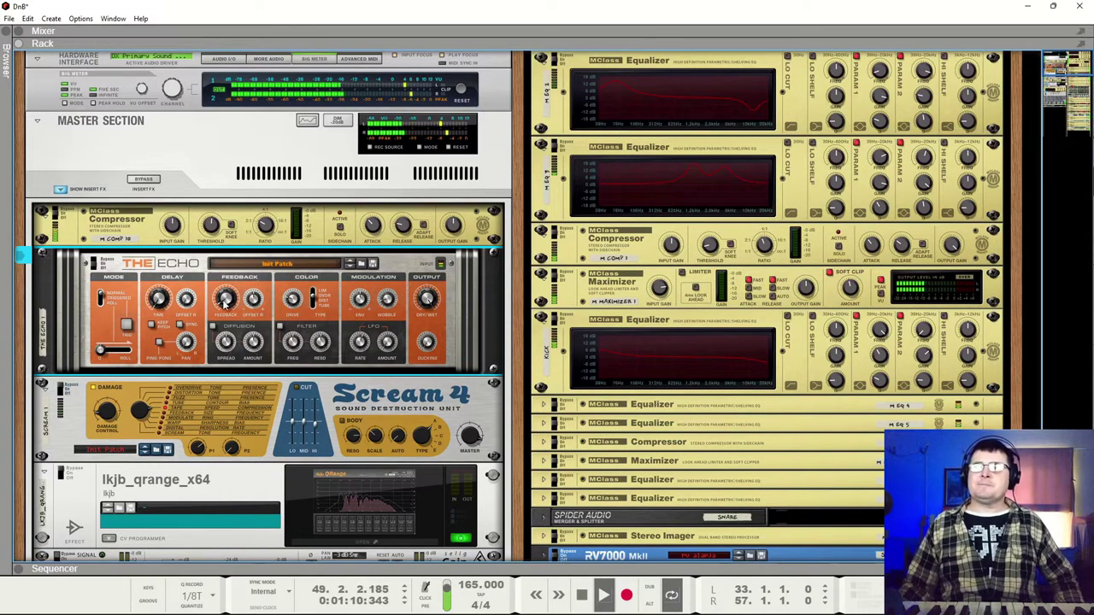
{"action": "mouse_move", "coordinate": [232, 306]}
{"action": "left_mouse_down"}
{"action": "mouse_move", "coordinate": [246, 353]}
{"action": "mouse_move", "coordinate": [229, 280]}
{"action": "mouse_move", "coordinate": [224, 314]}
{"action": "mouse_move", "coordinate": [231, 300]}
{"action": "left_mouse_up"}
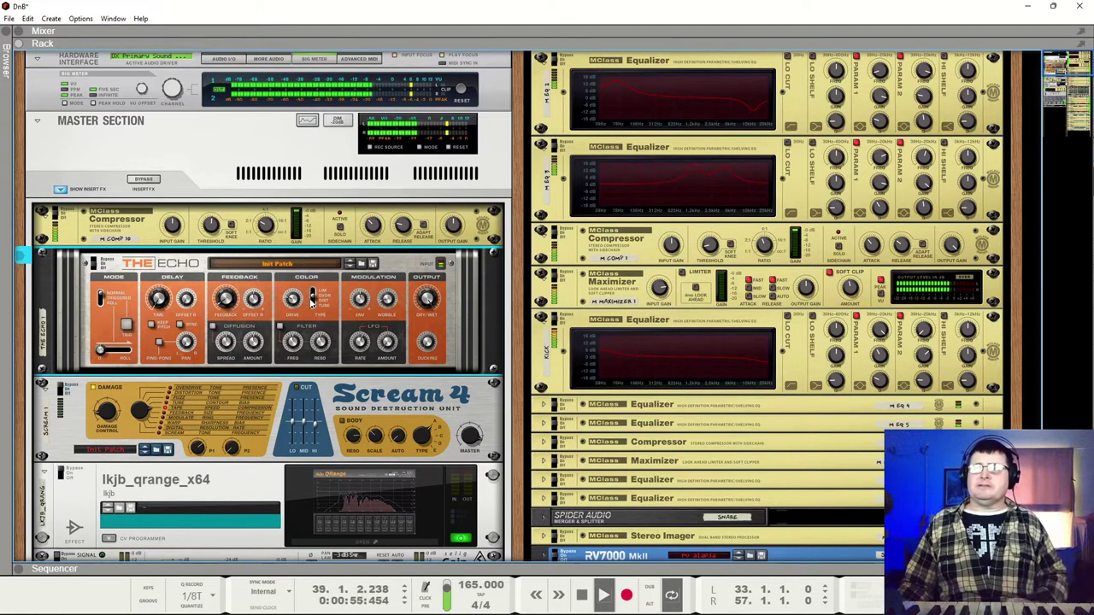
{"action": "key", "text": "space"}
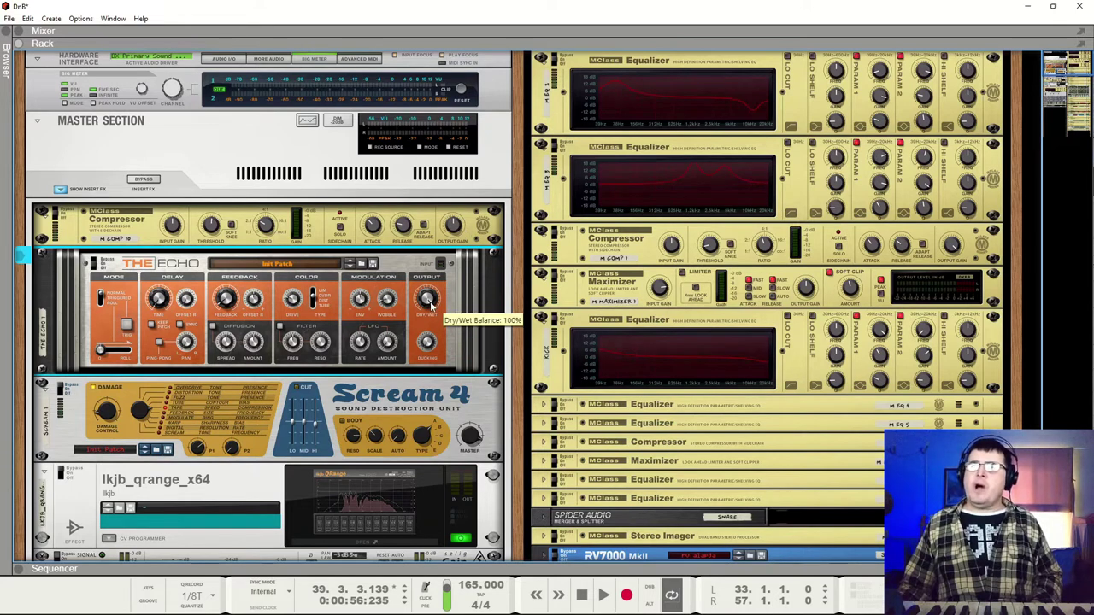
Step: Vary The Echo's Dry/Wet balance during playback and listen to the resulting mix
{"action": "key", "text": "space"}
{"action": "left_click_drag", "start_coordinate": [429, 385], "coordinate": [411, 309]}
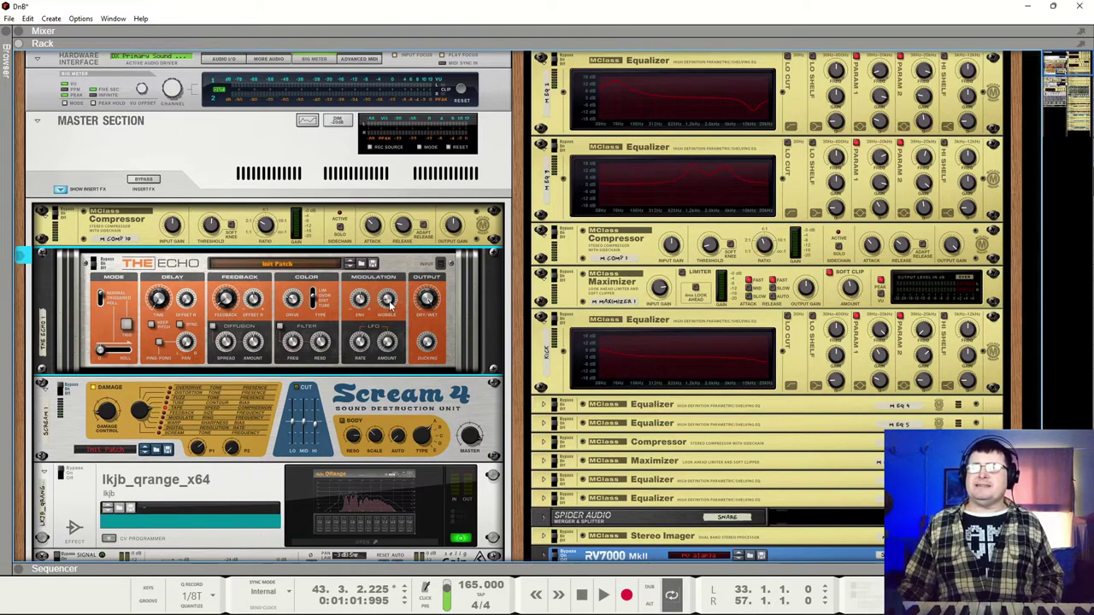
{"action": "key", "text": "space"}
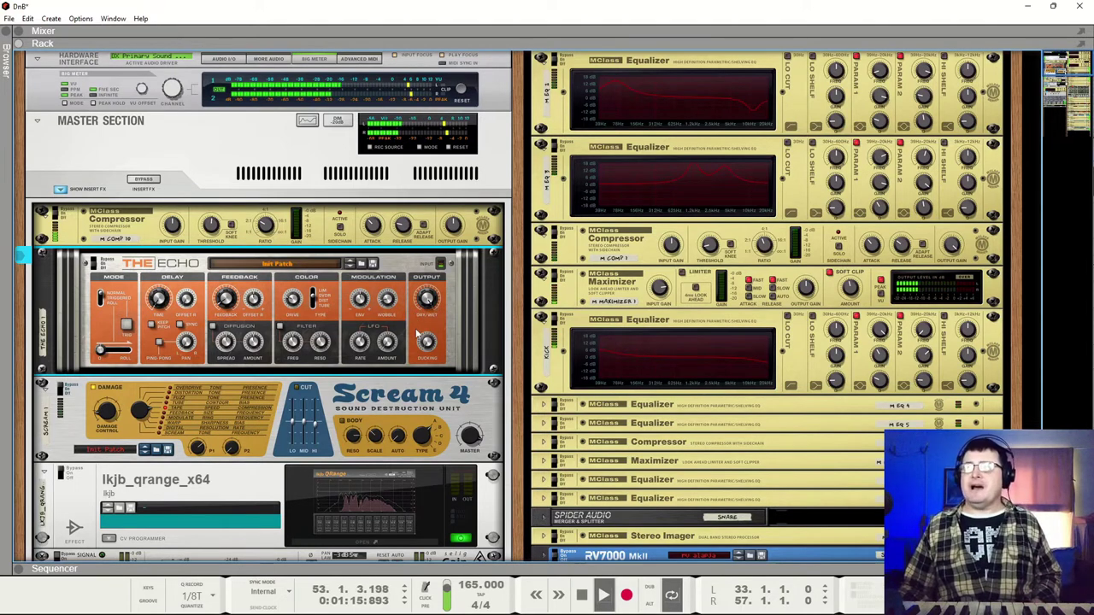
{"action": "mouse_move", "coordinate": [426, 340]}
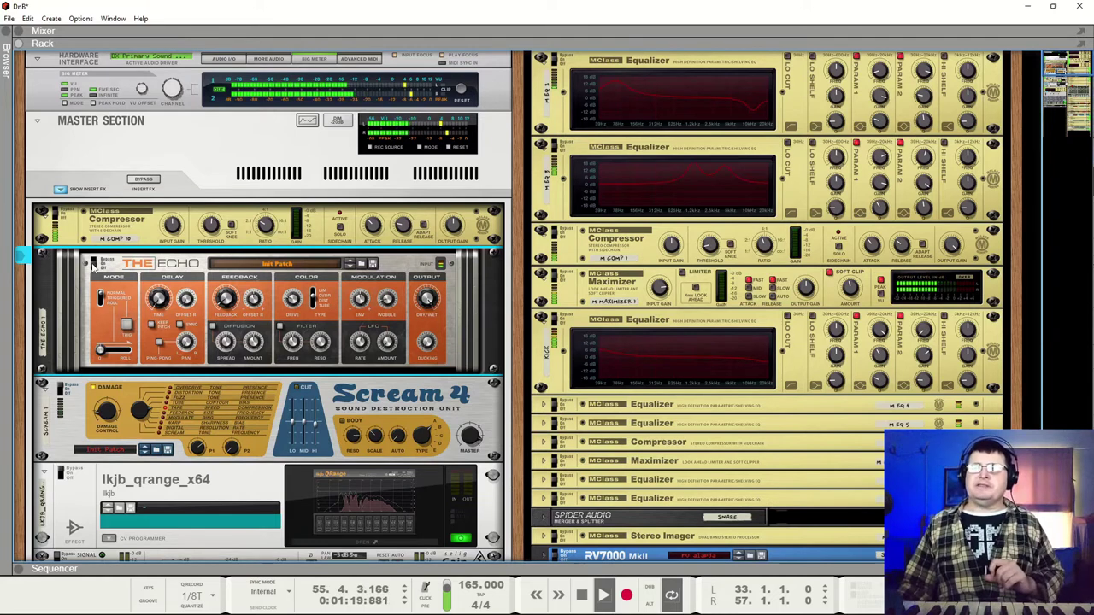
Step: Switch the master Compressor and toggle The Echo between on and bypass during playback to compare the sound
{"action": "left_click", "coordinate": [58, 219]}
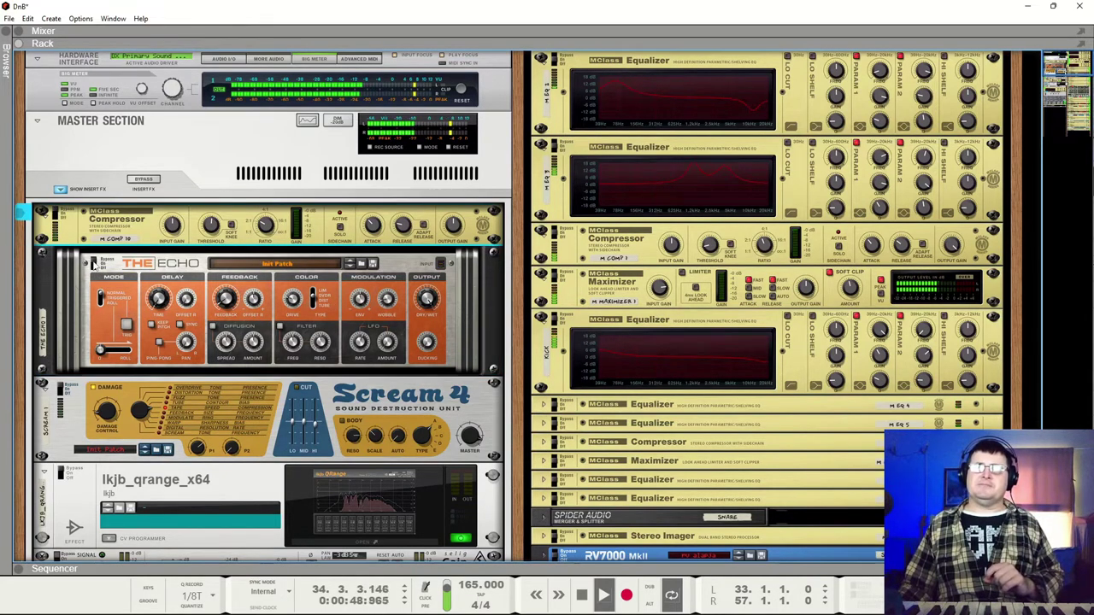
{"action": "left_click", "coordinate": [92, 263]}
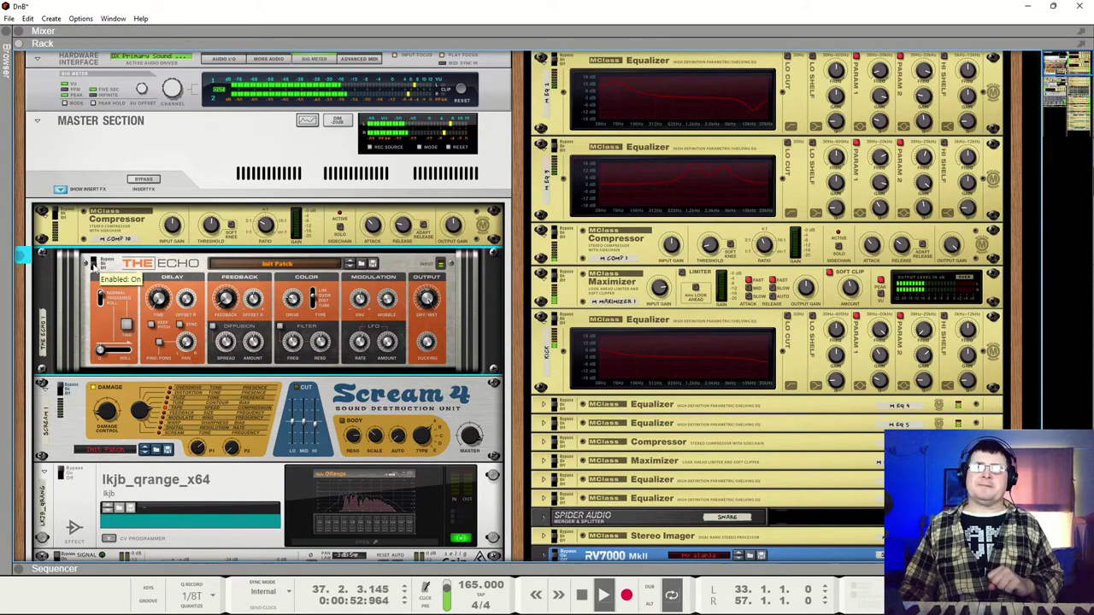
{"action": "left_click", "coordinate": [97, 264]}
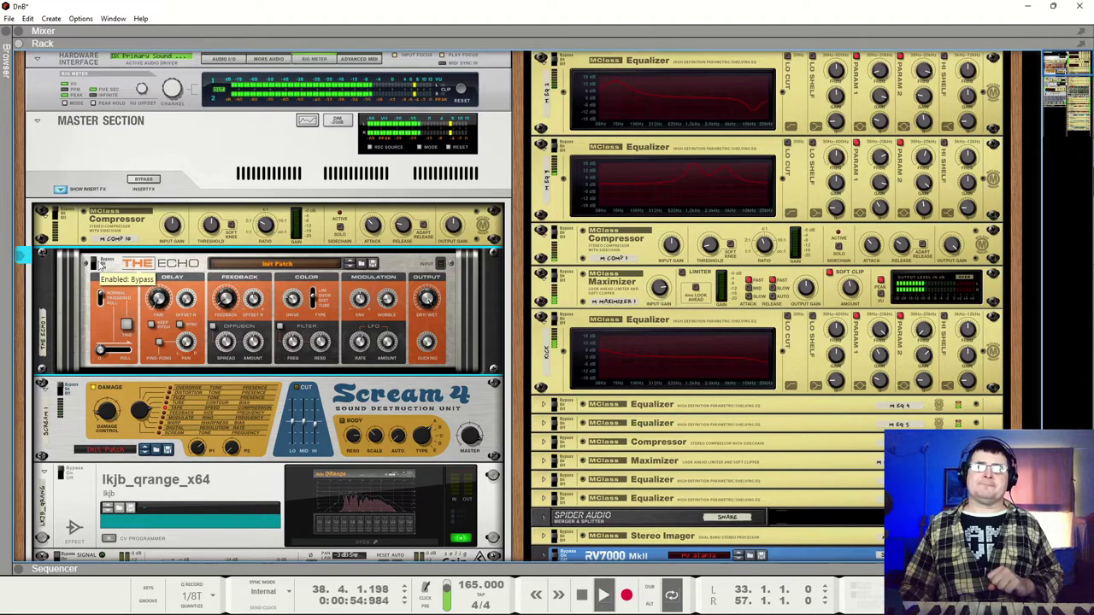
{"action": "left_click", "coordinate": [99, 265]}
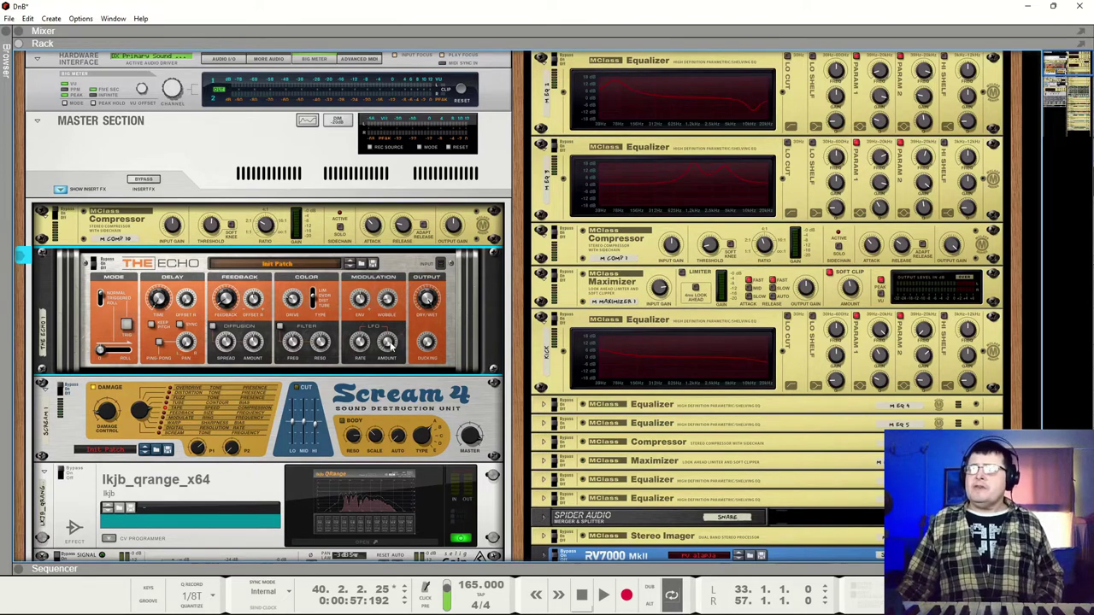
Step: Audition The Echo's LFO Amount at 74% and reduce it to 2%
{"action": "mouse_move", "coordinate": [387, 341]}
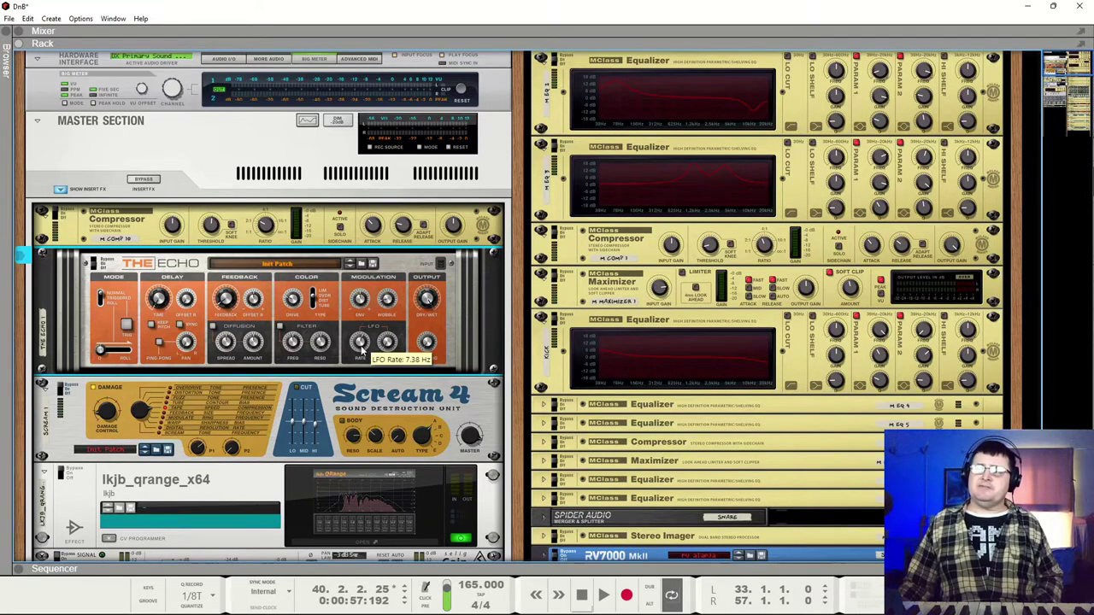
{"action": "key", "text": "space"}
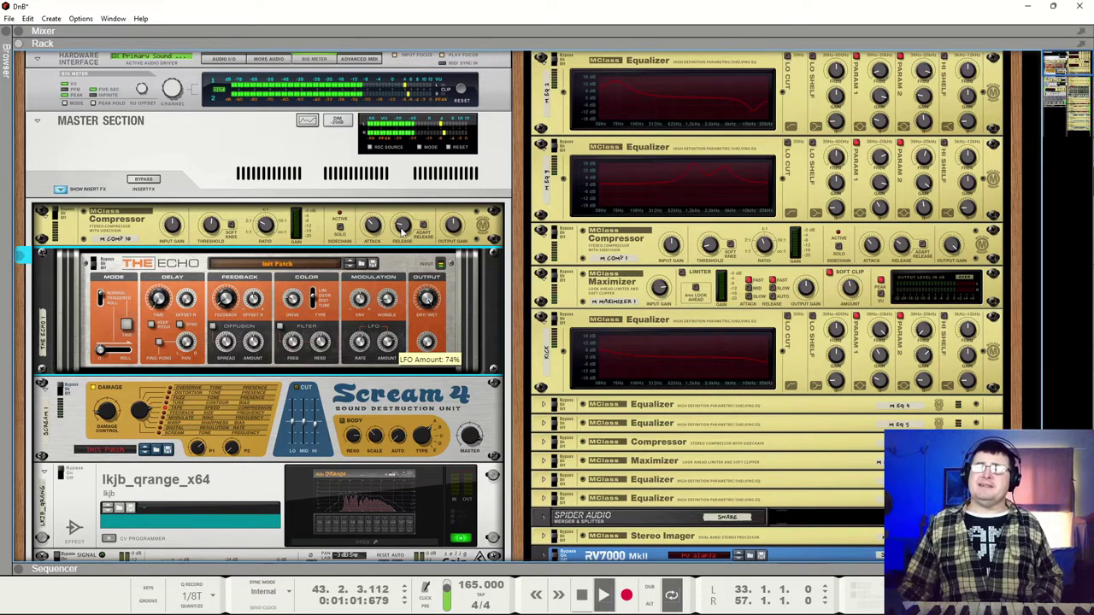
{"action": "key", "text": "space"}
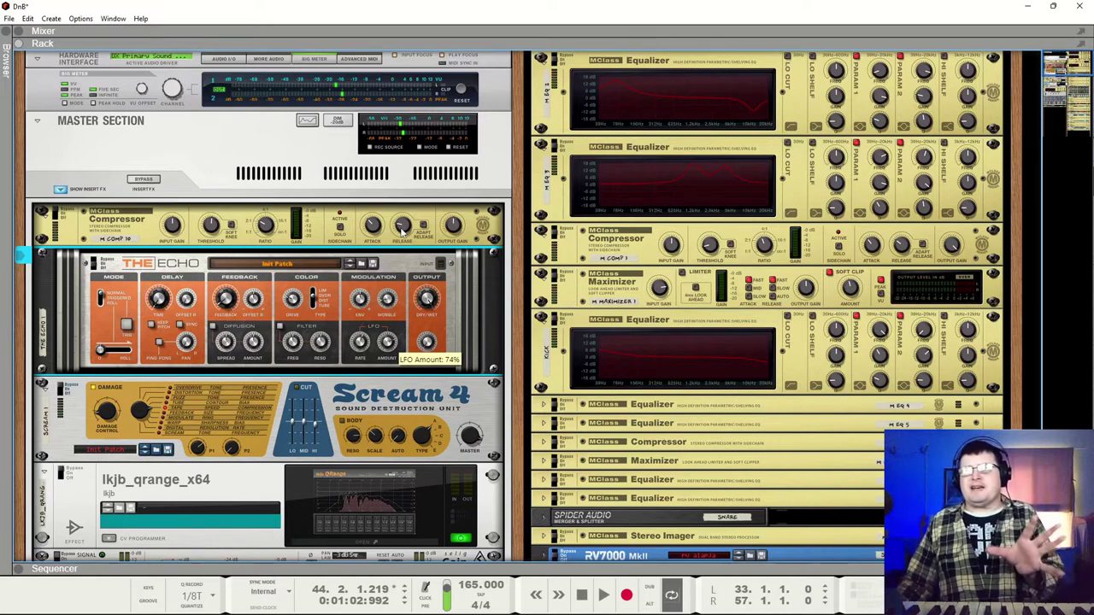
{"action": "mouse_move", "coordinate": [401, 232]}
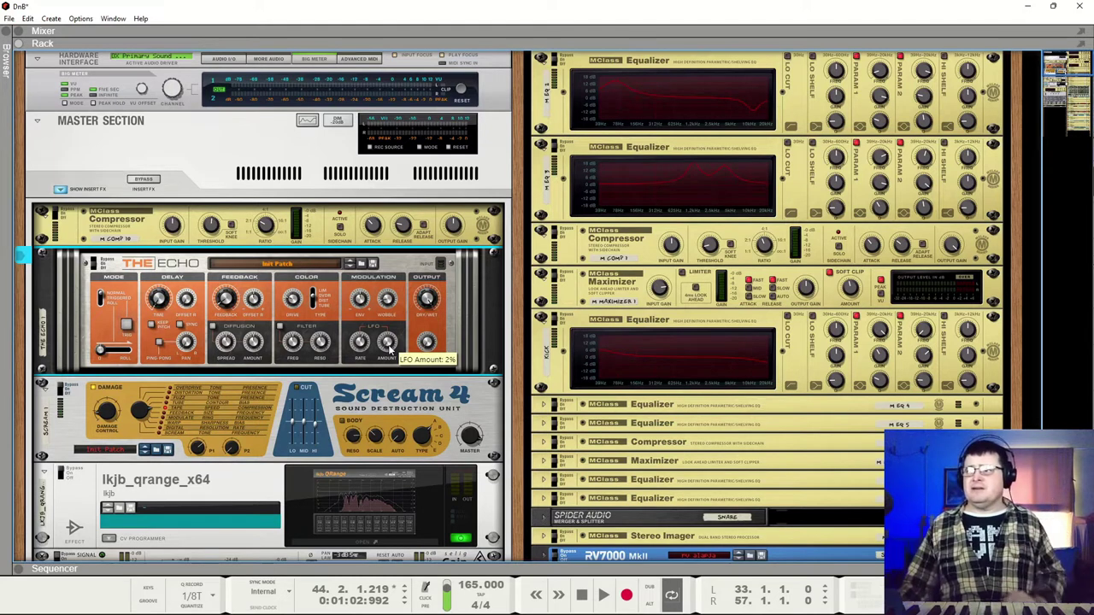
Step: Vary The Echo's Dry/Wet balance upward from about 52% during playback, and stop the track
{"action": "key", "text": "space"}
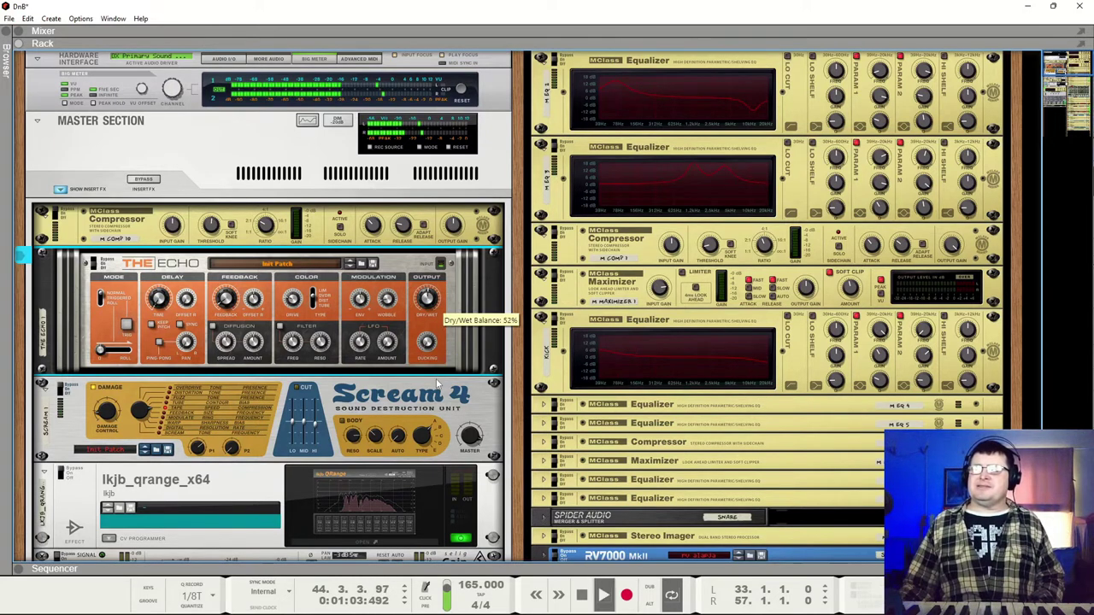
{"action": "left_click_drag", "start_coordinate": [427, 299], "coordinate": [445, 263]}
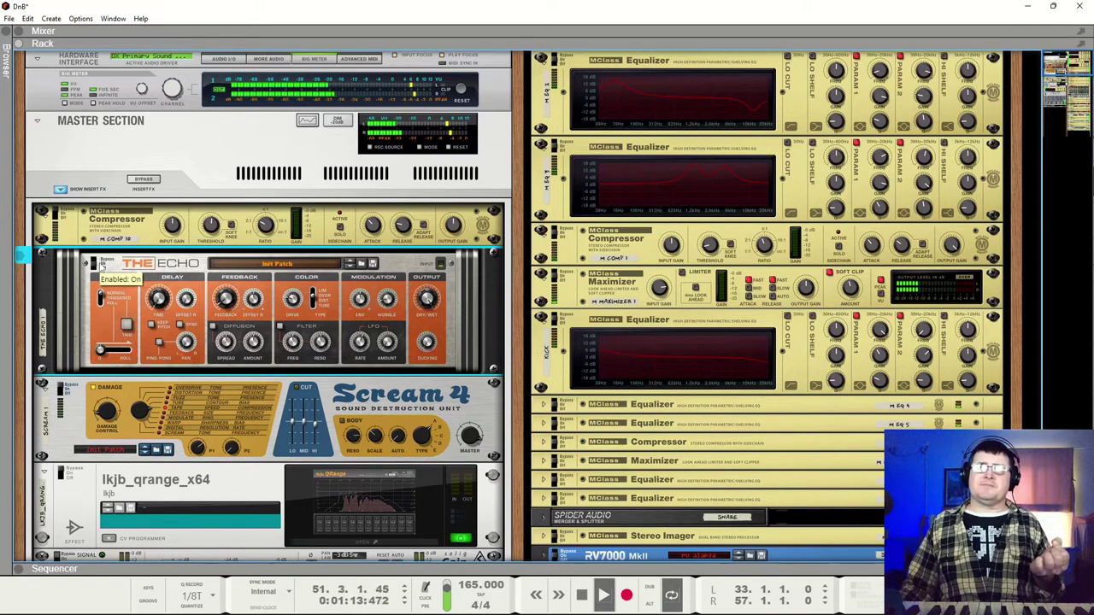
{"action": "key", "text": "space"}
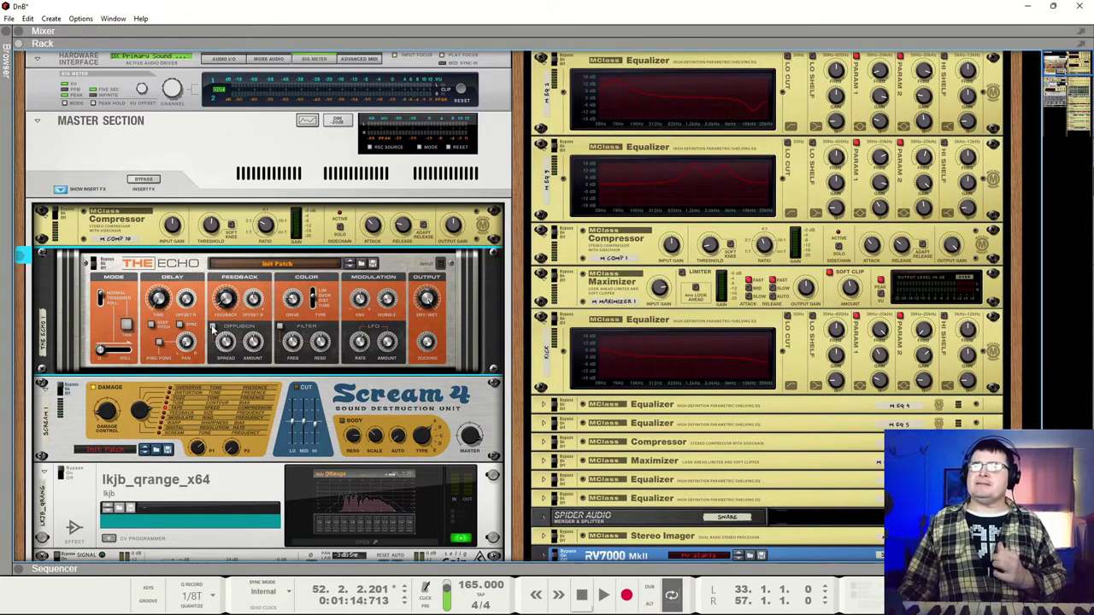
{"action": "mouse_move", "coordinate": [229, 304]}
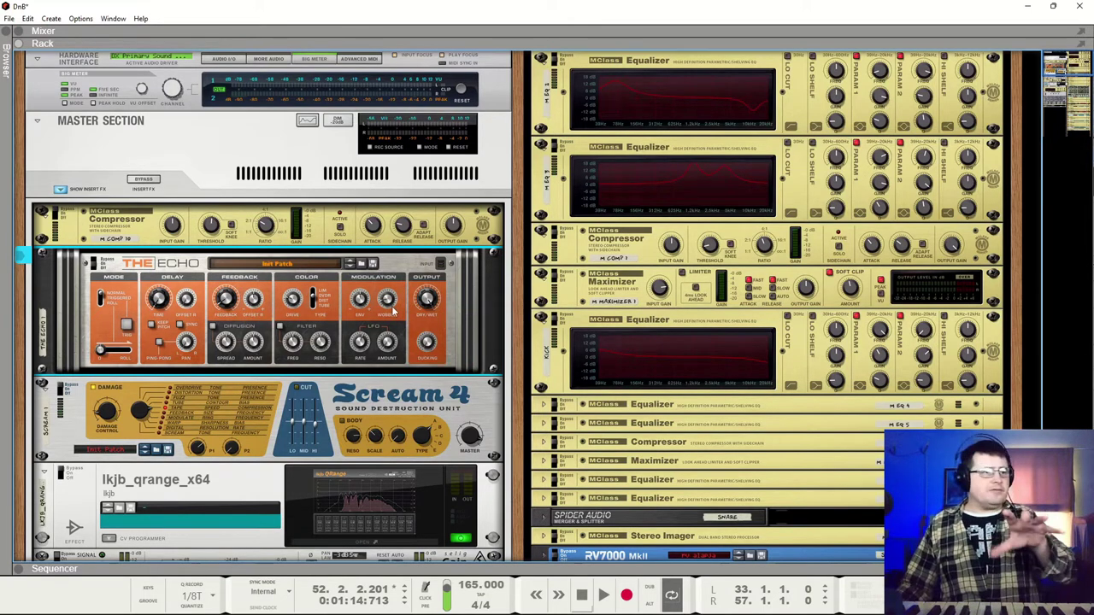
{"action": "mouse_move", "coordinate": [395, 313]}
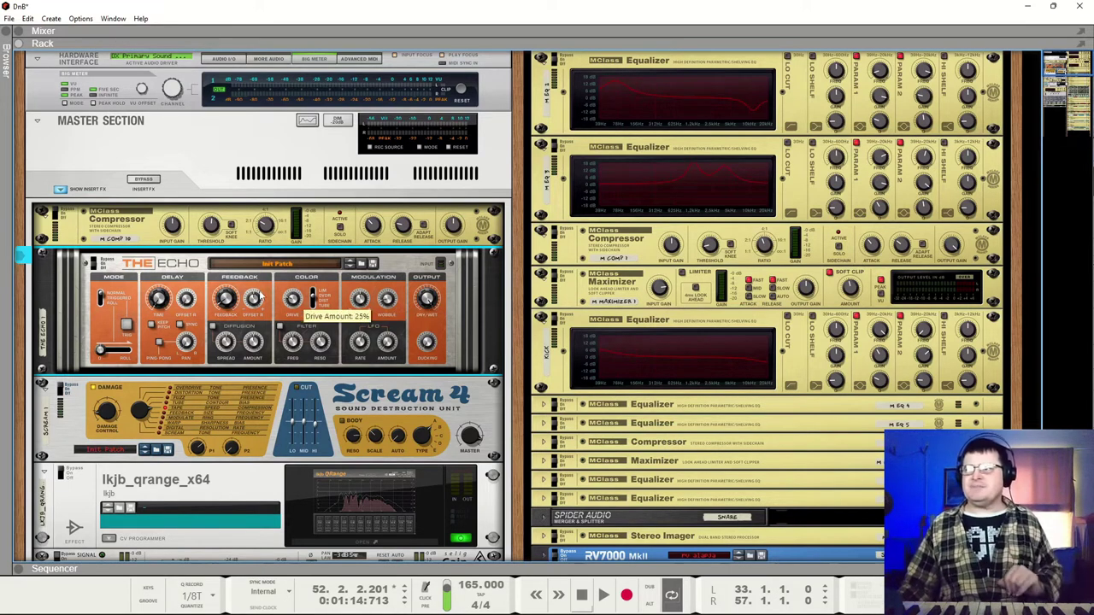
Step: Switch the master Scream 4 unit on below The Echo, after setting the Compressor's bypass switch
{"action": "left_click", "coordinate": [58, 218]}
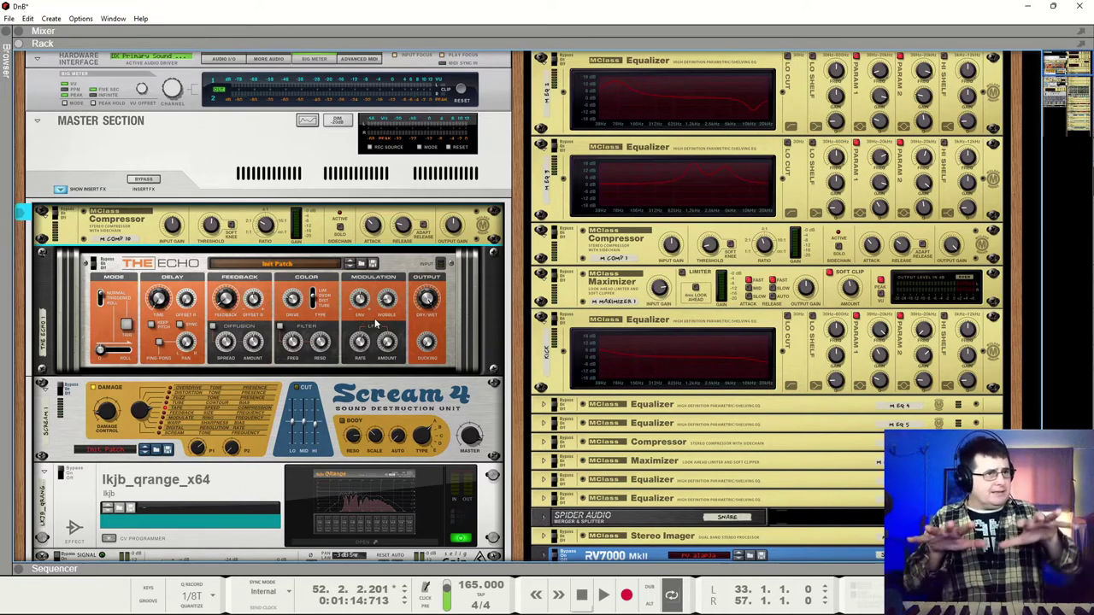
{"action": "left_click", "coordinate": [64, 394]}
{"action": "scroll", "coordinate": [300, 317], "scroll_direction": "down", "scroll_amount": 1}
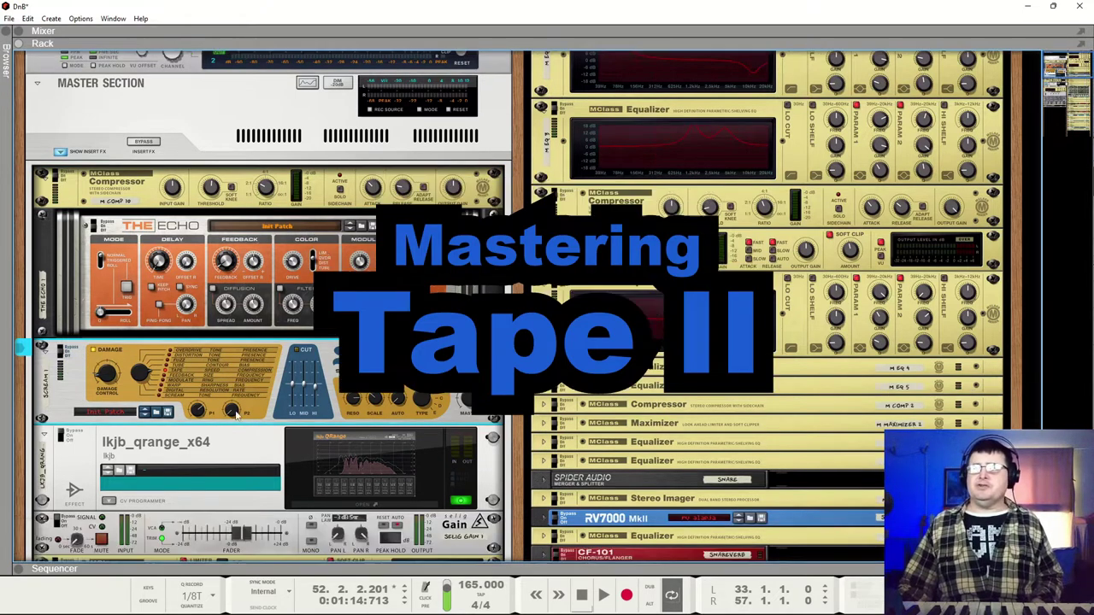
Step: Play the track and vary Scream 4's Damage Control around 16 on the Tape setting, with a stop to finish
{"action": "key", "text": "space"}
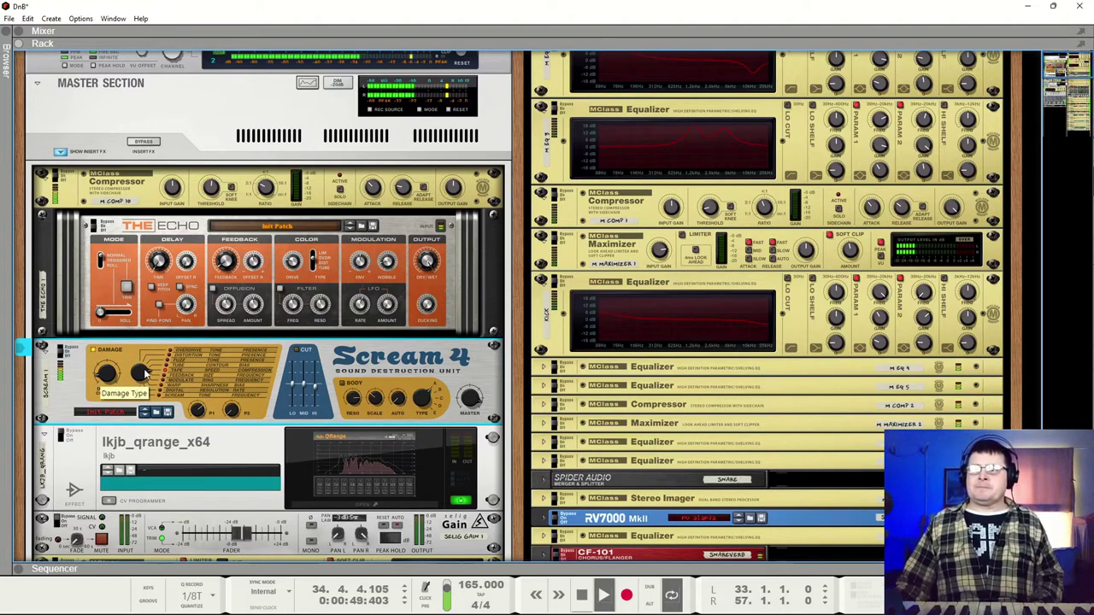
{"action": "mouse_move", "coordinate": [109, 379]}
{"action": "left_mouse_down"}
{"action": "mouse_move", "coordinate": [117, 329]}
{"action": "mouse_move", "coordinate": [101, 392]}
{"action": "left_mouse_up"}
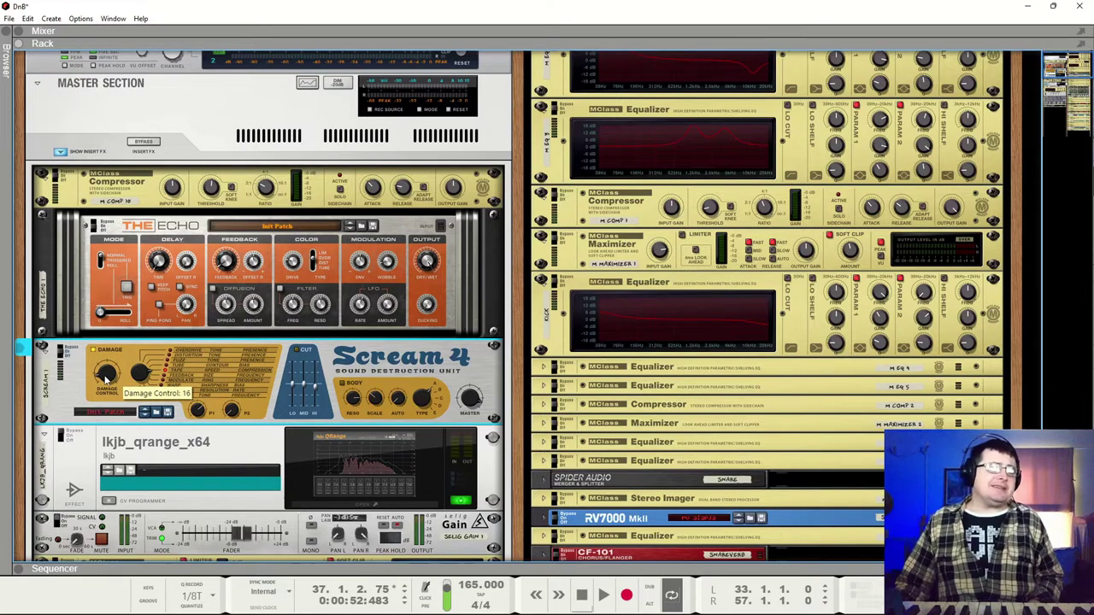
{"action": "mouse_move", "coordinate": [104, 381]}
{"action": "left_mouse_down"}
{"action": "mouse_move", "coordinate": [109, 366]}
{"action": "mouse_move", "coordinate": [113, 376]}
{"action": "left_mouse_up"}
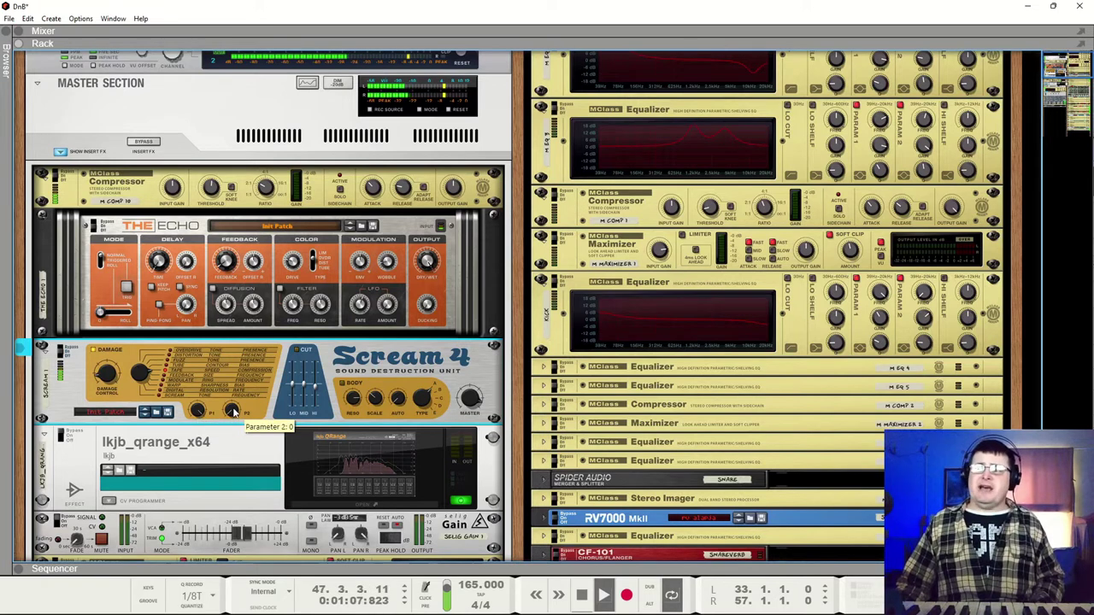
{"action": "key", "text": "space"}
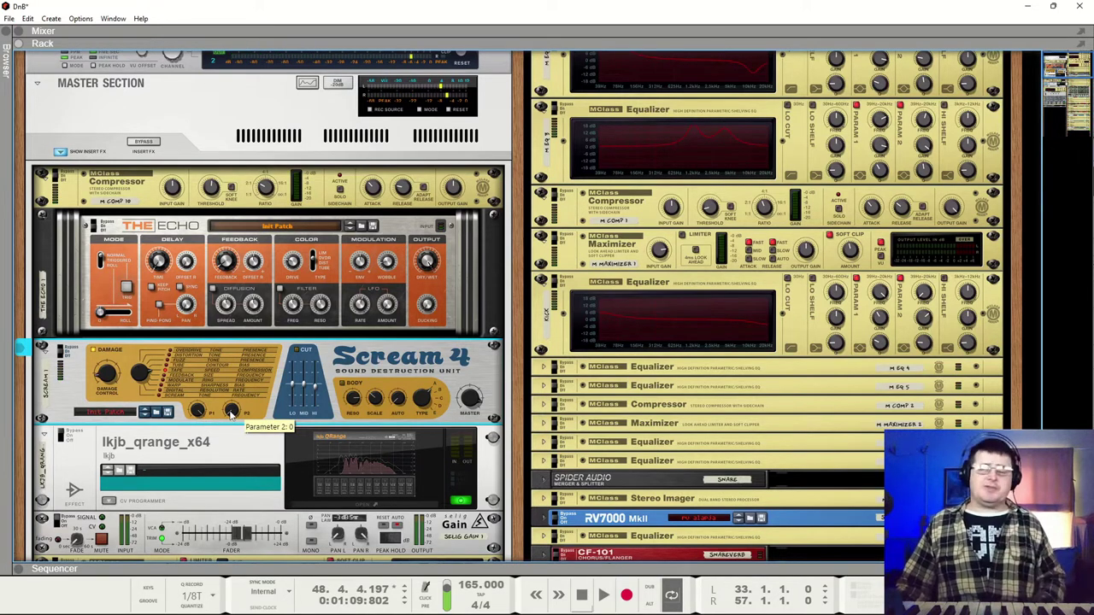
Step: Adjust Scream 4's P2 (Compression) and P1 (Speed) parameters for the Tape damage type during playback
{"action": "key", "text": "space"}
{"action": "left_click_drag", "start_coordinate": [231, 414], "coordinate": [264, 229]}
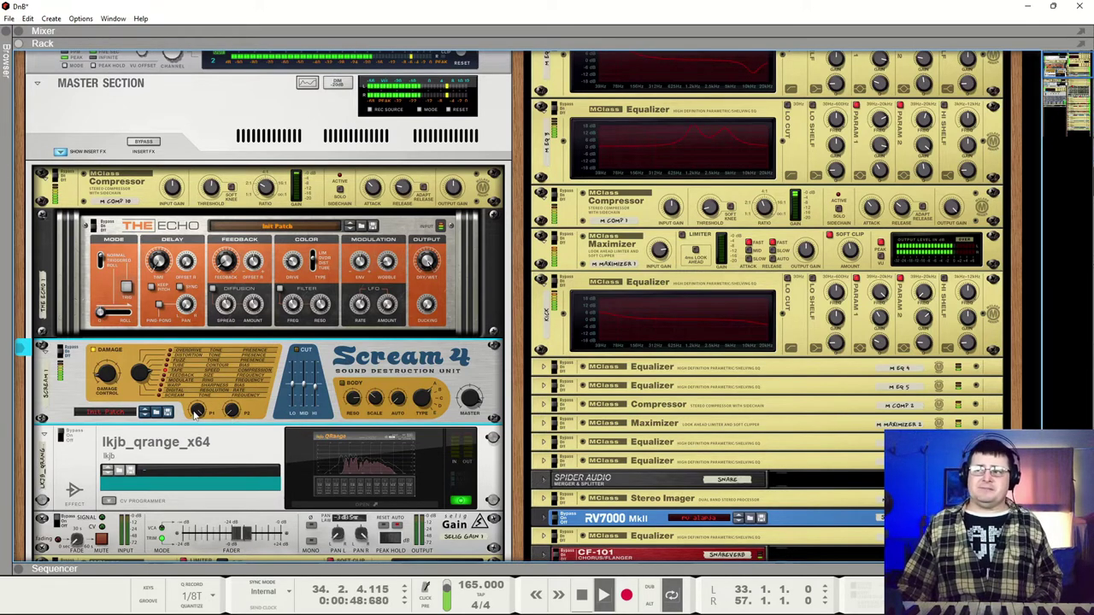
{"action": "left_click_drag", "start_coordinate": [197, 412], "coordinate": [203, 455]}
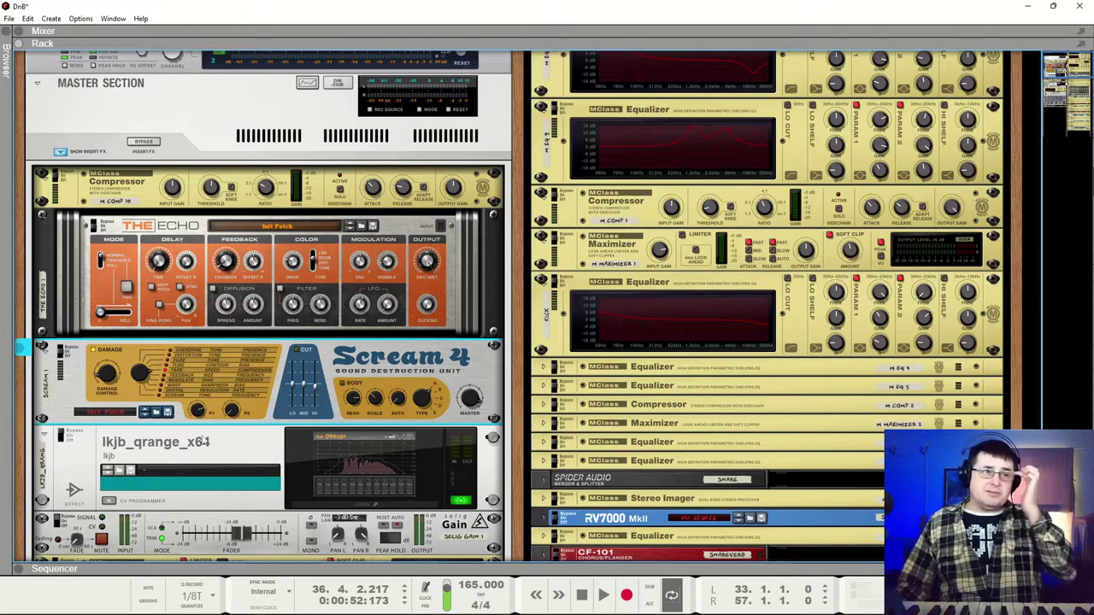
Step: Listen to the track with the master effects, and bypass all master insert effects for comparison during playback
{"action": "key", "text": "space"}
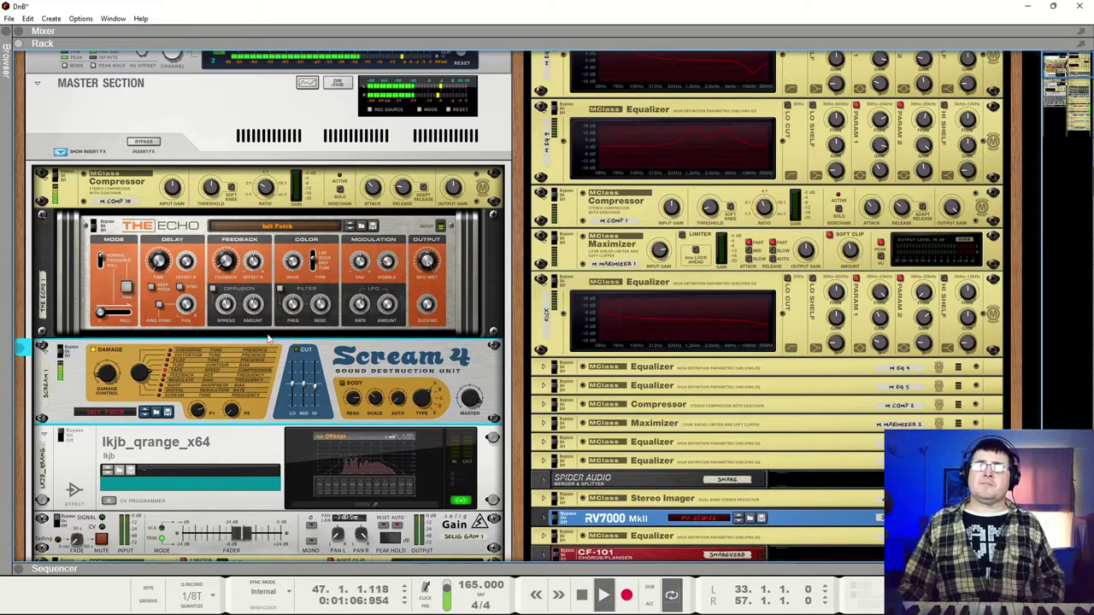
{"action": "key", "text": "space"}
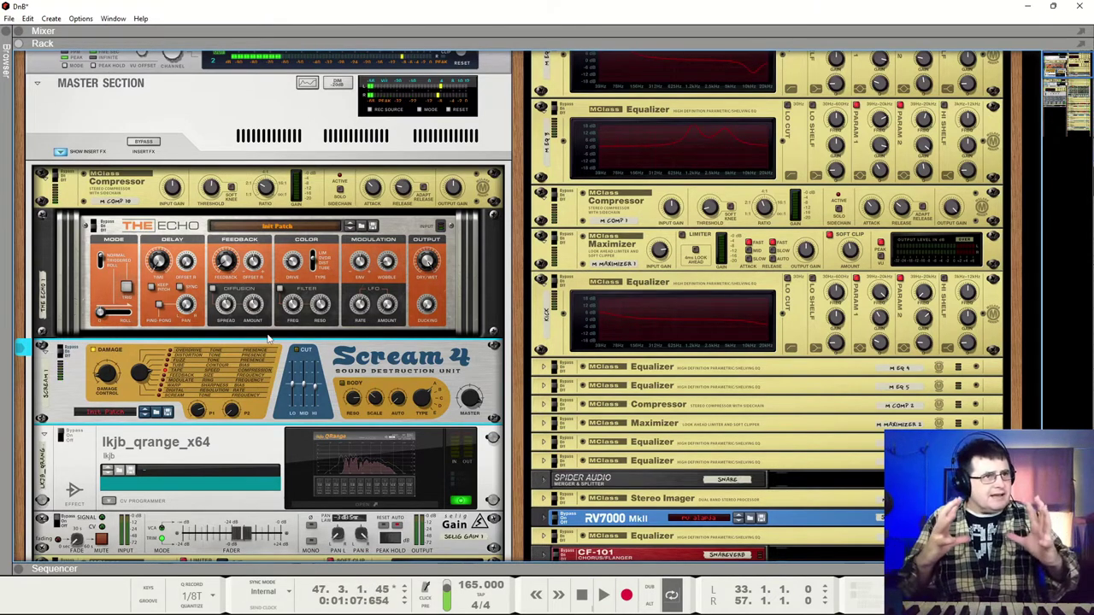
{"action": "left_click", "coordinate": [156, 143]}
{"action": "key", "text": "space"}
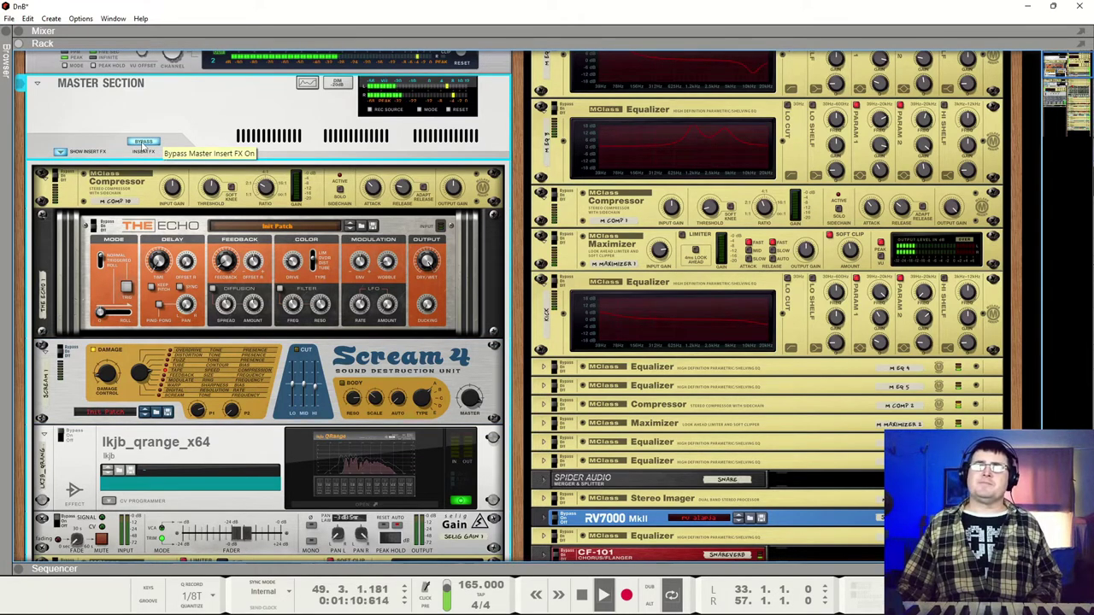
Step: Compare the playing track with the master insert effects active and bypassed, and stop playback
{"action": "left_click", "coordinate": [143, 143]}
{"action": "left_click", "coordinate": [142, 143]}
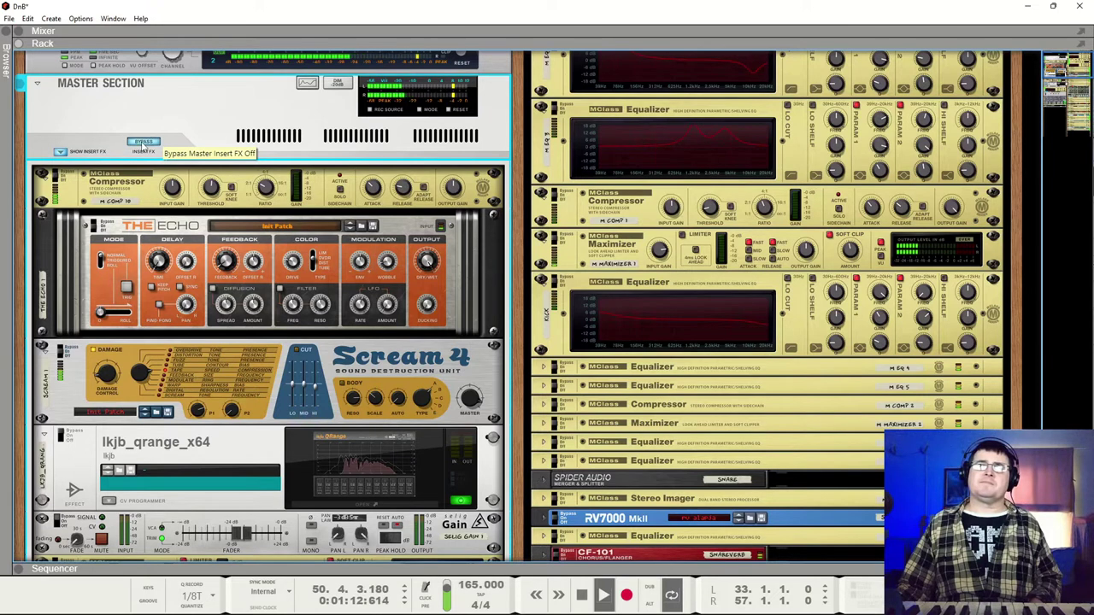
{"action": "key", "text": "space"}
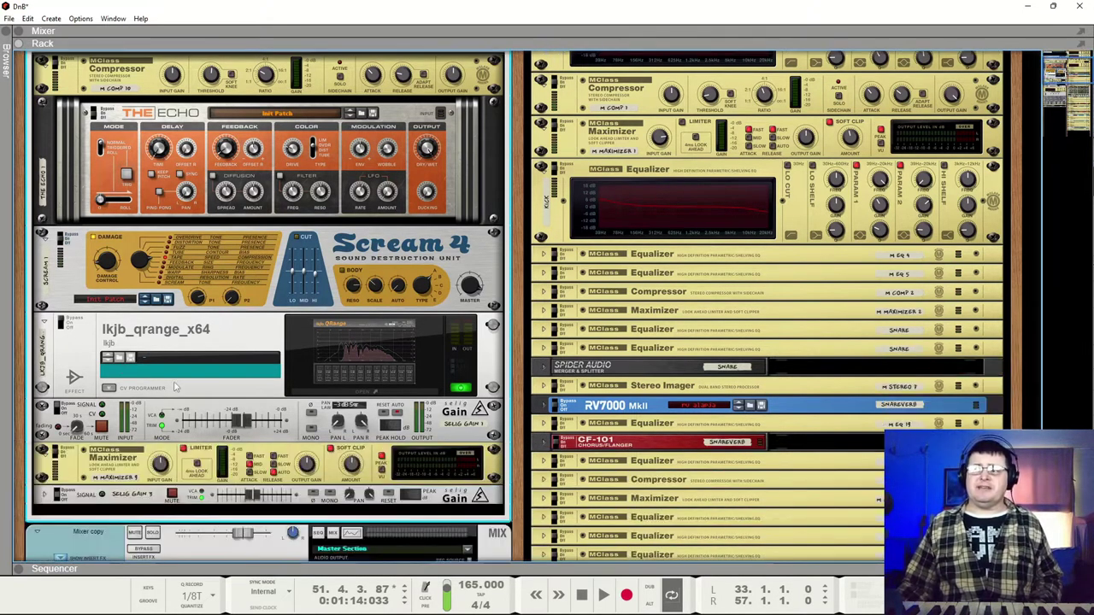
Step: Look over the equalizers available in the rack, comparing the MClass Equalizer below the Mixer copy with QRange in the master chain
{"action": "scroll", "coordinate": [125, 445], "scroll_direction": "down", "scroll_amount": 3}
{"action": "scroll", "coordinate": [257, 322], "scroll_direction": "down", "scroll_amount": 1}
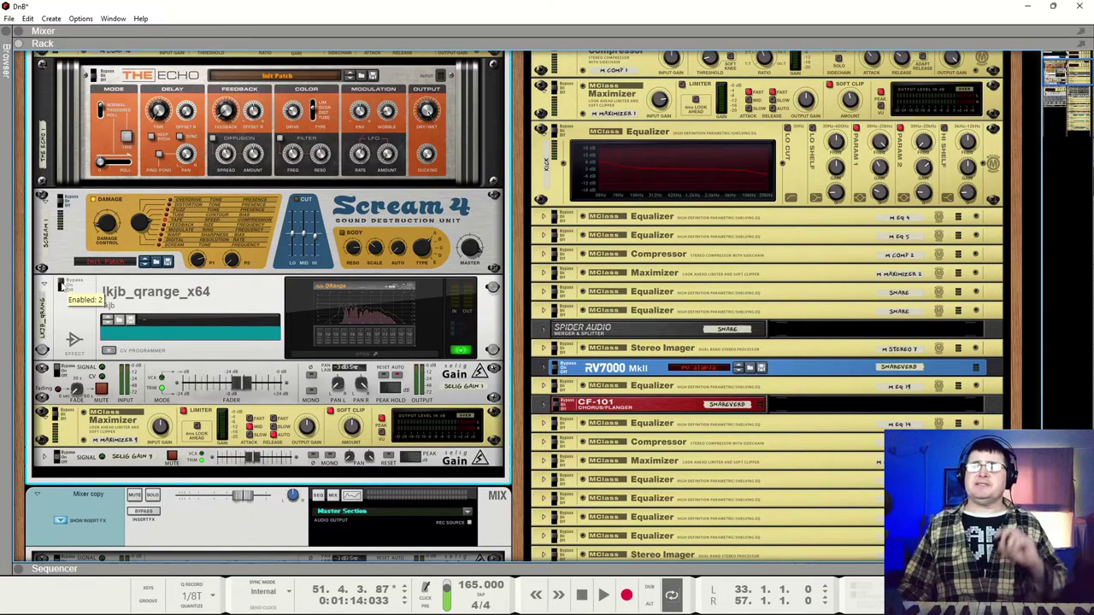
{"action": "scroll", "coordinate": [219, 453], "scroll_direction": "down", "scroll_amount": 5}
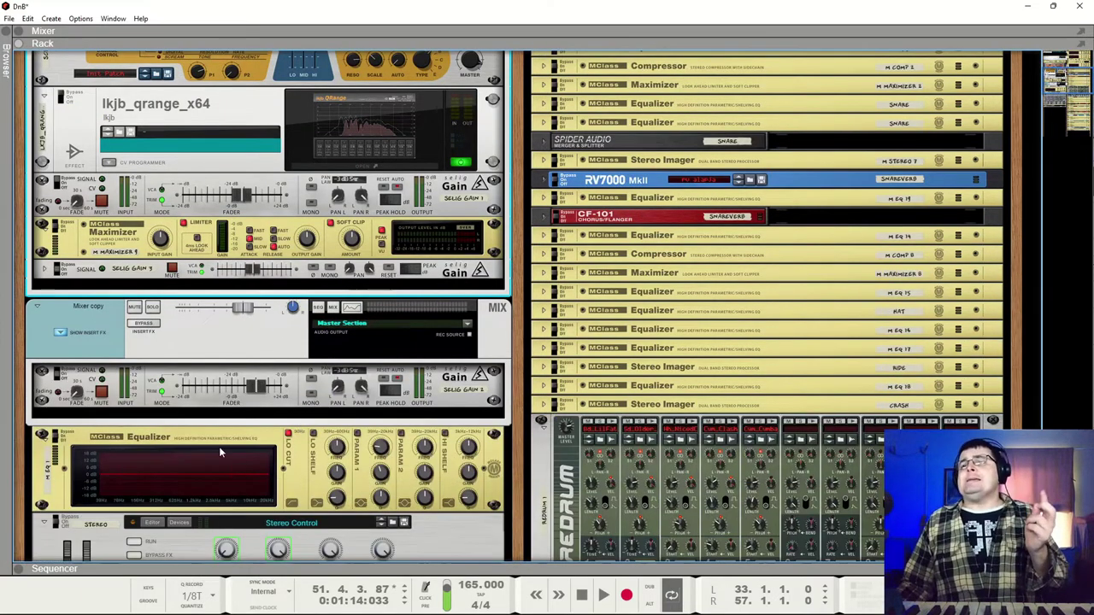
{"action": "left_click", "coordinate": [213, 443]}
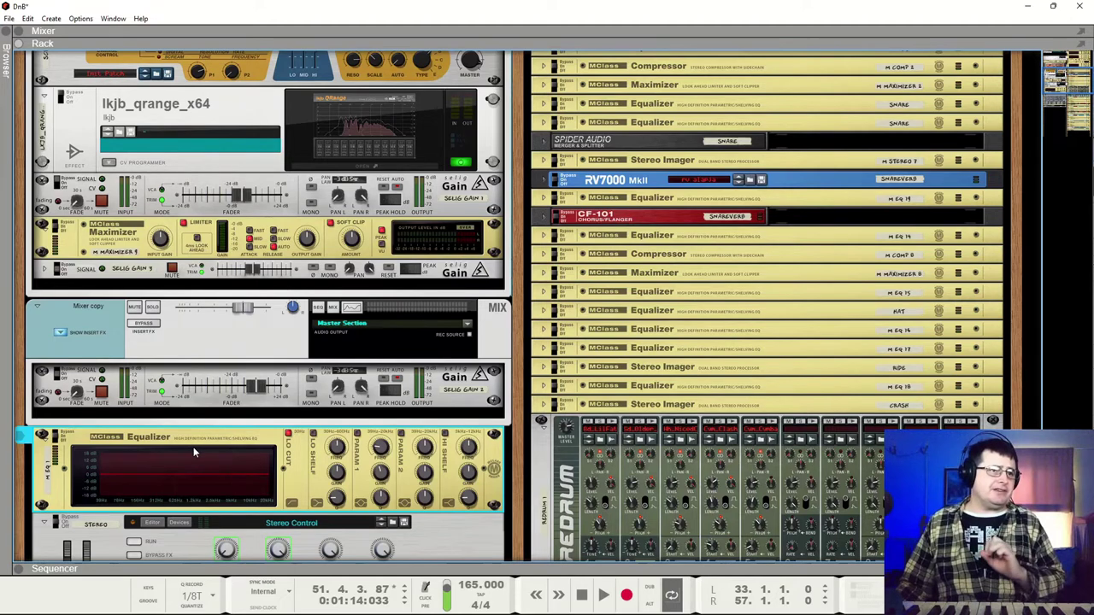
{"action": "scroll", "coordinate": [185, 455], "scroll_direction": "up", "scroll_amount": 6}
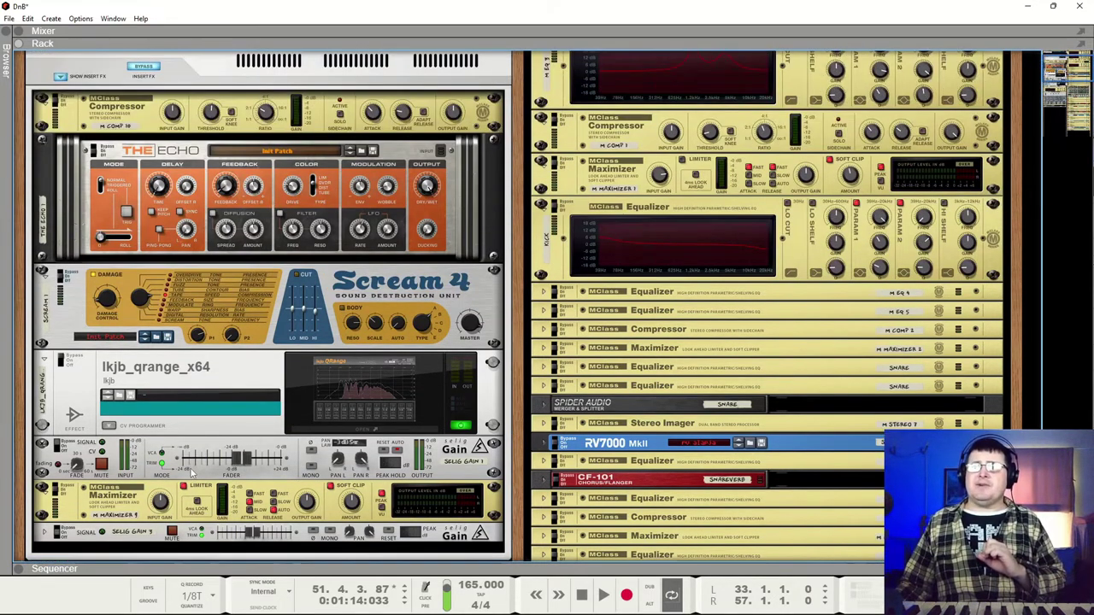
{"action": "scroll", "coordinate": [193, 472], "scroll_direction": "down", "scroll_amount": 10}
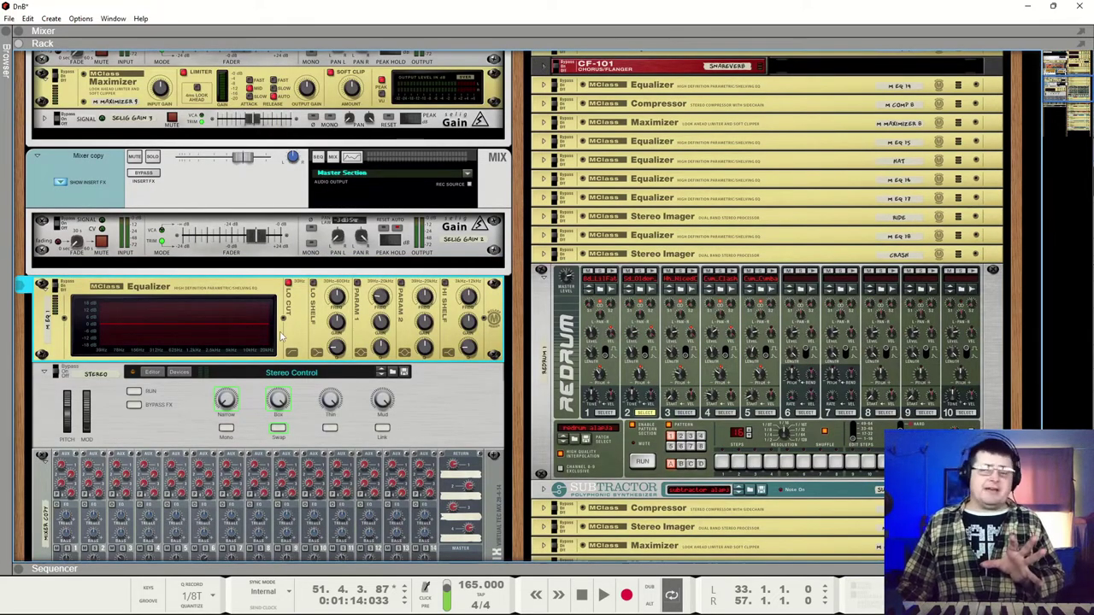
{"action": "scroll", "coordinate": [278, 347], "scroll_direction": "up", "scroll_amount": 9}
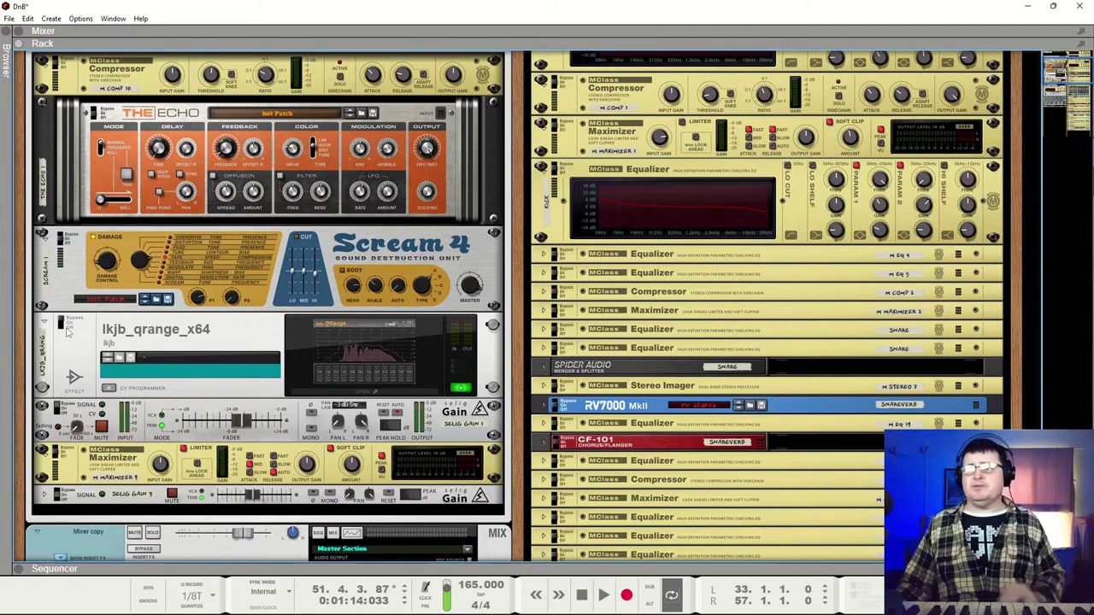
Step: Switch on the QRange equalizer in the master chain and turn off its bands 1, 3, 4, 9, 10 and 12
{"action": "left_click", "coordinate": [69, 329]}
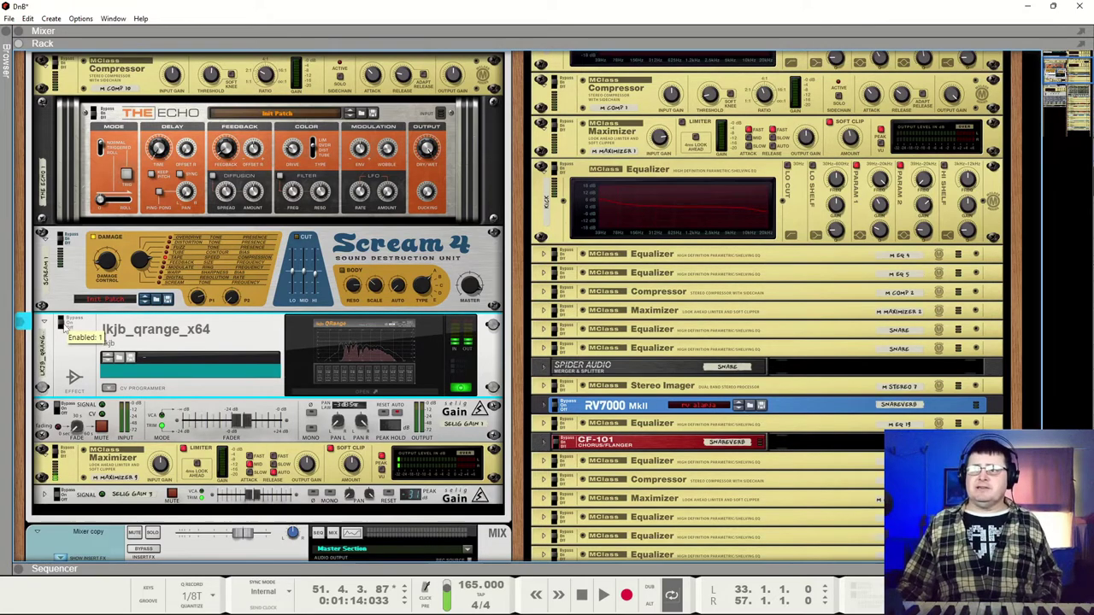
{"action": "left_click", "coordinate": [366, 349]}
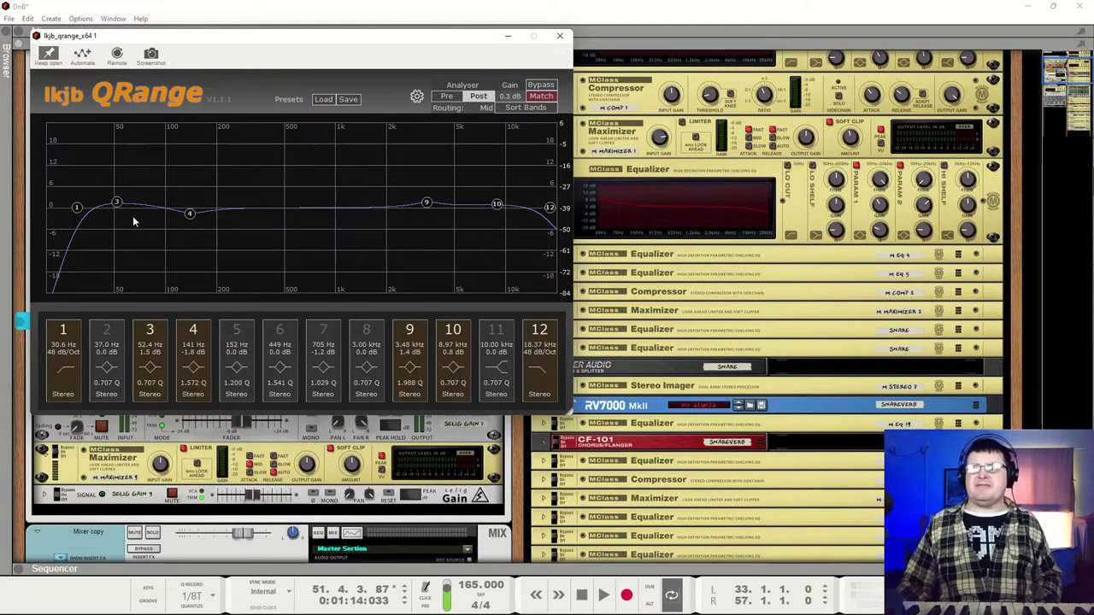
{"action": "left_click", "coordinate": [73, 334]}
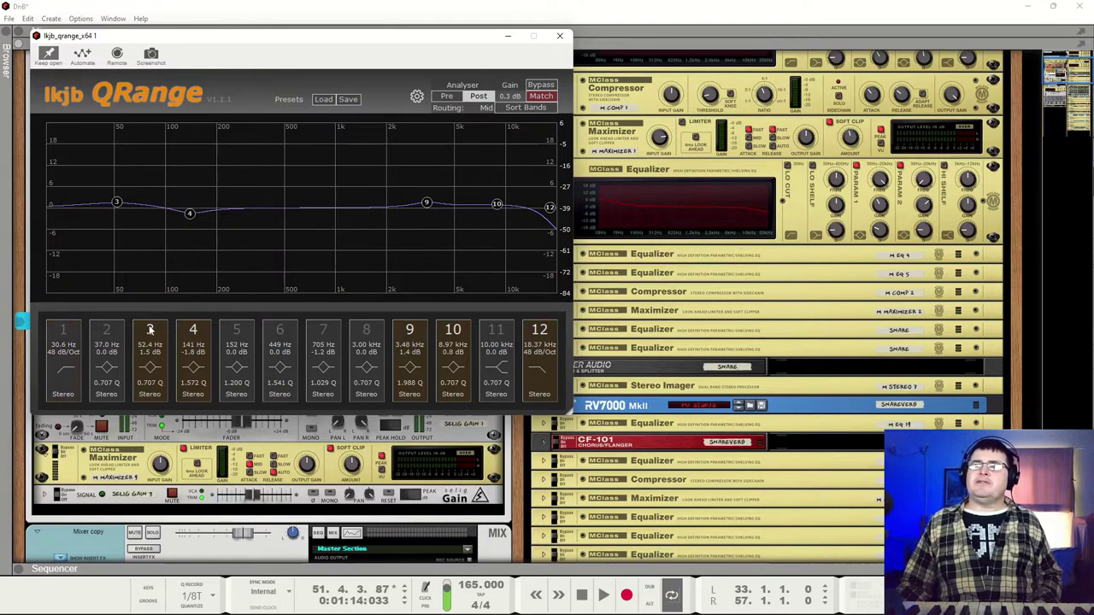
{"action": "left_click", "coordinate": [152, 330]}
{"action": "left_click", "coordinate": [194, 331]}
{"action": "left_click", "coordinate": [409, 334]}
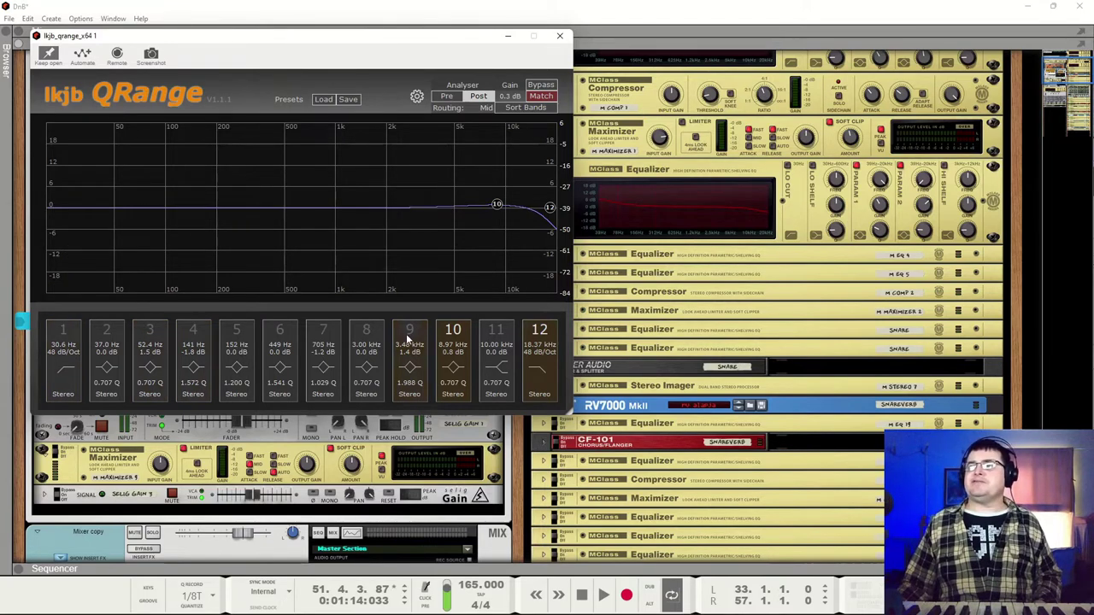
{"action": "left_click", "coordinate": [461, 333]}
{"action": "left_click", "coordinate": [536, 335]}
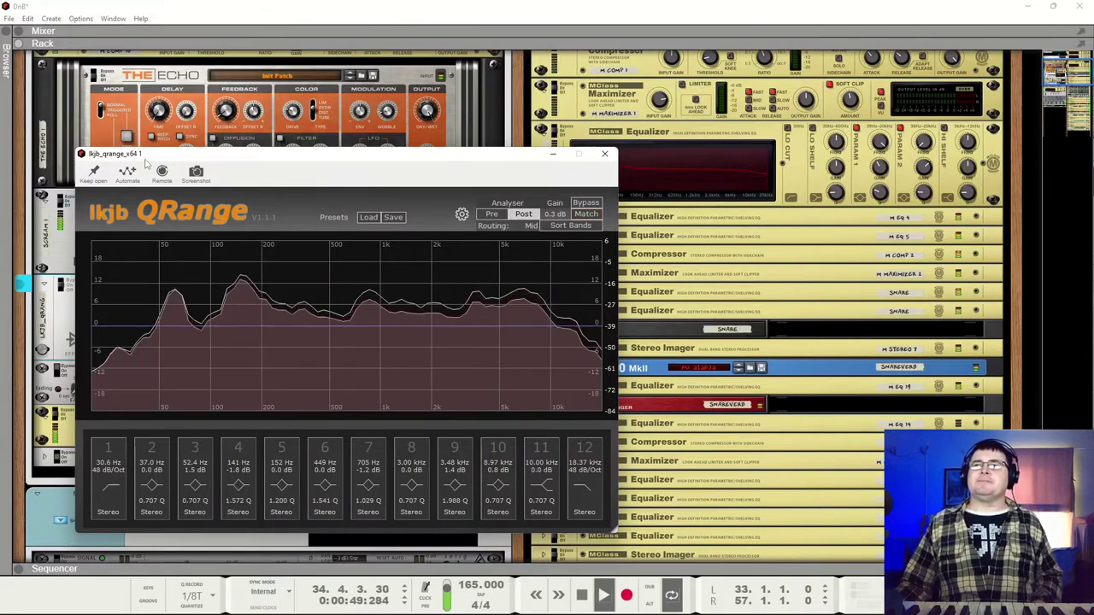
Step: Turn on QRange's low-cut band 1 and sweep it up to about 997 Hz during playback
{"action": "left_click_drag", "start_coordinate": [146, 164], "coordinate": [109, 80]}
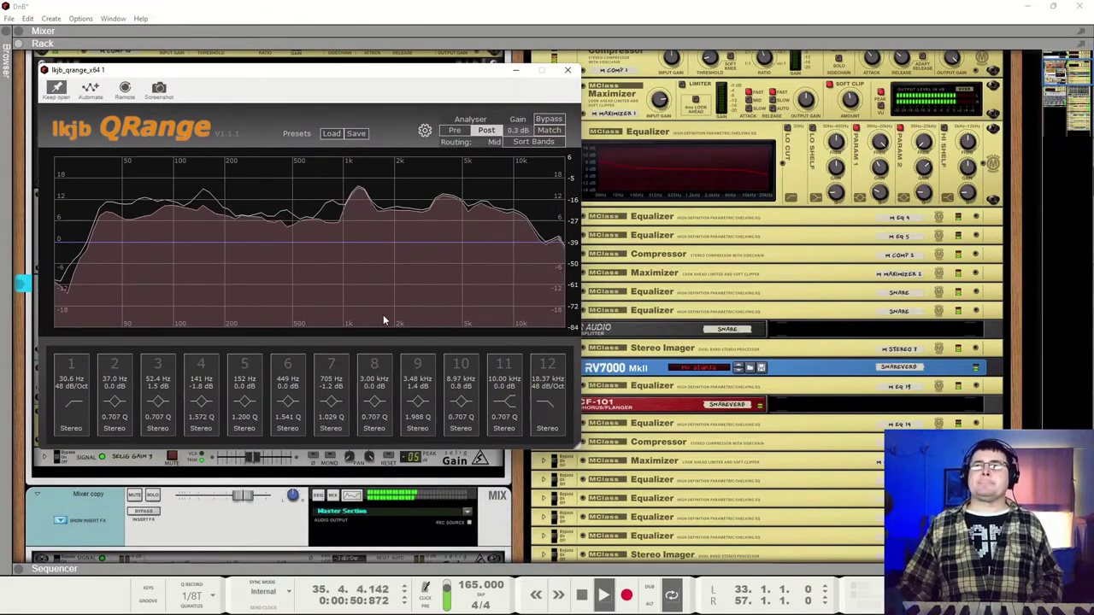
{"action": "left_click", "coordinate": [71, 369]}
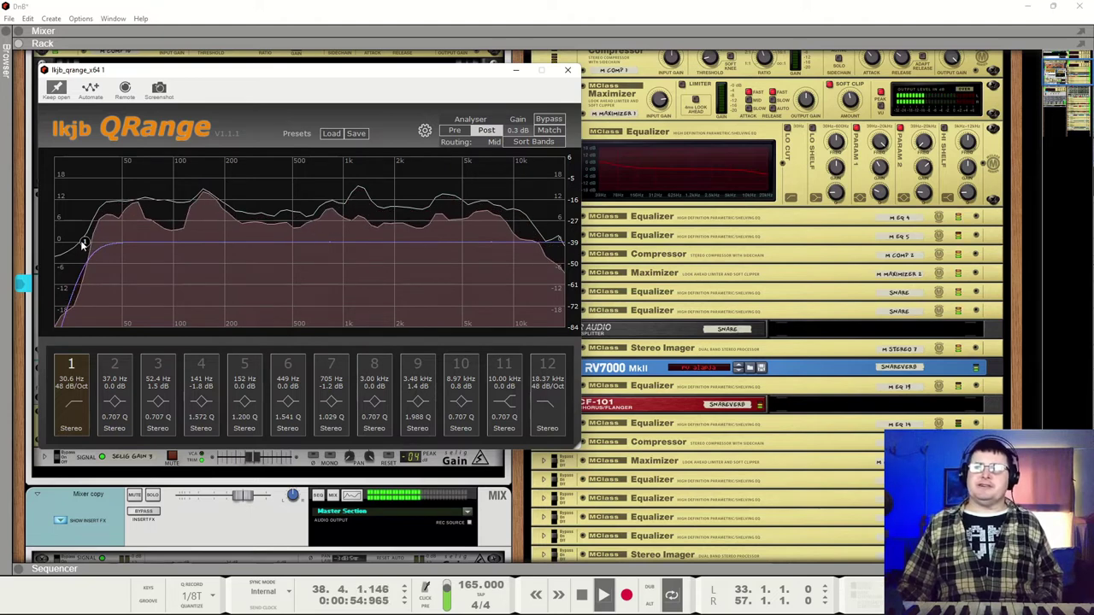
{"action": "left_click_drag", "start_coordinate": [82, 239], "coordinate": [343, 279]}
{"action": "key", "text": "space"}
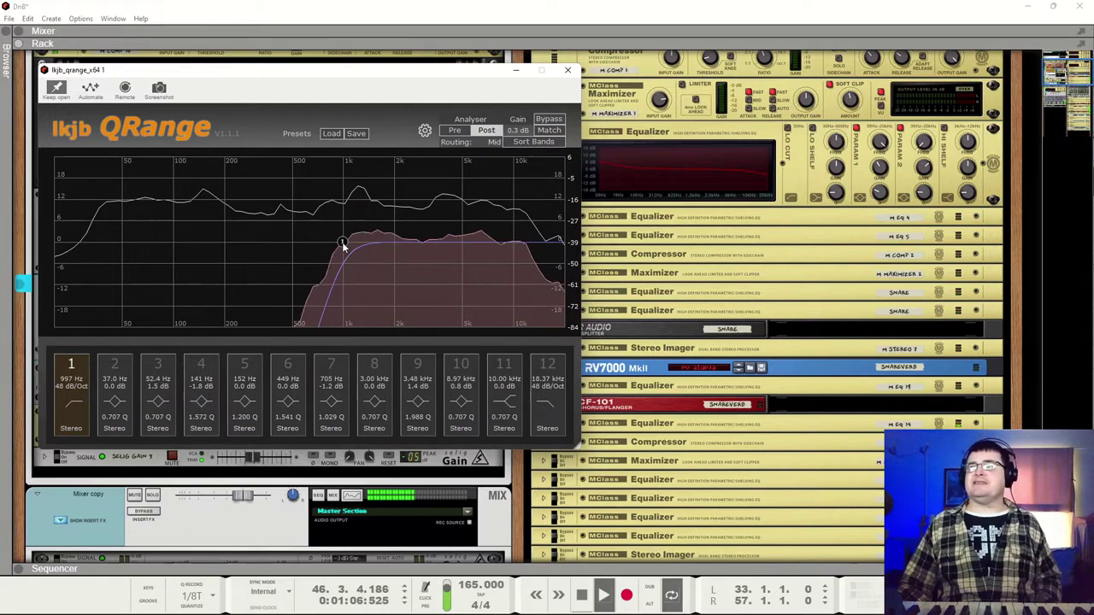
Step: Sweep high-cut band 12 down to about 9.32 kHz and back up to 20 kHz, and set low-cut band 1 to about 35.4 Hz
{"action": "left_click_drag", "start_coordinate": [561, 244], "coordinate": [509, 257]}
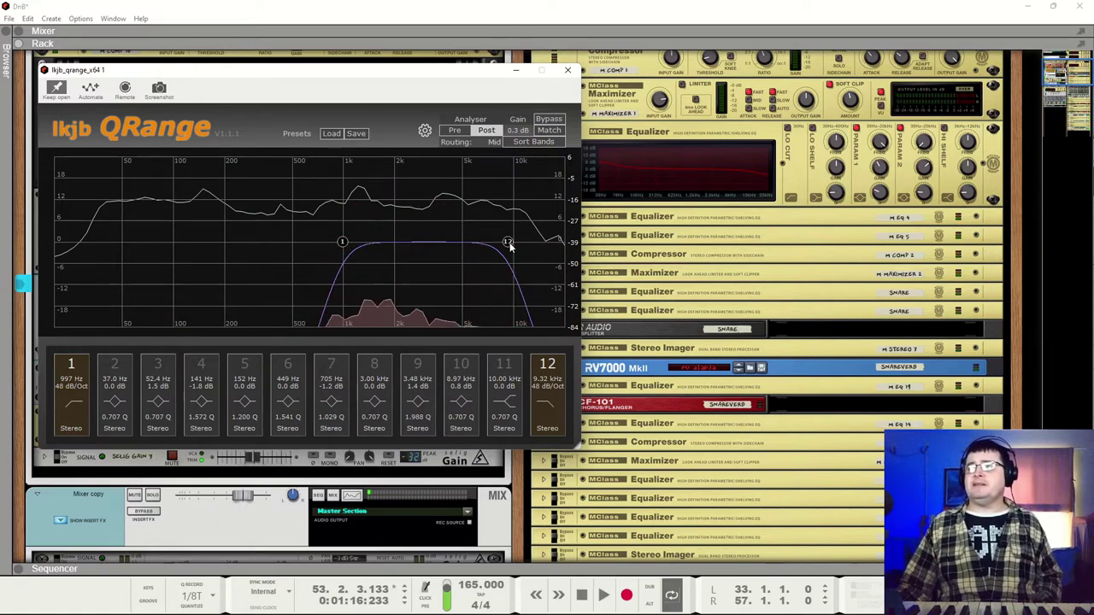
{"action": "left_click_drag", "start_coordinate": [507, 241], "coordinate": [575, 253]}
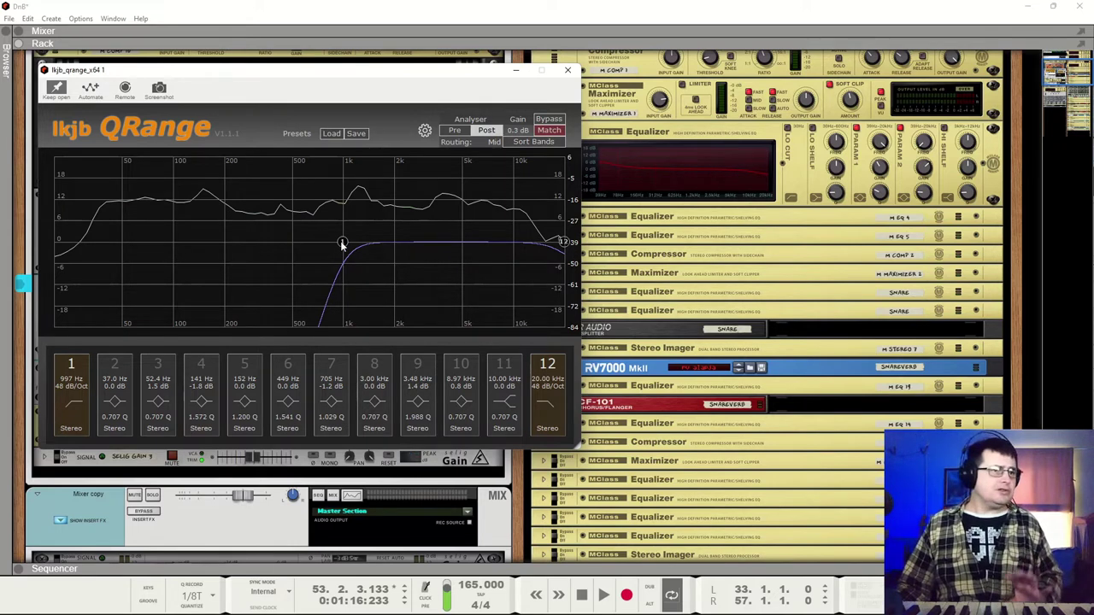
{"action": "left_click_drag", "start_coordinate": [342, 244], "coordinate": [93, 263]}
{"action": "key", "text": "space"}
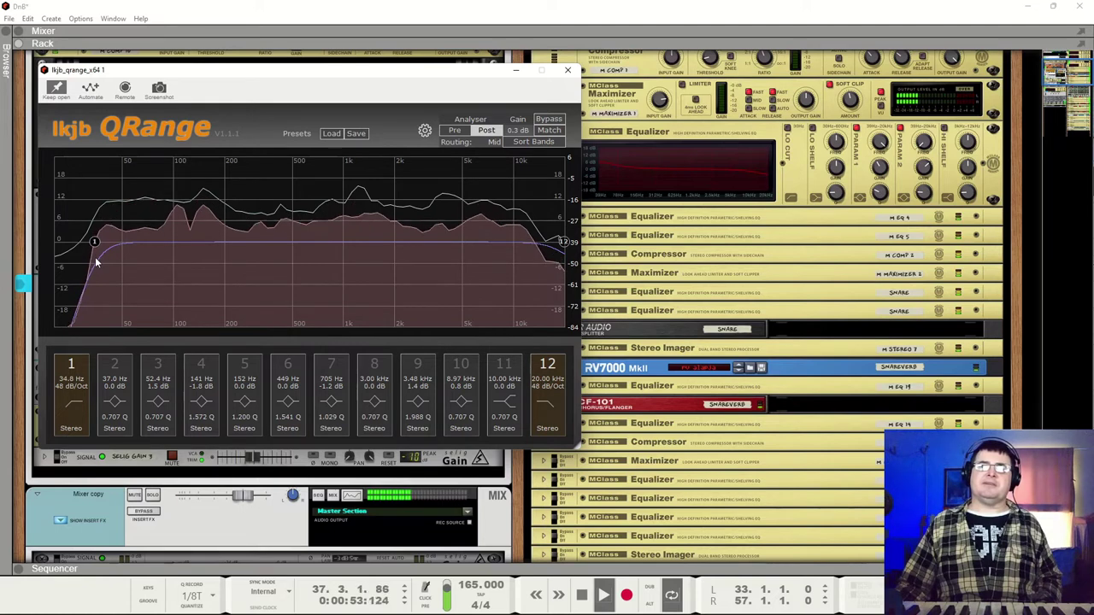
{"action": "left_click_drag", "start_coordinate": [96, 263], "coordinate": [98, 264]}
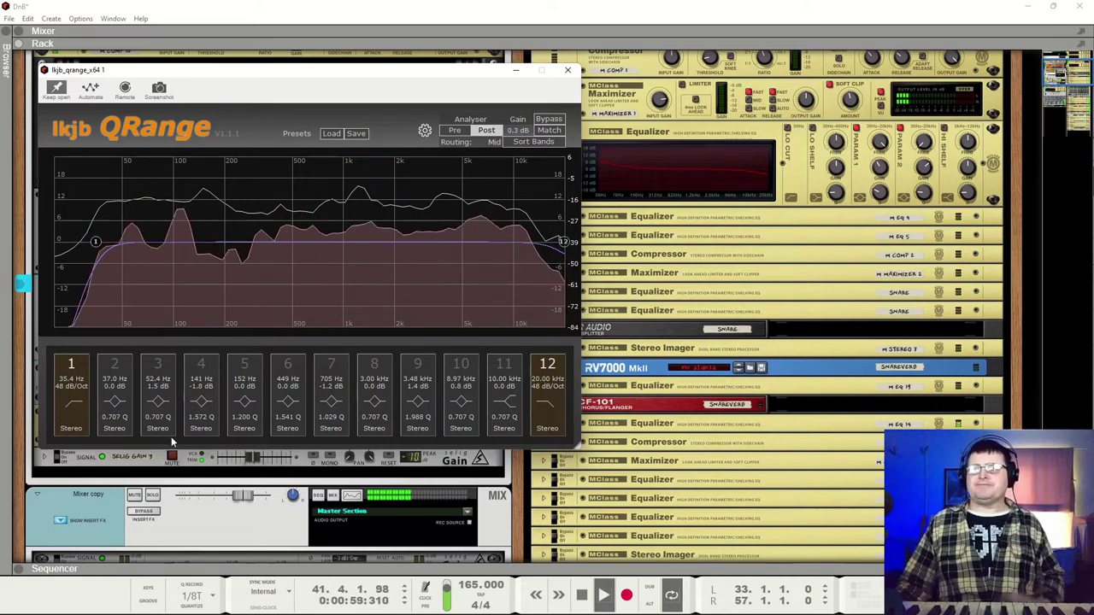
Step: Turn on QRange's band 4 and sweep it from a 21.4 dB boost near 193 Hz to a 24 dB cut near 1.36 kHz
{"action": "left_click", "coordinate": [203, 365]}
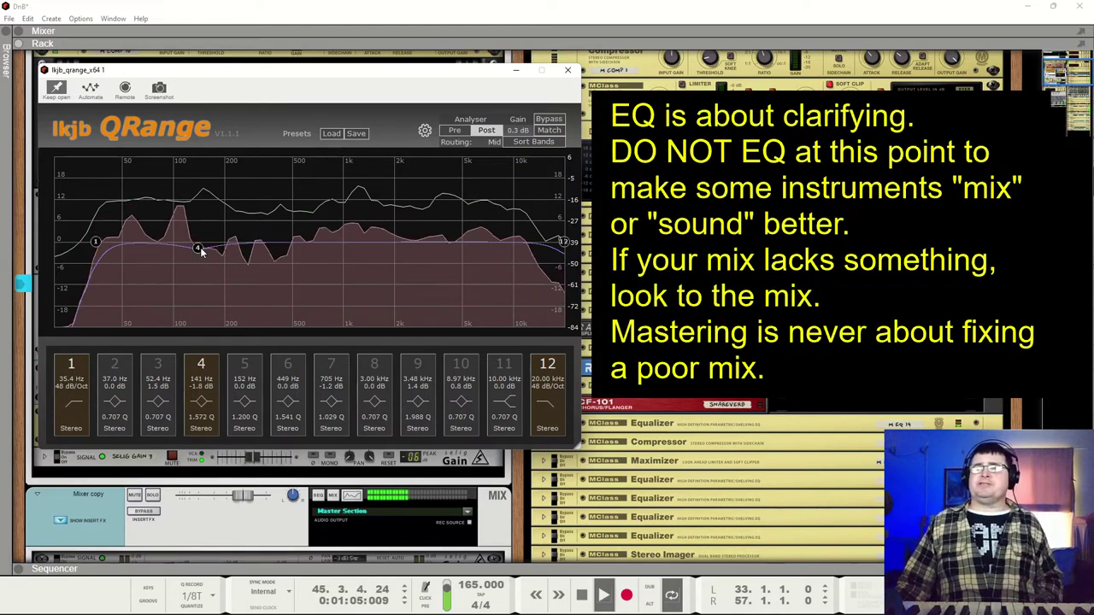
{"action": "left_click_drag", "start_coordinate": [202, 251], "coordinate": [222, 170]}
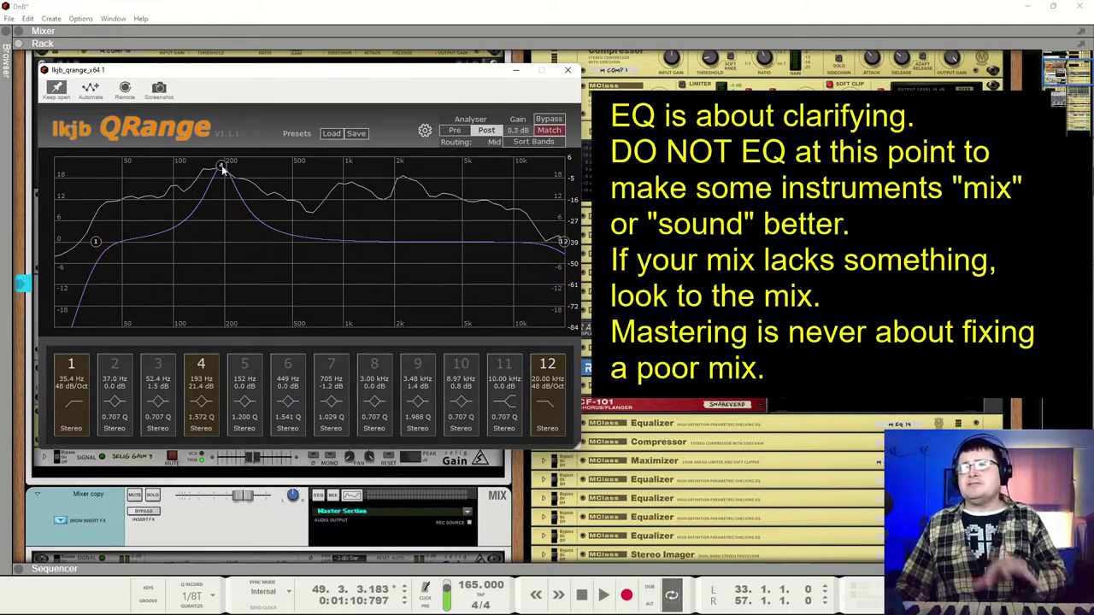
{"action": "left_click_drag", "start_coordinate": [222, 171], "coordinate": [367, 419]}
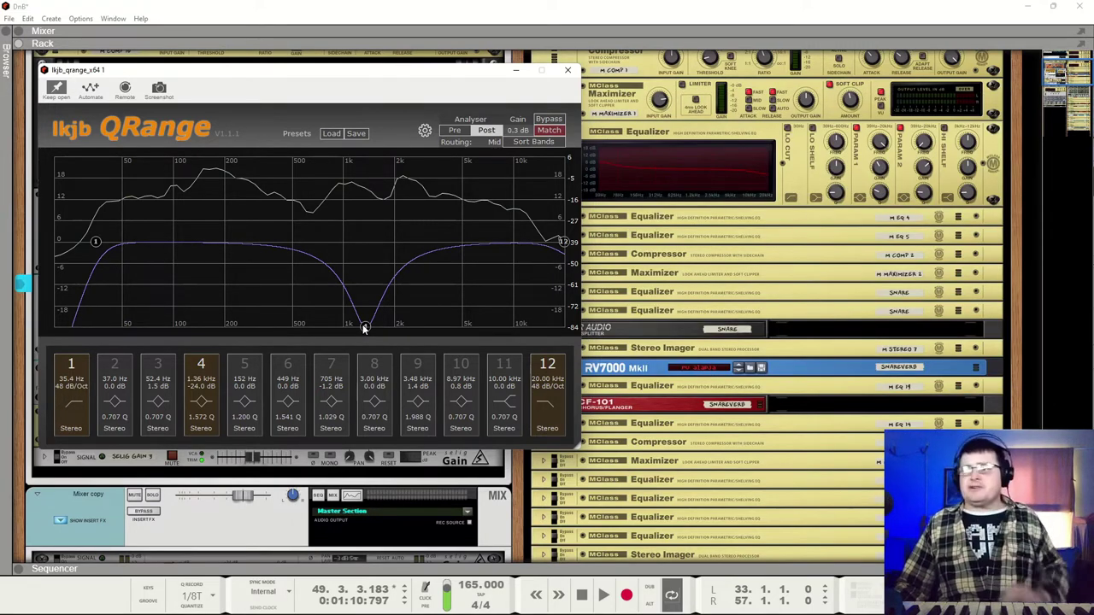
Step: Try band 4 as a 13.7 dB cut near 1.33 kHz and a 24 dB boost near 1.60 kHz, and flatten its gain to about -0.4 dB
{"action": "key", "text": "space"}
{"action": "left_click_drag", "start_coordinate": [364, 326], "coordinate": [364, 291]}
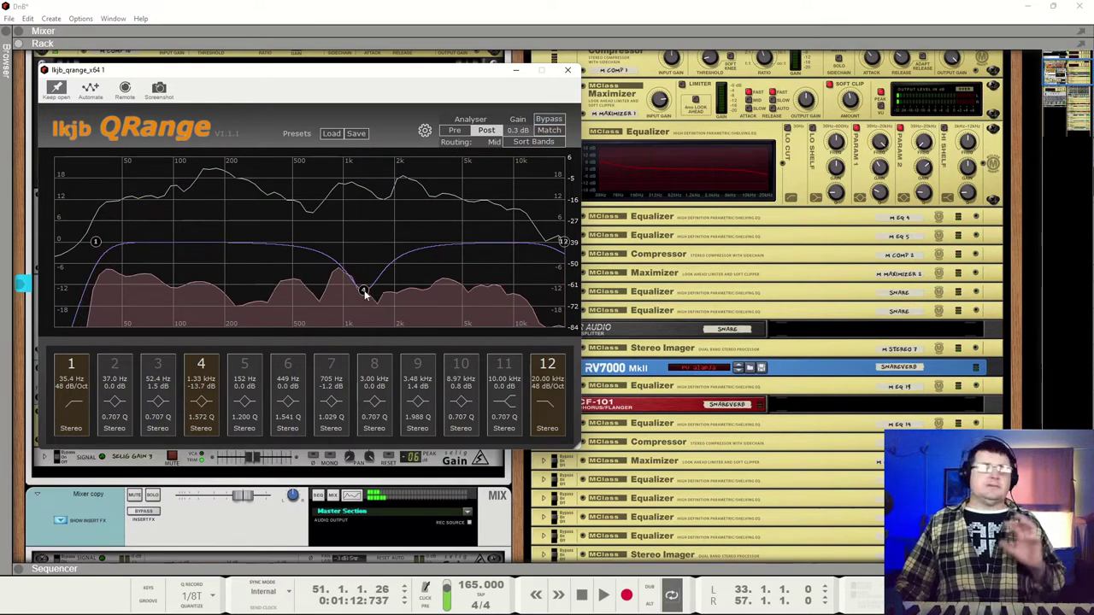
{"action": "key", "text": "space"}
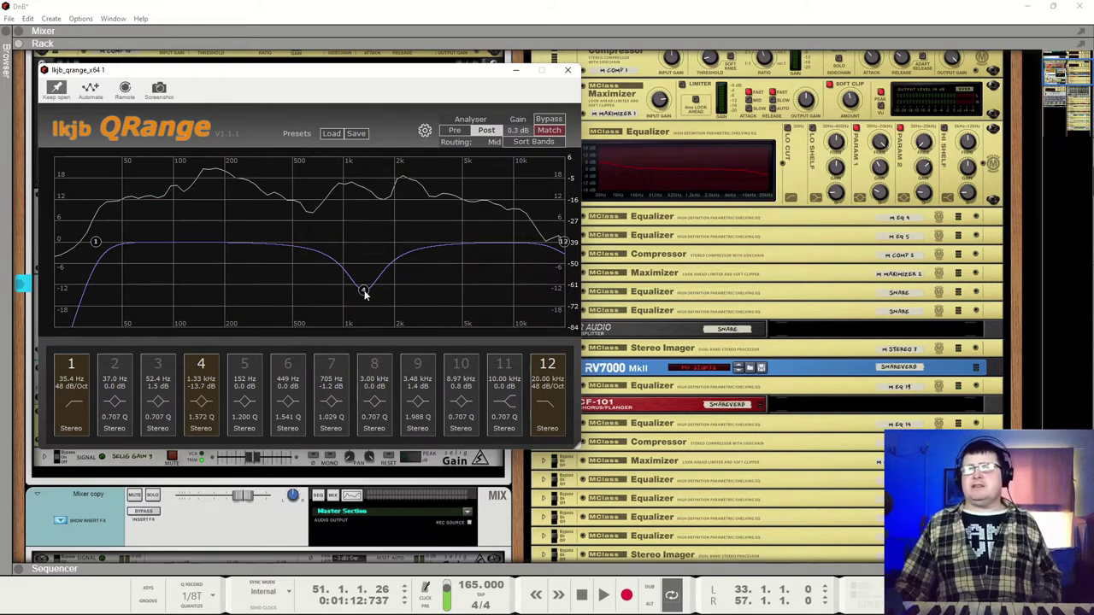
{"action": "left_click_drag", "start_coordinate": [364, 291], "coordinate": [377, 157]}
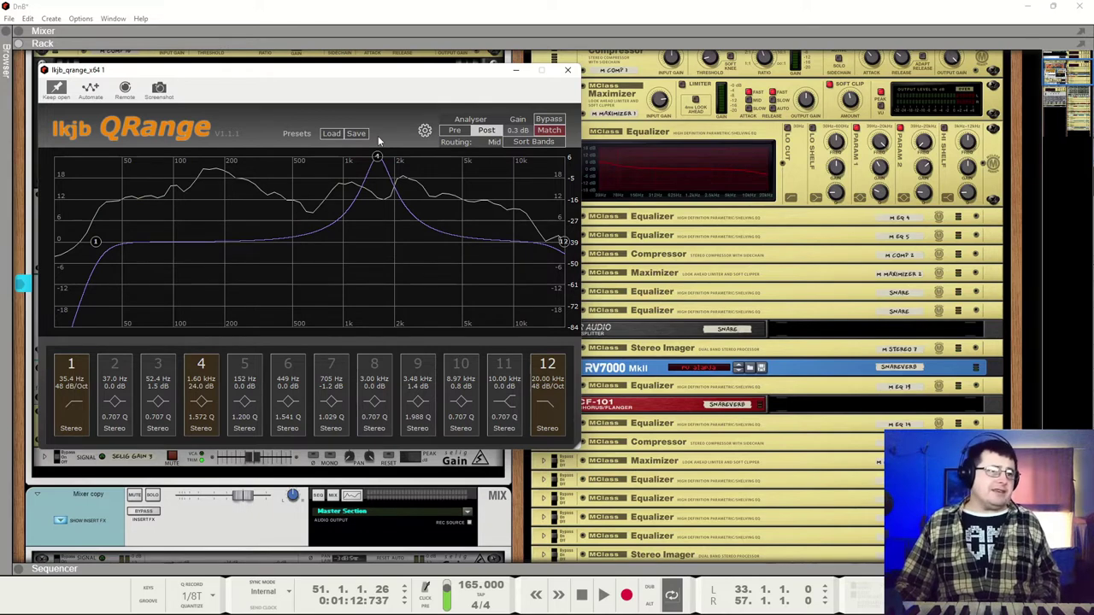
{"action": "left_click_drag", "start_coordinate": [376, 156], "coordinate": [383, 246]}
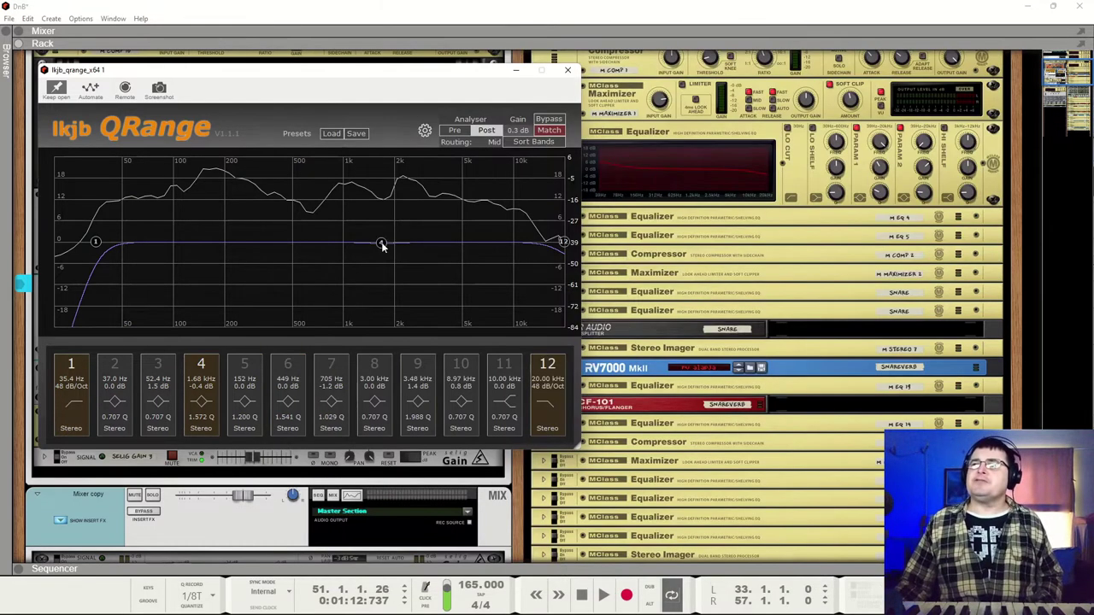
Step: Try band 4 as a 4.9 dB boost near 183 Hz, and listen to it as a 16.5 dB cut near 117 Hz
{"action": "left_click_drag", "start_coordinate": [381, 245], "coordinate": [218, 228]}
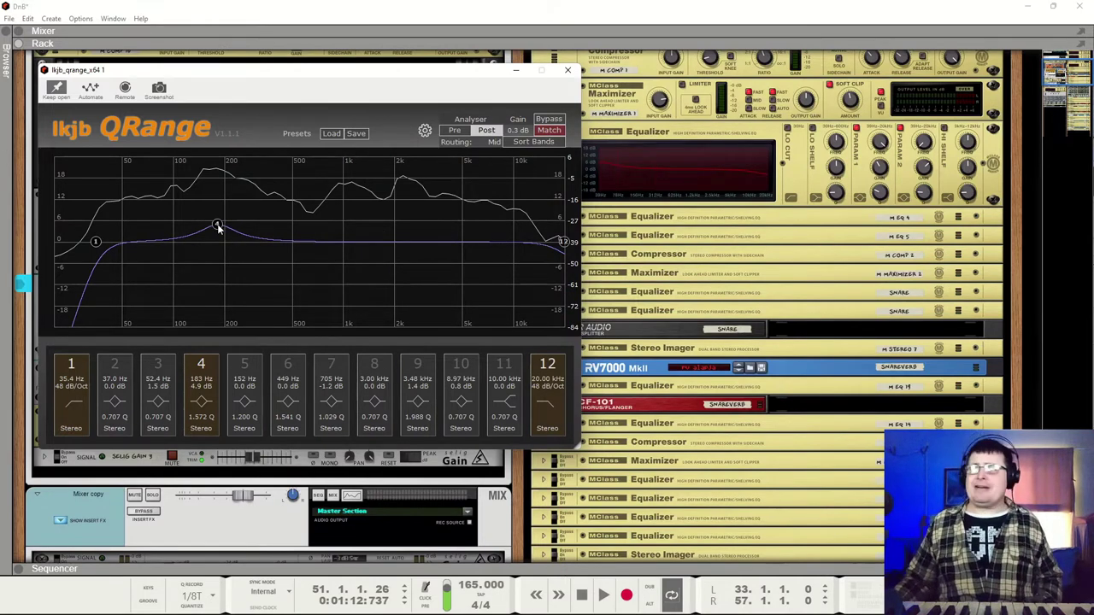
{"action": "left_click_drag", "start_coordinate": [218, 227], "coordinate": [184, 302]}
{"action": "key", "text": "space"}
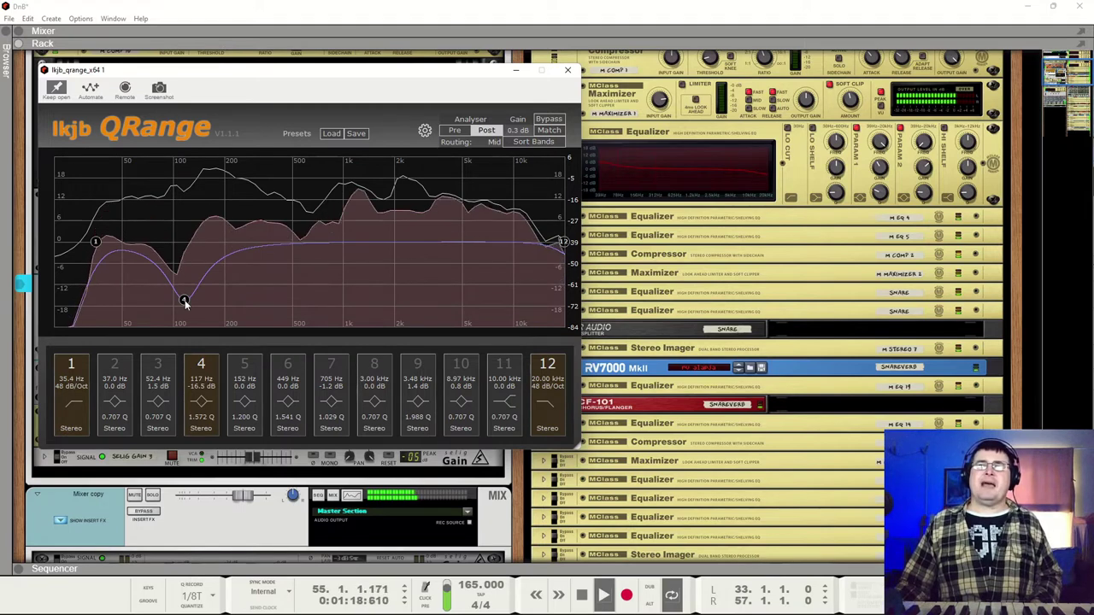
{"action": "key", "text": "space"}
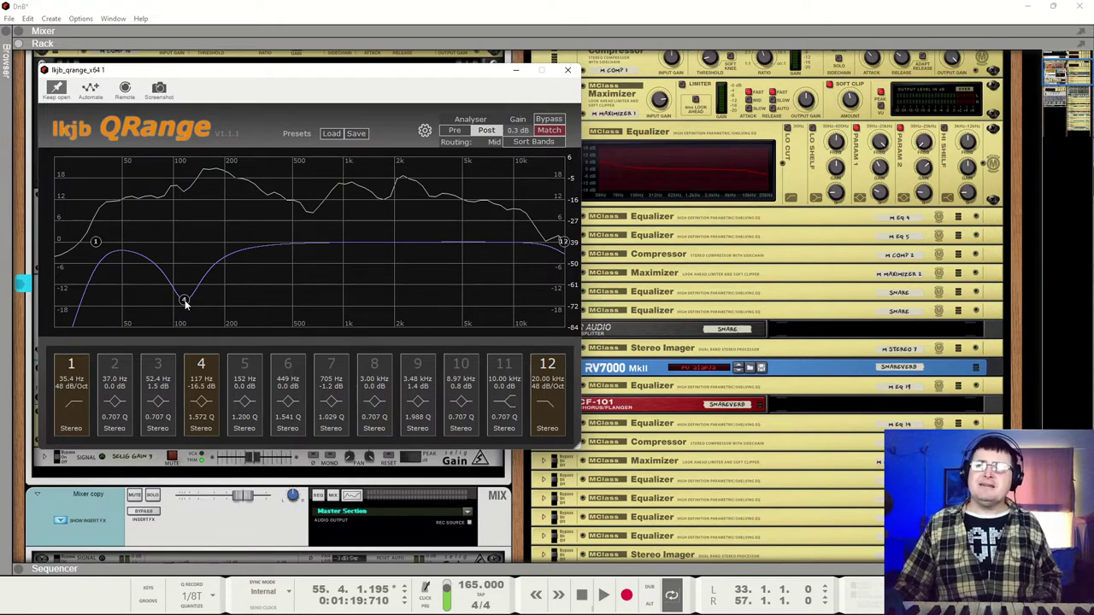
Step: Flatten band 4 to about -0.4 dB near 123 Hz and sweep it during playback to a 20.6 dB cut near 304 Hz
{"action": "left_click_drag", "start_coordinate": [186, 302], "coordinate": [189, 246]}
{"action": "key", "text": "space"}
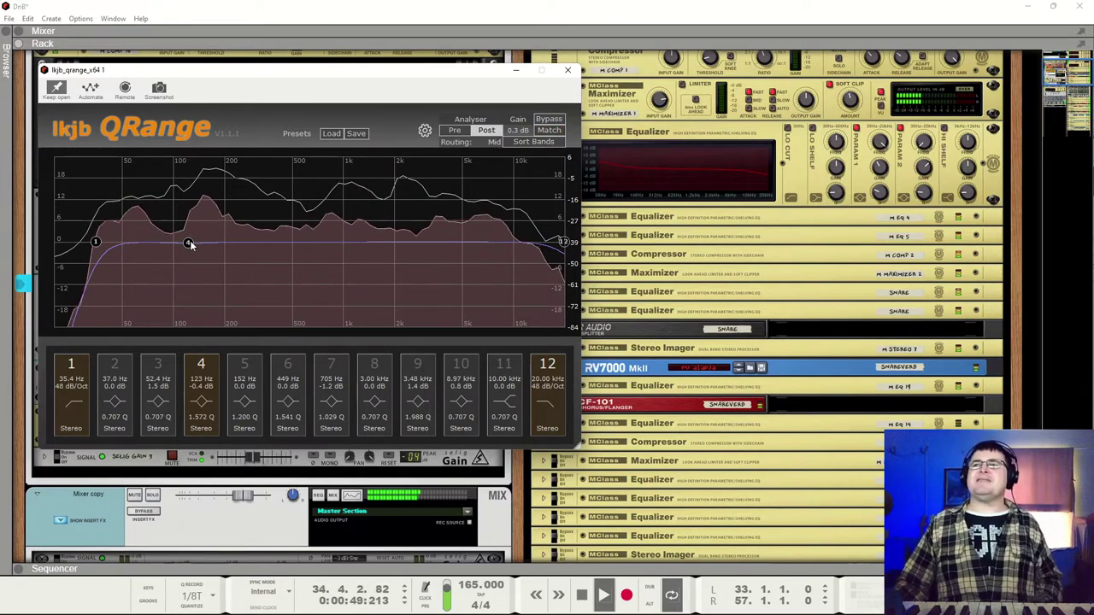
{"action": "left_click_drag", "start_coordinate": [190, 245], "coordinate": [254, 314]}
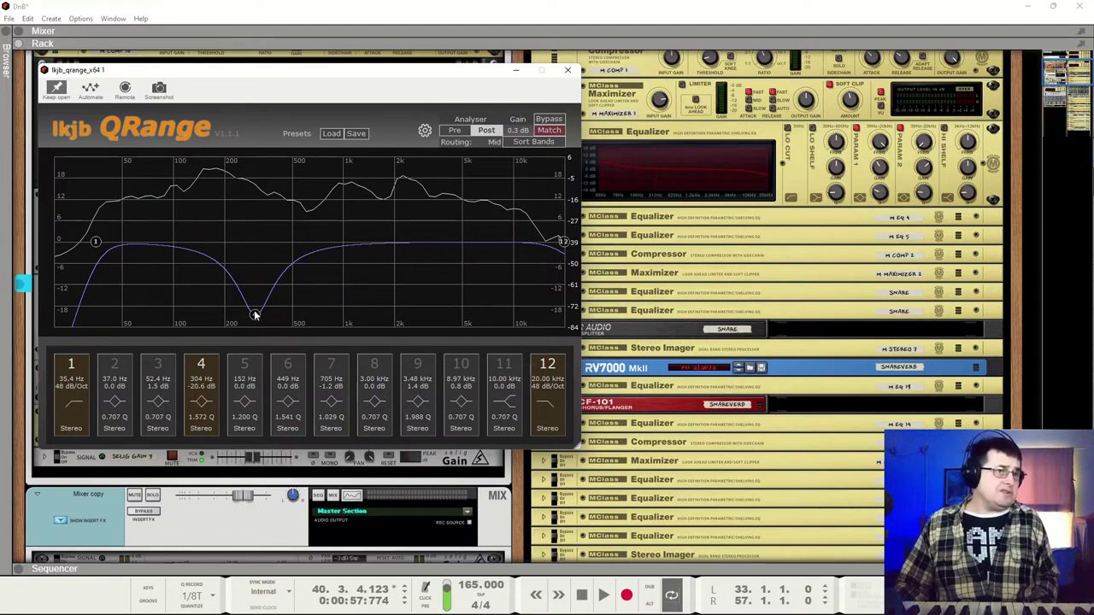
Step: Set QRange's band 4 to about 118 Hz with a gain of -1.1 dB, and play the track to hear it
{"action": "left_click_drag", "start_coordinate": [255, 314], "coordinate": [184, 214]}
{"action": "key", "text": "space"}
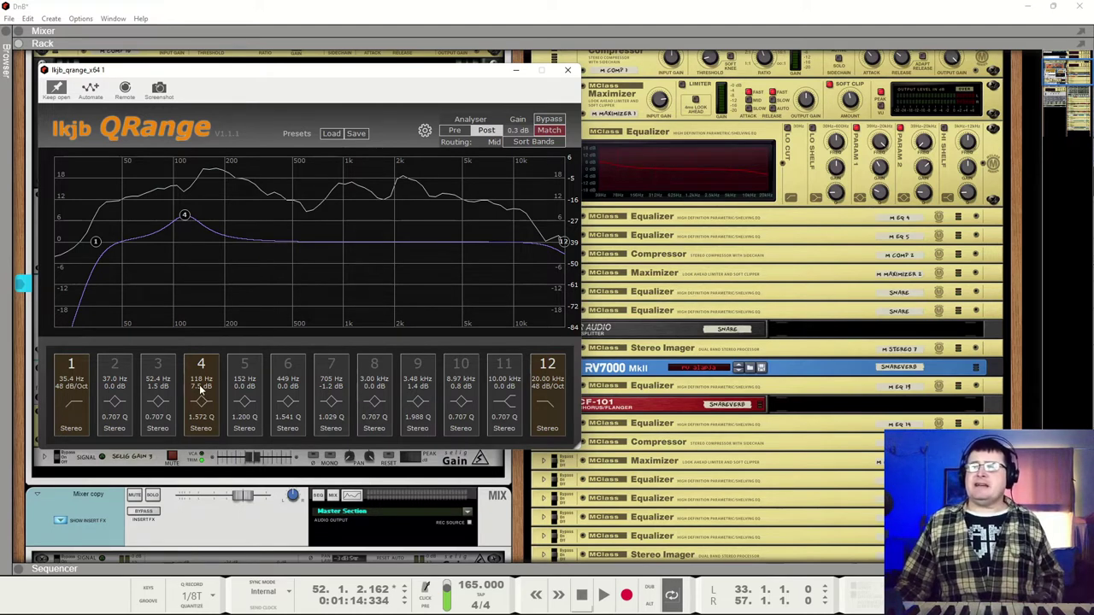
{"action": "left_click_drag", "start_coordinate": [201, 388], "coordinate": [193, 494]}
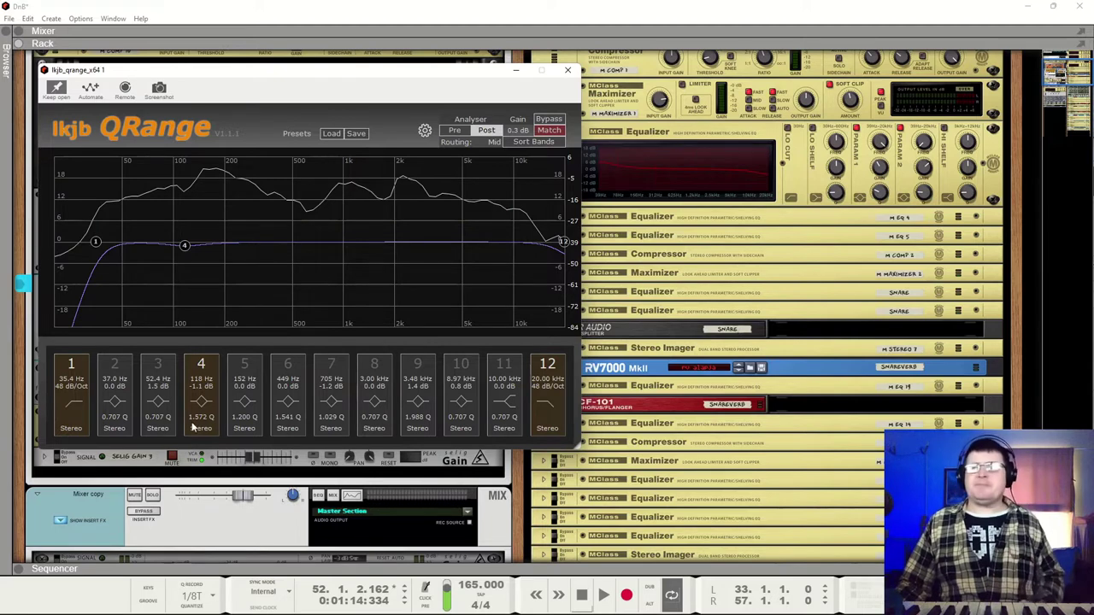
{"action": "key", "text": "space"}
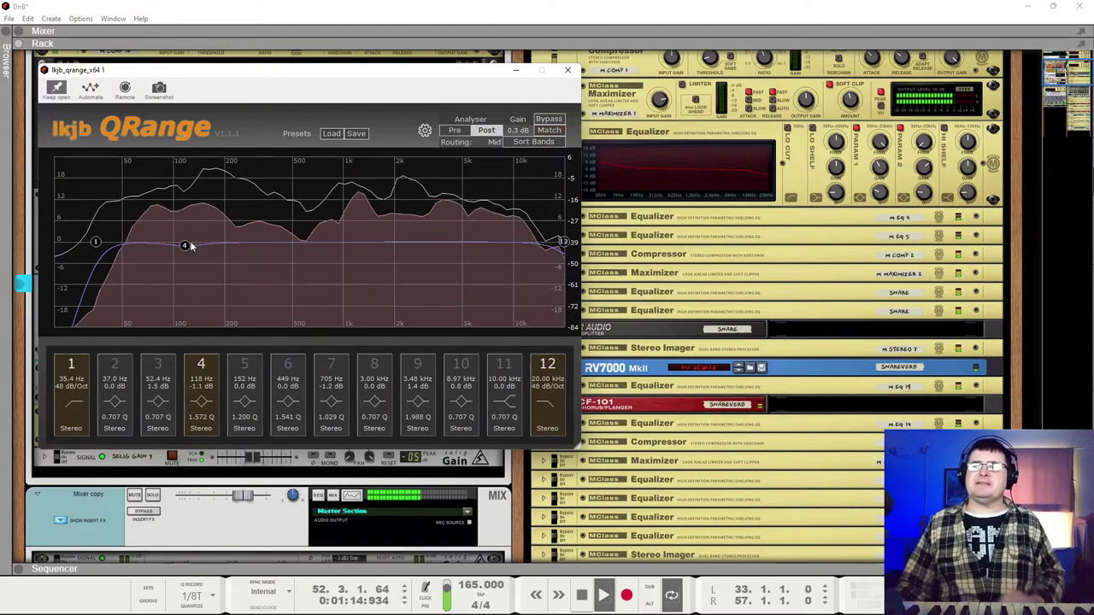
Step: Try QRange's band 4 as a 2.3 dB cut near 118 Hz during playback, and fine-tune its gain to -2.1 dB
{"action": "scroll", "coordinate": [201, 407], "scroll_direction": "down", "scroll_amount": 5}
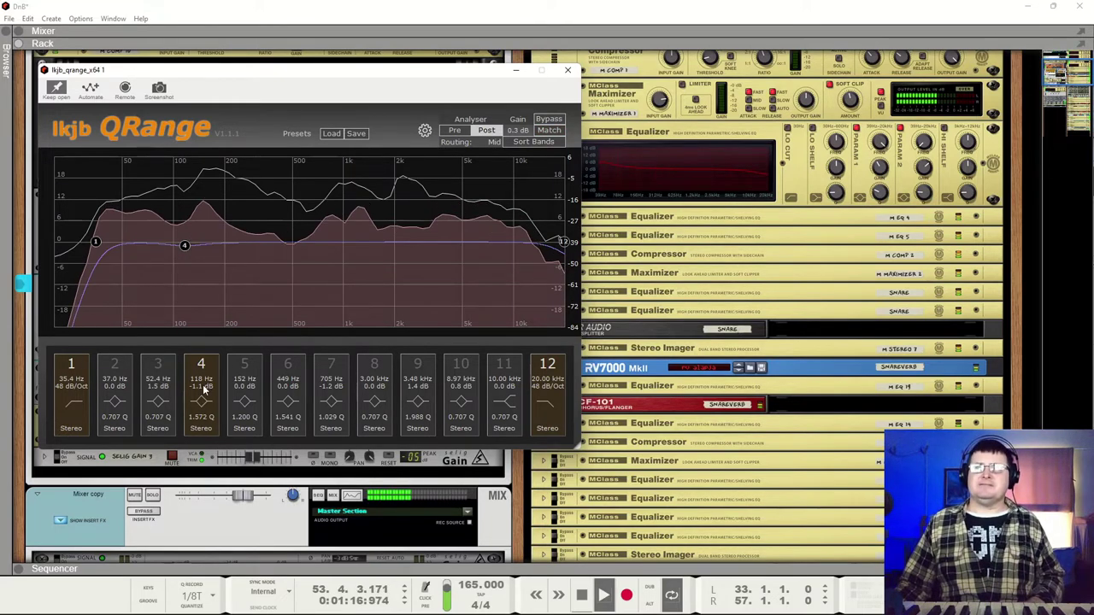
{"action": "scroll", "coordinate": [201, 407], "scroll_direction": "down", "scroll_amount": 7}
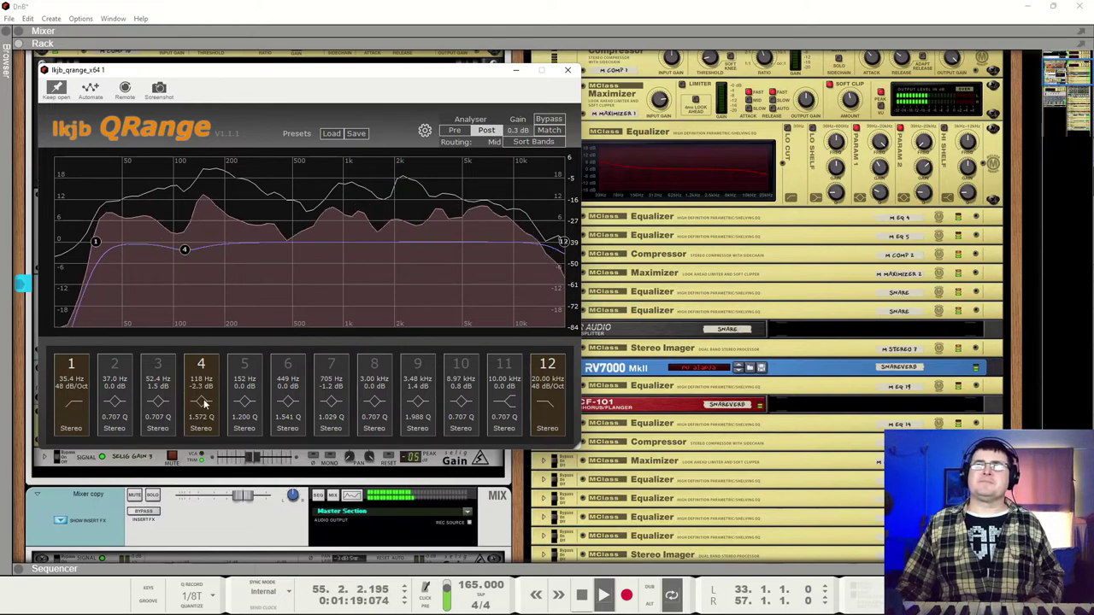
{"action": "scroll", "coordinate": [204, 403], "scroll_direction": "up", "scroll_amount": 4}
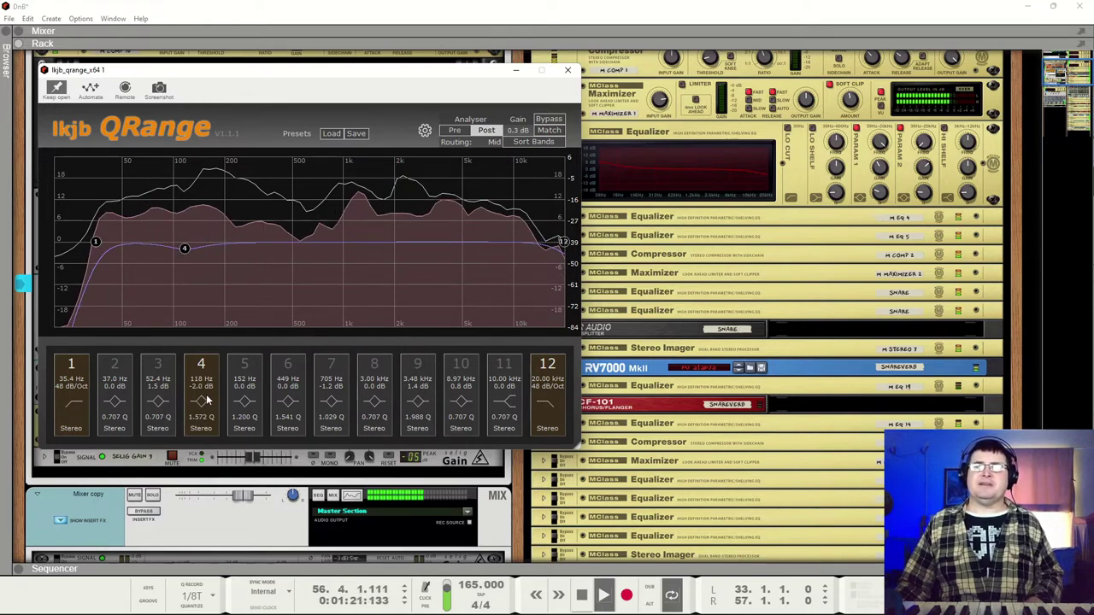
{"action": "mouse_move", "coordinate": [204, 403]}
{"action": "left_mouse_down"}
{"action": "mouse_move", "coordinate": [204, 478]}
{"action": "mouse_move", "coordinate": [200, 402]}
{"action": "left_mouse_up"}
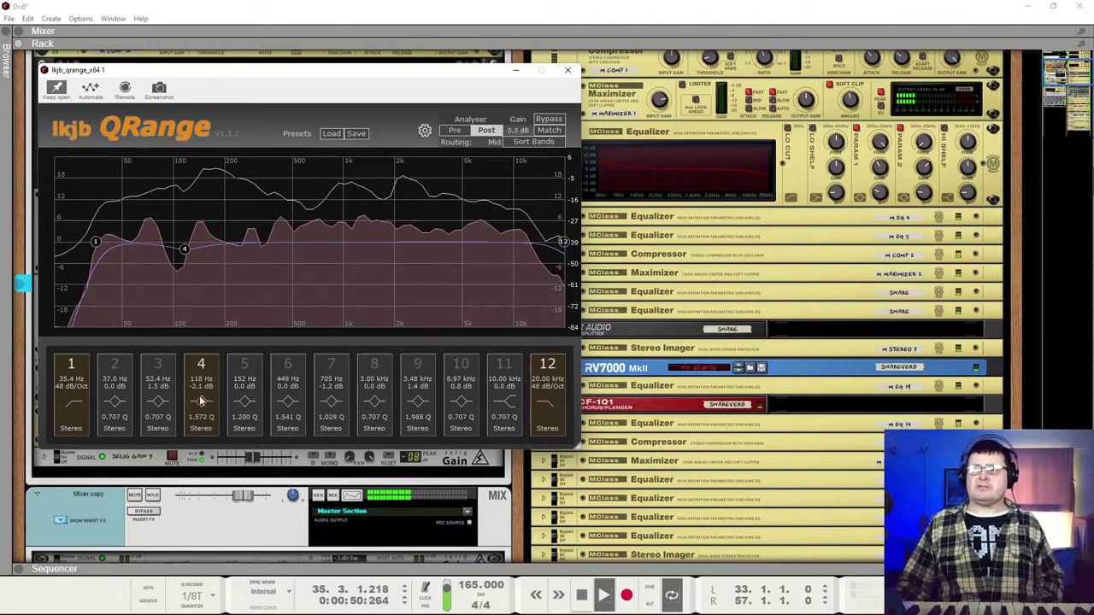
Step: Ease band 4 to a slight cut, bring its gain to -1.3 dB, and toggle the band to hear its effect
{"action": "scroll", "coordinate": [201, 397], "scroll_direction": "up", "scroll_amount": 4}
{"action": "scroll", "coordinate": [203, 389], "scroll_direction": "up", "scroll_amount": 6}
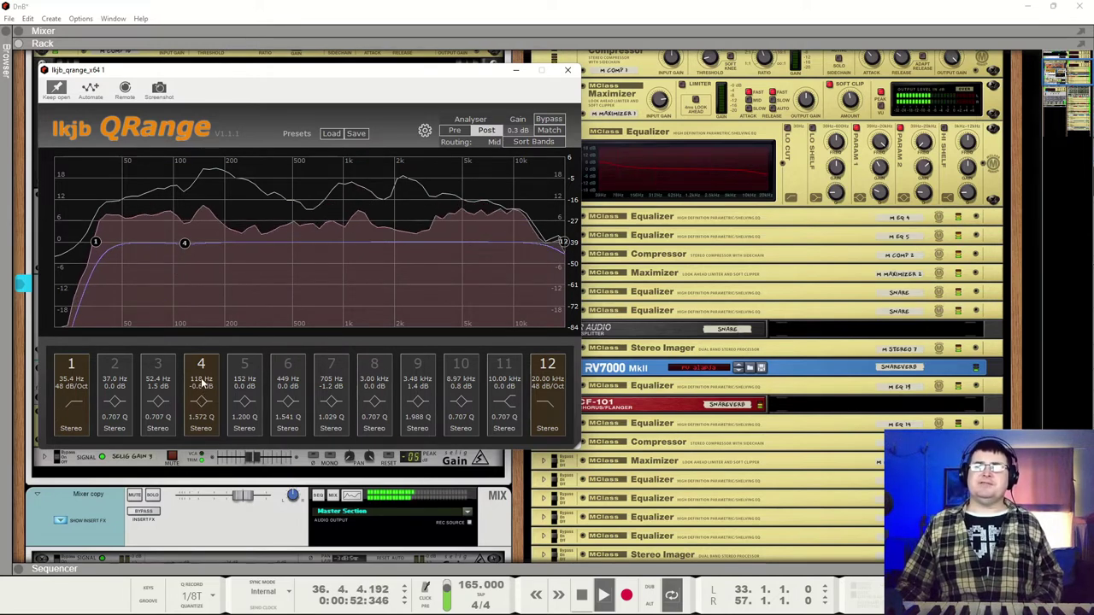
{"action": "scroll", "coordinate": [202, 387], "scroll_direction": "down", "scroll_amount": 4}
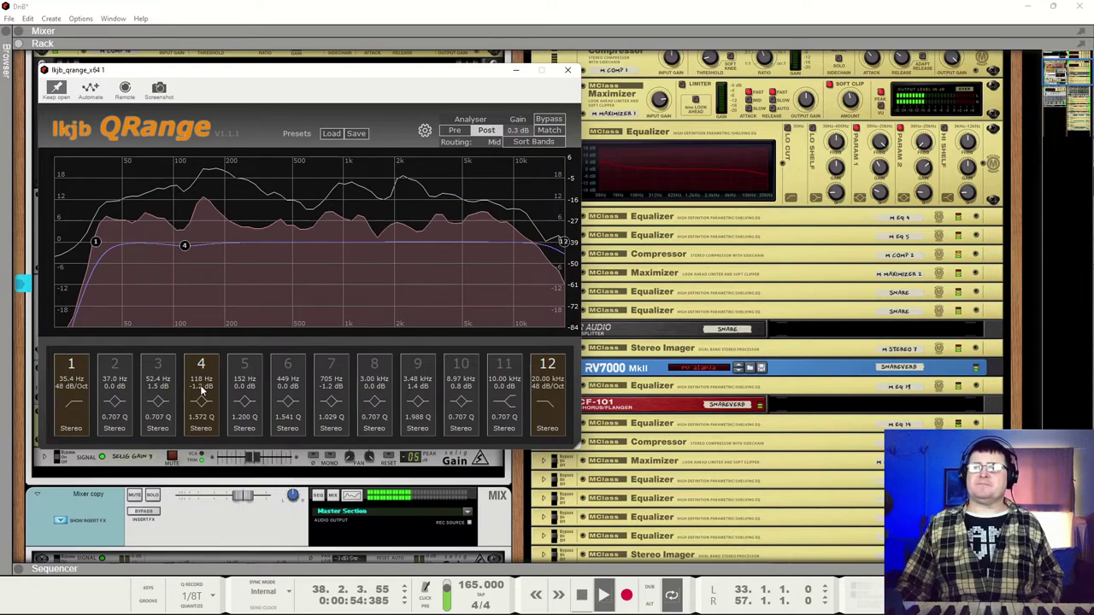
{"action": "scroll", "coordinate": [202, 390], "scroll_direction": "down", "scroll_amount": 1}
{"action": "left_click", "coordinate": [201, 365]}
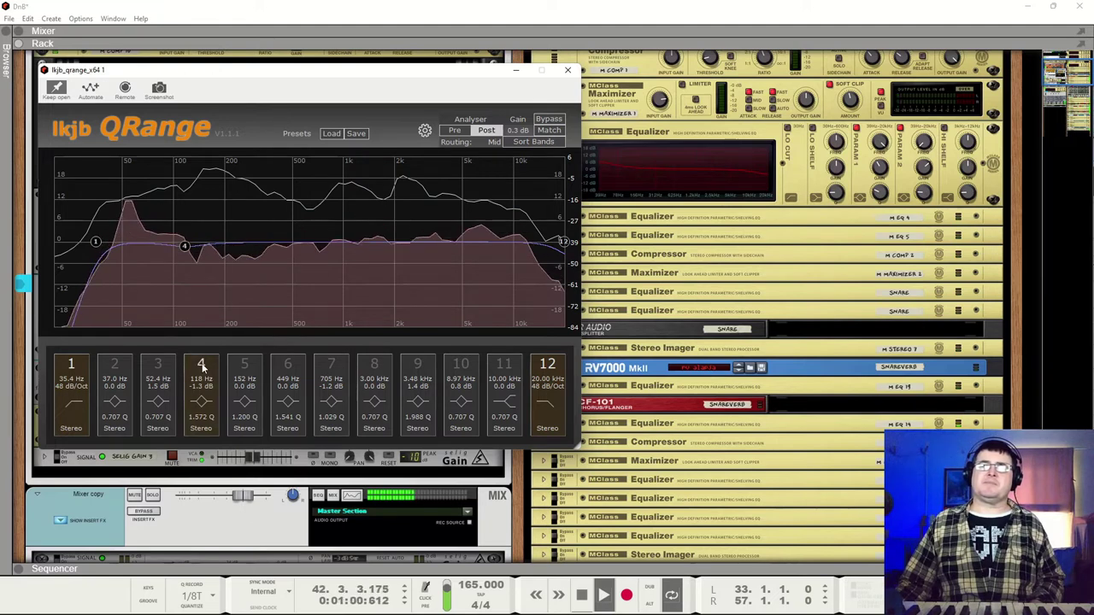
Step: Listen with band 4 off, and set the band to 131 Hz with a gain of -1.9 dB
{"action": "left_click", "coordinate": [202, 367]}
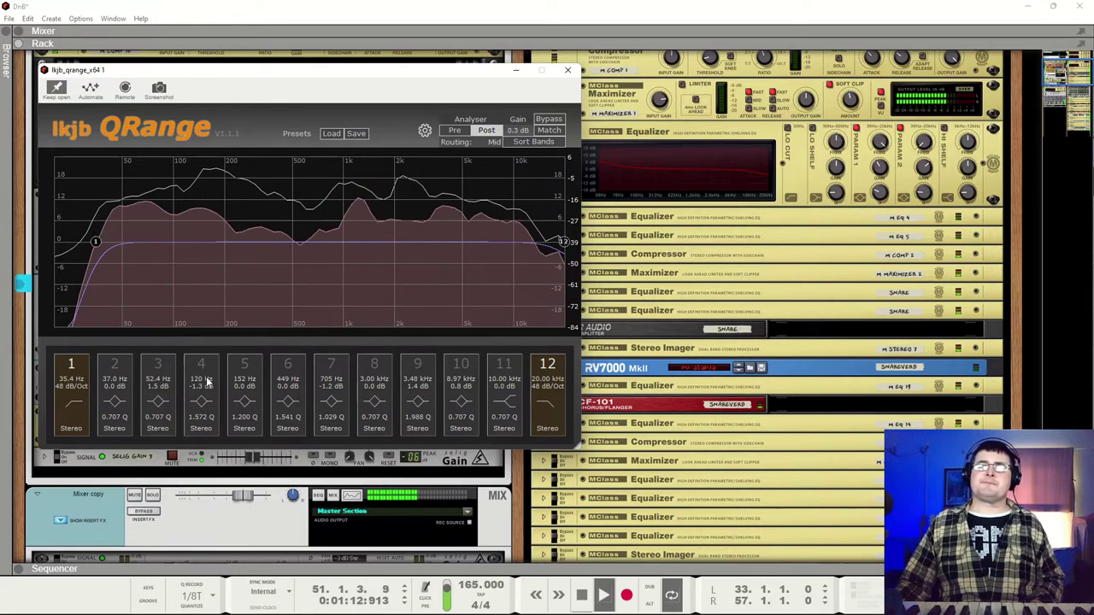
{"action": "left_click_drag", "start_coordinate": [205, 385], "coordinate": [209, 375]}
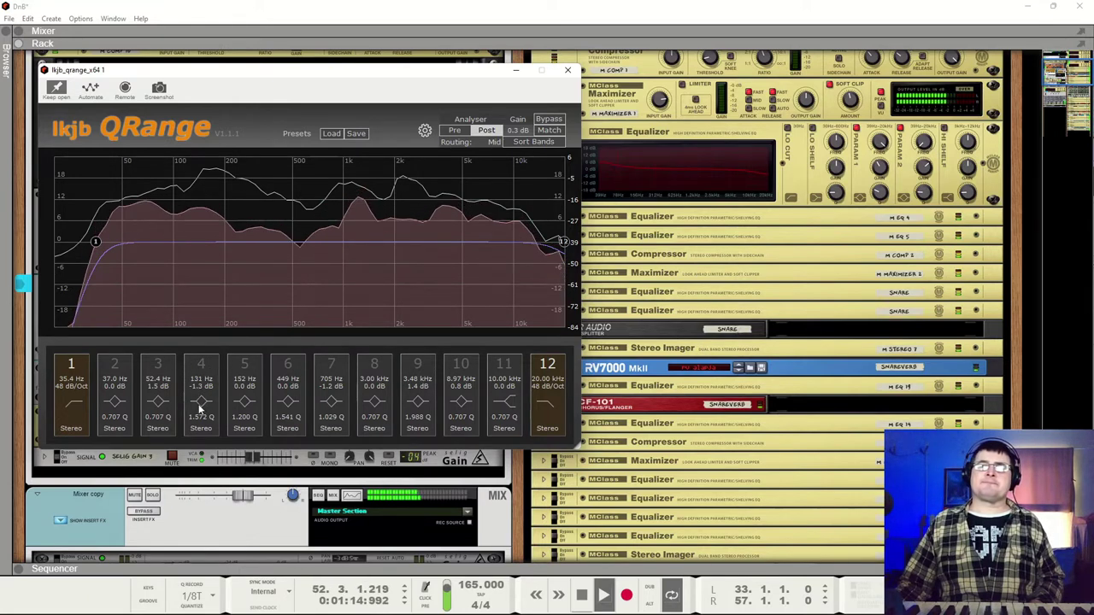
{"action": "left_click", "coordinate": [202, 390]}
{"action": "left_click_drag", "start_coordinate": [203, 393], "coordinate": [204, 373]}
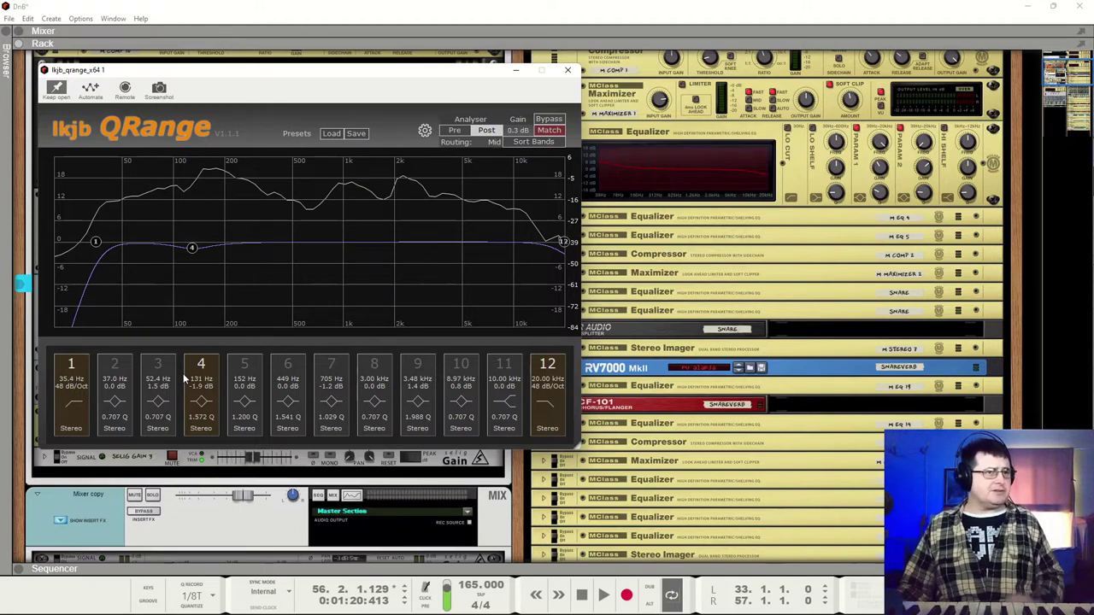
Step: Compare the track with band 4 off and on during playback
{"action": "key", "text": "space"}
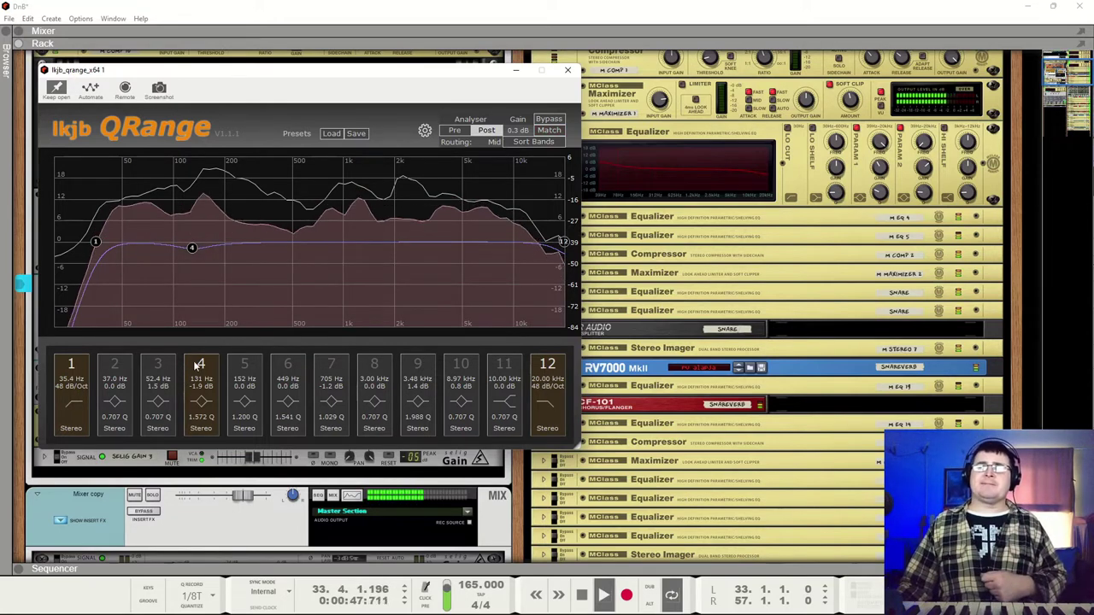
{"action": "left_click", "coordinate": [206, 365]}
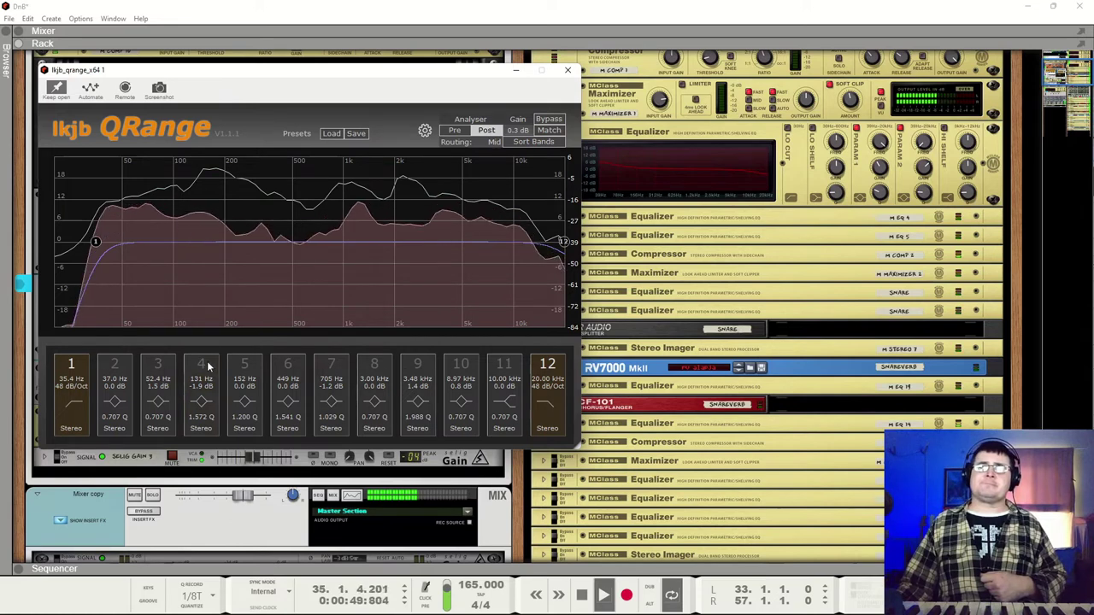
{"action": "left_click", "coordinate": [208, 366]}
{"action": "key", "text": "space"}
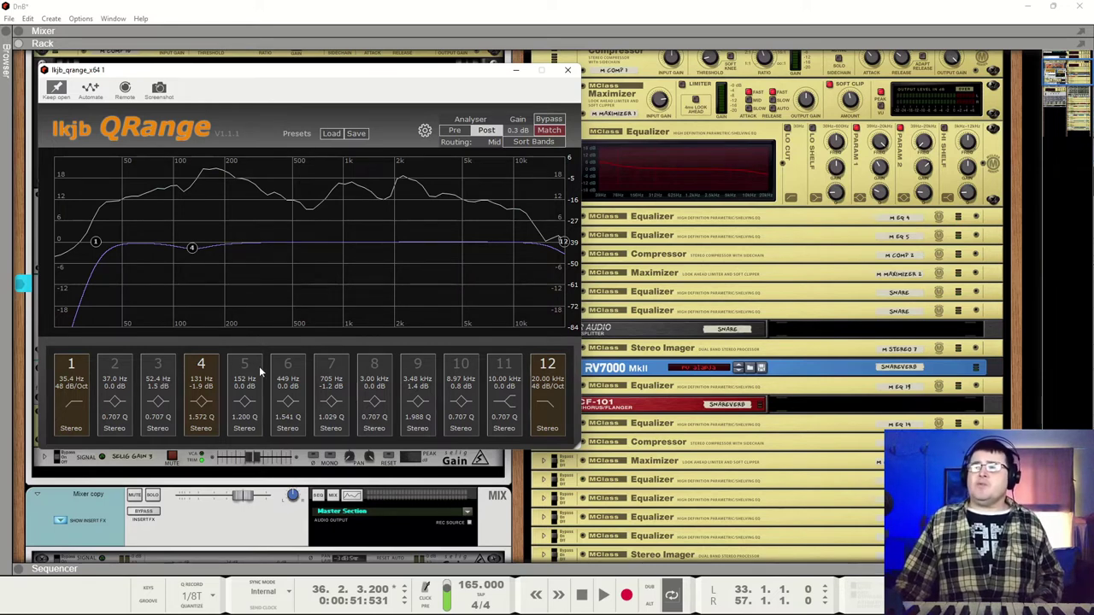
Step: Enable band 7, try it as a 14.2 dB cut near 761 Hz, and set it to 738 Hz with a gain of -1.0 dB
{"action": "left_click", "coordinate": [331, 365]}
{"action": "key", "text": "space"}
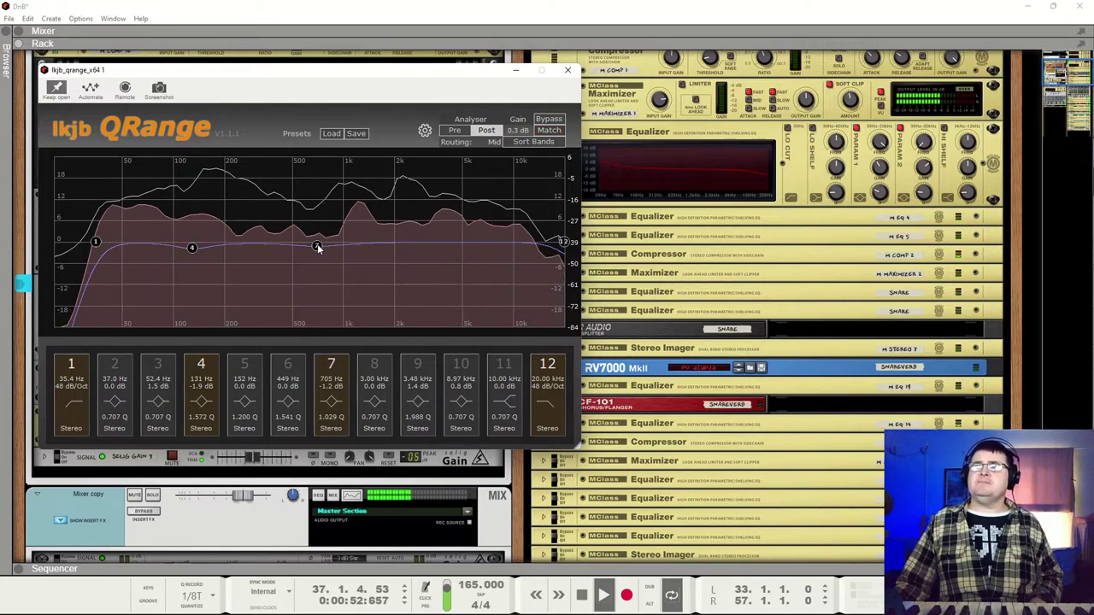
{"action": "left_click_drag", "start_coordinate": [317, 247], "coordinate": [323, 295]}
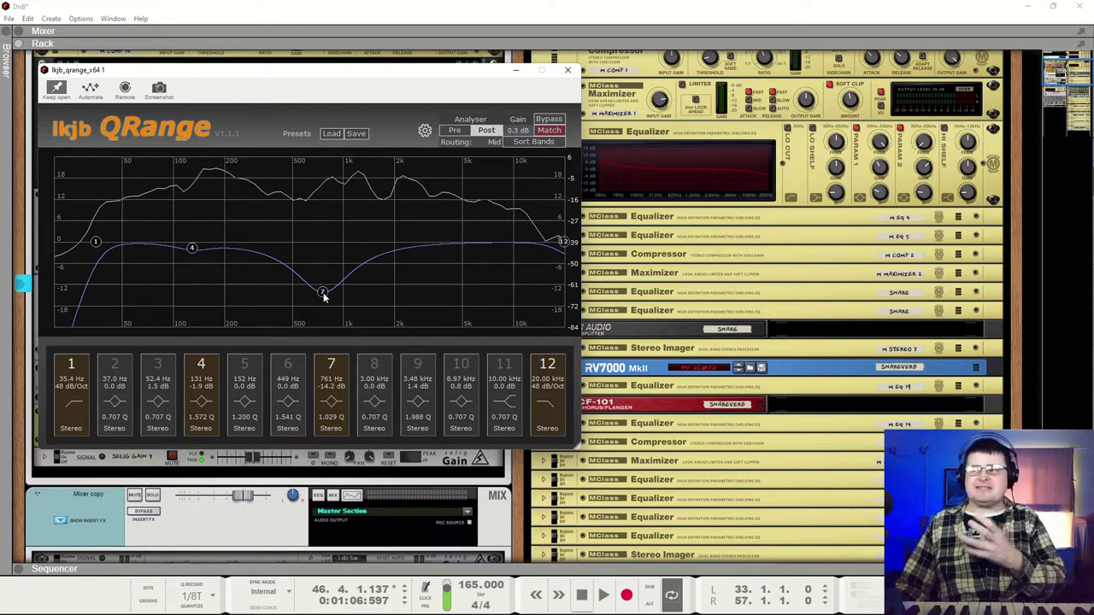
{"action": "left_click_drag", "start_coordinate": [324, 297], "coordinate": [321, 249]}
{"action": "key", "text": "space"}
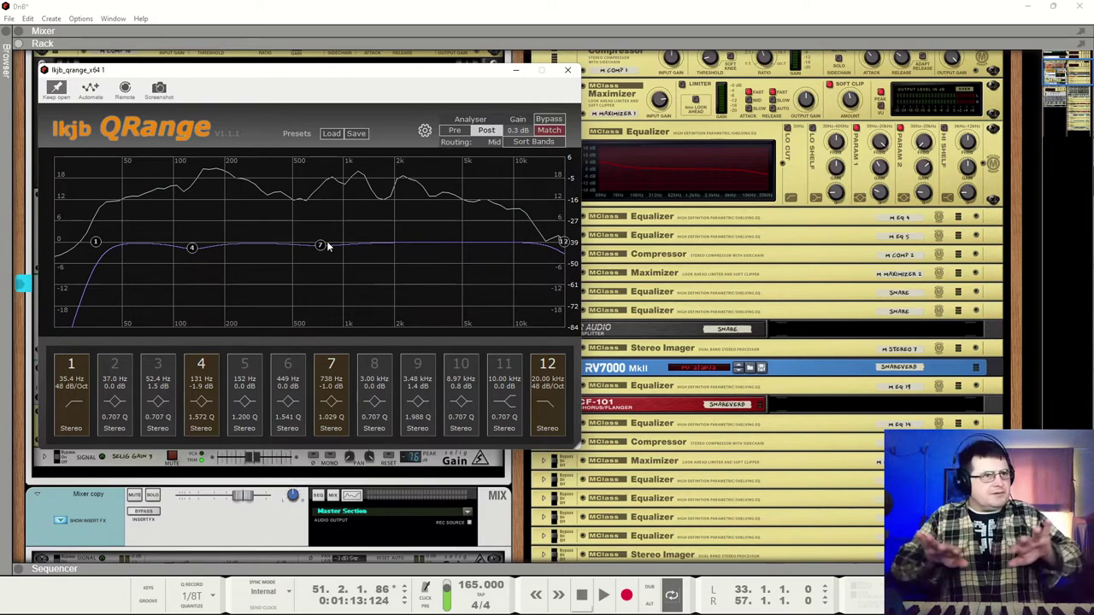
Step: Enable band 9, compare it off and on, and set it to 3.32 kHz with a 1.2 dB boost during playback
{"action": "key", "text": "space"}
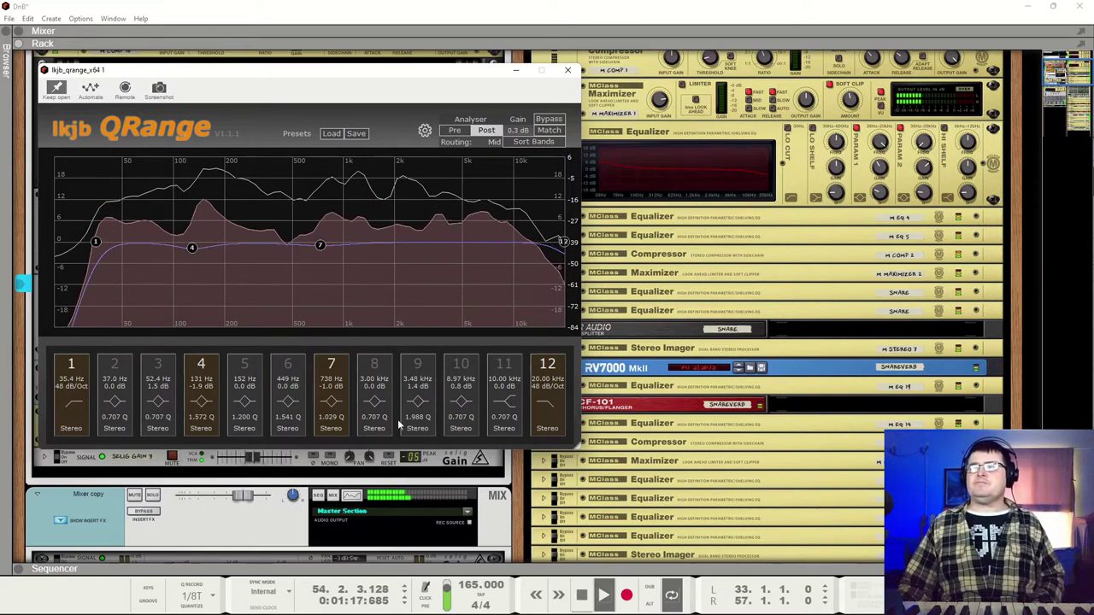
{"action": "left_click", "coordinate": [417, 364]}
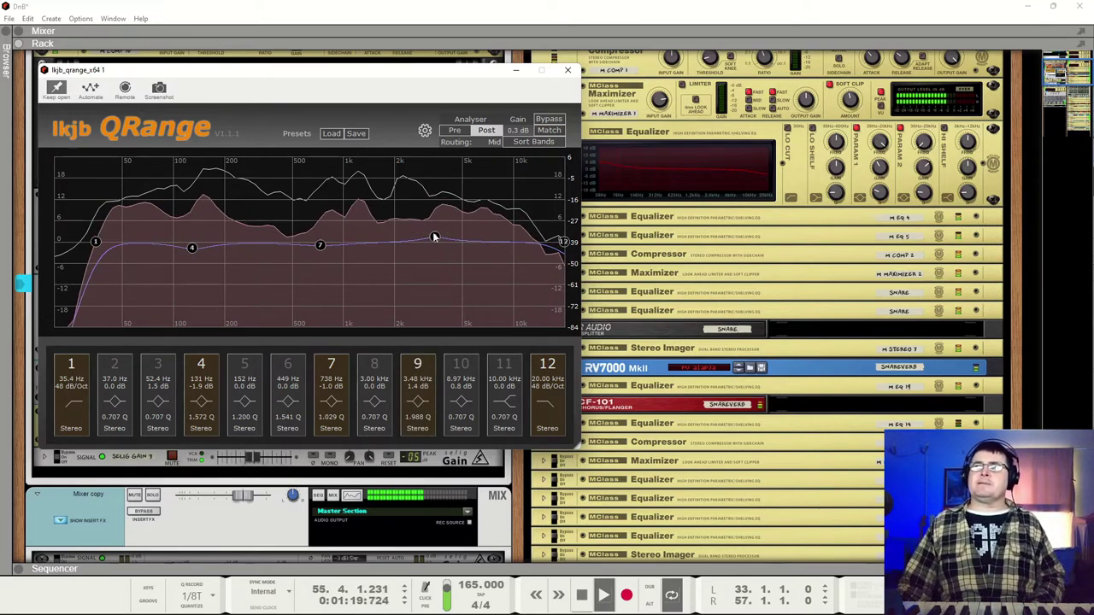
{"action": "key", "text": "space"}
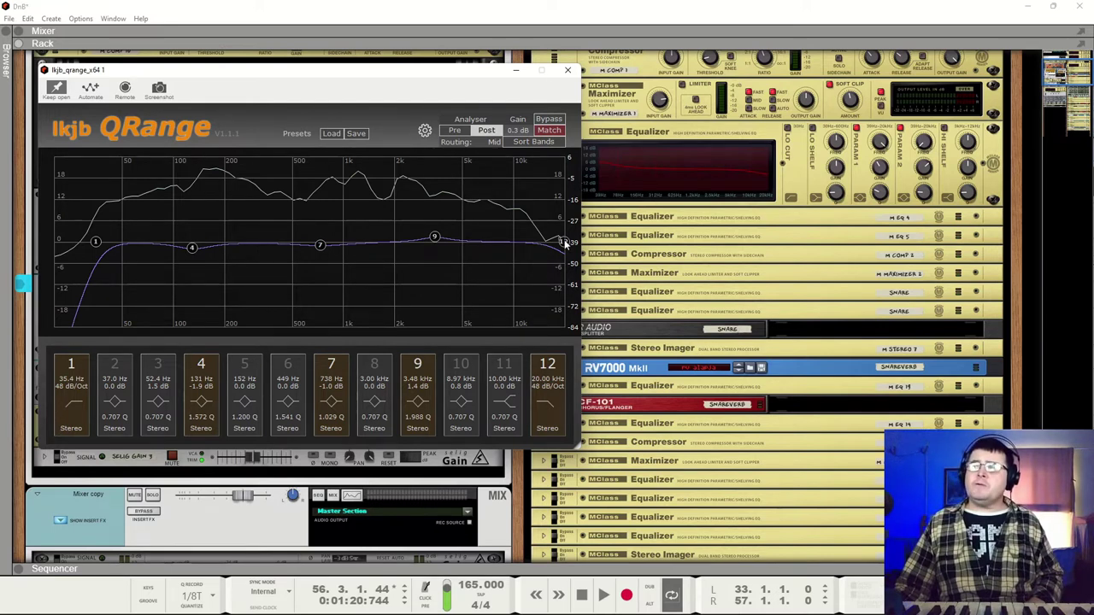
{"action": "key", "text": "space"}
{"action": "mouse_move", "coordinate": [564, 244]}
{"action": "left_mouse_down"}
{"action": "mouse_move", "coordinate": [488, 244]}
{"action": "mouse_move", "coordinate": [567, 241]}
{"action": "left_mouse_up"}
{"action": "double_click", "coordinate": [434, 237]}
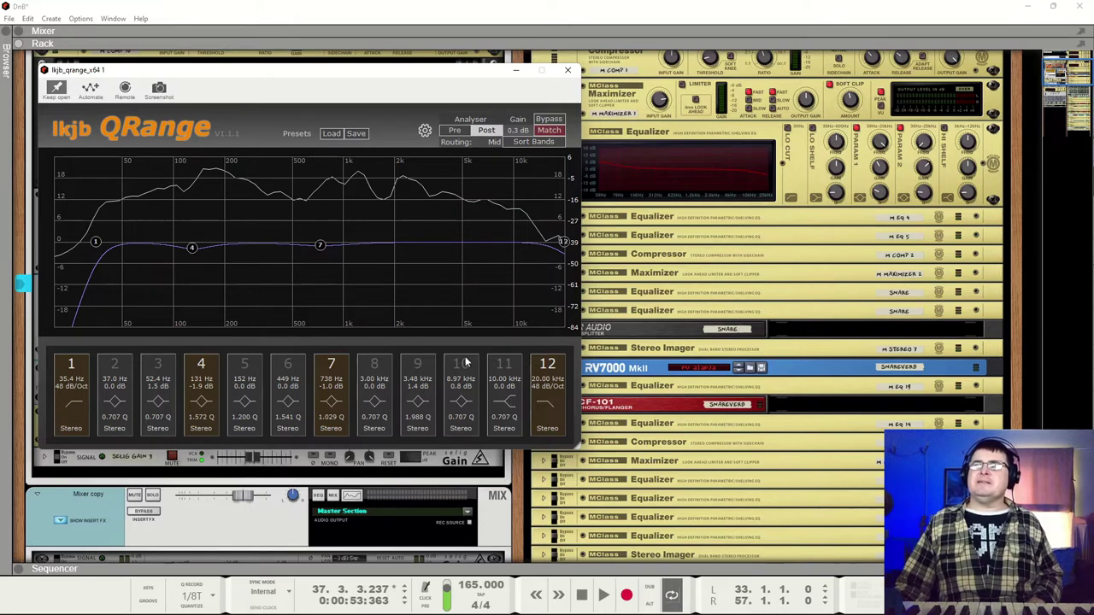
{"action": "left_click", "coordinate": [416, 365]}
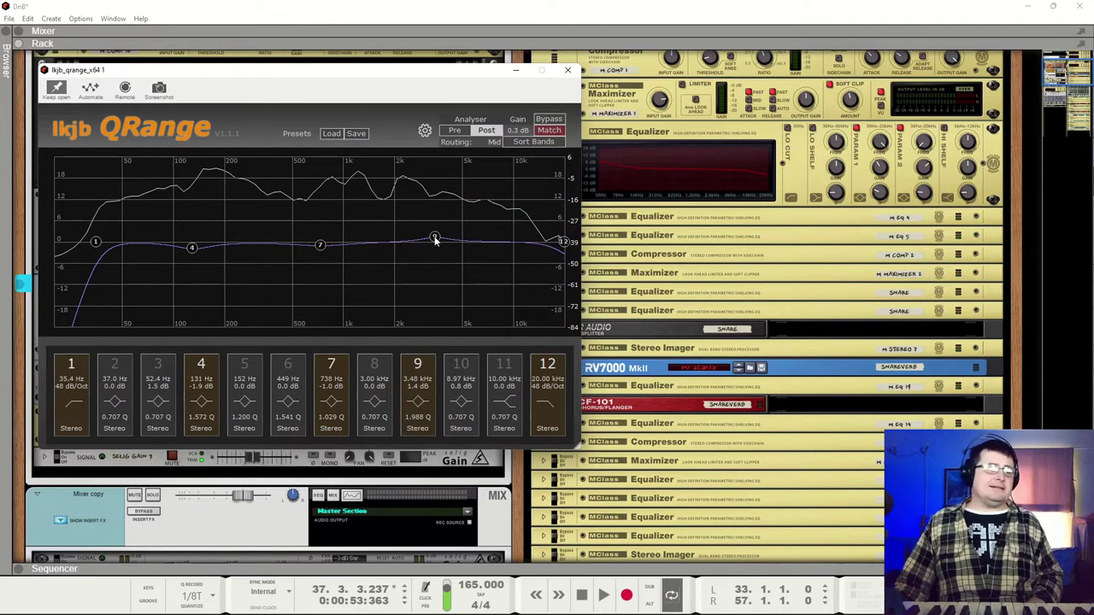
{"action": "key", "text": "space"}
{"action": "mouse_move", "coordinate": [432, 236]}
{"action": "left_mouse_down"}
{"action": "mouse_move", "coordinate": [437, 205]}
{"action": "mouse_move", "coordinate": [534, 196]}
{"action": "mouse_move", "coordinate": [430, 220]}
{"action": "mouse_move", "coordinate": [434, 242]}
{"action": "left_mouse_up"}
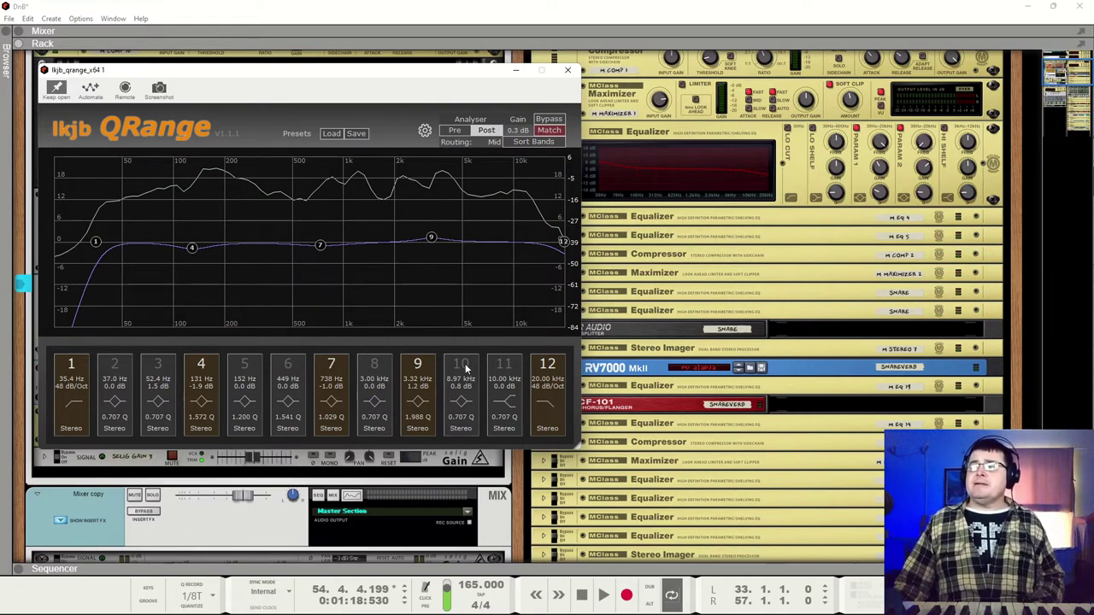
Step: Enable band 10 at 8.97 kHz with its 0.8 dB boost, and compare the track with the whole EQ bypassed and active
{"action": "left_click", "coordinate": [465, 364]}
{"action": "key", "text": "space"}
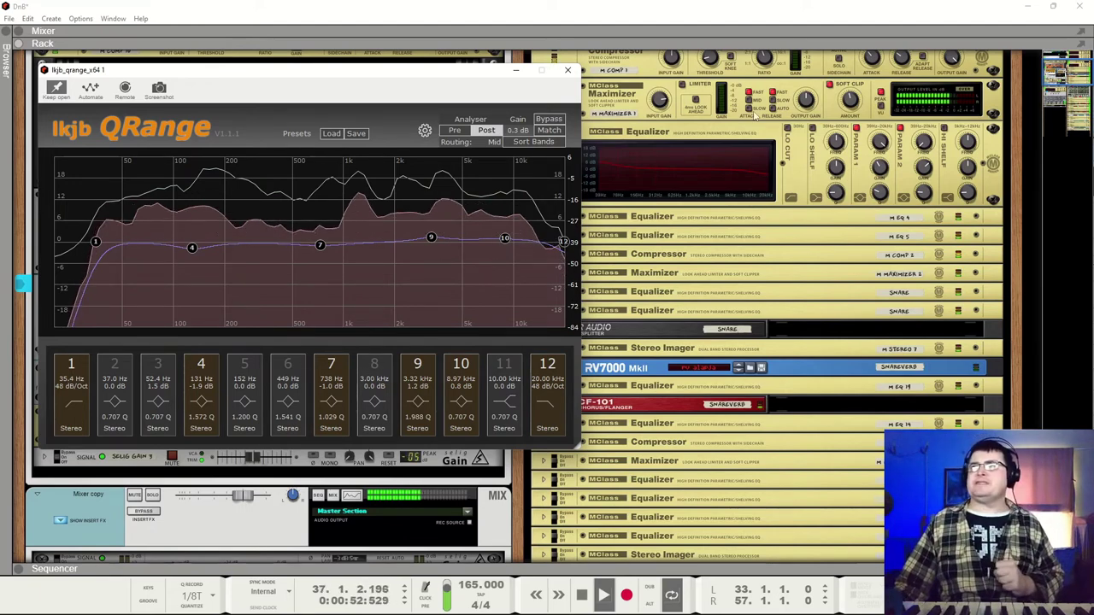
{"action": "left_click", "coordinate": [551, 121]}
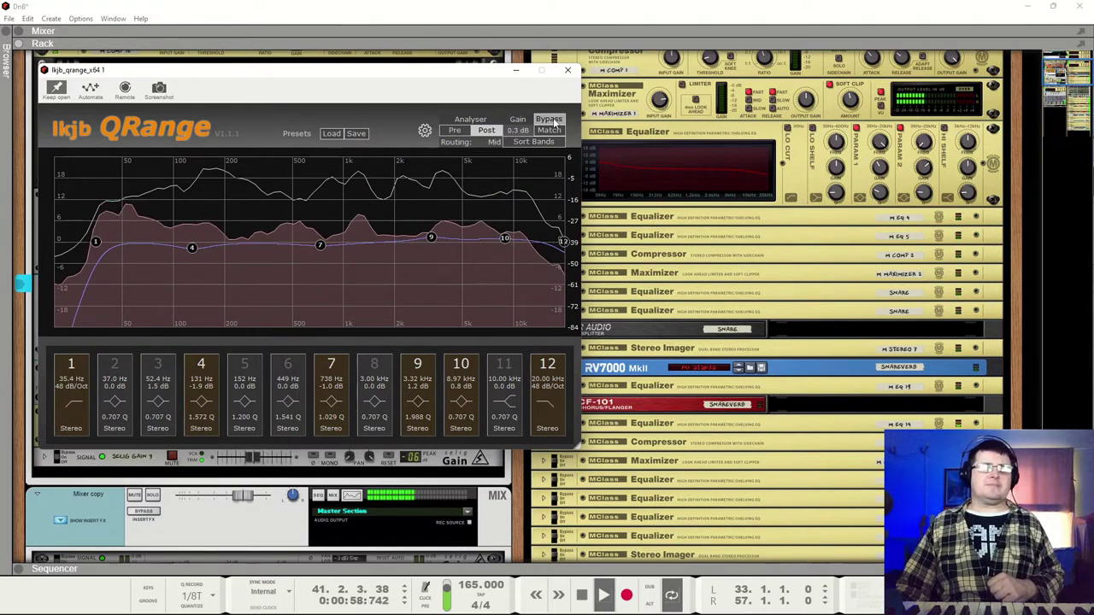
{"action": "left_click", "coordinate": [551, 120]}
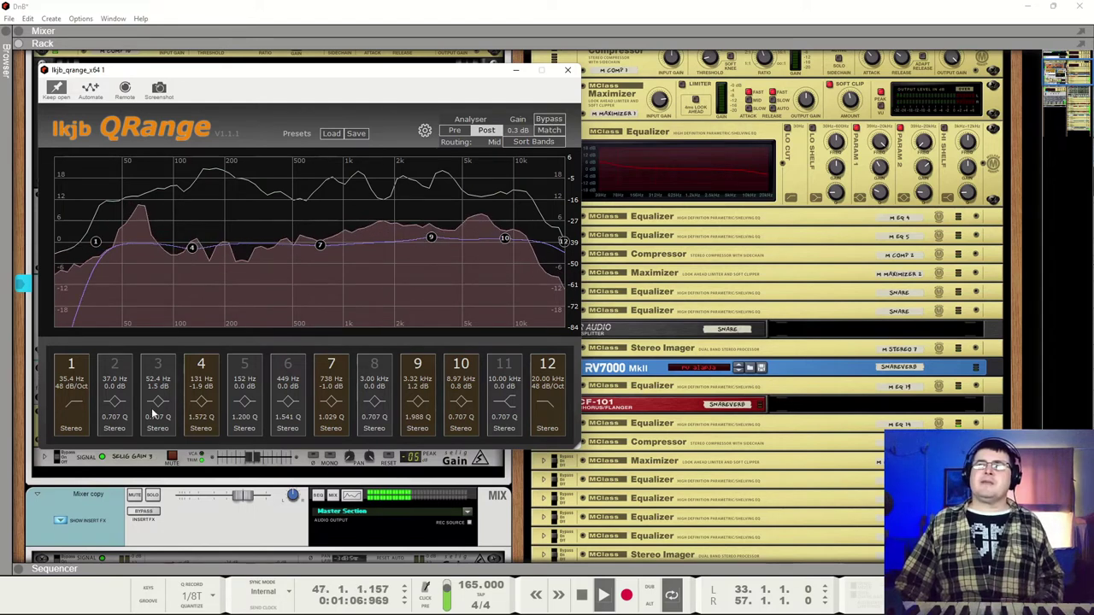
{"action": "key", "text": "space"}
Step: Enable band 3, try it as a 12.9 dB boost at 56.6 Hz during playback, and set its gain to 1.5 dB
{"action": "left_click", "coordinate": [162, 365]}
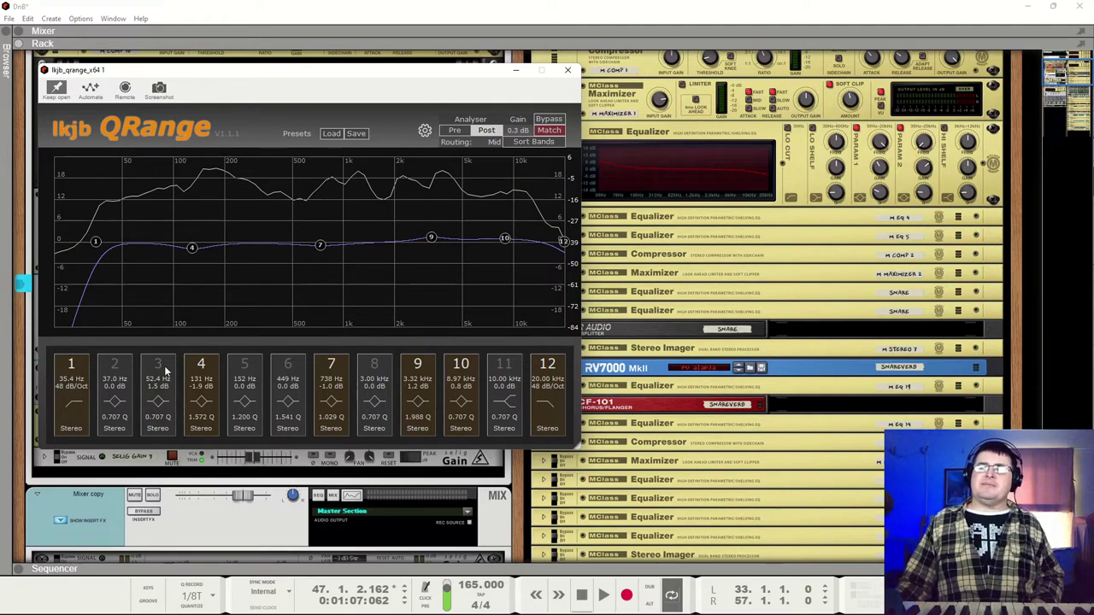
{"action": "key", "text": "space"}
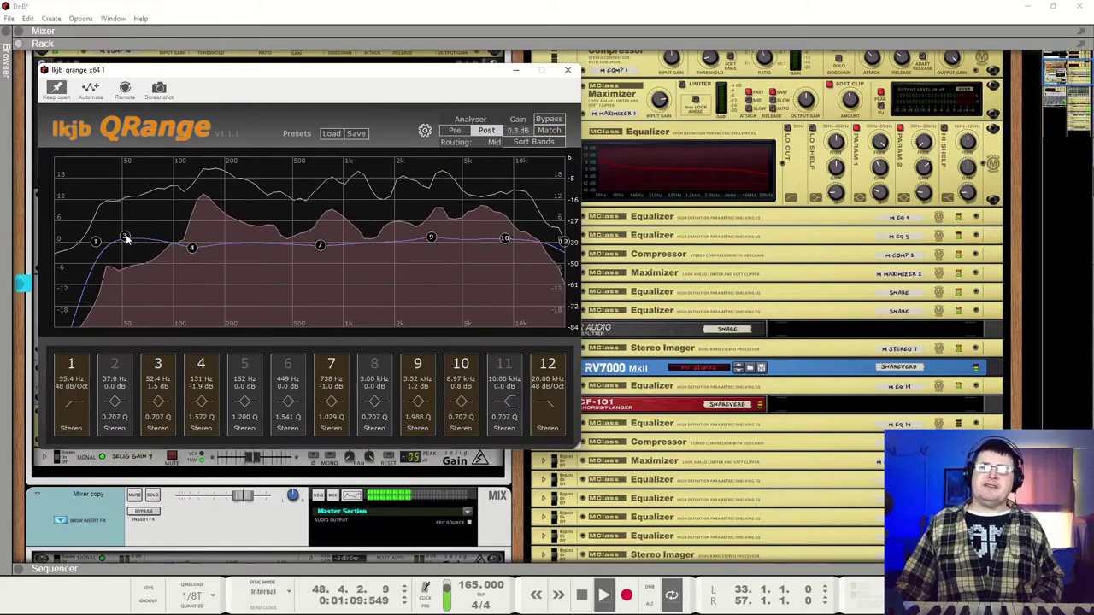
{"action": "left_click_drag", "start_coordinate": [125, 237], "coordinate": [133, 200]}
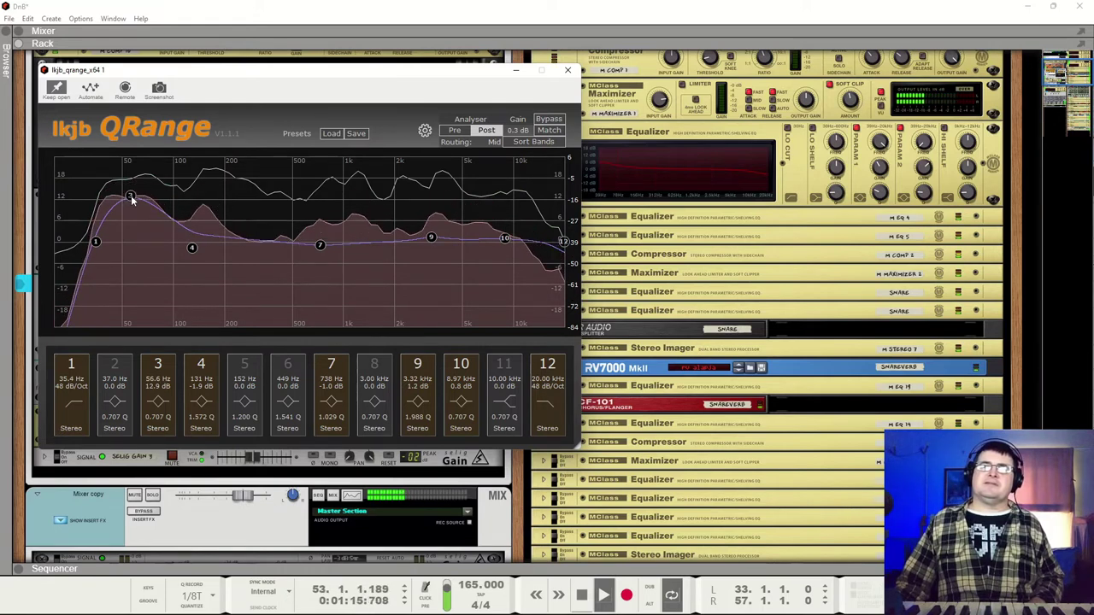
{"action": "left_click_drag", "start_coordinate": [152, 385], "coordinate": [157, 520]}
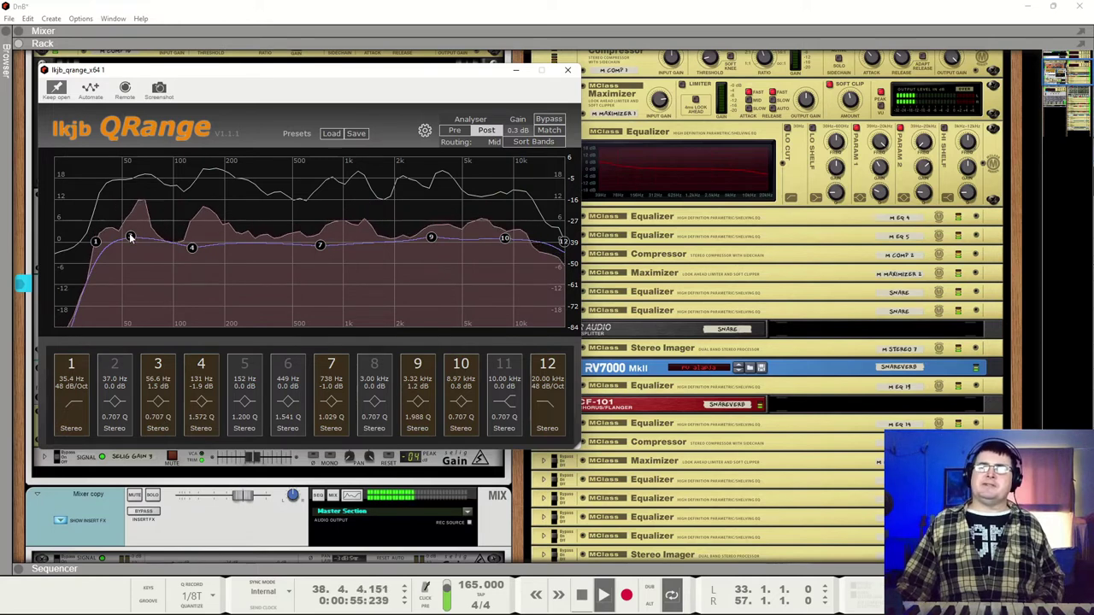
{"action": "key", "text": "space"}
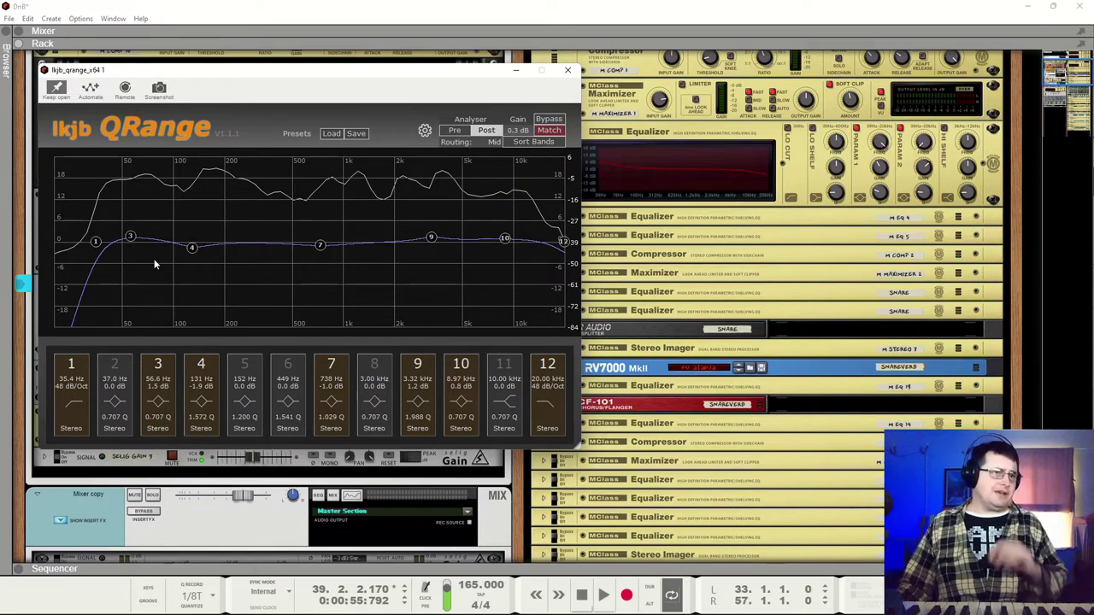
Step: Close the QRange window and compare the track with the plugin switched off and on in the rack during playback
{"action": "key", "text": "space"}
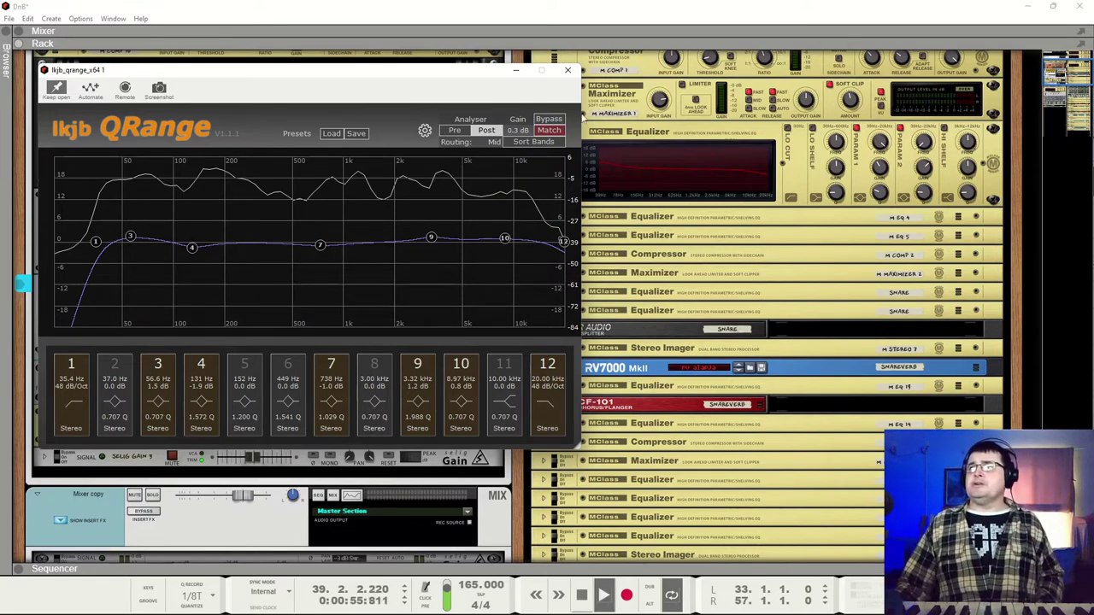
{"action": "left_click", "coordinate": [571, 68]}
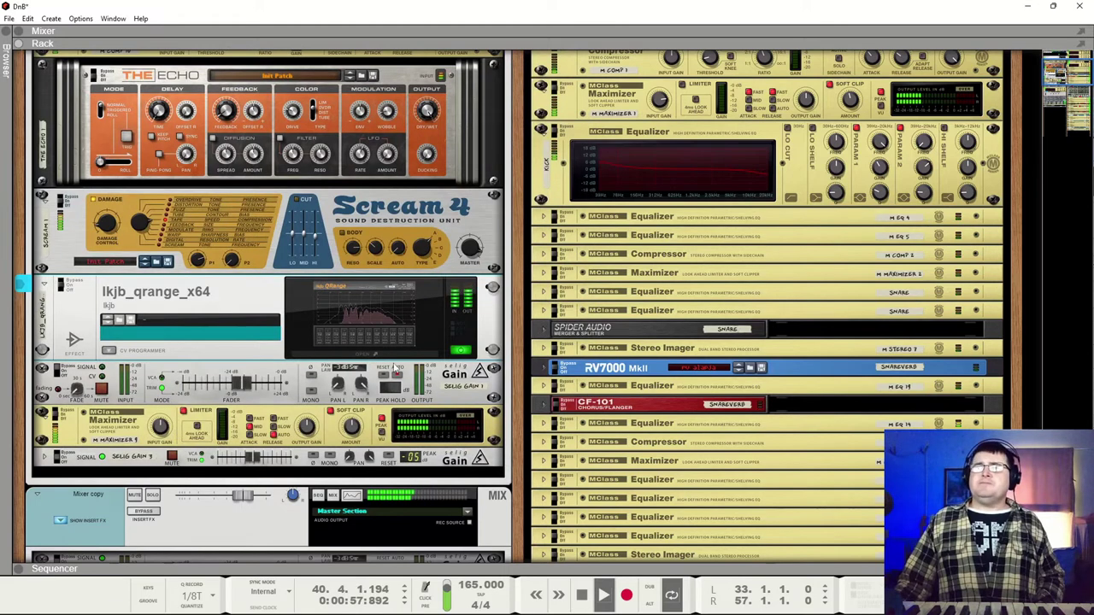
{"action": "left_click", "coordinate": [462, 351]}
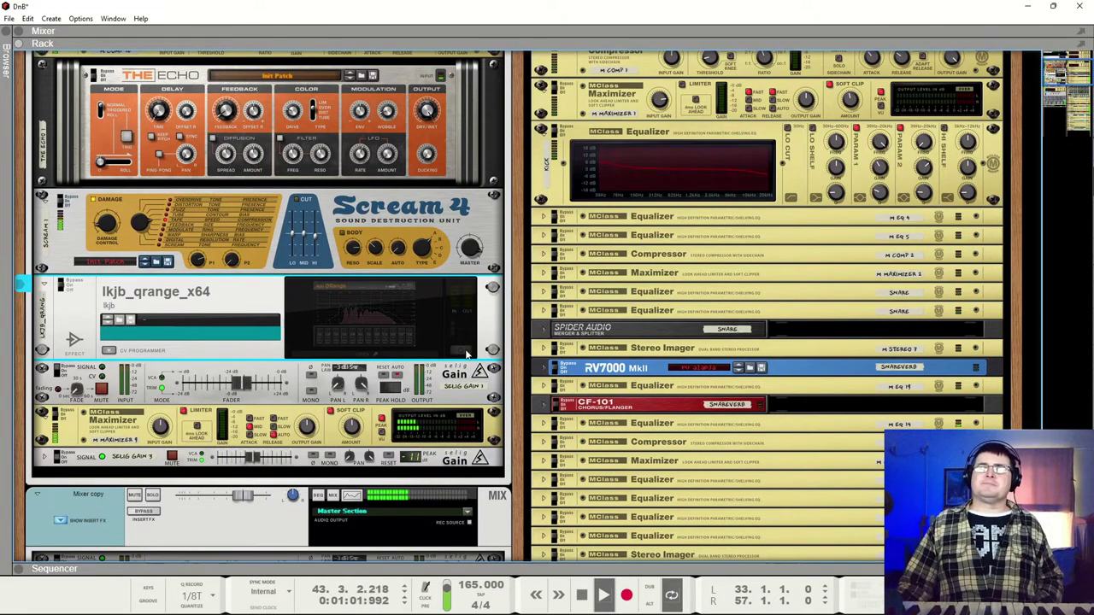
{"action": "left_click", "coordinate": [463, 350]}
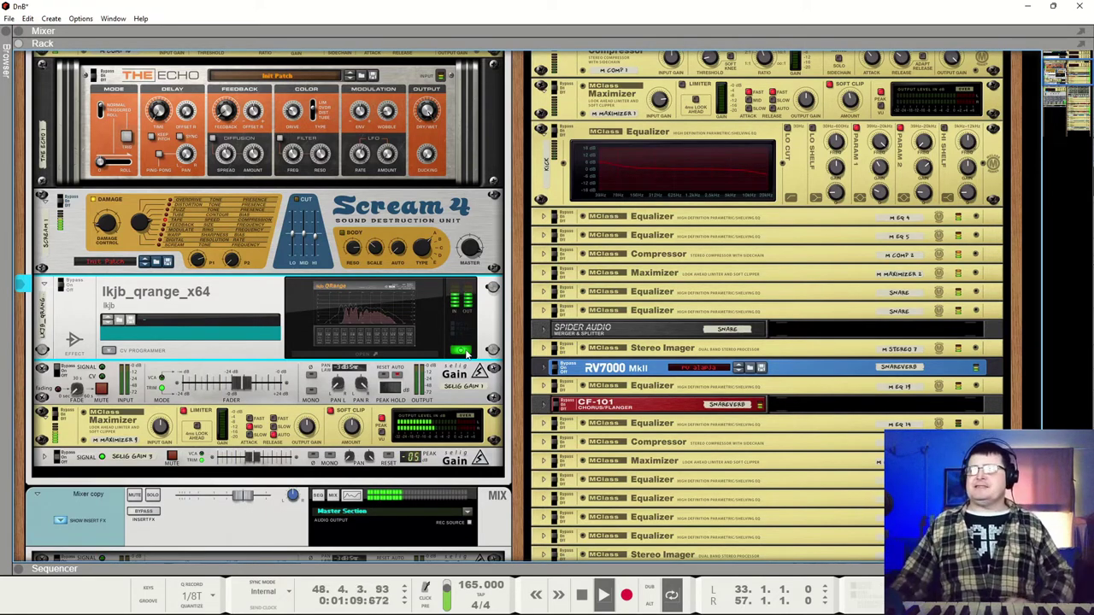
{"action": "left_click", "coordinate": [465, 352]}
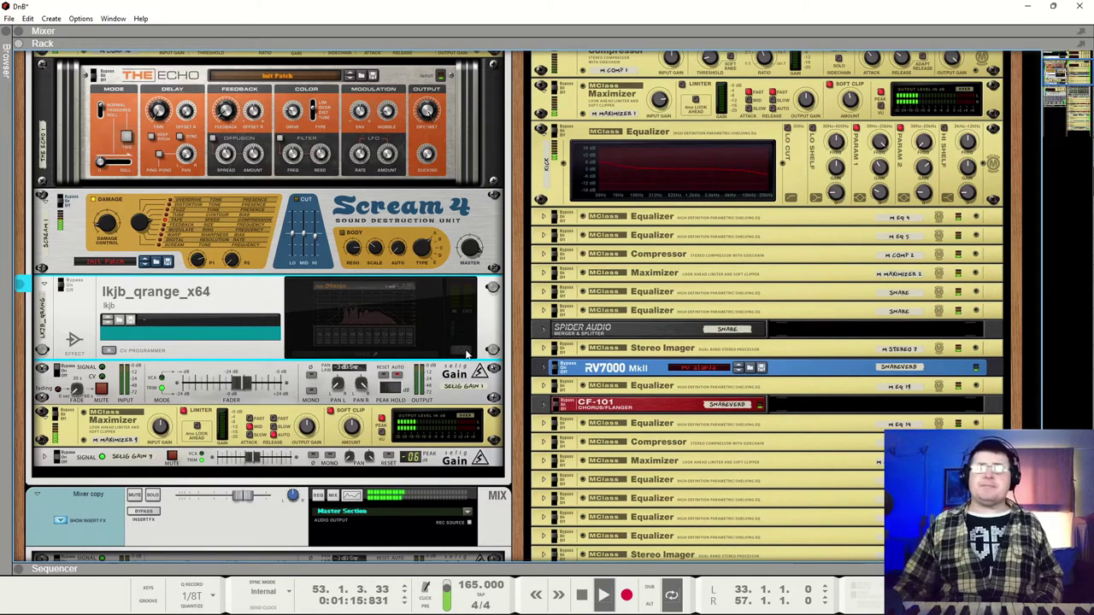
Step: Compare the playing track once more with QRange off and on, and toggle the bypass of the master section's insert effects
{"action": "left_click", "coordinate": [465, 352]}
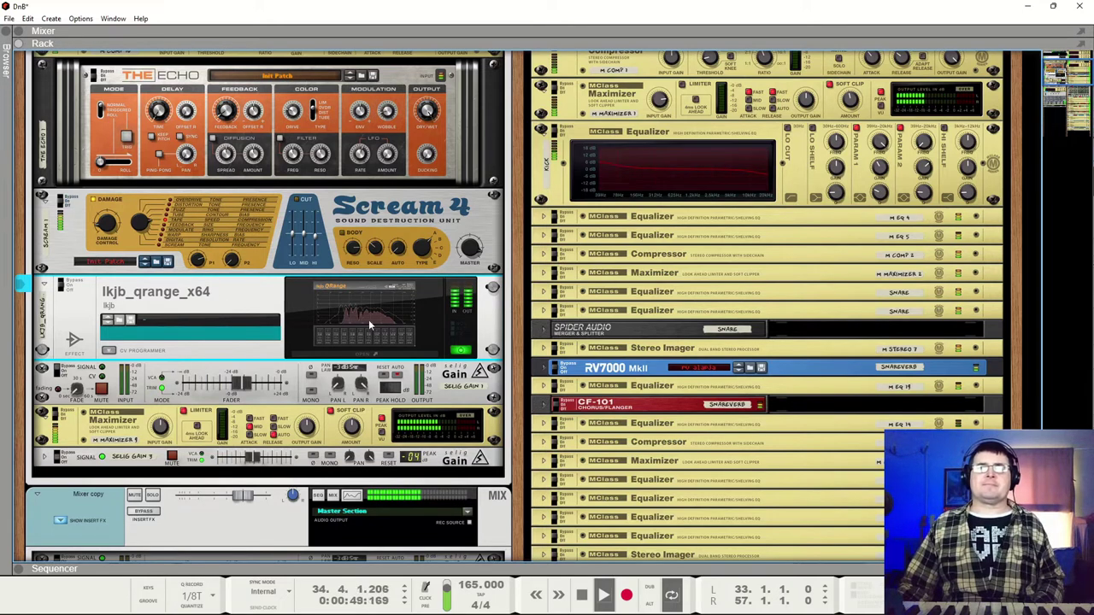
{"action": "left_click", "coordinate": [463, 351]}
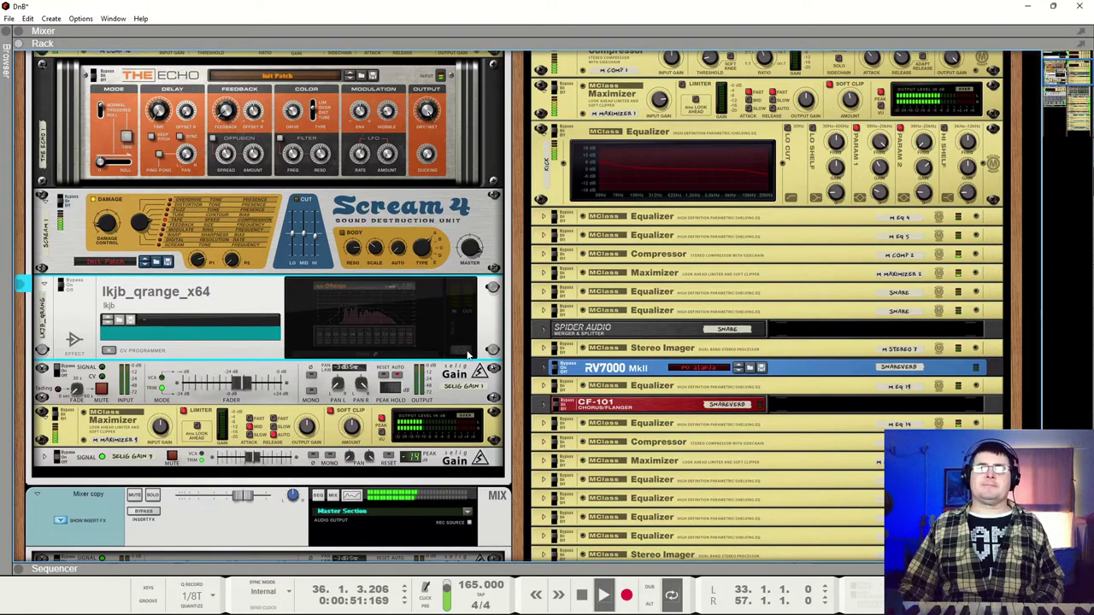
{"action": "left_click", "coordinate": [462, 351]}
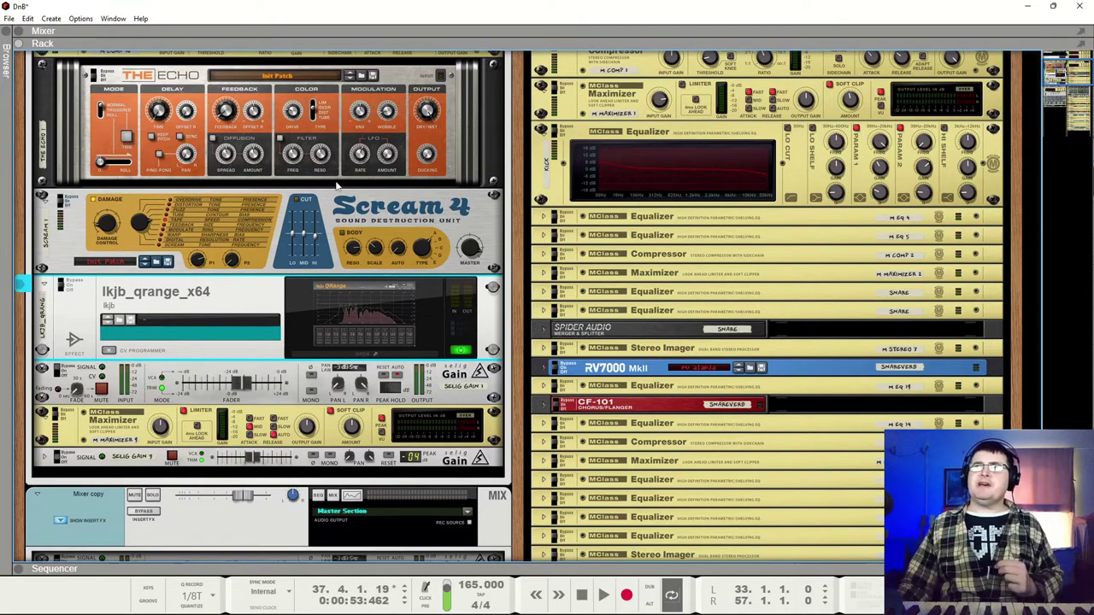
{"action": "scroll", "coordinate": [335, 186], "scroll_direction": "up", "scroll_amount": 3}
{"action": "scroll", "coordinate": [338, 366], "scroll_direction": "down", "scroll_amount": 2}
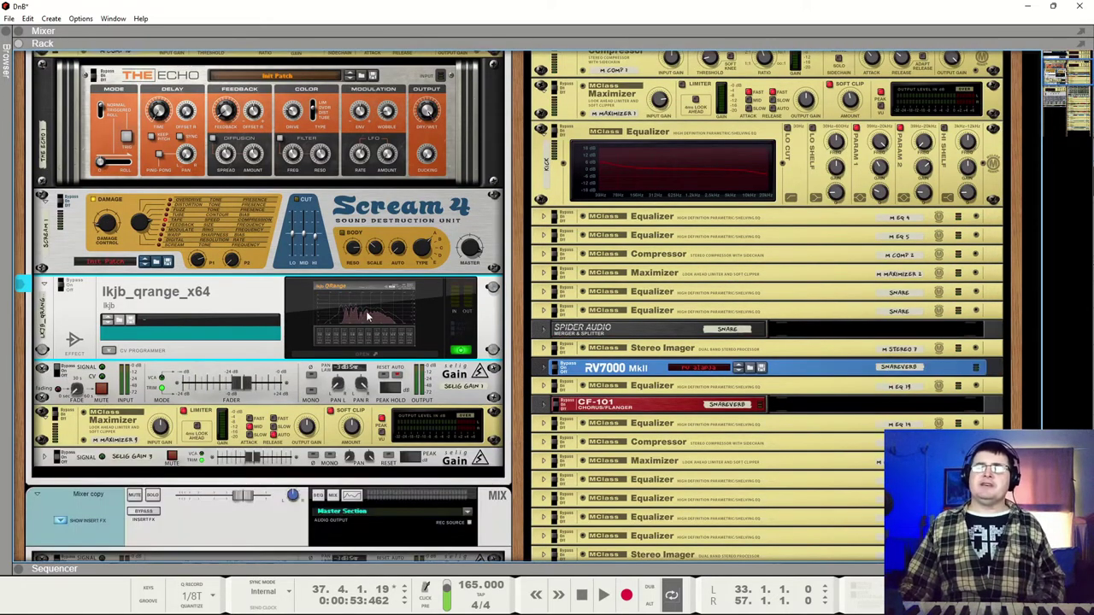
{"action": "scroll", "coordinate": [179, 145], "scroll_direction": "up", "scroll_amount": 3}
{"action": "left_click", "coordinate": [146, 142]}
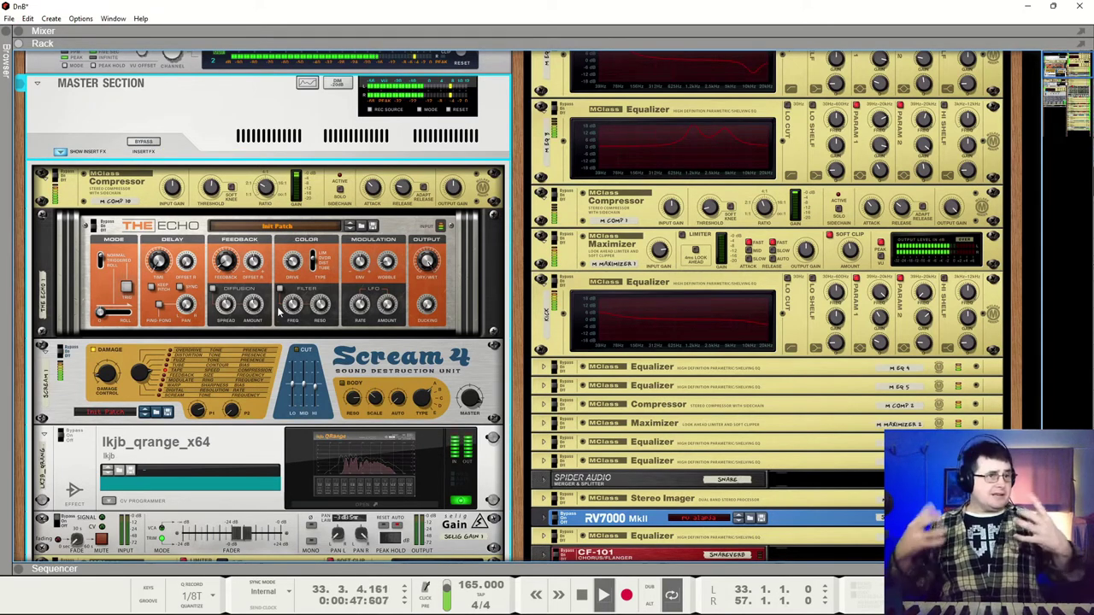
Step: Reopen the QRange window briefly, close it, and fold the QRange device in the rack
{"action": "scroll", "coordinate": [394, 453], "scroll_direction": "down", "scroll_amount": 4}
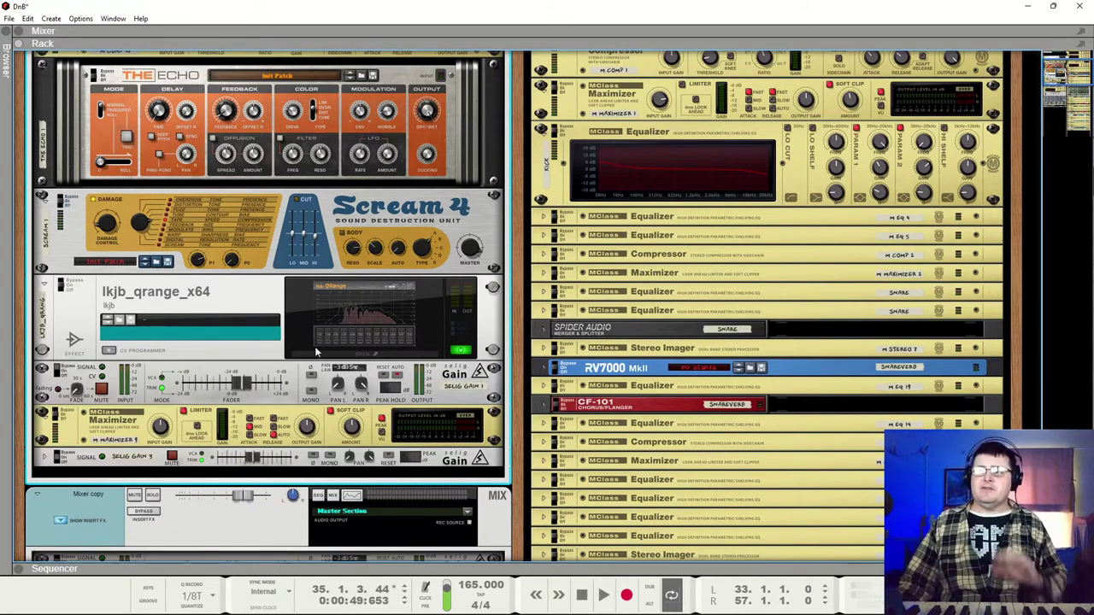
{"action": "left_click", "coordinate": [344, 327]}
{"action": "left_click", "coordinate": [567, 70]}
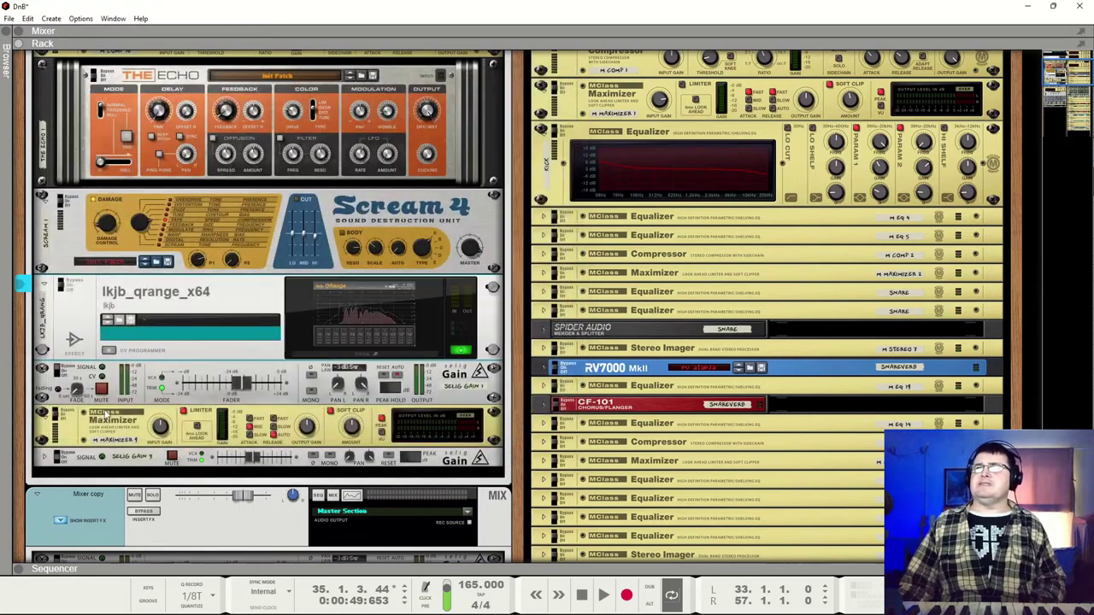
{"action": "left_click", "coordinate": [44, 287]}
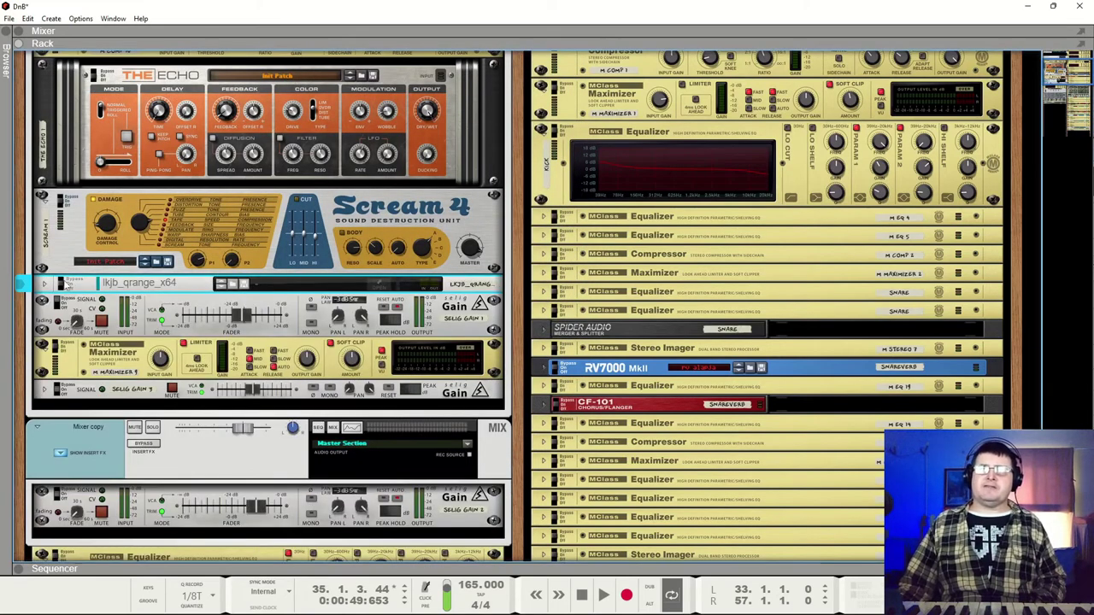
Step: Add a KirchhoffEQ(64) effect directly after the folded QRange and move its window clear of the rack's second column
{"action": "right_click", "coordinate": [116, 288]}
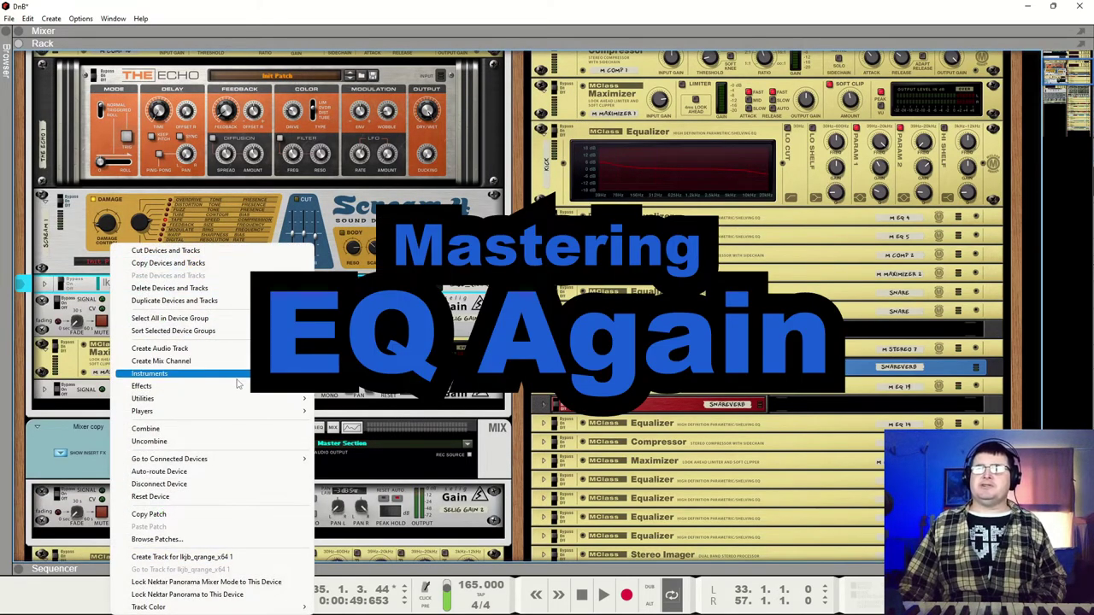
{"action": "mouse_move", "coordinate": [238, 386]}
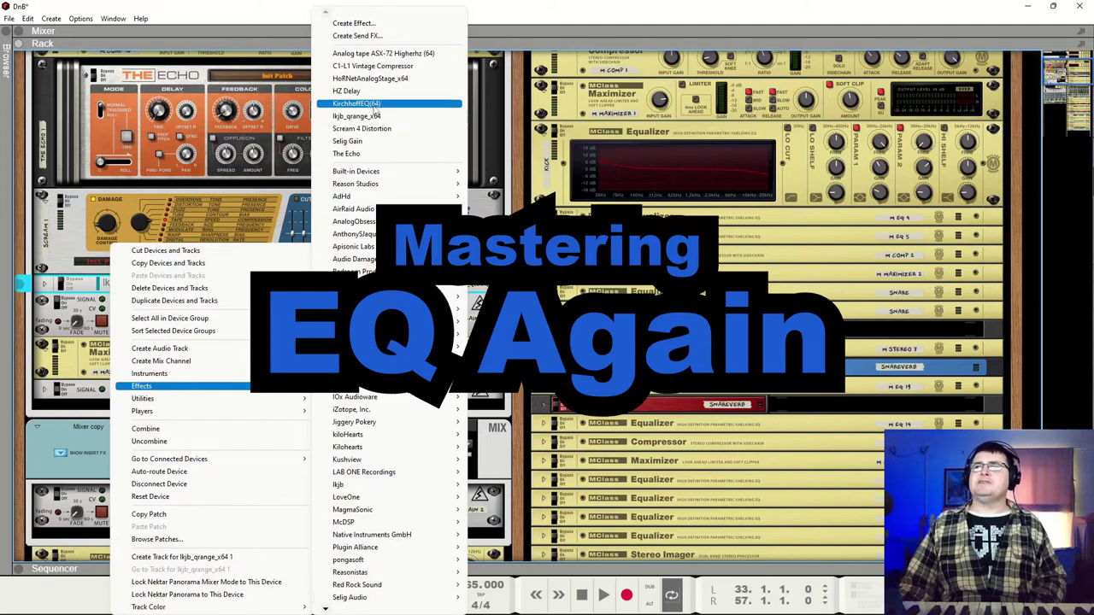
{"action": "left_click", "coordinate": [373, 108]}
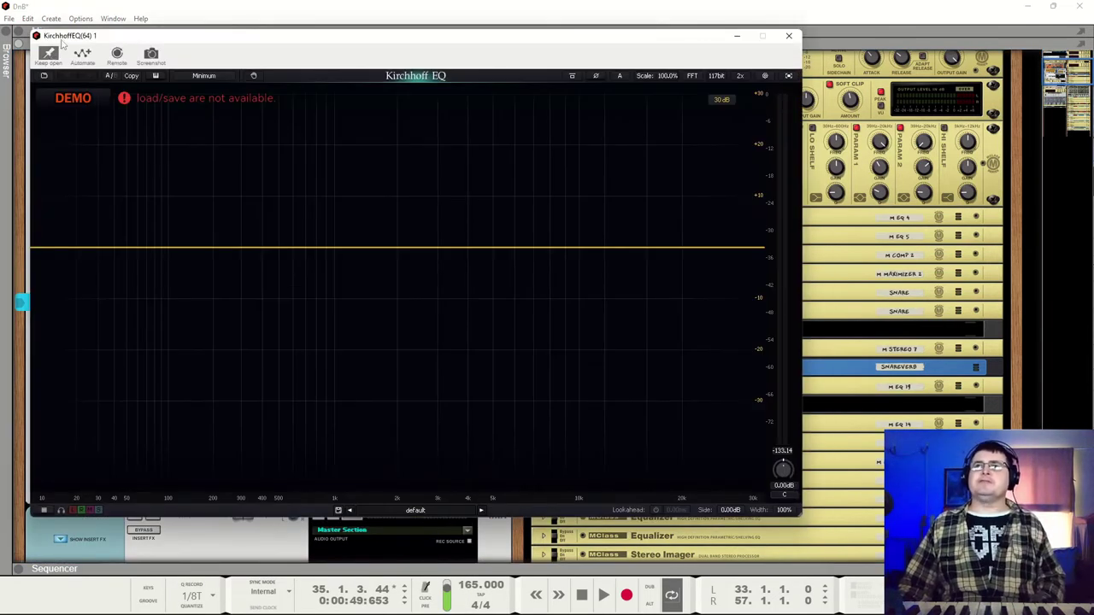
{"action": "left_click_drag", "start_coordinate": [61, 41], "coordinate": [36, 14]}
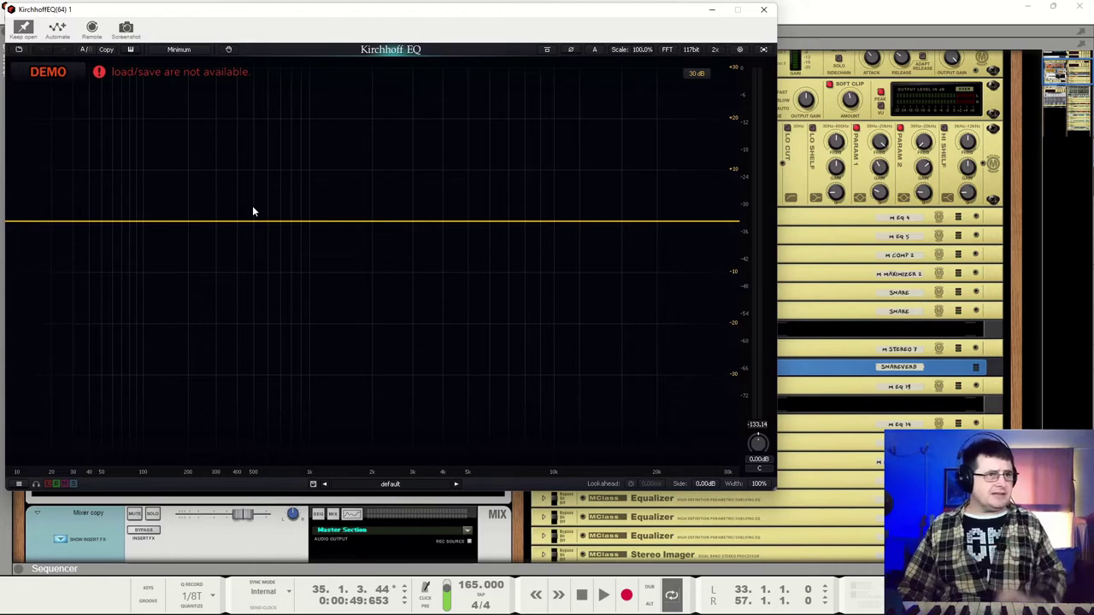
Step: During playback, add bell band 1, sweep it in solo to 173 Hz with a 1.95 dB cut, and compare it off and on
{"action": "key", "text": "space"}
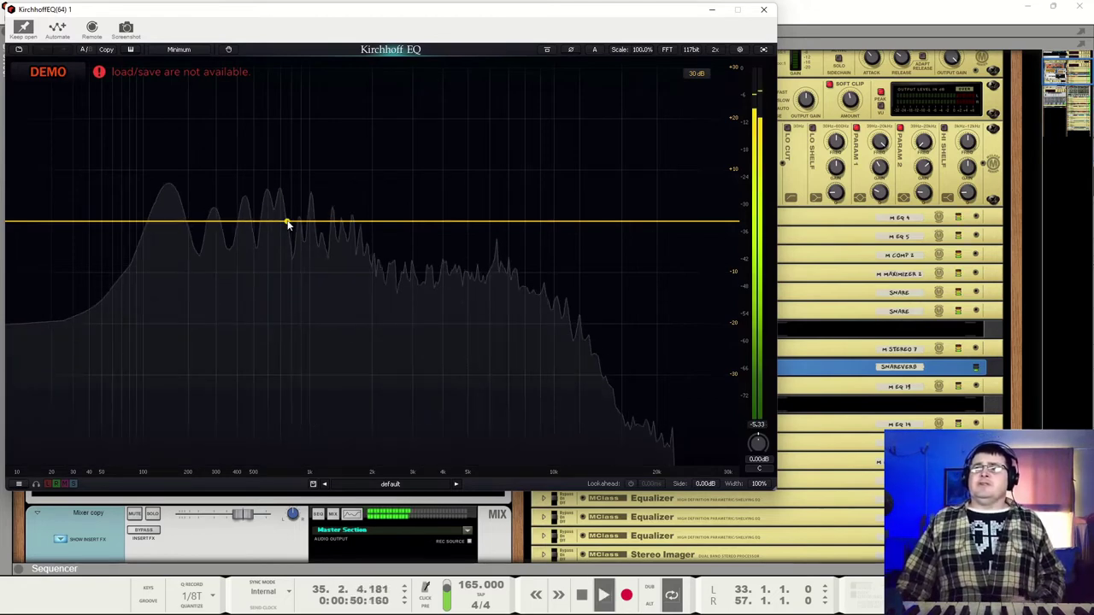
{"action": "left_click", "coordinate": [288, 223]}
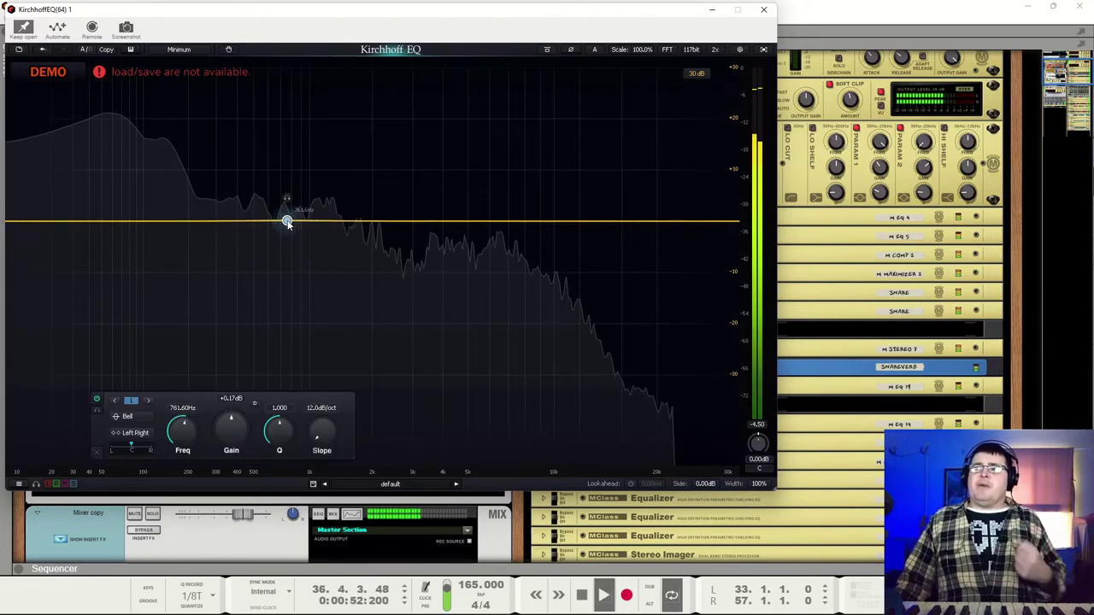
{"action": "left_click_drag", "start_coordinate": [289, 199], "coordinate": [180, 205]}
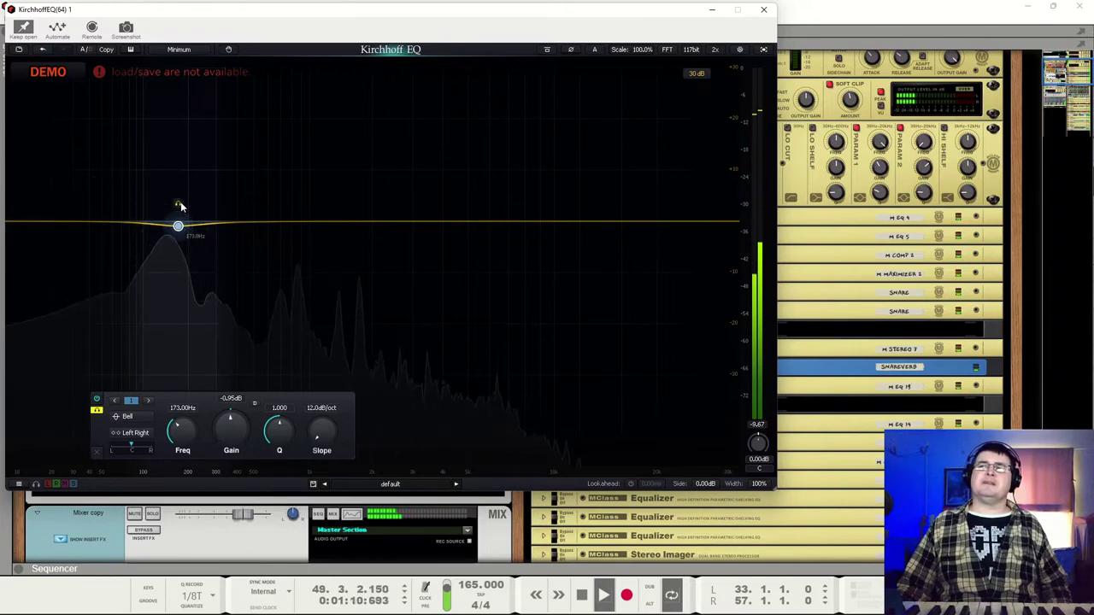
{"action": "left_click_drag", "start_coordinate": [180, 201], "coordinate": [180, 208]}
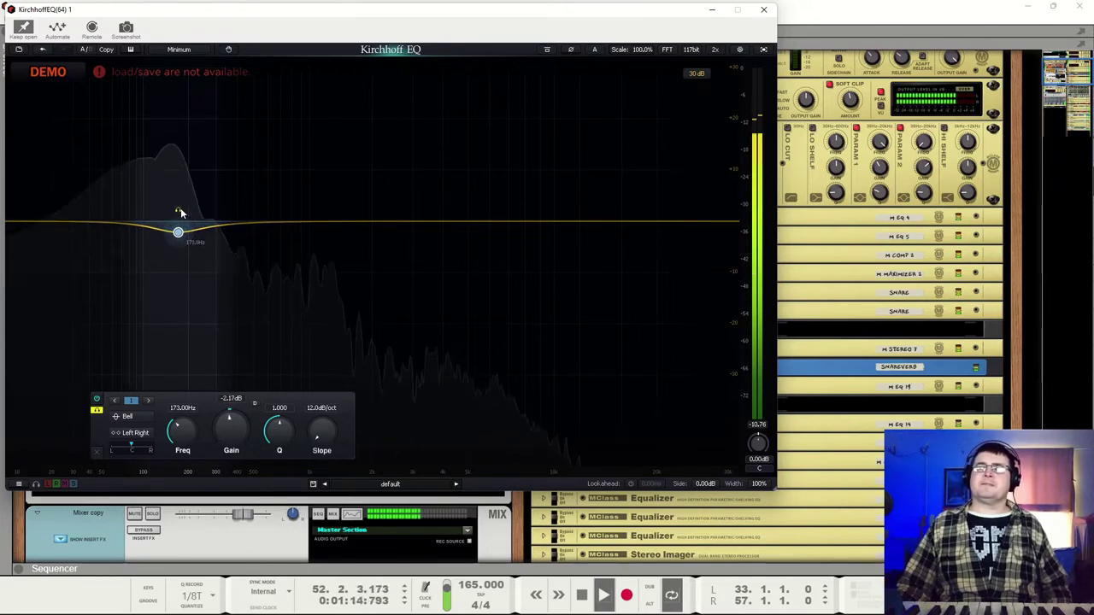
{"action": "left_click_drag", "start_coordinate": [180, 207], "coordinate": [181, 206]}
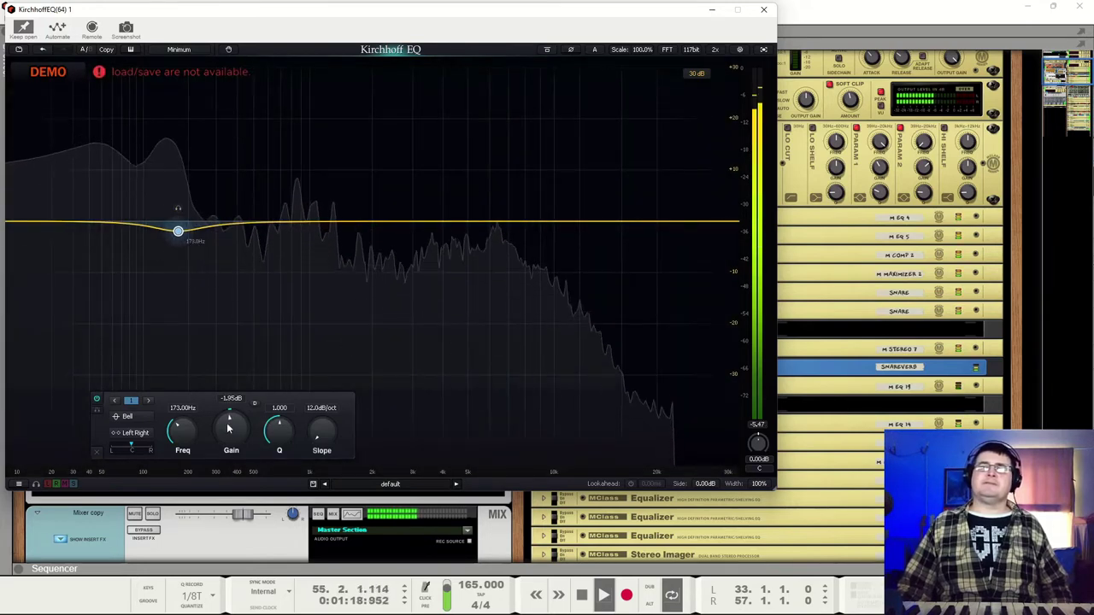
{"action": "left_click", "coordinate": [96, 401]}
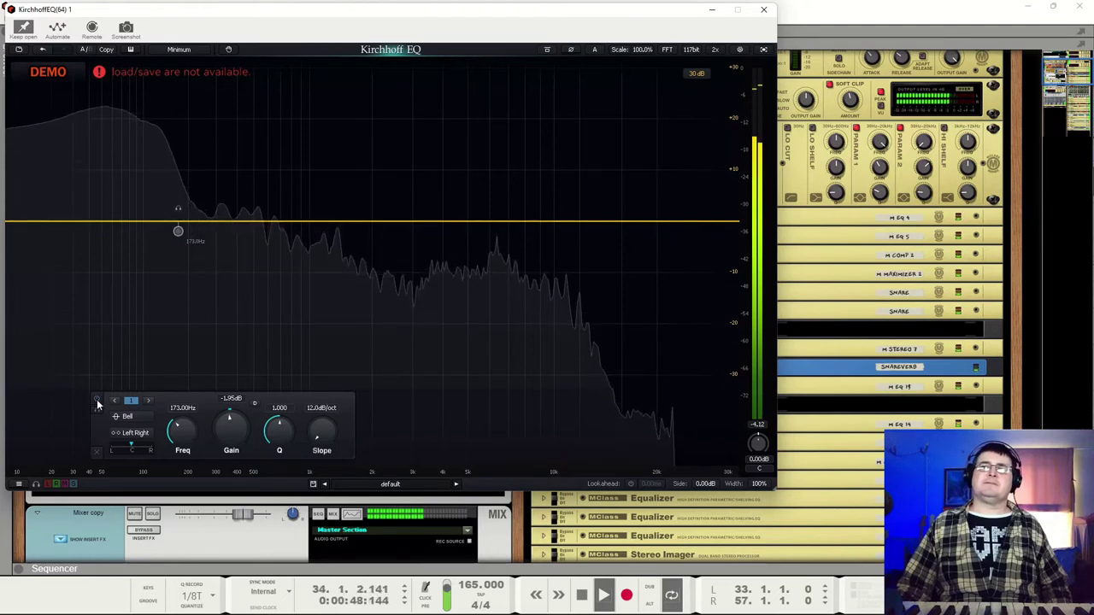
{"action": "left_click", "coordinate": [97, 401]}
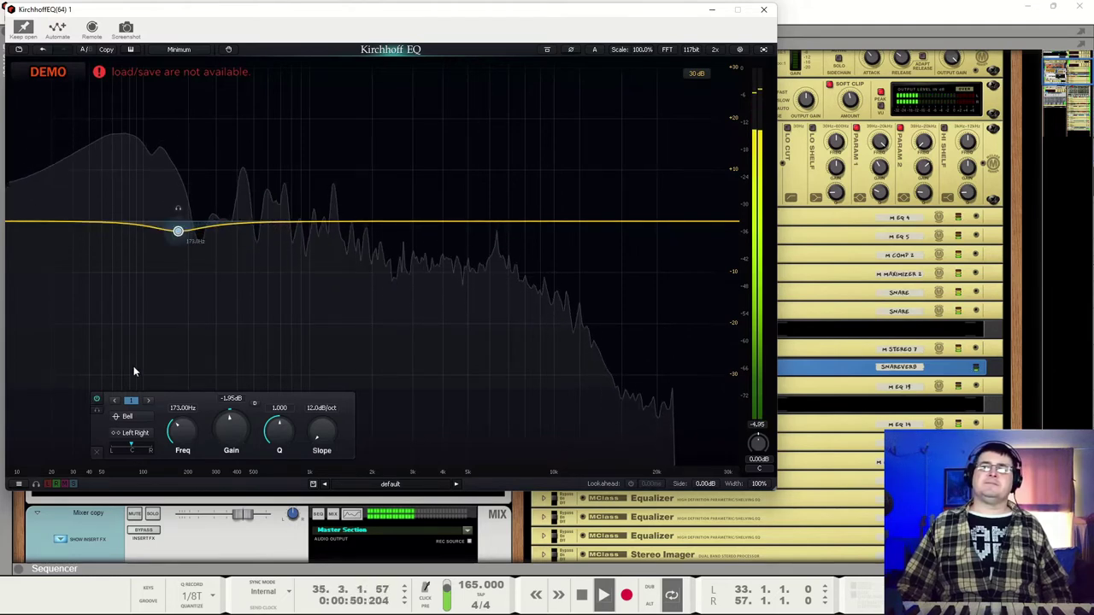
Step: Add band 2 at the low end as a High Pass filter at 34.18 Hz with a Q of 0.784
{"action": "double_click", "coordinate": [7, 221]}
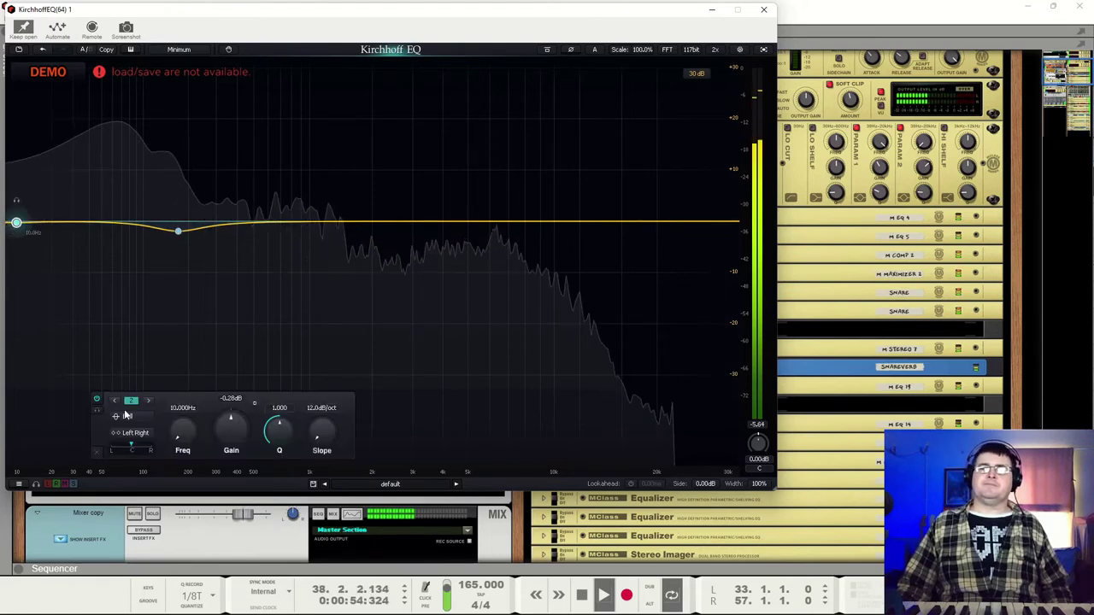
{"action": "left_click", "coordinate": [125, 416]}
{"action": "left_click", "coordinate": [128, 213]}
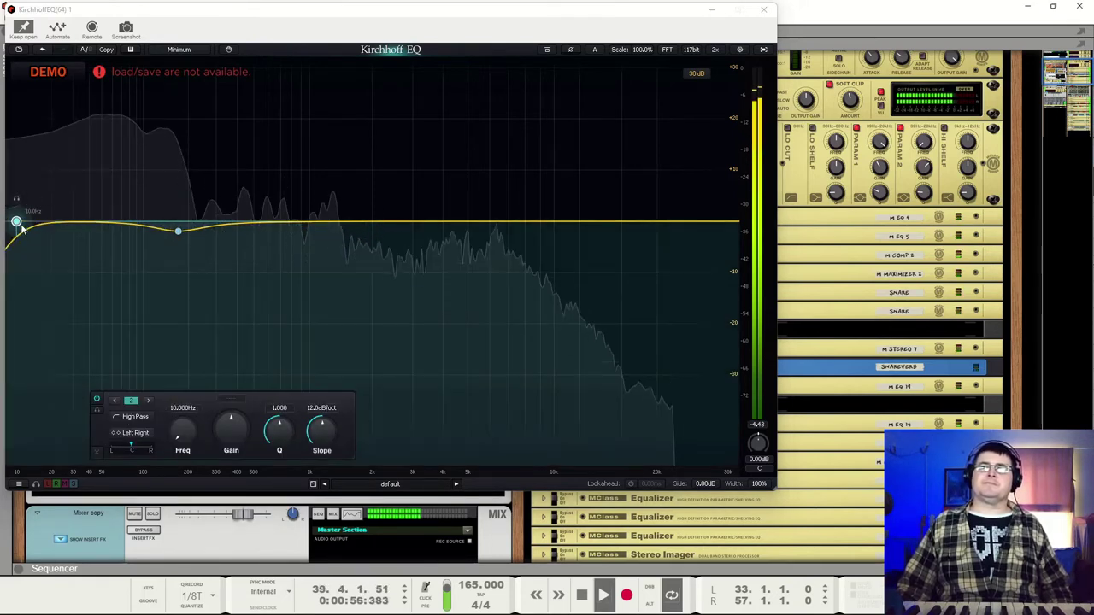
{"action": "left_click_drag", "start_coordinate": [21, 225], "coordinate": [79, 234]}
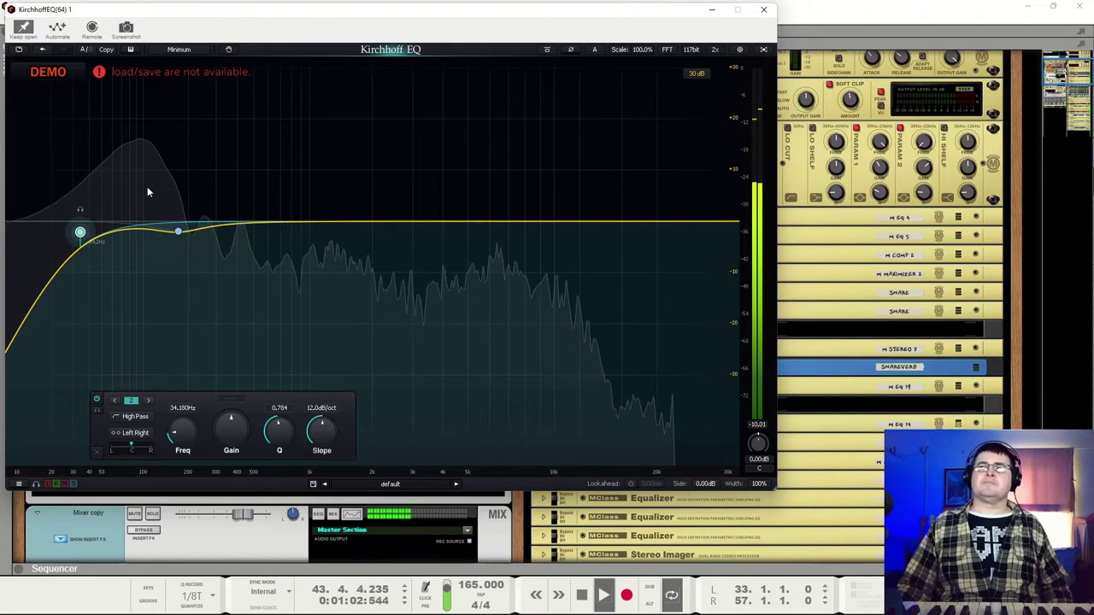
Step: Add bell band 3 at 72.62 Hz with a 2.28 dB boost, and compare the whole EQ bypassed and active
{"action": "left_click", "coordinate": [126, 223]}
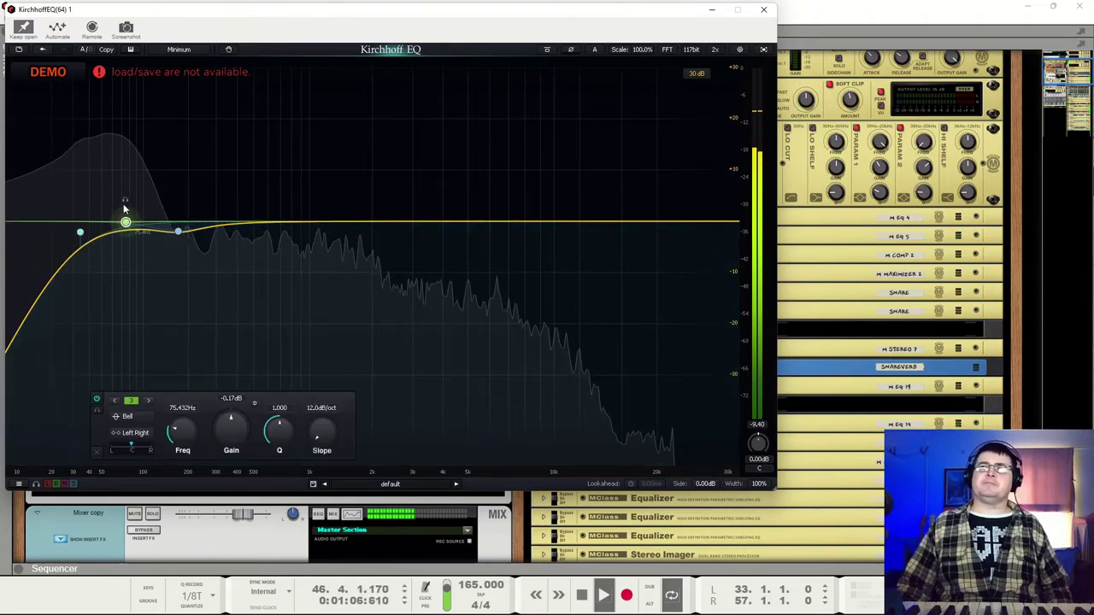
{"action": "mouse_move", "coordinate": [123, 204]}
{"action": "left_mouse_down"}
{"action": "mouse_move", "coordinate": [124, 186]}
{"action": "mouse_move", "coordinate": [109, 179]}
{"action": "mouse_move", "coordinate": [125, 159]}
{"action": "mouse_move", "coordinate": [122, 190]}
{"action": "left_mouse_up"}
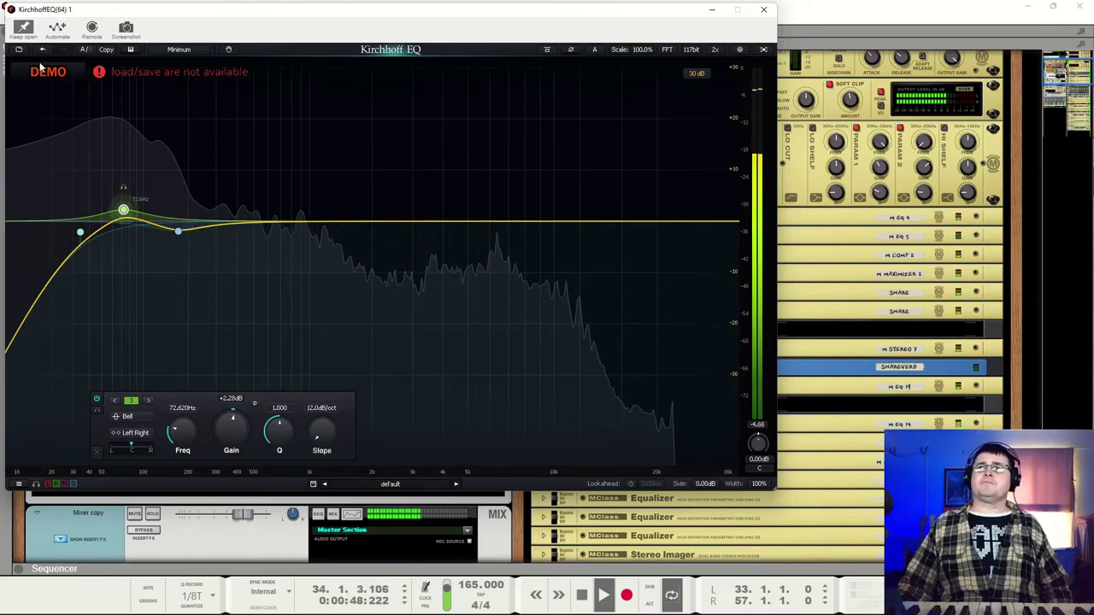
{"action": "left_click", "coordinate": [547, 49]}
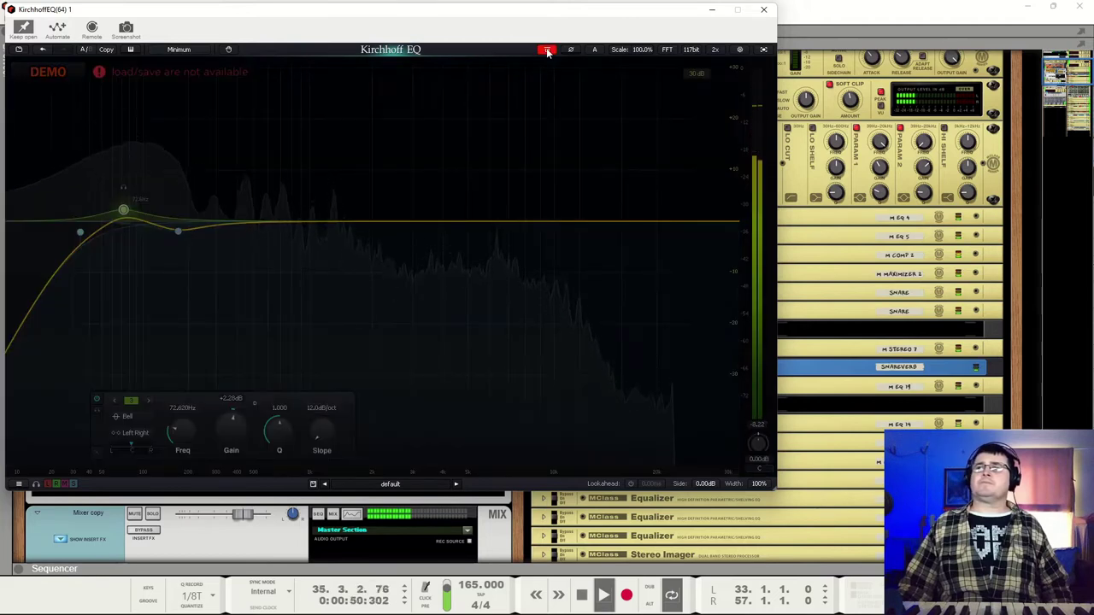
{"action": "left_click", "coordinate": [547, 49]}
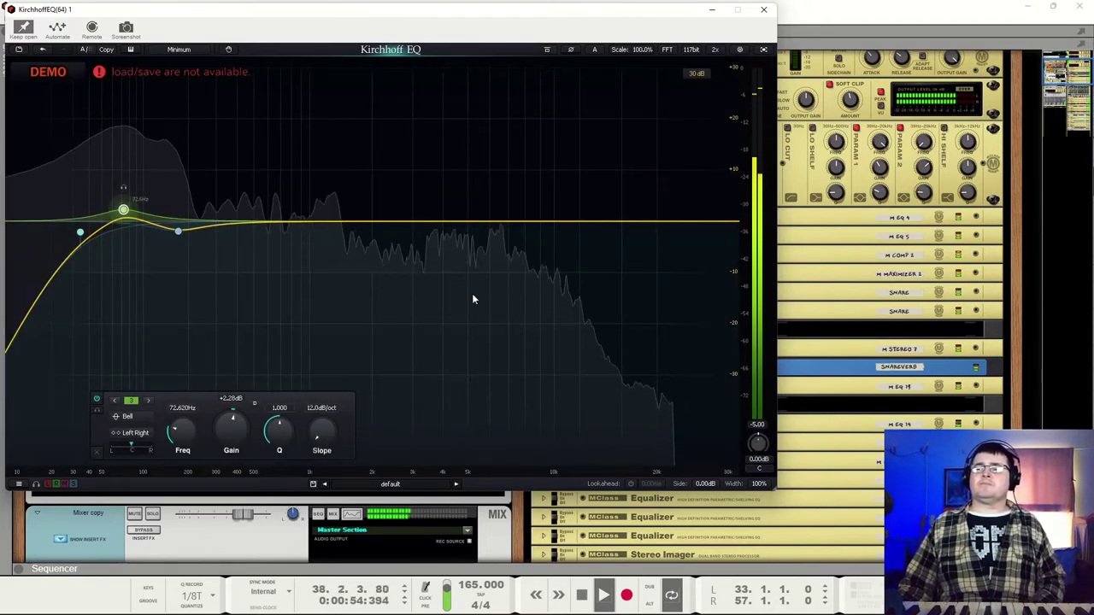
Step: Add bell band 4 in the mids and sweep it in solo to 898.8 Hz with a 0.78 dB cut
{"action": "double_click", "coordinate": [368, 228]}
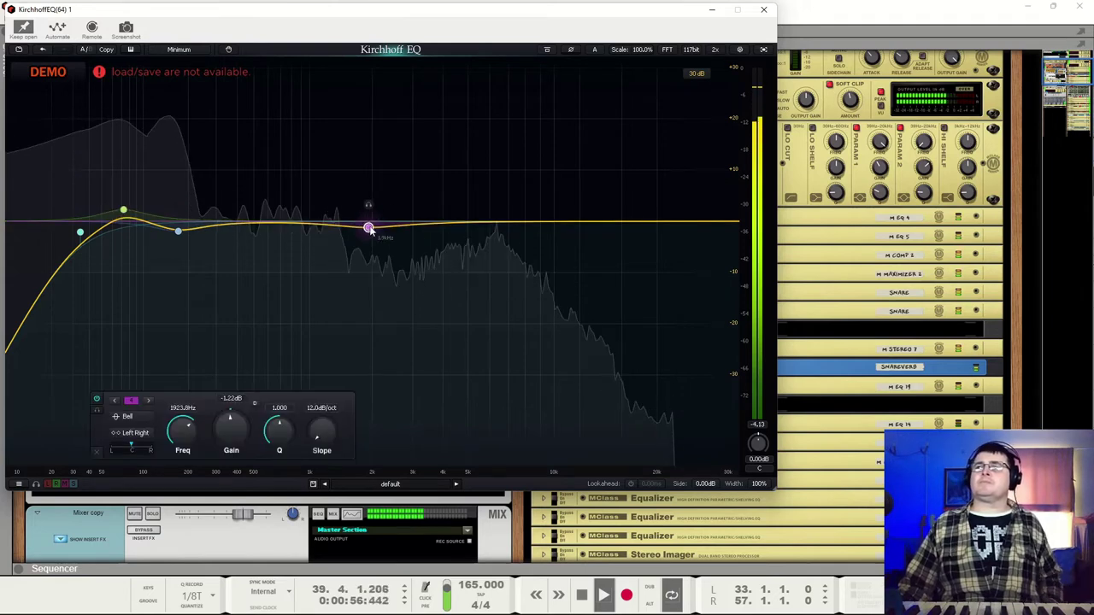
{"action": "left_click_drag", "start_coordinate": [368, 228], "coordinate": [301, 205]}
{"action": "left_click", "coordinate": [378, 202]}
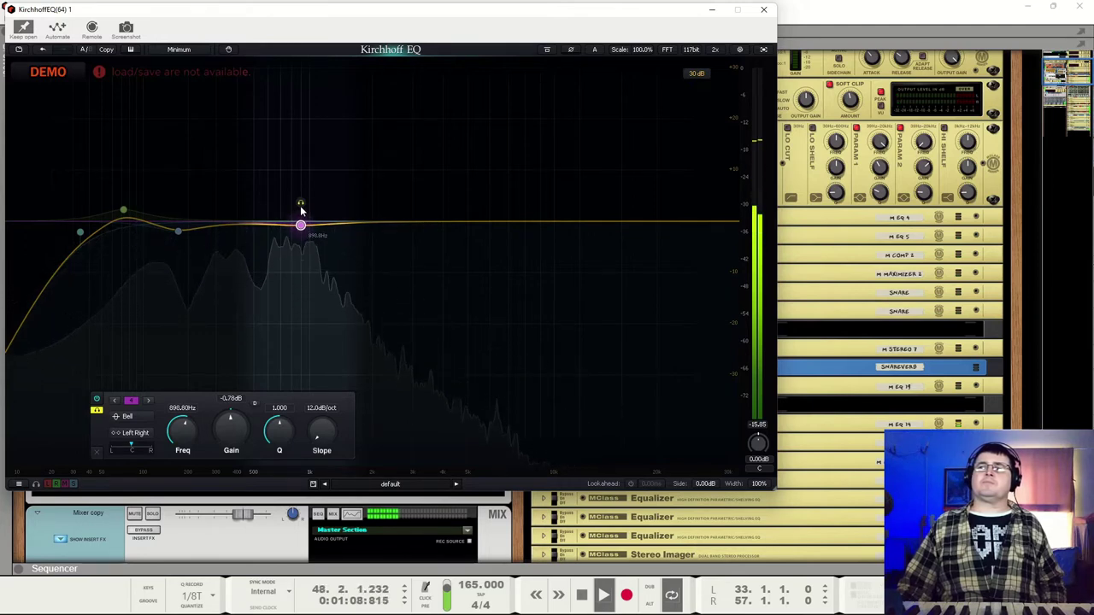
Step: Add band 5, audition it in the highs, and make it a High Shelf at 12092 Hz with a 1.50 dB cut
{"action": "double_click", "coordinate": [460, 218]}
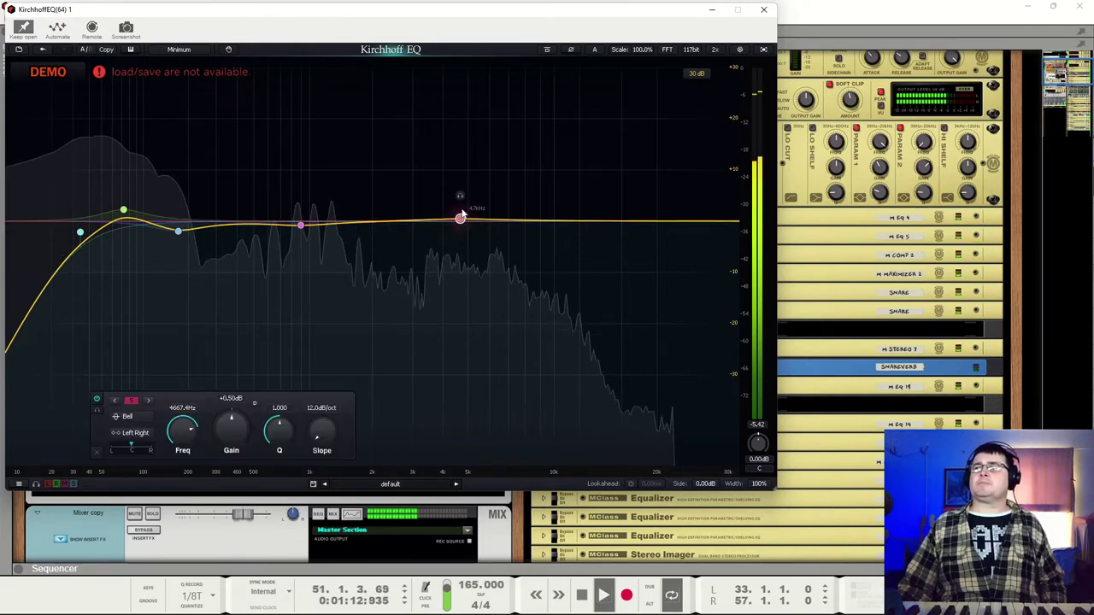
{"action": "left_click_drag", "start_coordinate": [461, 200], "coordinate": [588, 205]}
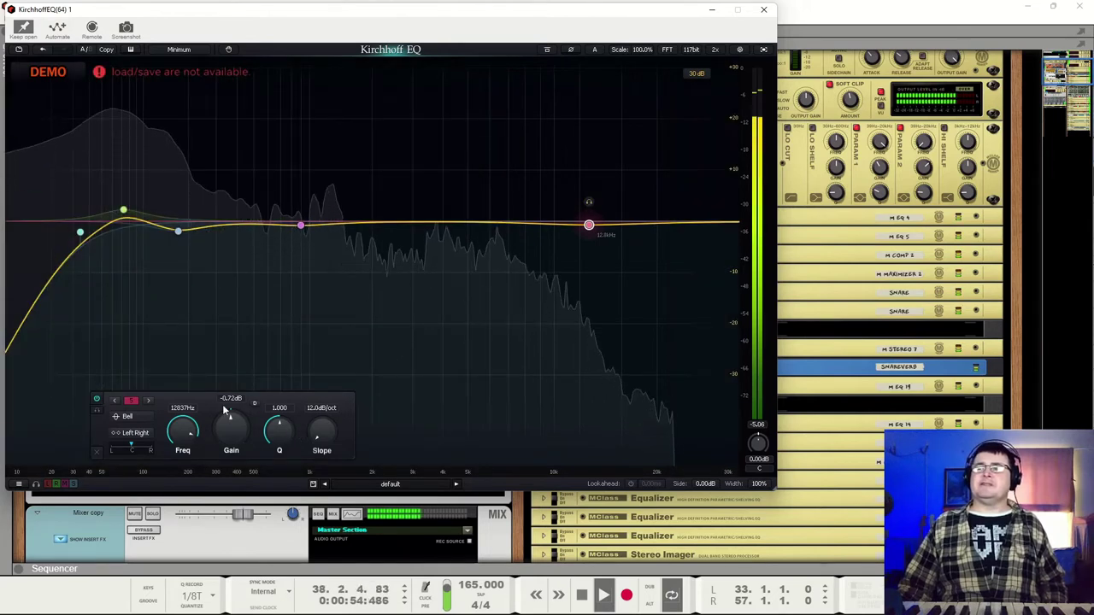
{"action": "left_click", "coordinate": [132, 416]}
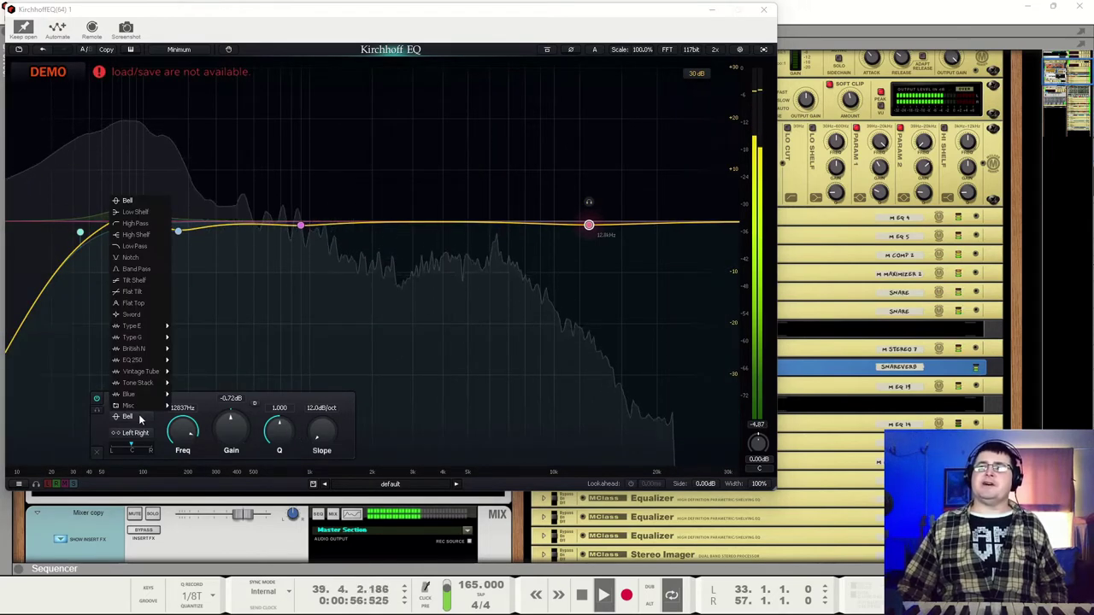
{"action": "left_click", "coordinate": [150, 235]}
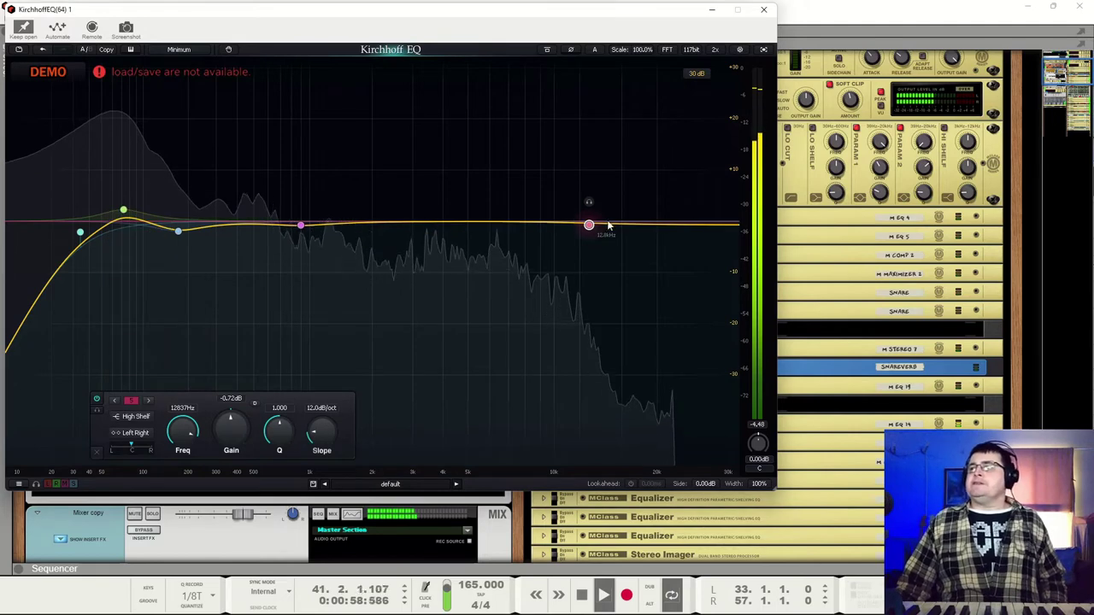
{"action": "left_click_drag", "start_coordinate": [590, 226], "coordinate": [581, 230]}
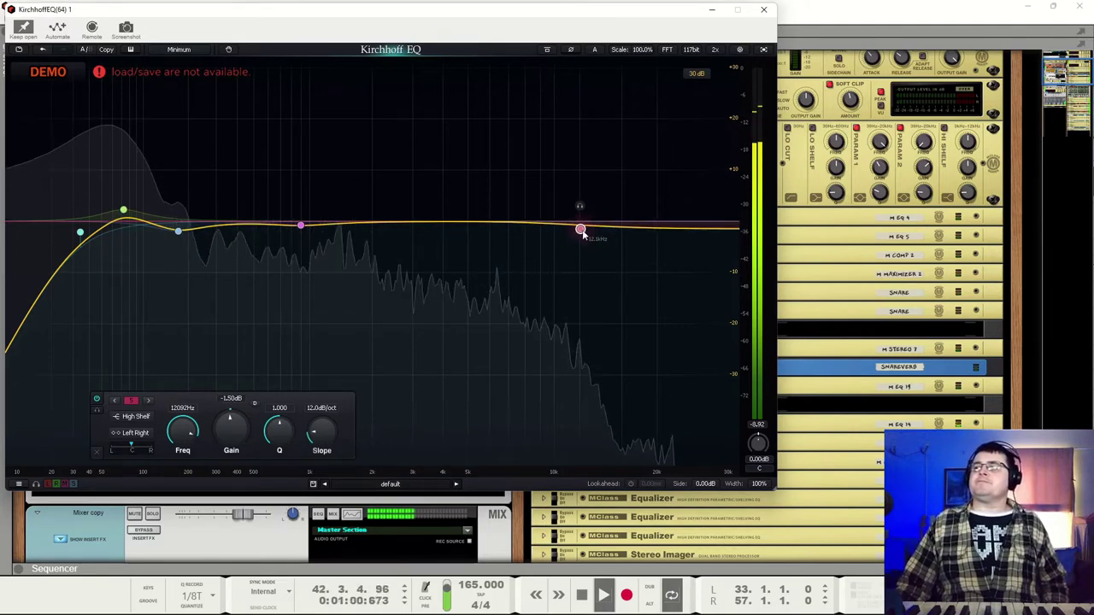
Step: Add band 6 at the top end as a Low Pass filter at 23421 Hz
{"action": "left_click", "coordinate": [684, 229]}
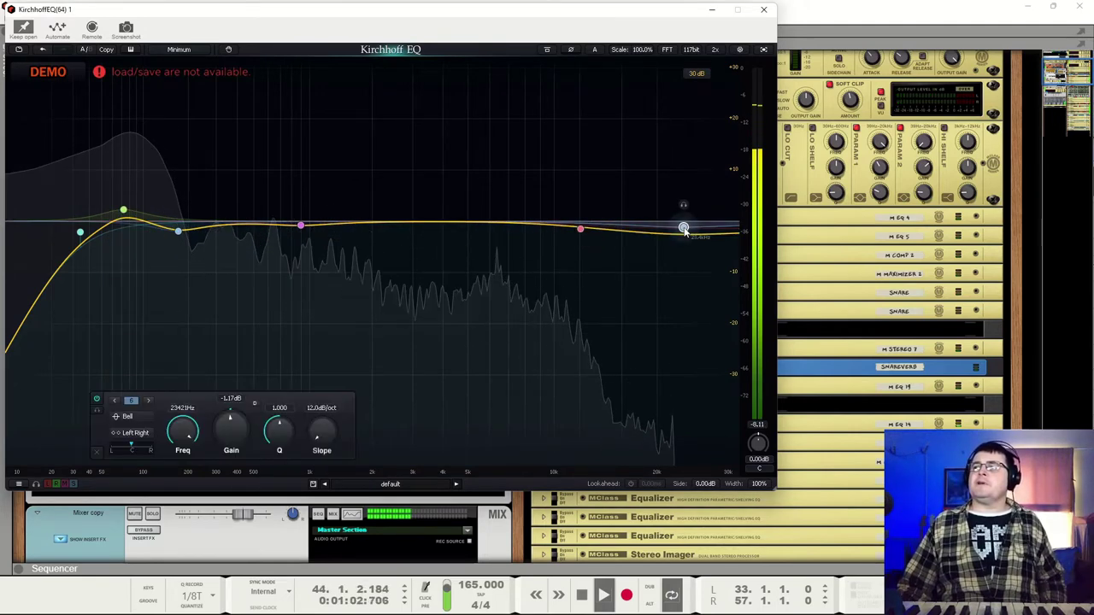
{"action": "left_click", "coordinate": [125, 417]}
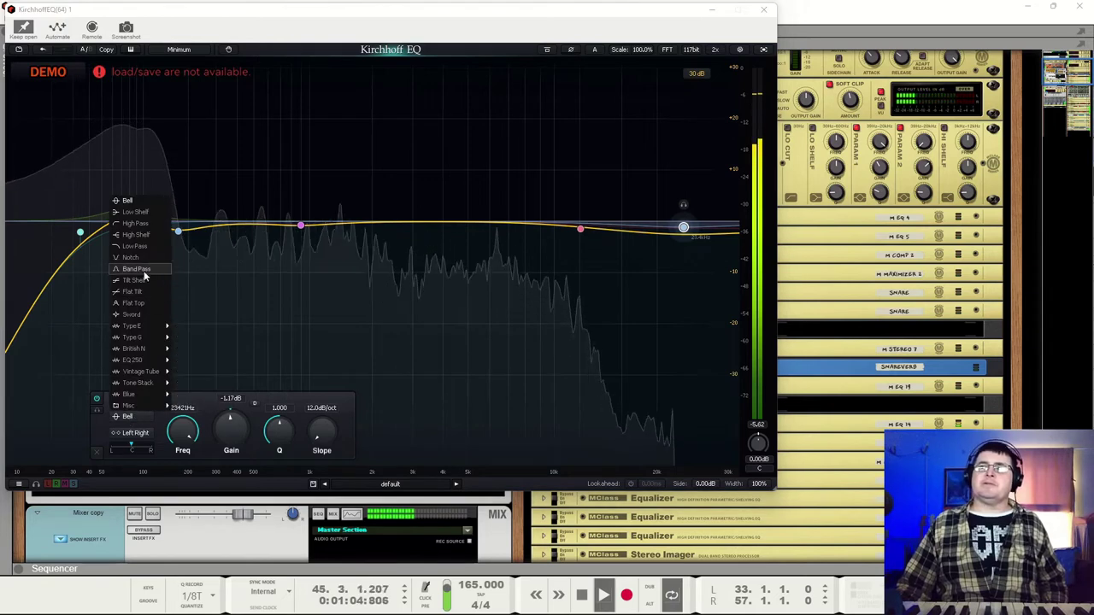
{"action": "left_click", "coordinate": [136, 247]}
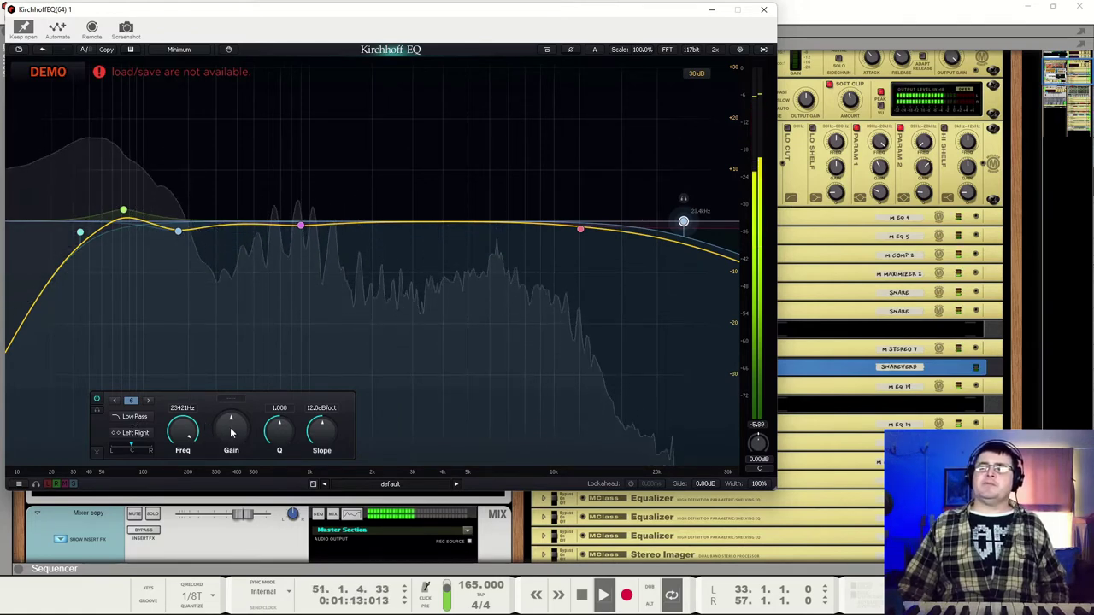
Step: Add bell band 7 in the upper mids at 2882.2 Hz with a 0.72 dB boost, and compare the whole EQ bypassed and active
{"action": "left_click", "coordinate": [494, 223]}
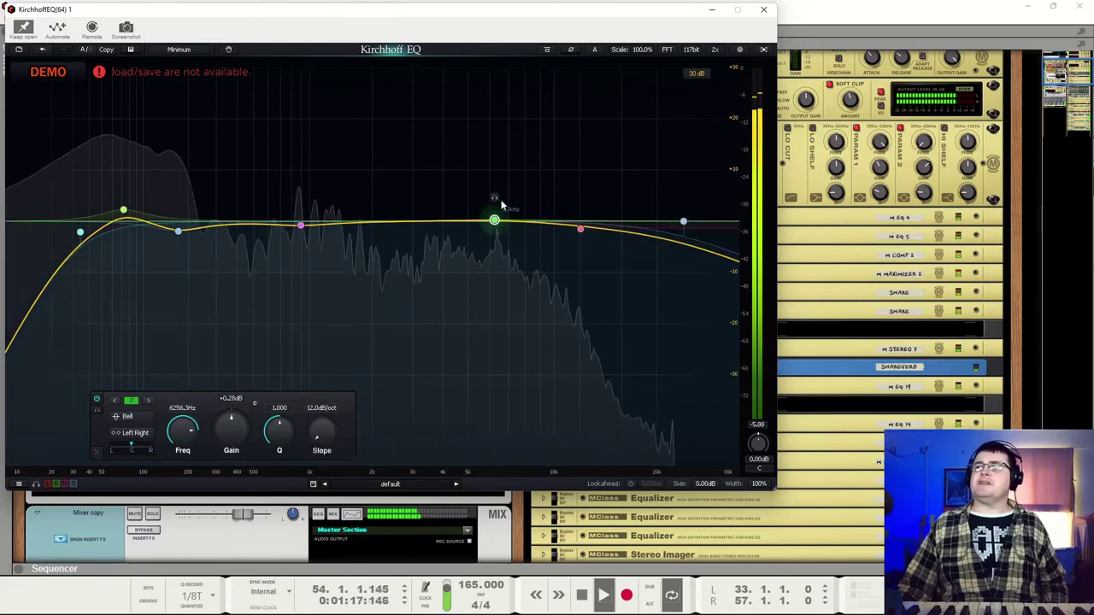
{"action": "left_click_drag", "start_coordinate": [496, 201], "coordinate": [432, 198]}
{"action": "left_click_drag", "start_coordinate": [432, 198], "coordinate": [408, 198]}
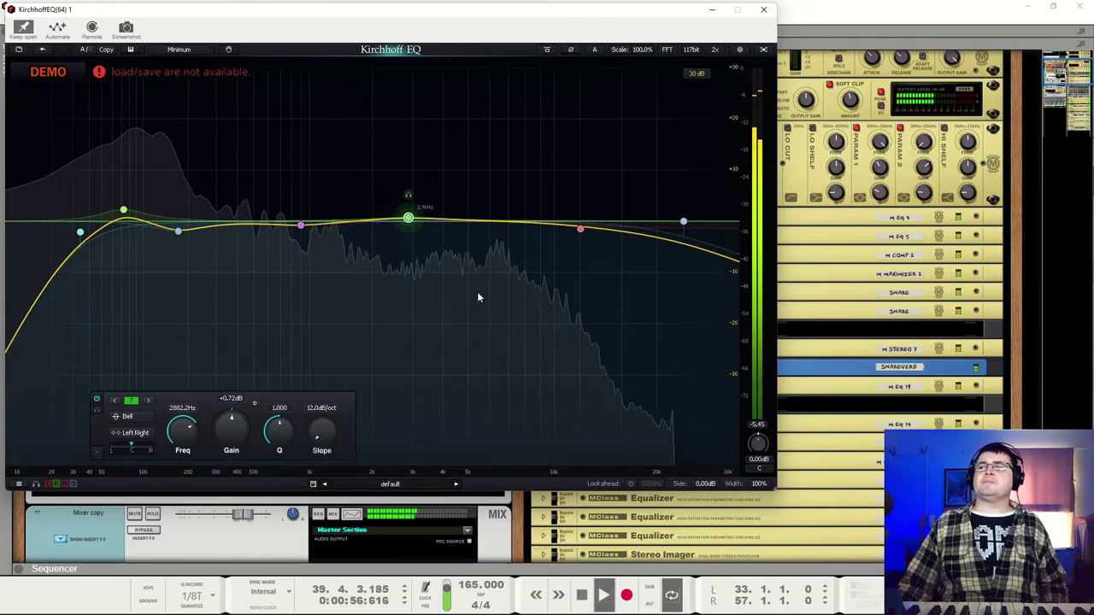
{"action": "left_click", "coordinate": [547, 50]}
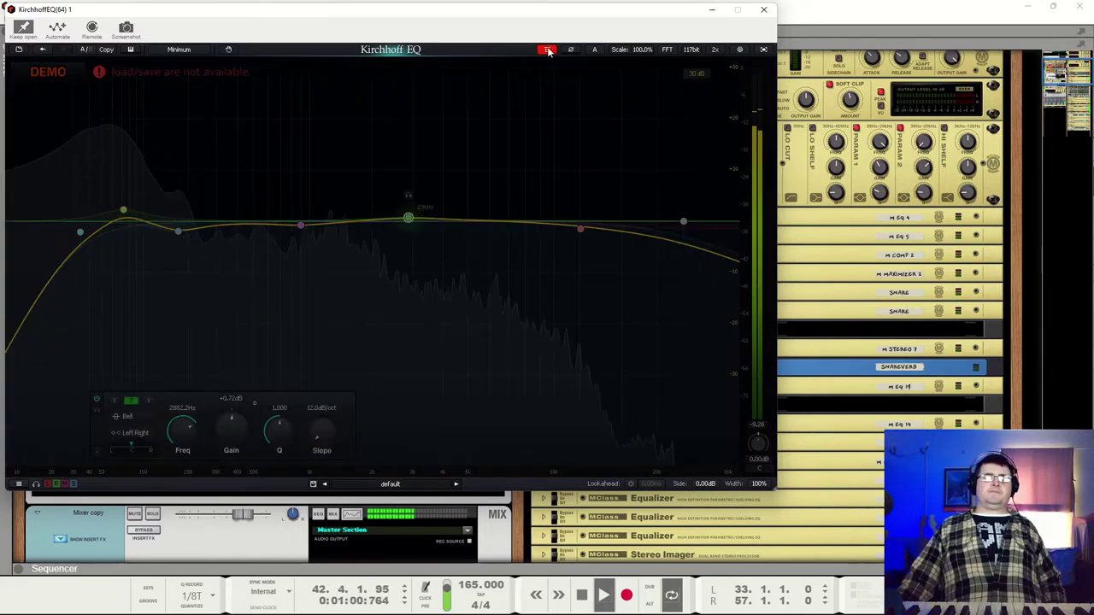
{"action": "left_click", "coordinate": [548, 49]}
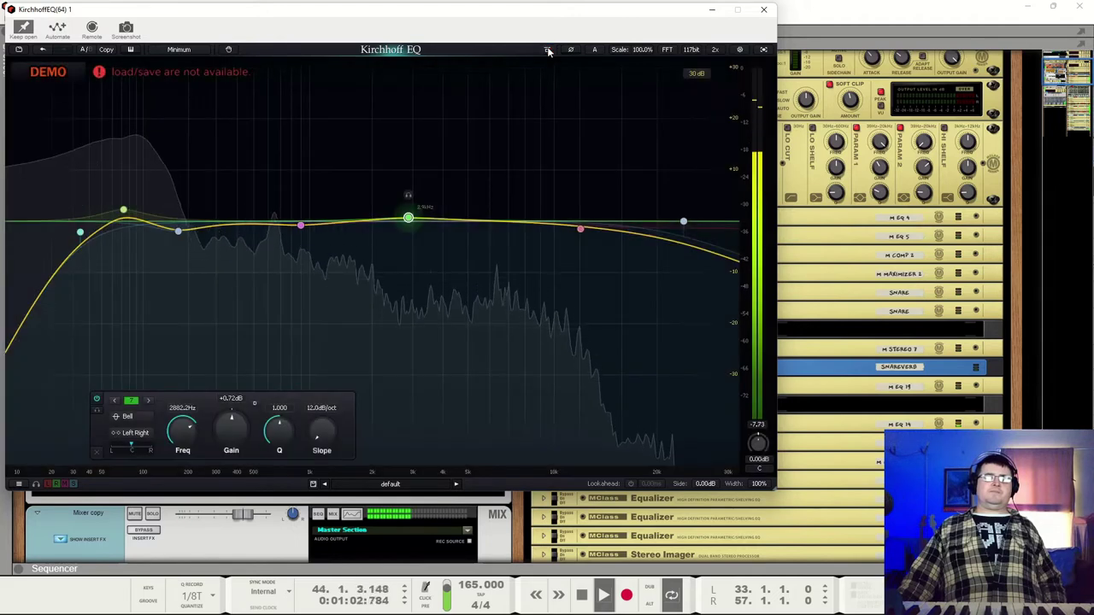
{"action": "left_click", "coordinate": [548, 49]}
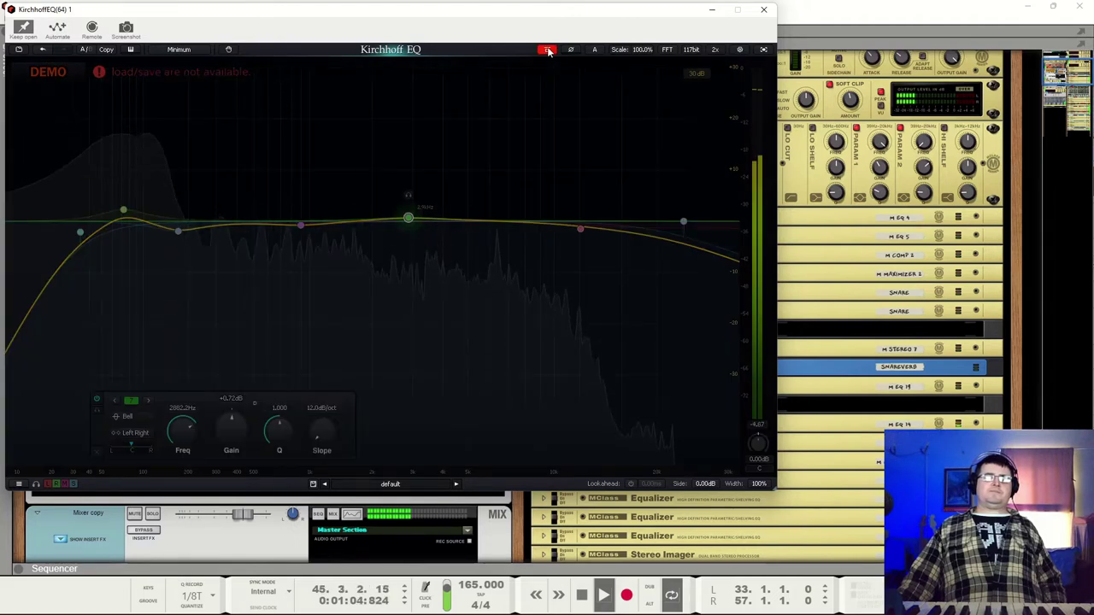
{"action": "left_click", "coordinate": [548, 49]}
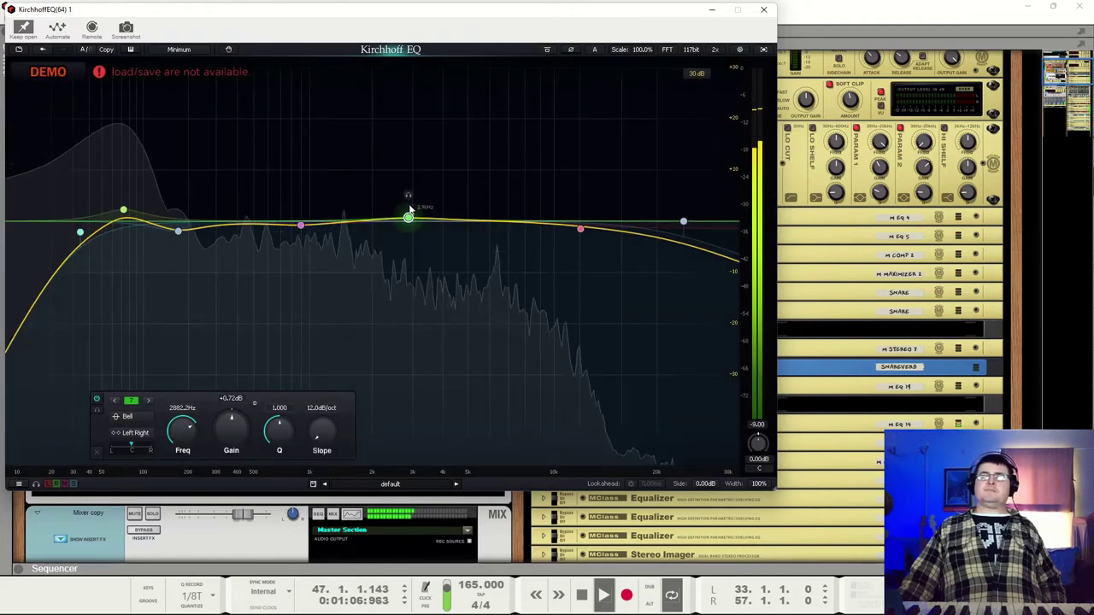
Step: Raise band 7's gain to 1.33 dB, and move the High Shelf band 5 to 9225.1 Hz with a 0.89 dB boost
{"action": "scroll", "coordinate": [229, 438], "scroll_direction": "up", "scroll_amount": 1}
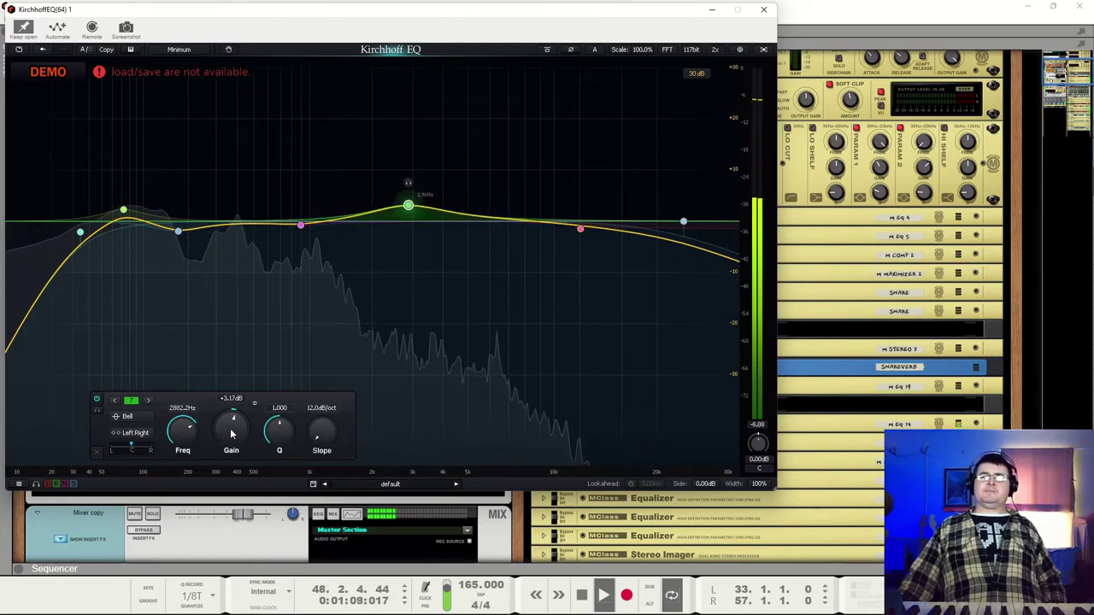
{"action": "scroll", "coordinate": [229, 437], "scroll_direction": "up", "scroll_amount": 1}
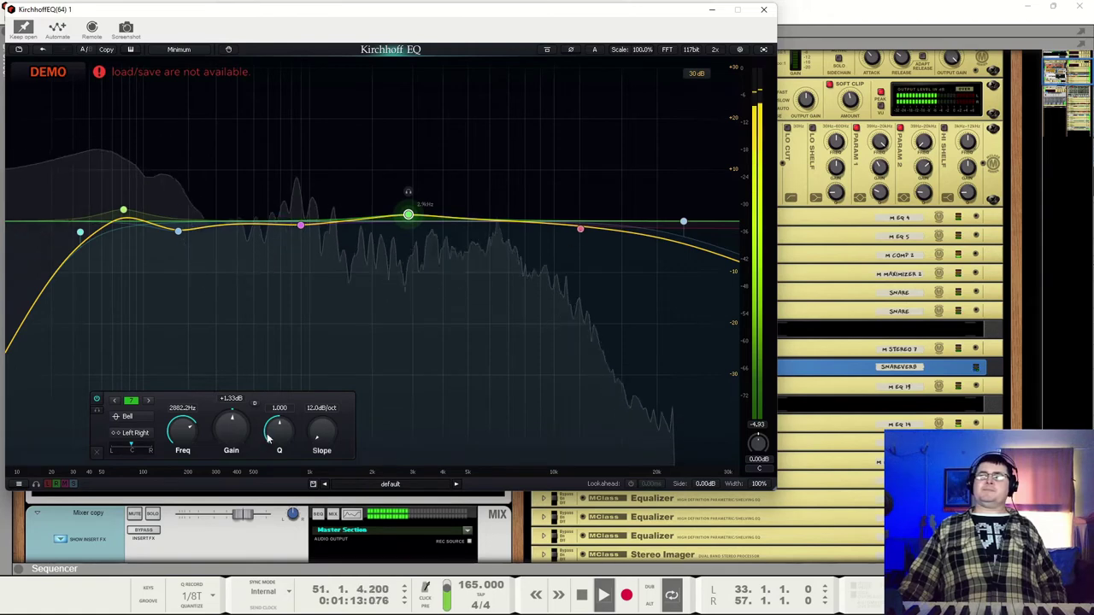
{"action": "left_click", "coordinate": [581, 230]}
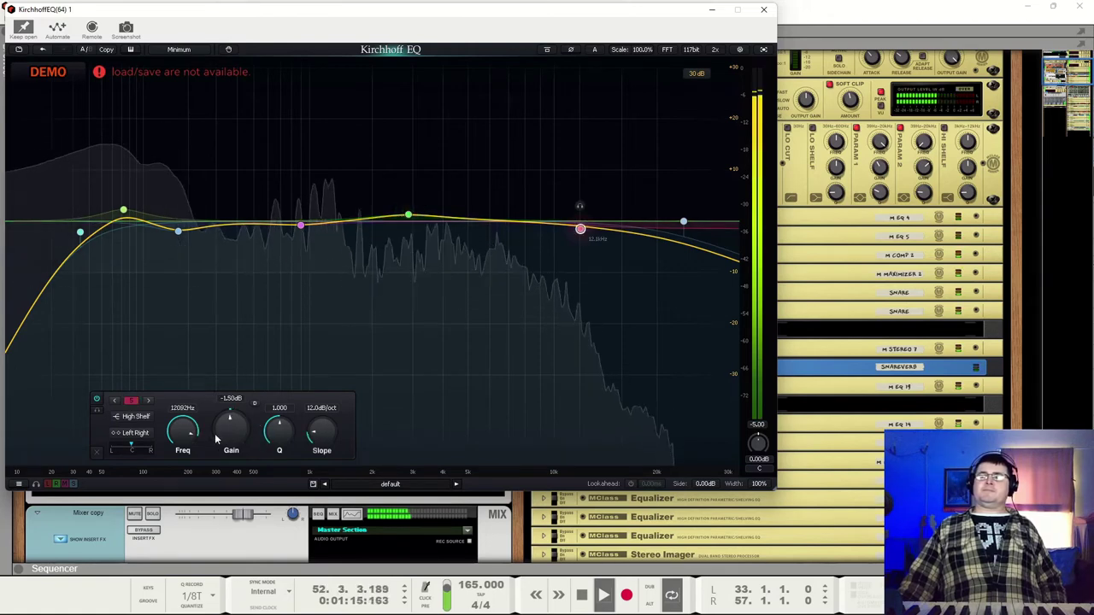
{"action": "scroll", "coordinate": [229, 434], "scroll_direction": "up", "scroll_amount": 9}
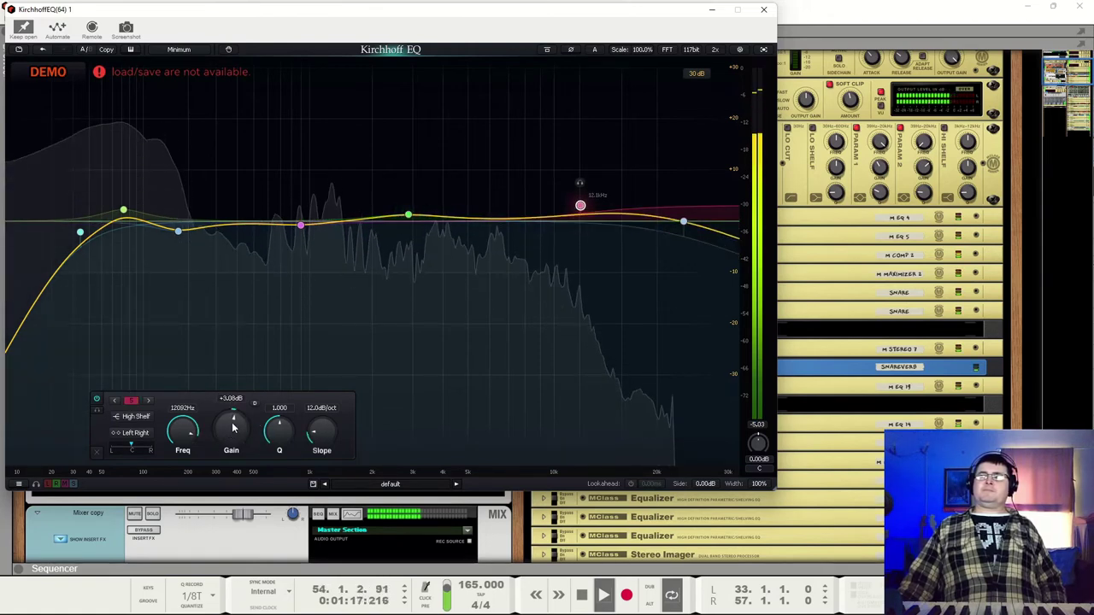
{"action": "scroll", "coordinate": [231, 432], "scroll_direction": "down", "scroll_amount": 3}
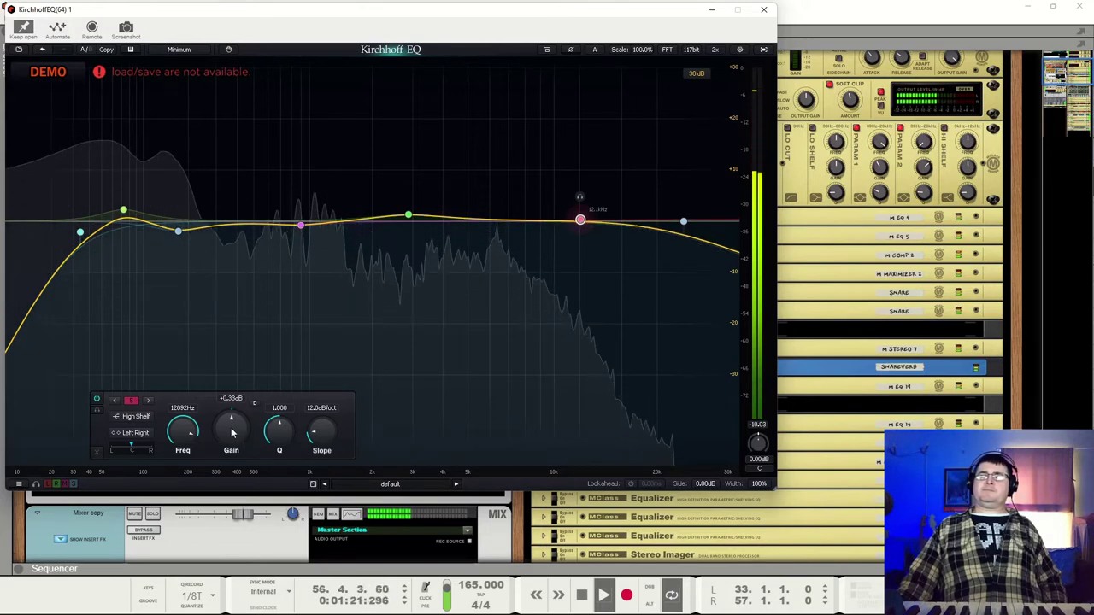
{"action": "left_click_drag", "start_coordinate": [580, 222], "coordinate": [544, 219]}
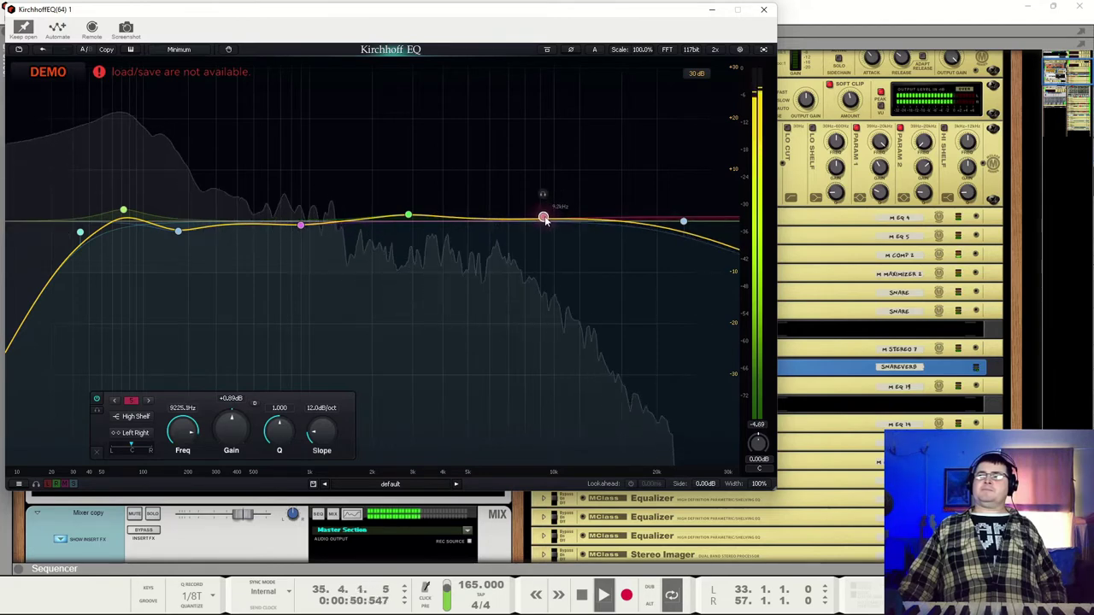
Step: Lower the frequency of the Low Pass band 6 slightly, and change band 5 from a High Shelf to a Bell
{"action": "left_click_drag", "start_coordinate": [684, 223], "coordinate": [662, 222]}
{"action": "left_click", "coordinate": [544, 218]}
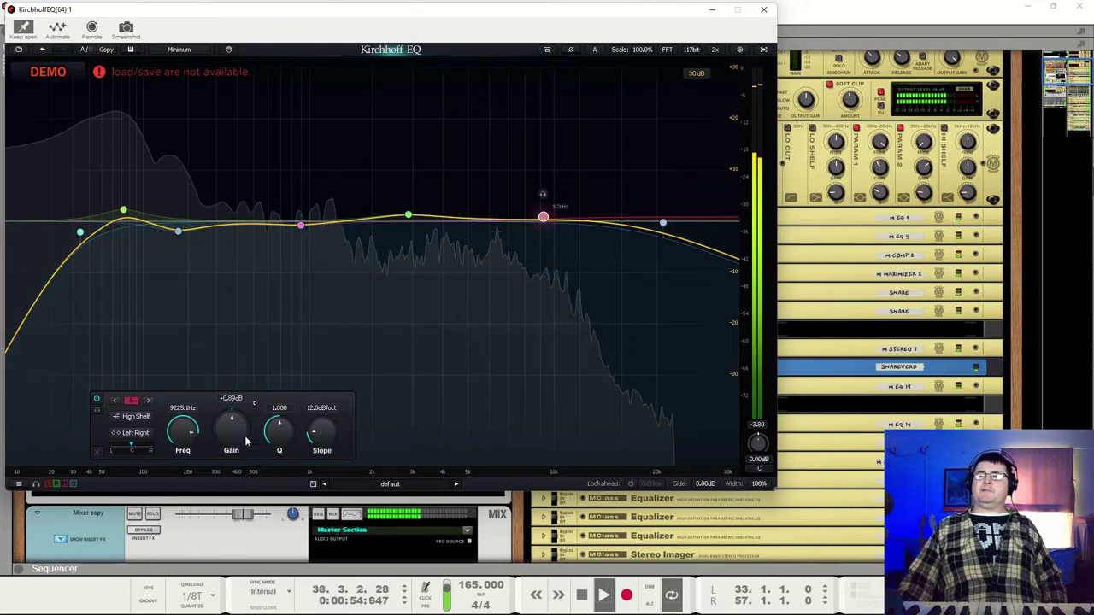
{"action": "left_click", "coordinate": [134, 416]}
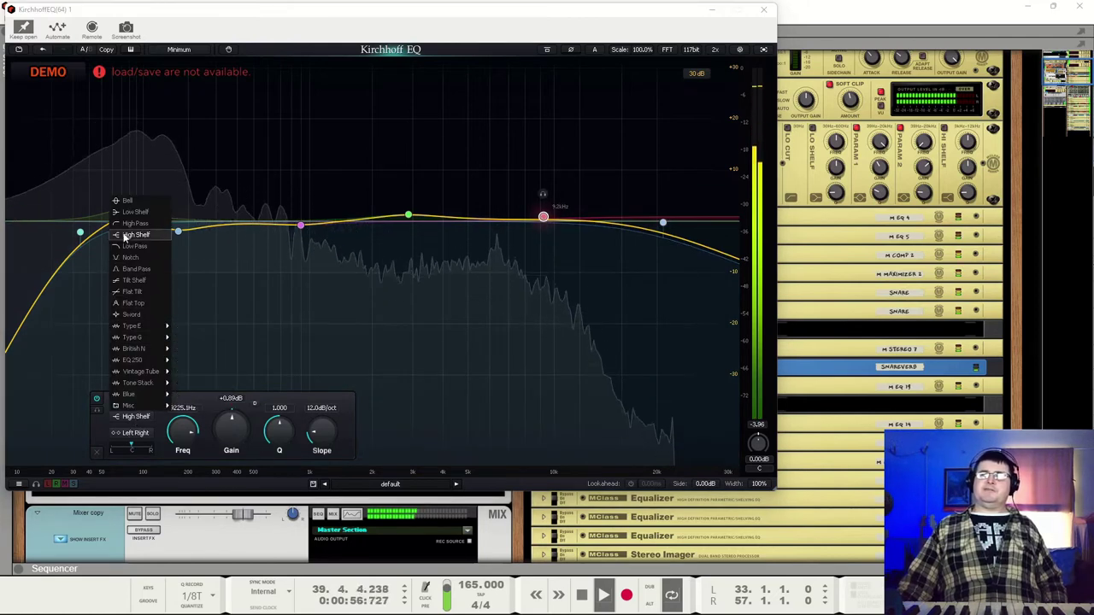
{"action": "left_click", "coordinate": [126, 200]}
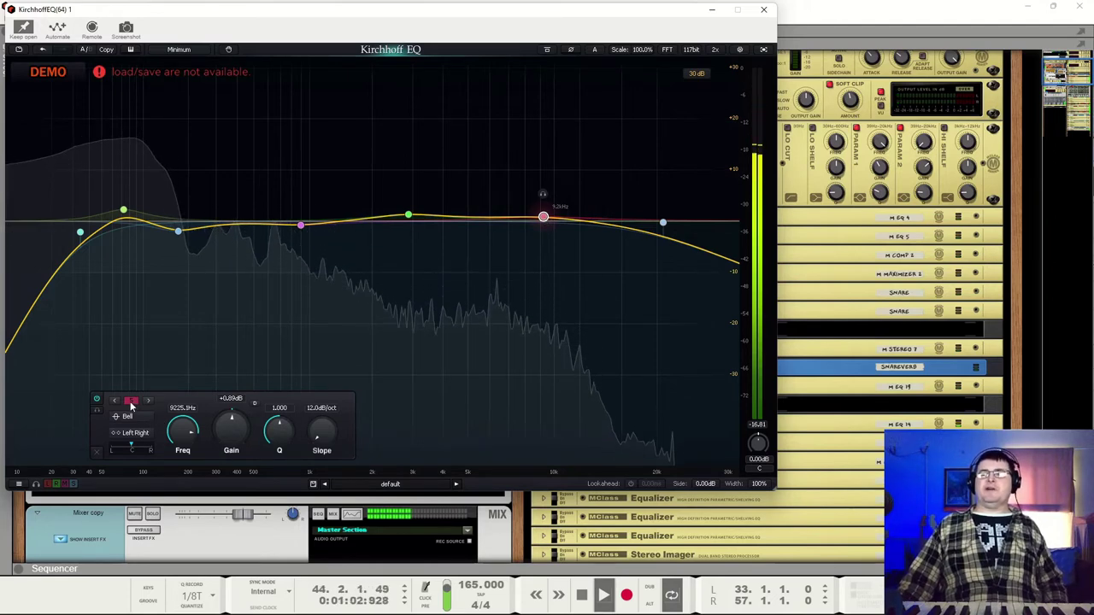
Step: Compare the mix with the whole Kirchhoff EQ bypassed and active, and listen again to a short stretch of playback
{"action": "left_click", "coordinate": [547, 49]}
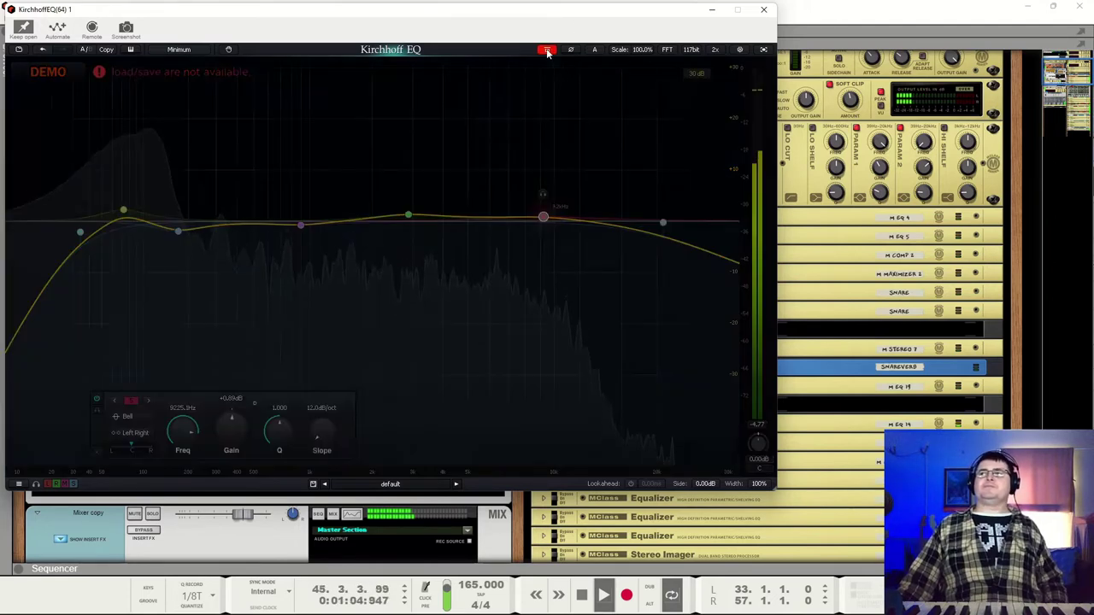
{"action": "left_click", "coordinate": [547, 49]}
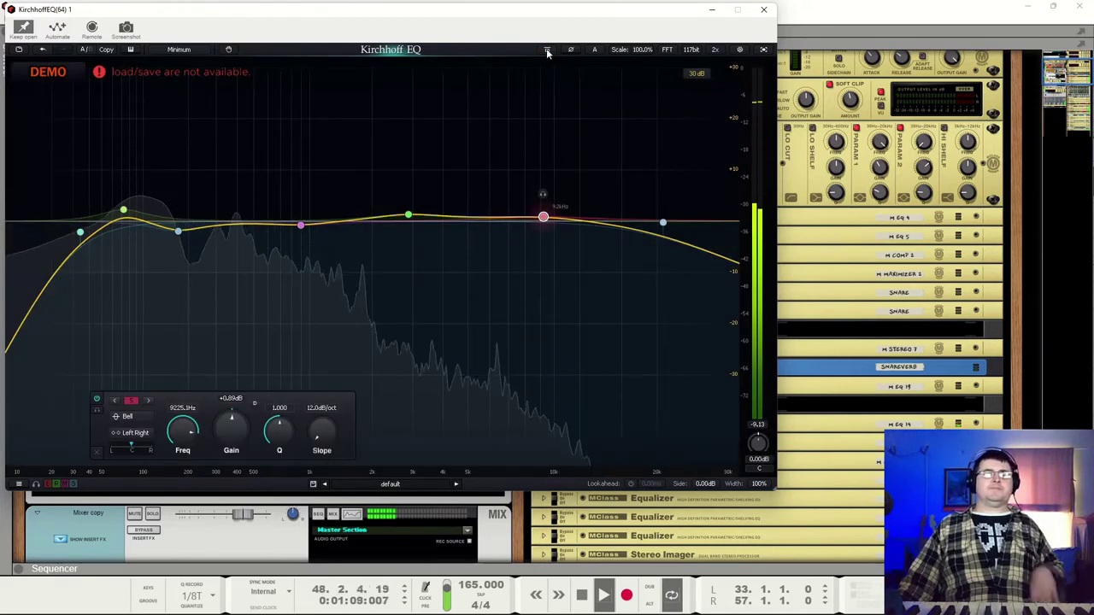
{"action": "key", "text": "space"}
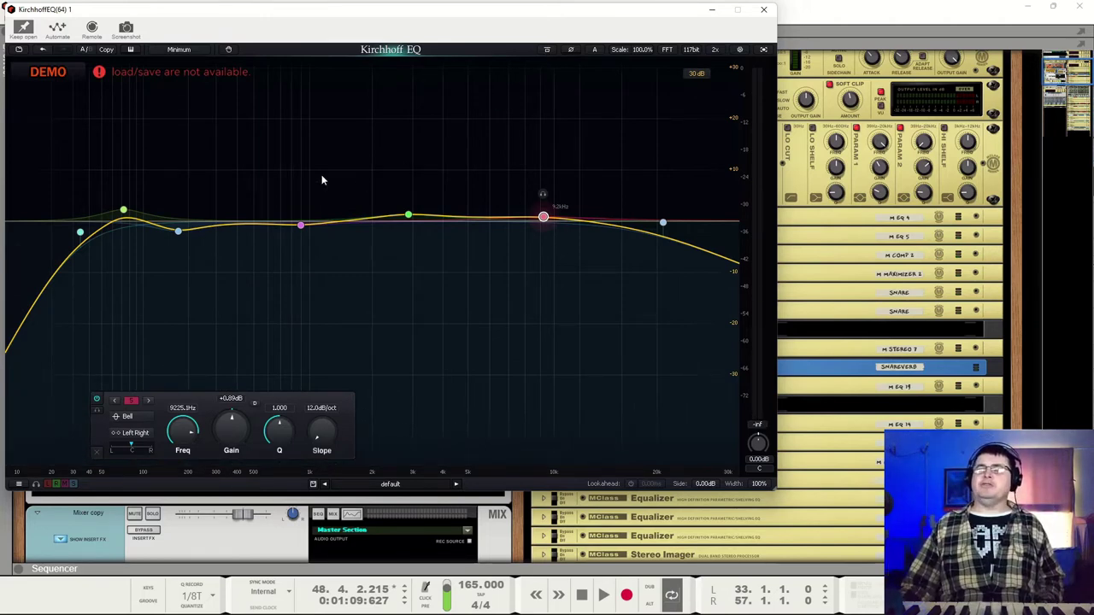
{"action": "key", "text": "space"}
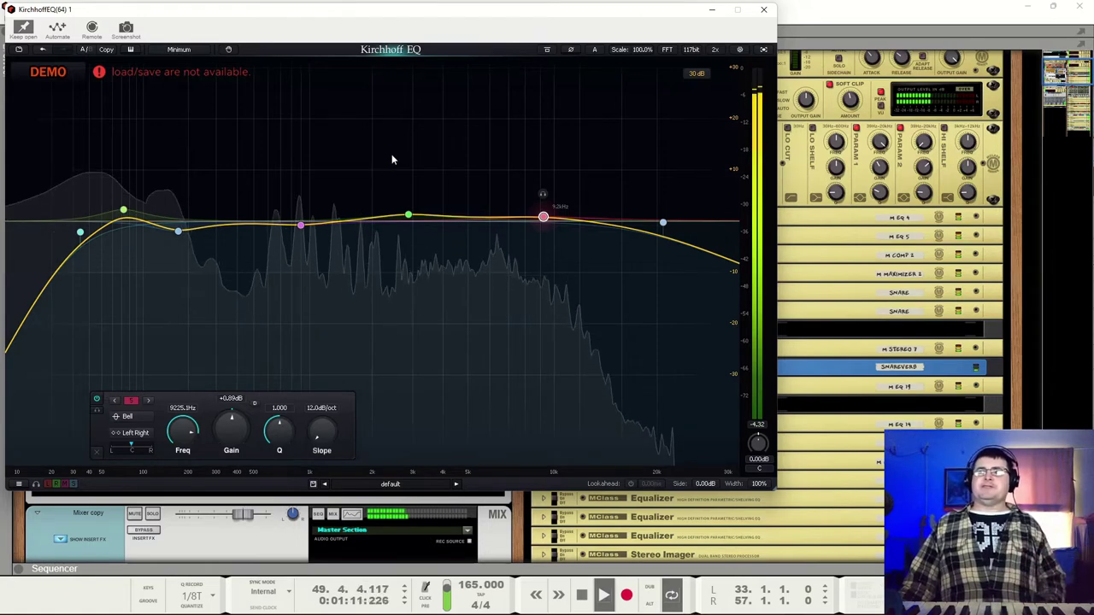
{"action": "key", "text": "space"}
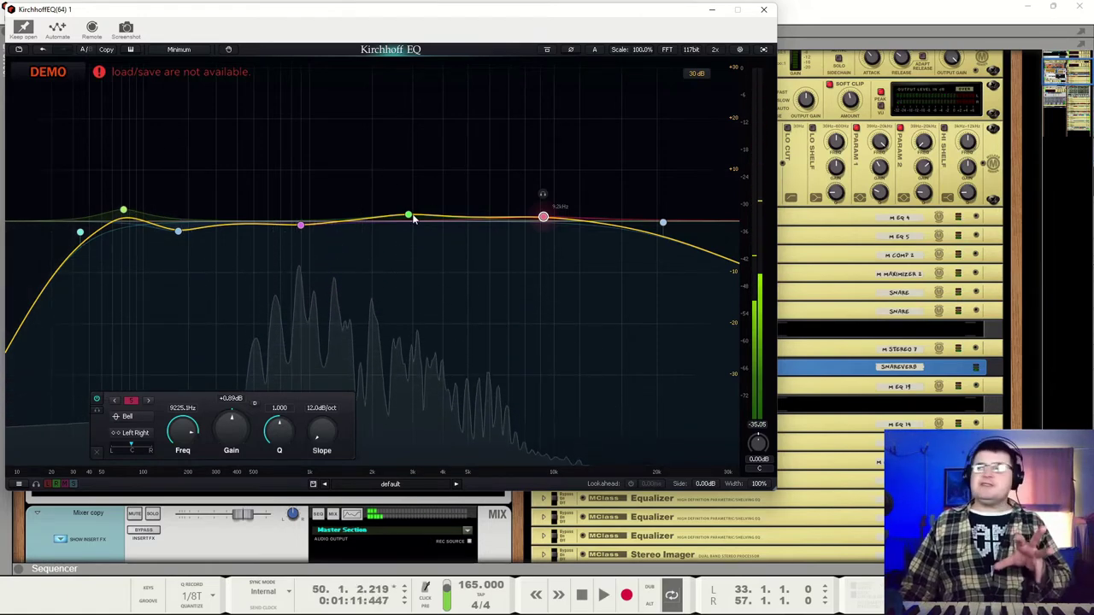
Step: Make band 7 dynamic with an Above range of -4.4 dB, and audition it with the Above section off and on
{"action": "left_click", "coordinate": [408, 214]}
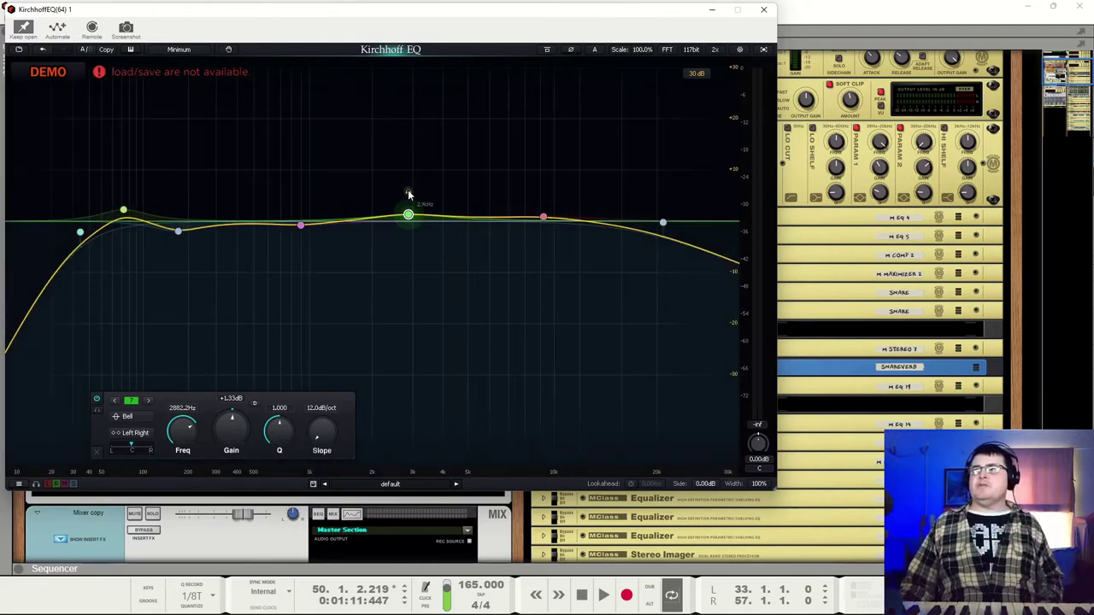
{"action": "left_click", "coordinate": [254, 404]}
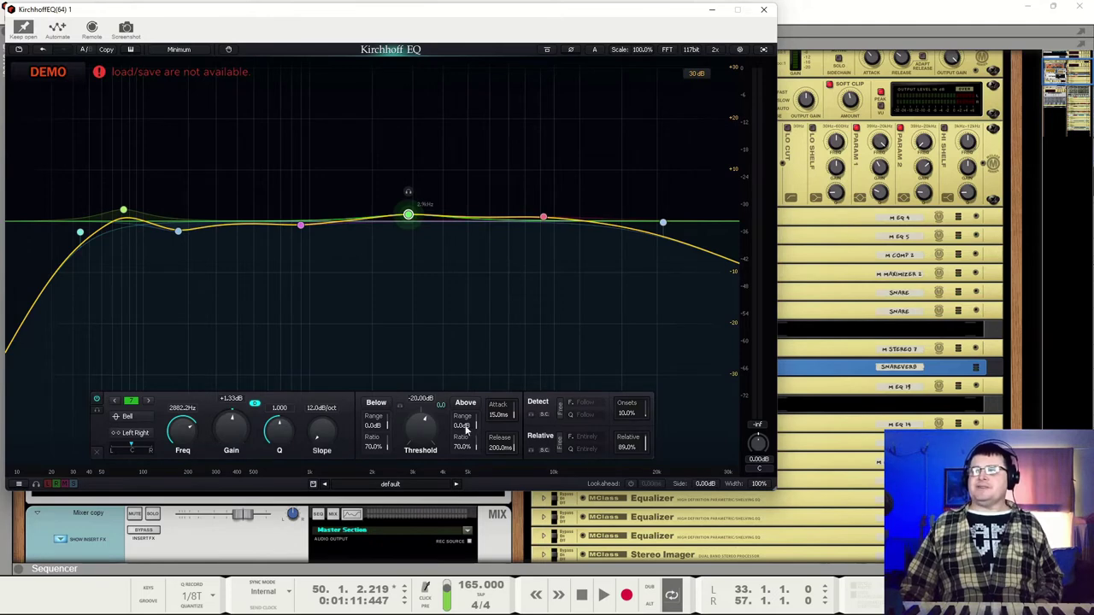
{"action": "left_click_drag", "start_coordinate": [465, 437], "coordinate": [466, 466]}
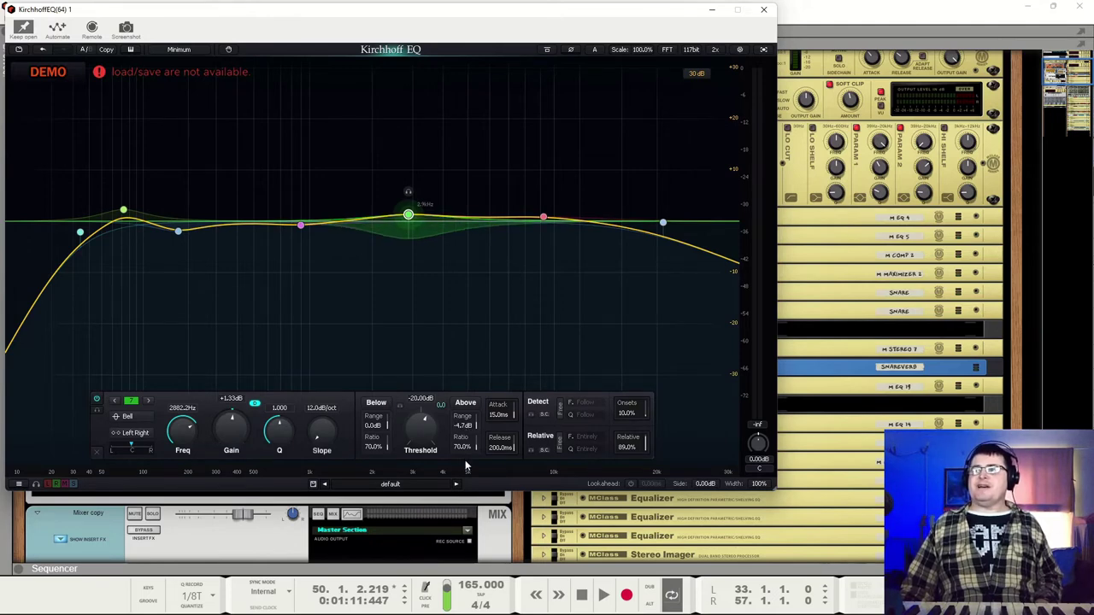
{"action": "key", "text": "space"}
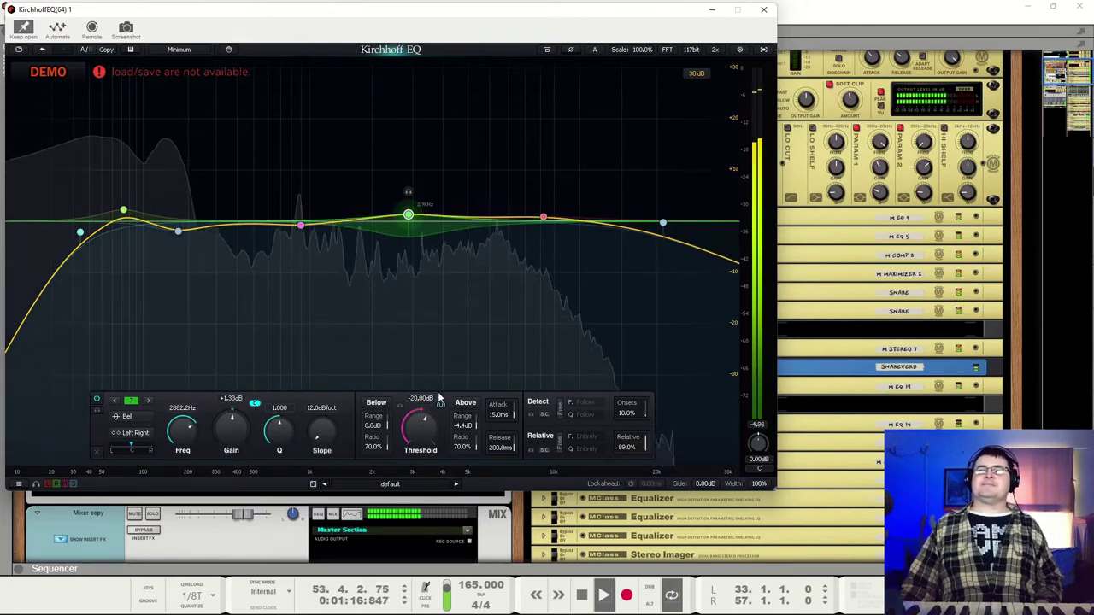
{"action": "left_click", "coordinate": [464, 404]}
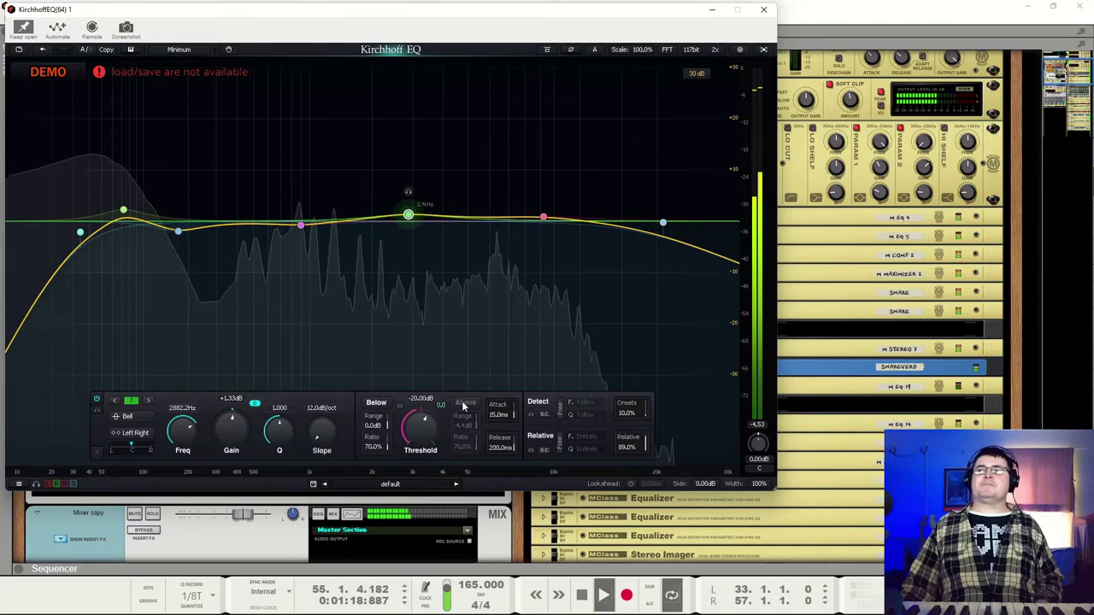
{"action": "left_click", "coordinate": [464, 403]}
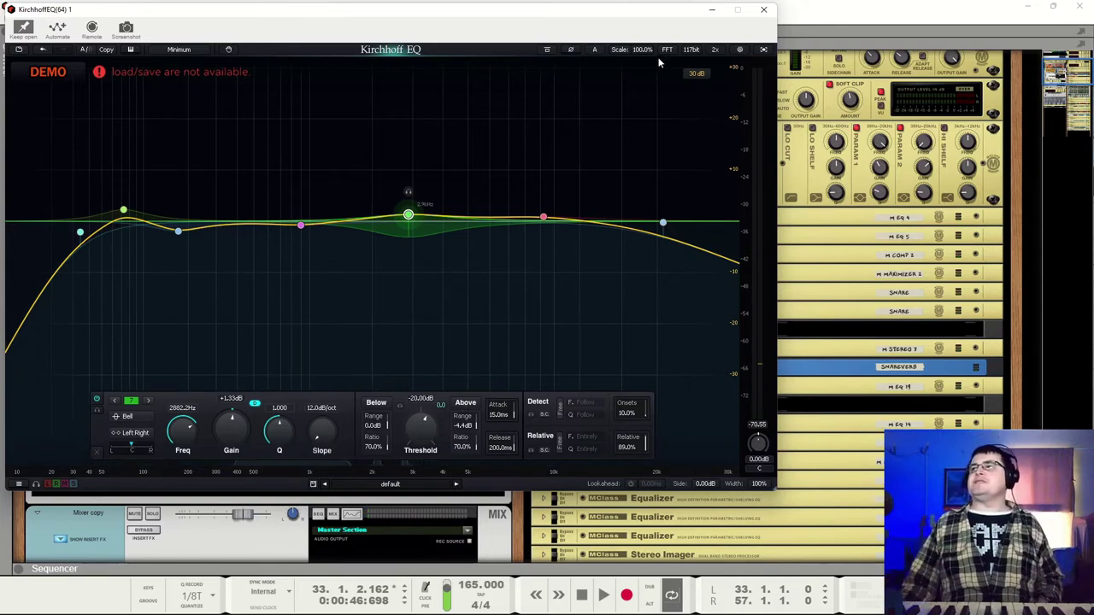
Step: Close the Kirchhoff EQ editor and delete the KirchhoffEQ(64) device from the master chain
{"action": "left_click", "coordinate": [767, 9]}
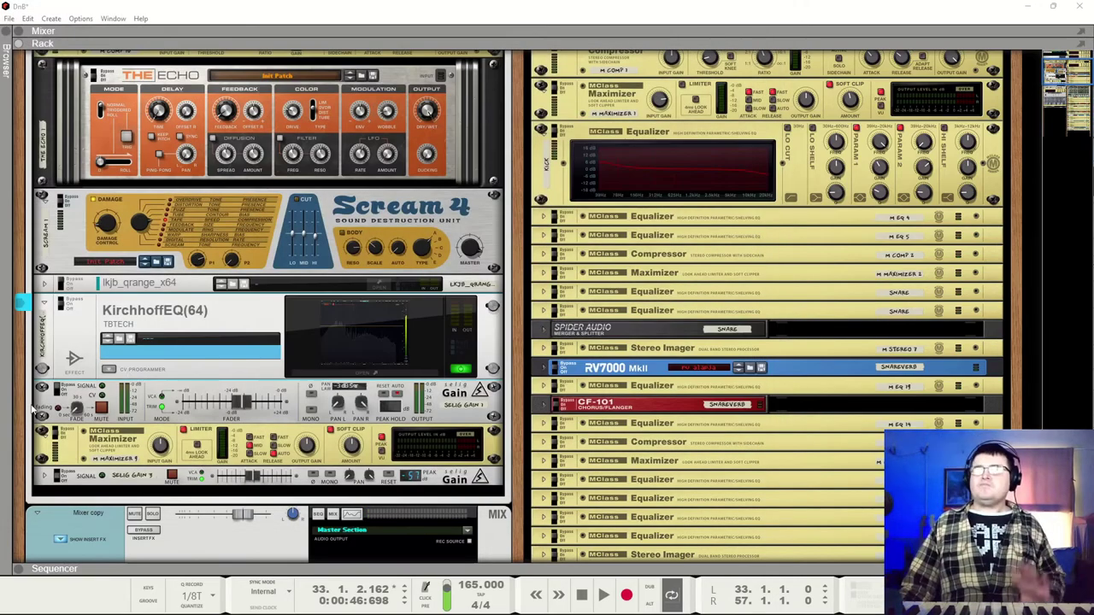
{"action": "left_click", "coordinate": [81, 312]}
{"action": "key", "text": "Delete"}
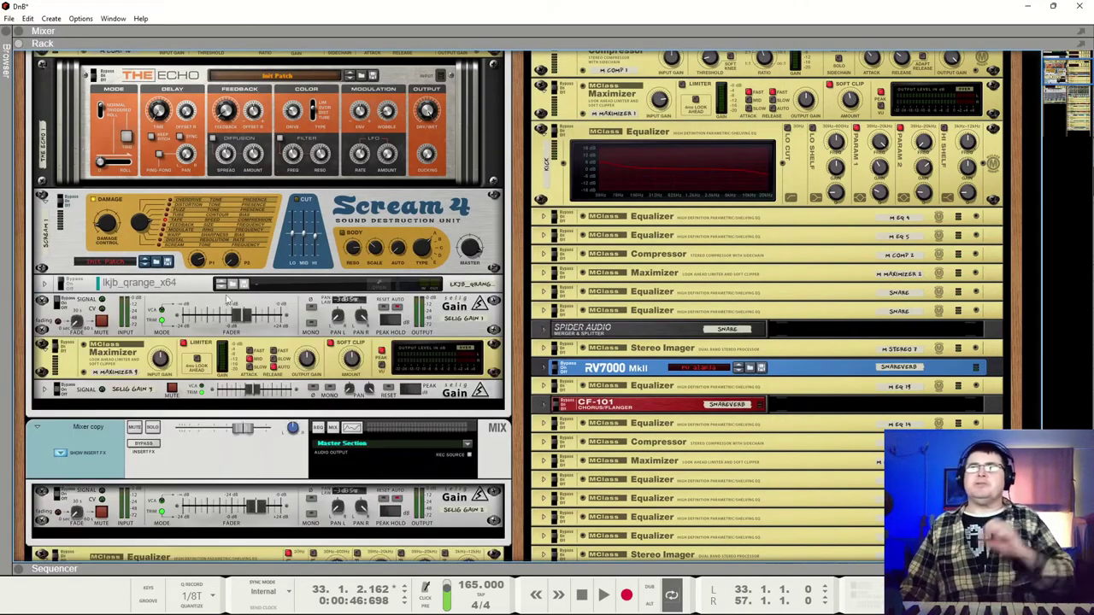
Step: Compare the mix with the lkjb_qrange_x64 device switched off and on during playback, and unfold the device in the rack
{"action": "left_click", "coordinate": [63, 284]}
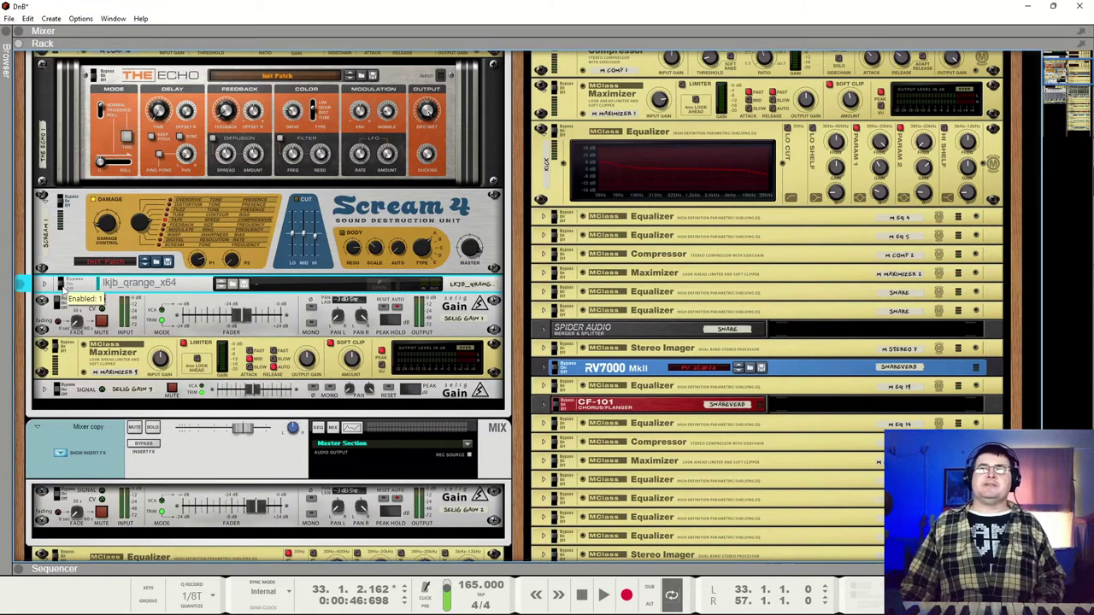
{"action": "key", "text": "space"}
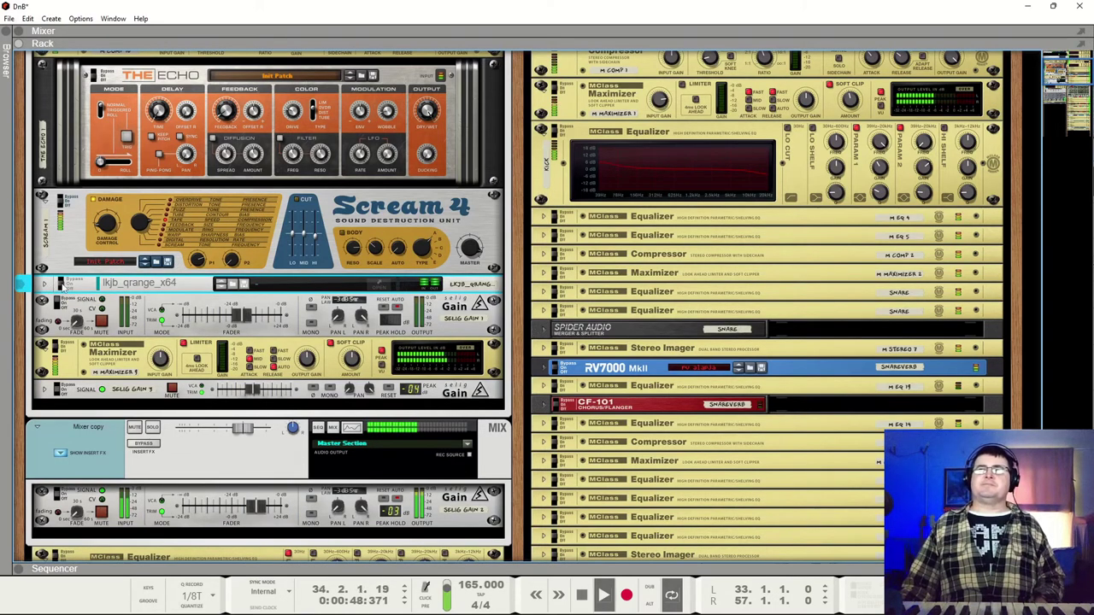
{"action": "left_click", "coordinate": [65, 287]}
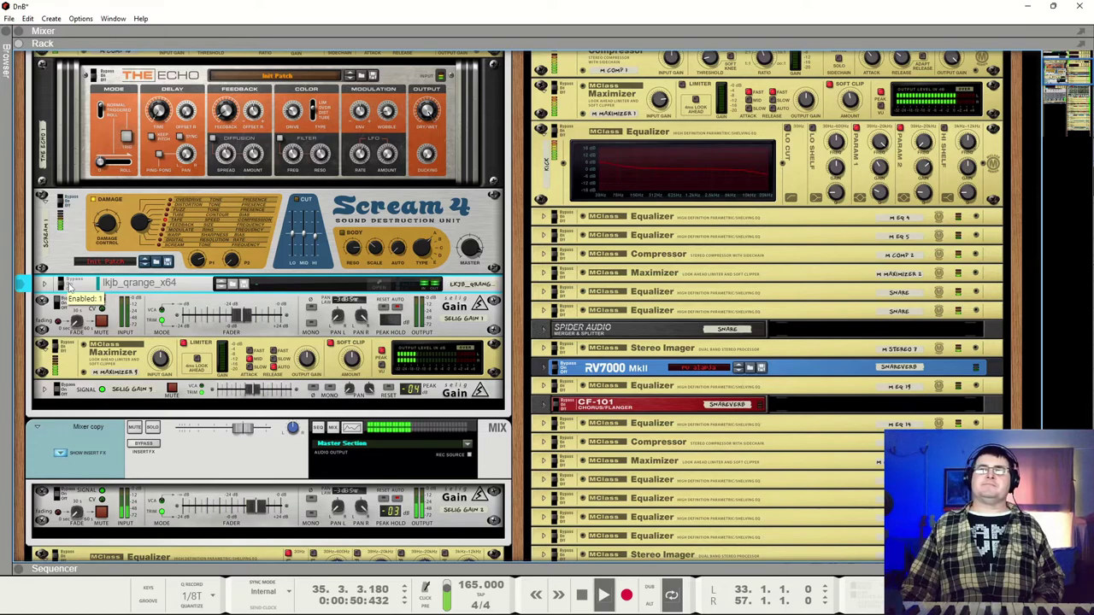
{"action": "left_click", "coordinate": [45, 284]}
{"action": "scroll", "coordinate": [256, 304], "scroll_direction": "down", "scroll_amount": 3}
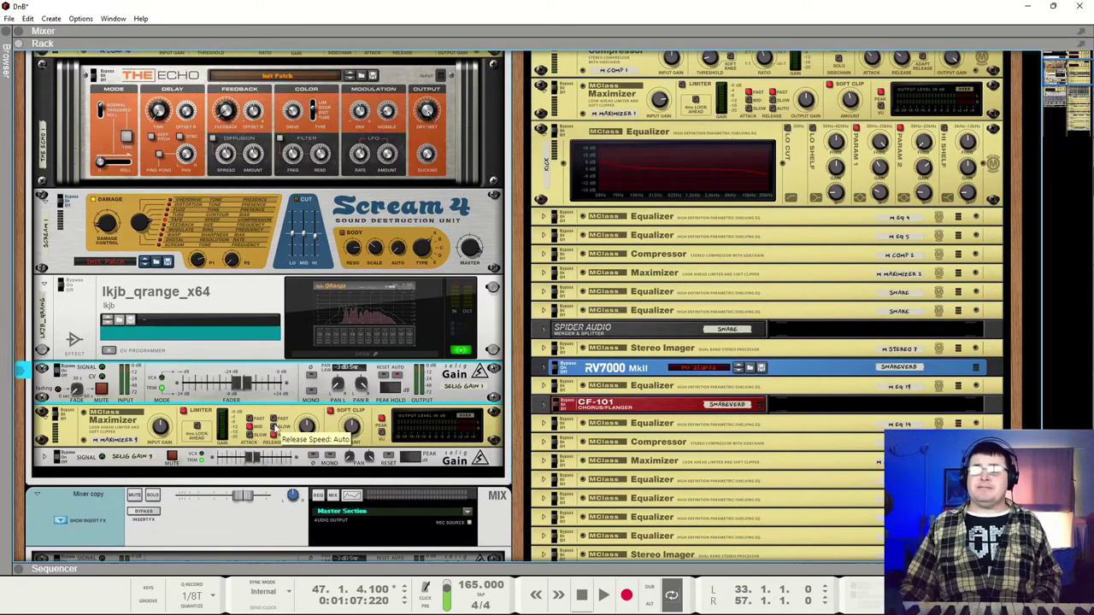
Step: Compare the mix with the Limiter of the master chain's MClass Maximizer switched off and on during playback
{"action": "key", "text": "space"}
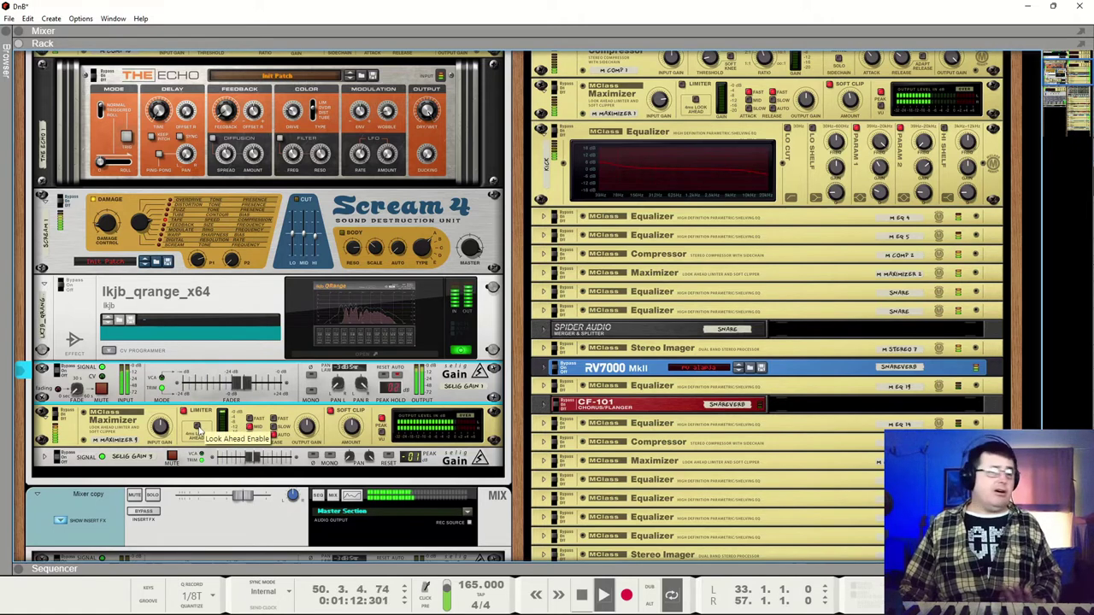
{"action": "left_click", "coordinate": [185, 412]}
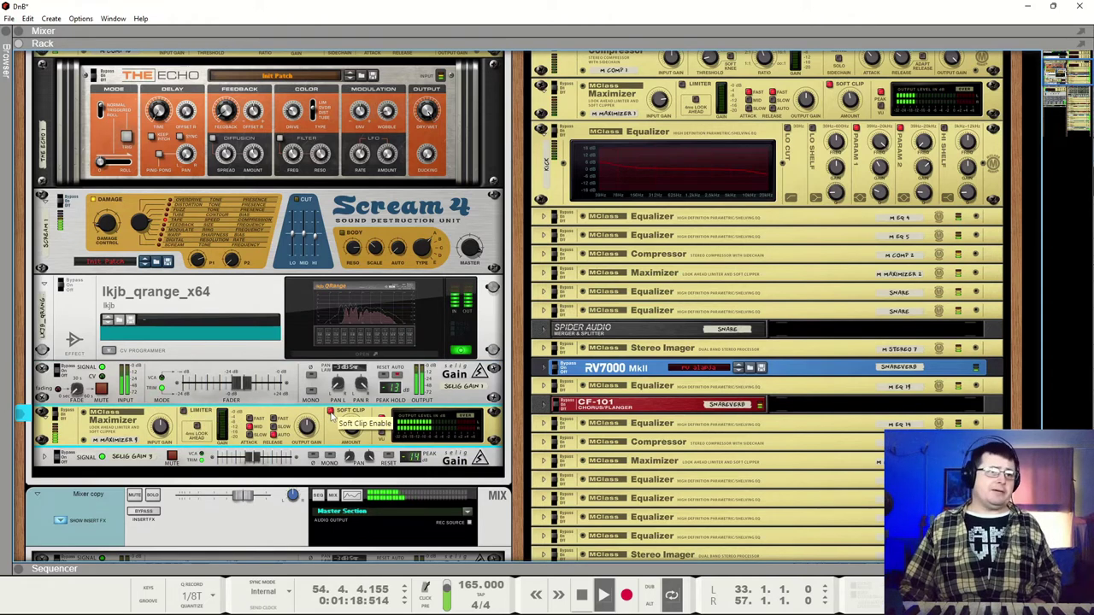
{"action": "left_click", "coordinate": [184, 413]}
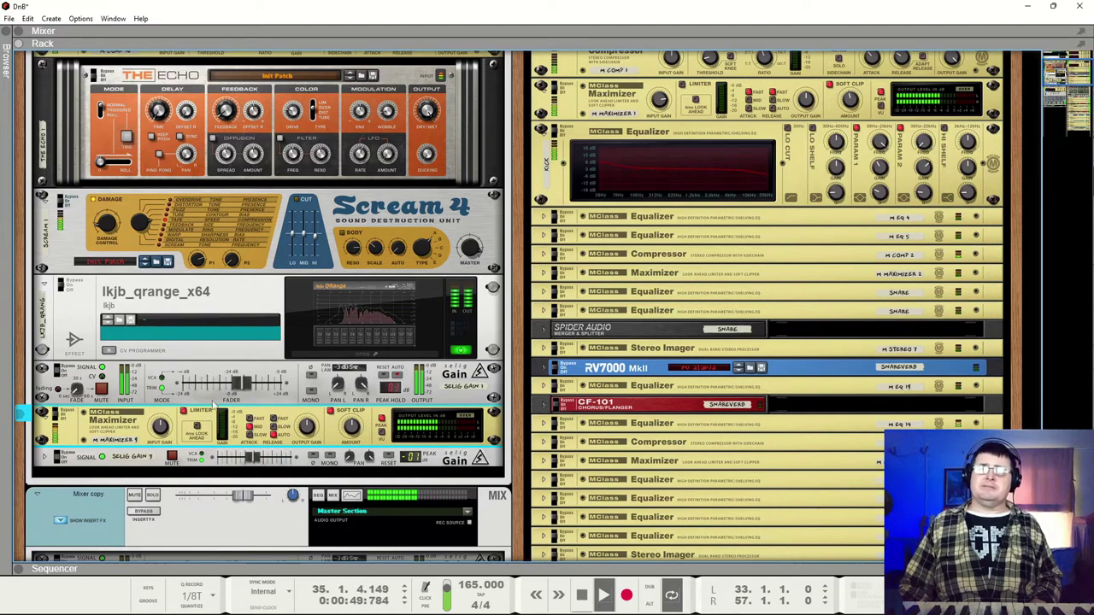
{"action": "key", "text": "space"}
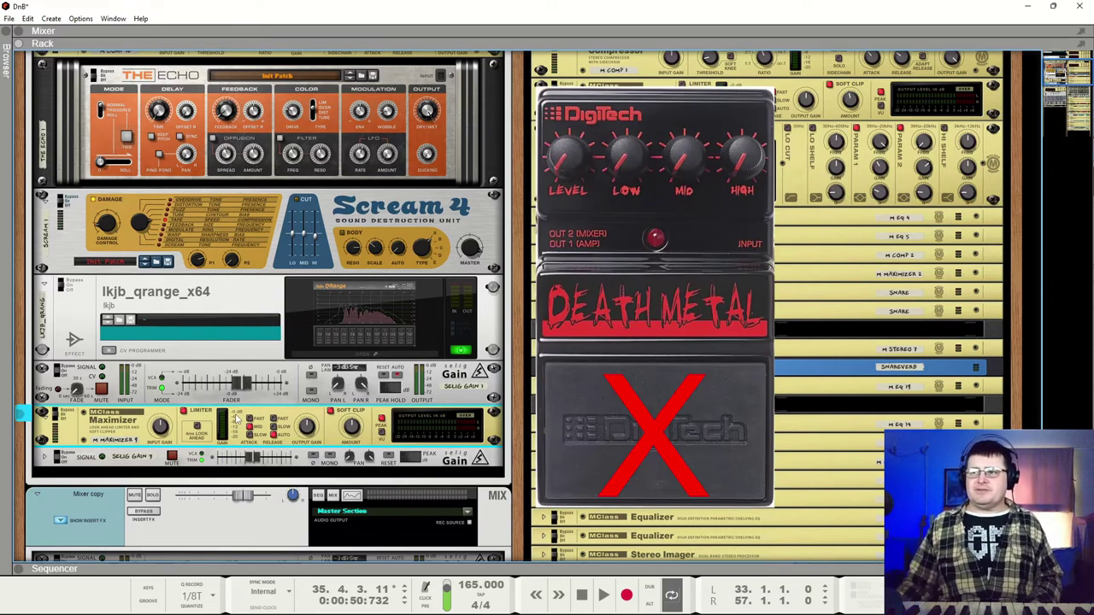
Step: Audition playback with Selig Gain 1's trim gain pushed to 11.6 dB, and bring it back to 5.0 dB
{"action": "key", "text": "space"}
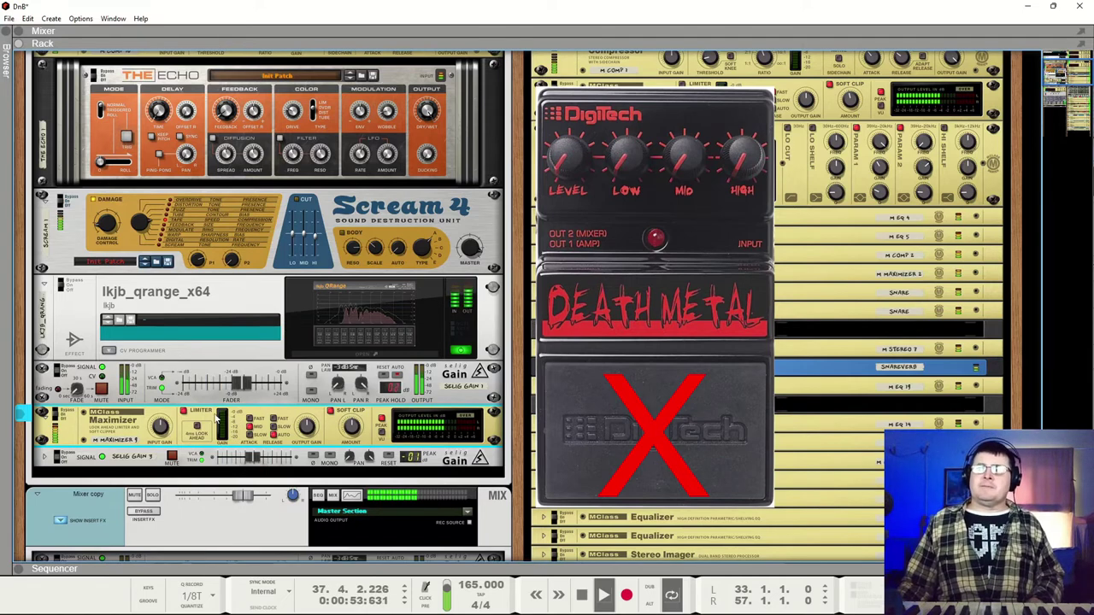
{"action": "mouse_move", "coordinate": [246, 386]}
{"action": "left_mouse_down"}
{"action": "mouse_move", "coordinate": [232, 392]}
{"action": "mouse_move", "coordinate": [245, 391]}
{"action": "left_mouse_up"}
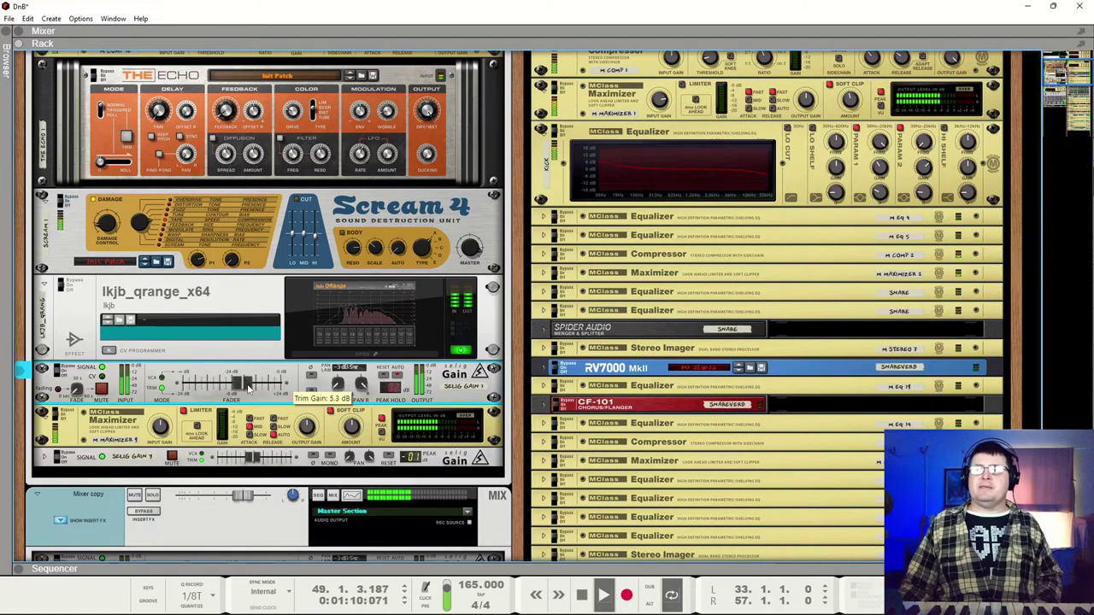
{"action": "left_click_drag", "start_coordinate": [250, 389], "coordinate": [263, 389]}
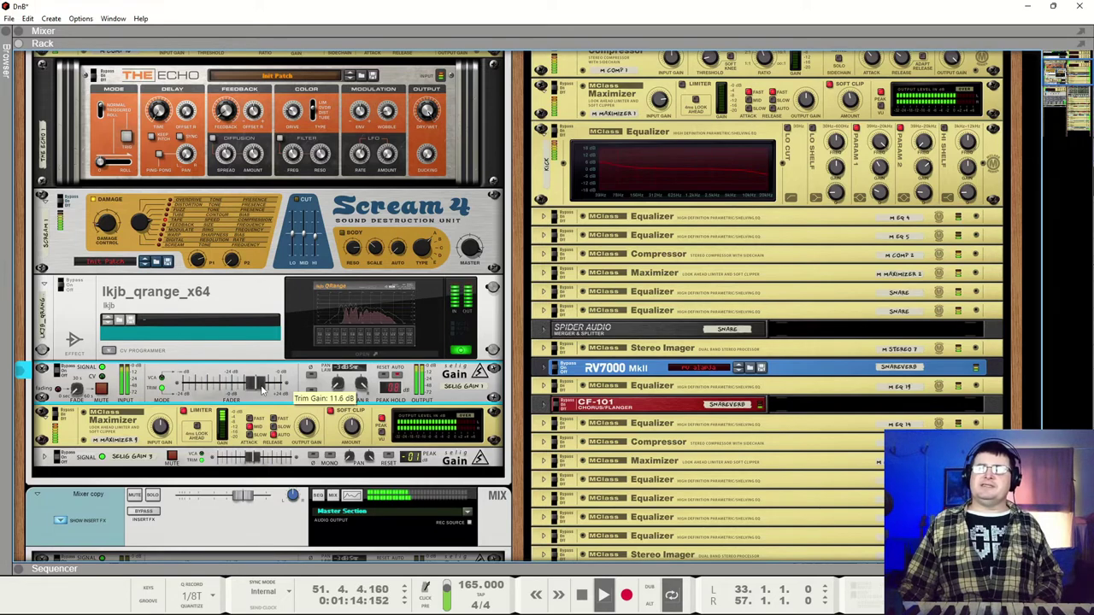
{"action": "scroll", "coordinate": [262, 389], "scroll_direction": "up", "scroll_amount": 3}
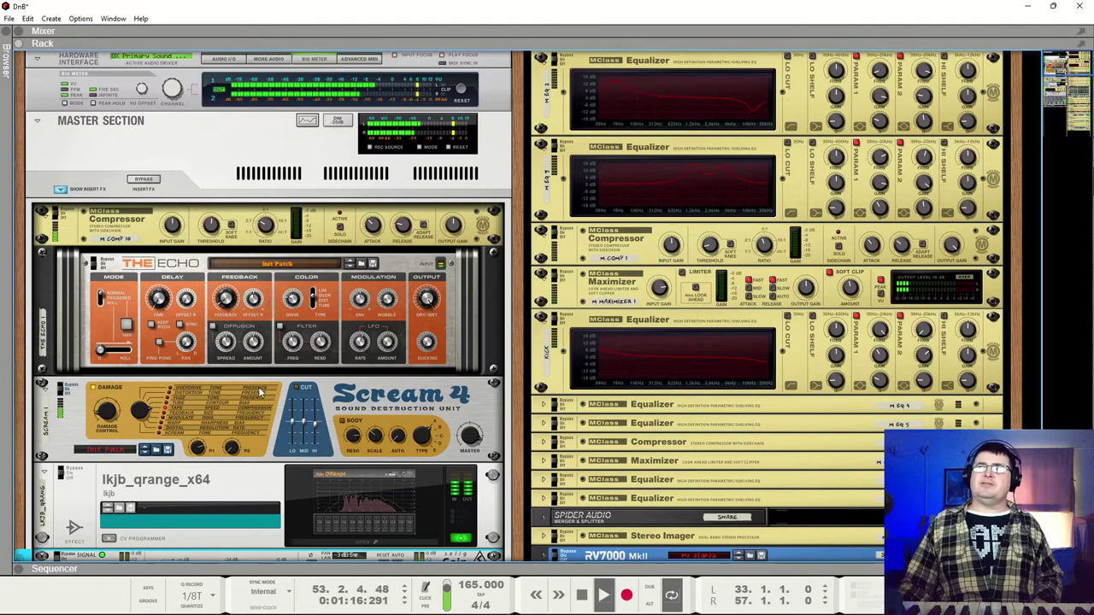
{"action": "scroll", "coordinate": [320, 389], "scroll_direction": "down", "scroll_amount": 4}
{"action": "scroll", "coordinate": [320, 389], "scroll_direction": "down", "scroll_amount": 3}
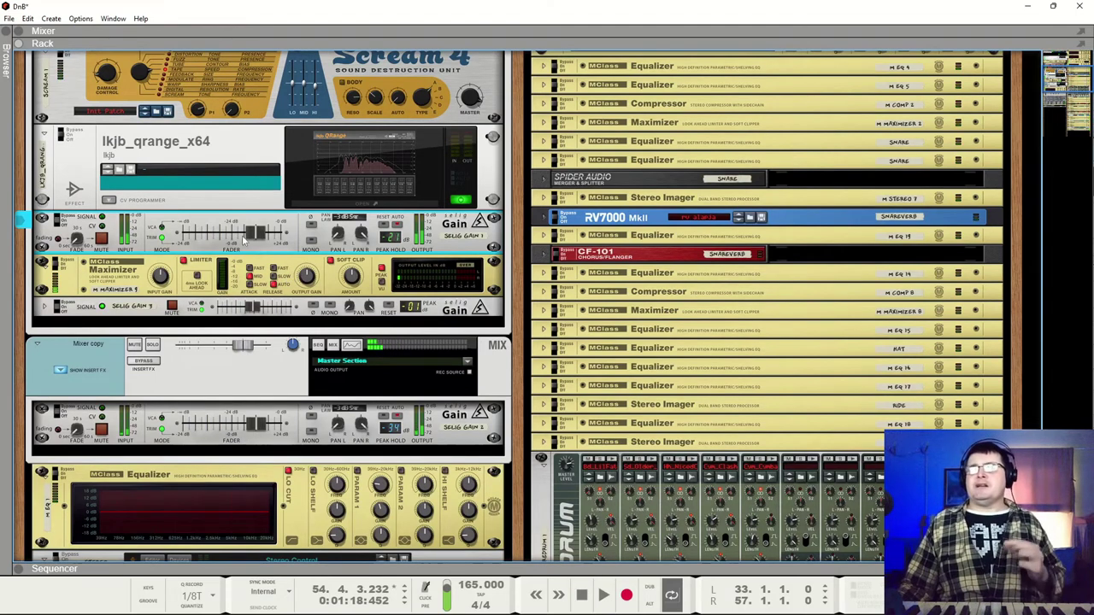
{"action": "left_click_drag", "start_coordinate": [254, 234], "coordinate": [241, 242]}
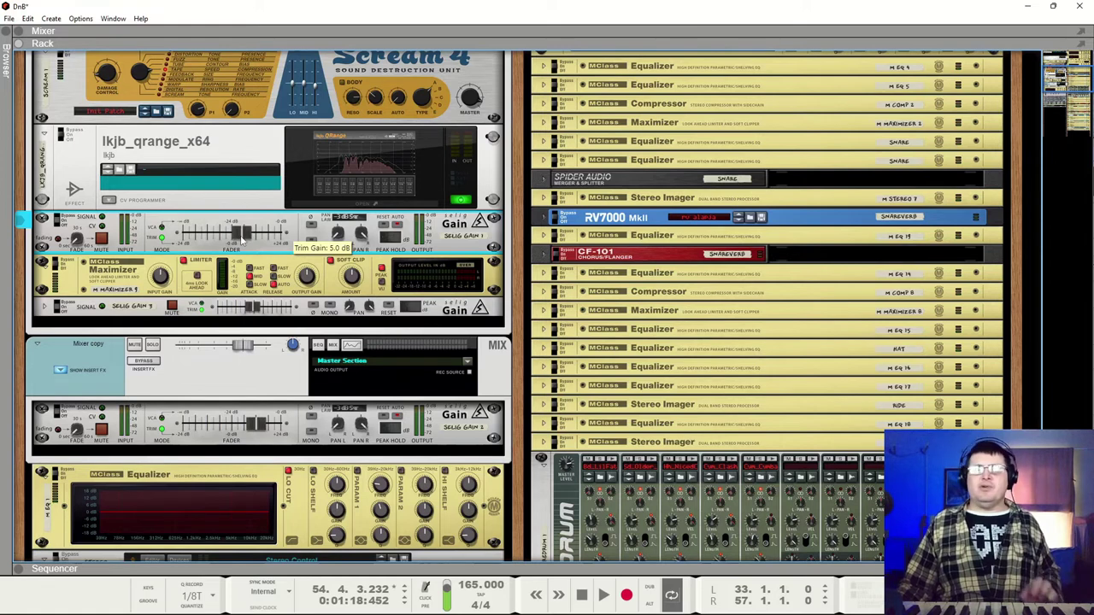
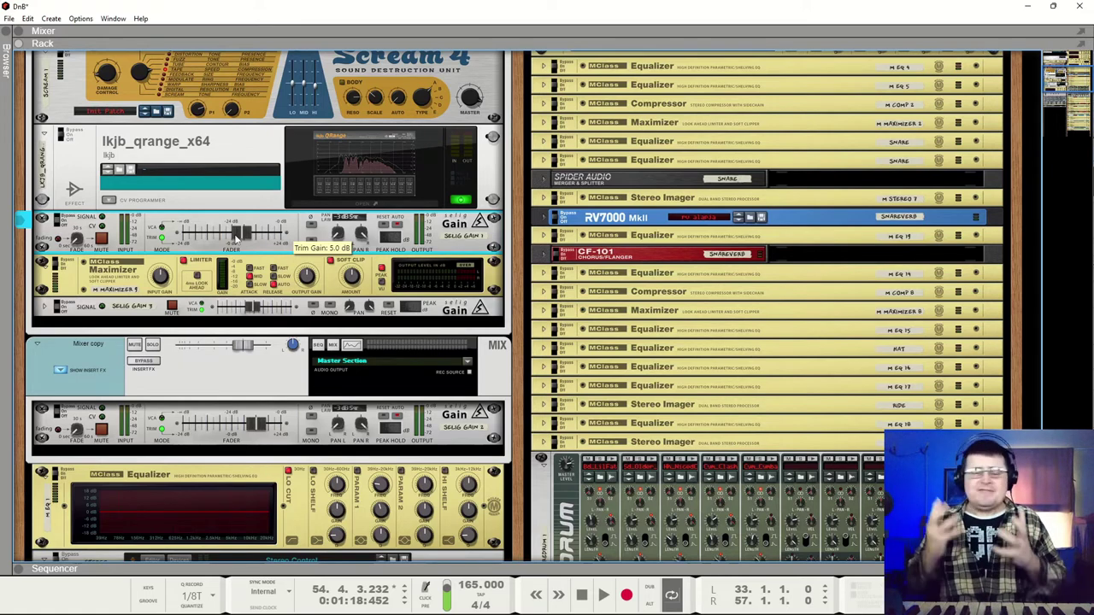
Step: Play a short stretch of the mix and examine the RMS and peak levels on the Big Meter
{"action": "scroll", "coordinate": [237, 239], "scroll_direction": "up", "scroll_amount": 10}
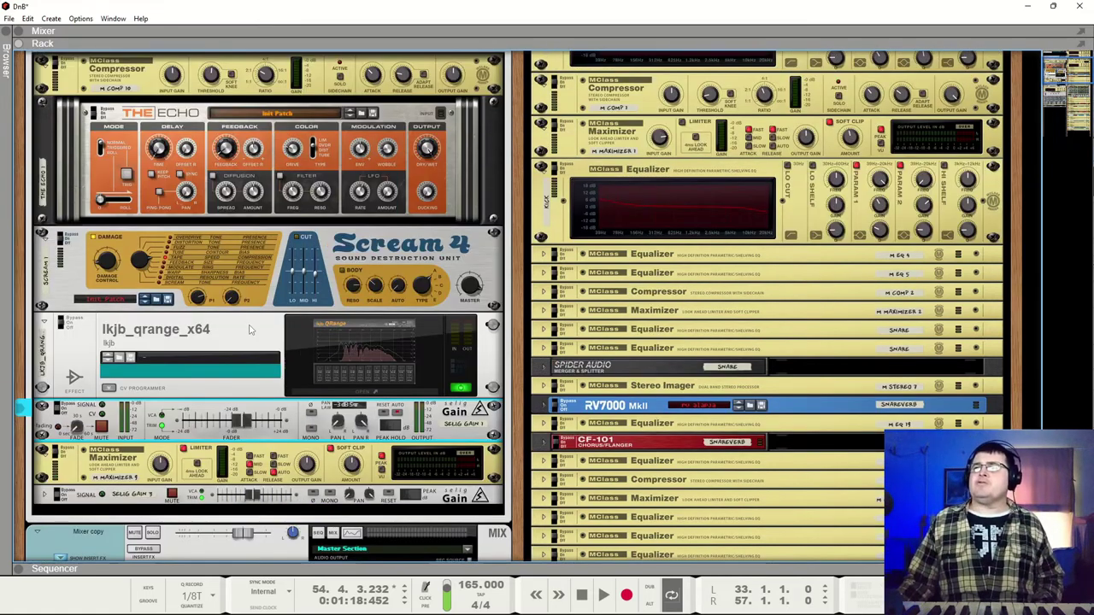
{"action": "key", "text": "space"}
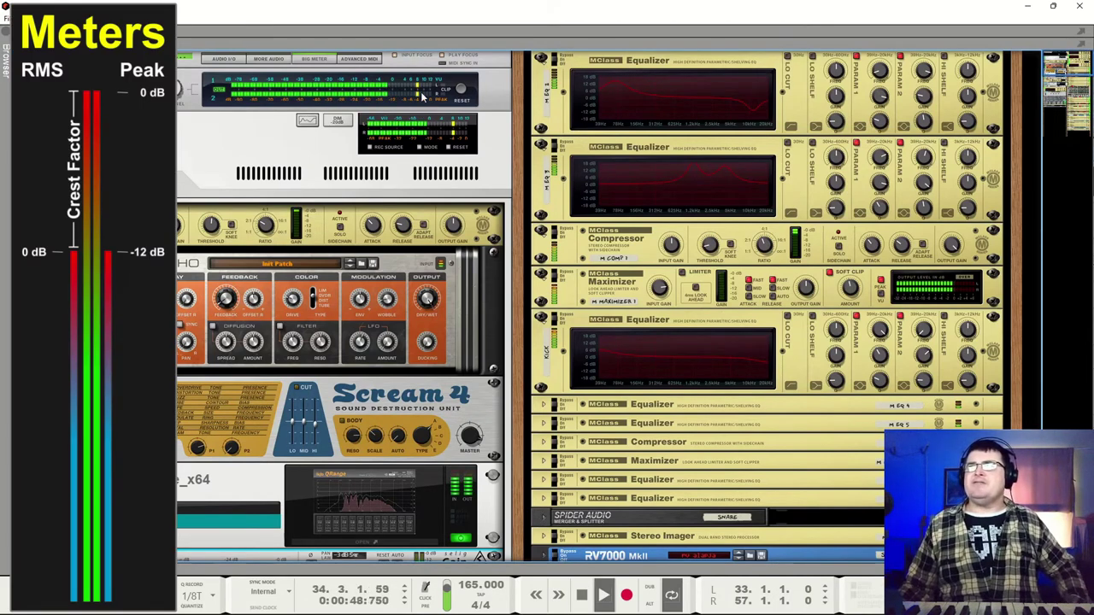
{"action": "key", "text": "space"}
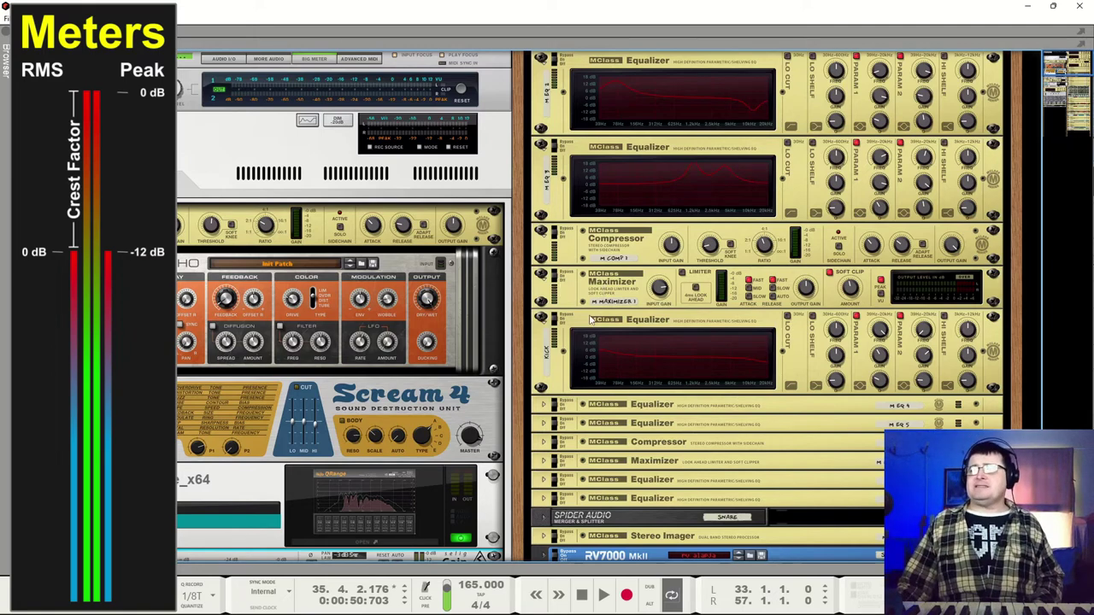
{"action": "scroll", "coordinate": [599, 342], "scroll_direction": "down", "scroll_amount": 2}
{"action": "scroll", "coordinate": [617, 366], "scroll_direction": "down", "scroll_amount": 5}
{"action": "scroll", "coordinate": [439, 56], "scroll_direction": "up", "scroll_amount": 7}
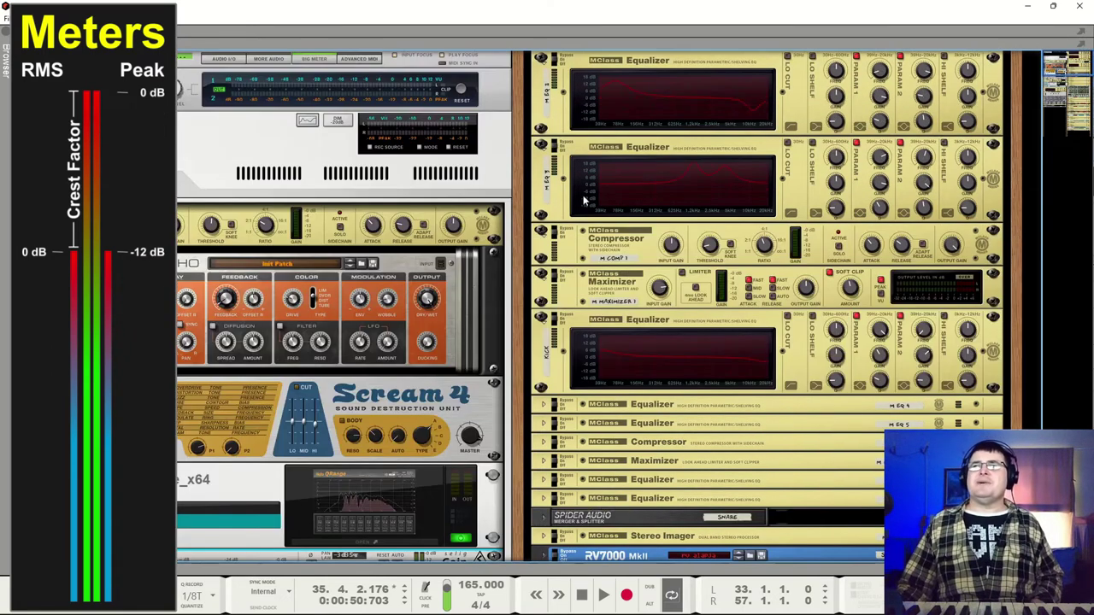
{"action": "scroll", "coordinate": [432, 265], "scroll_direction": "down", "scroll_amount": 6}
{"action": "scroll", "coordinate": [399, 86], "scroll_direction": "up", "scroll_amount": 5}
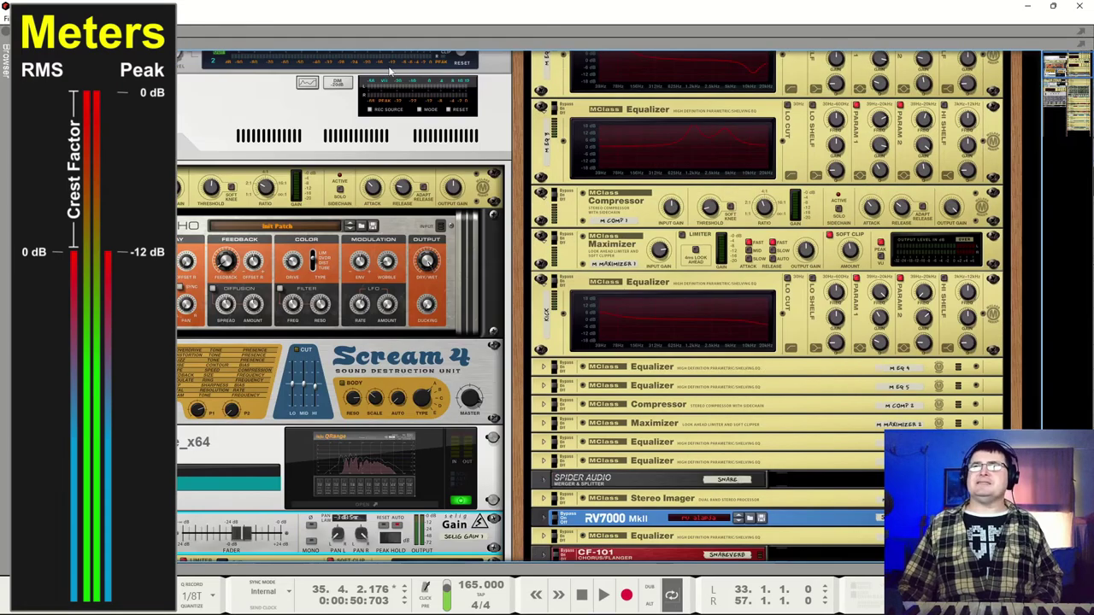
Step: Resume playback and compare the Big Meter levels with the Selig Gain and Maximizer meters in the master chain
{"action": "key", "text": "space"}
{"action": "scroll", "coordinate": [398, 85], "scroll_direction": "up", "scroll_amount": 1}
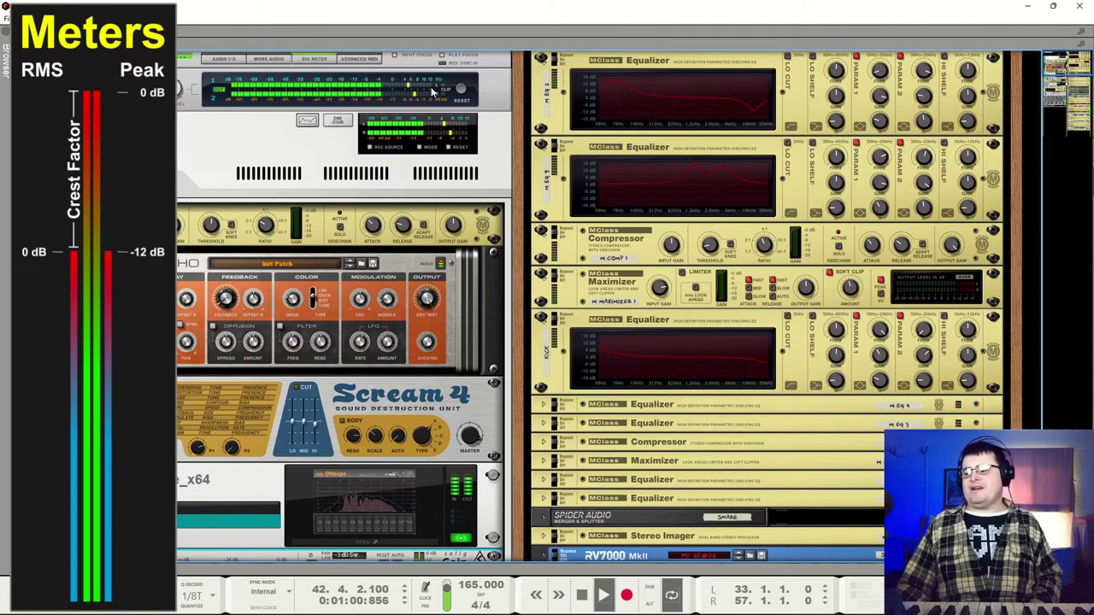
{"action": "scroll", "coordinate": [407, 309], "scroll_direction": "down", "scroll_amount": 8}
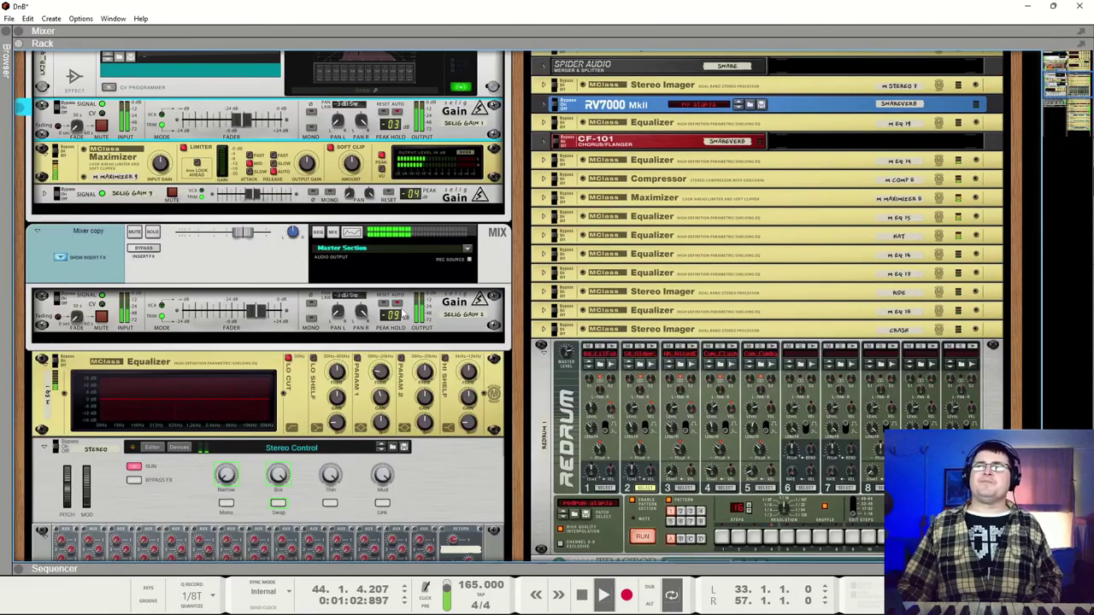
{"action": "scroll", "coordinate": [407, 310], "scroll_direction": "up", "scroll_amount": 3}
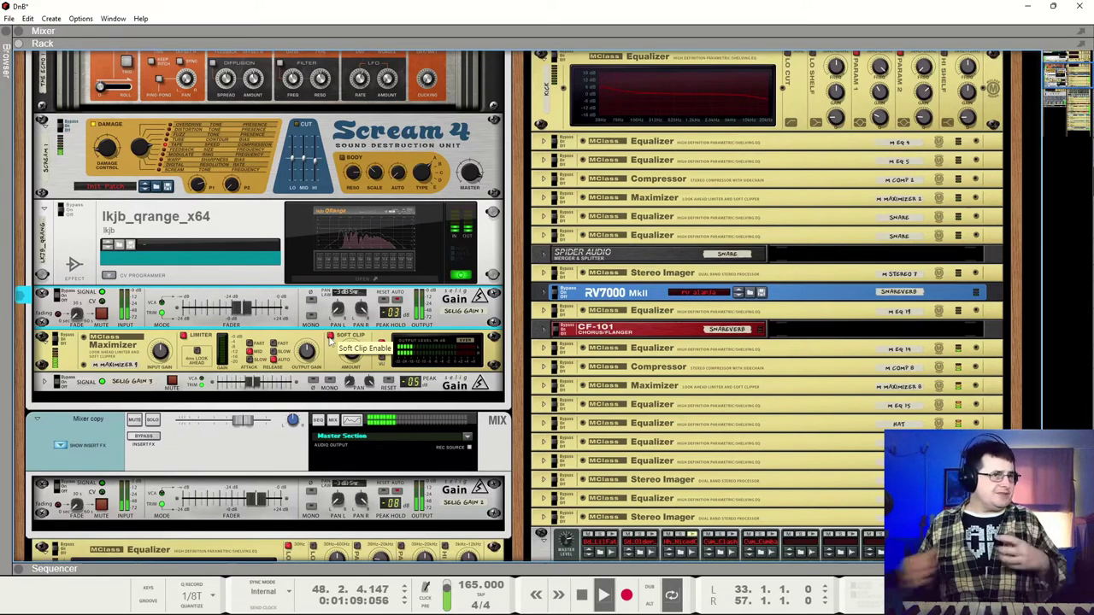
{"action": "scroll", "coordinate": [382, 341], "scroll_direction": "up", "scroll_amount": 5}
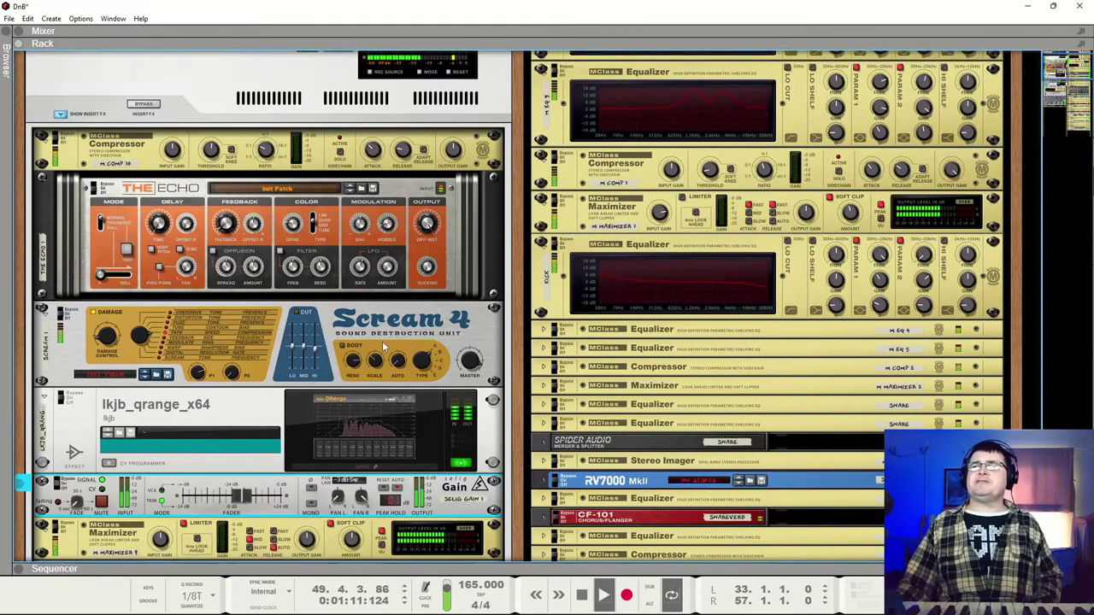
{"action": "key", "text": "space"}
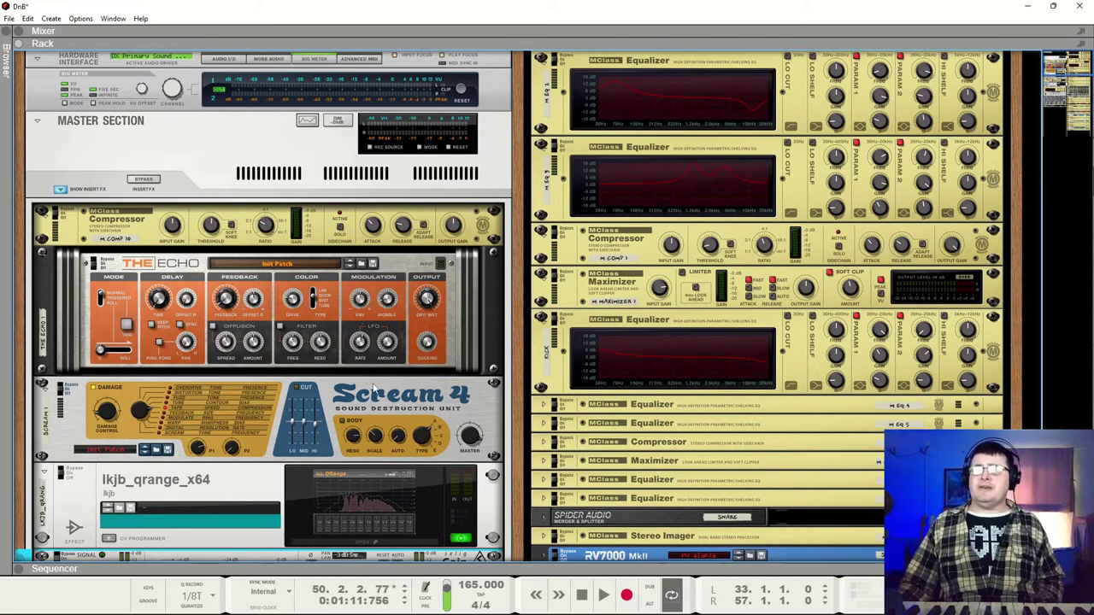
Step: Try a trim gain of -1.0 dB on the Selig Gain after the master Maximizer, and nudge it back up
{"action": "scroll", "coordinate": [373, 389], "scroll_direction": "down", "scroll_amount": 10}
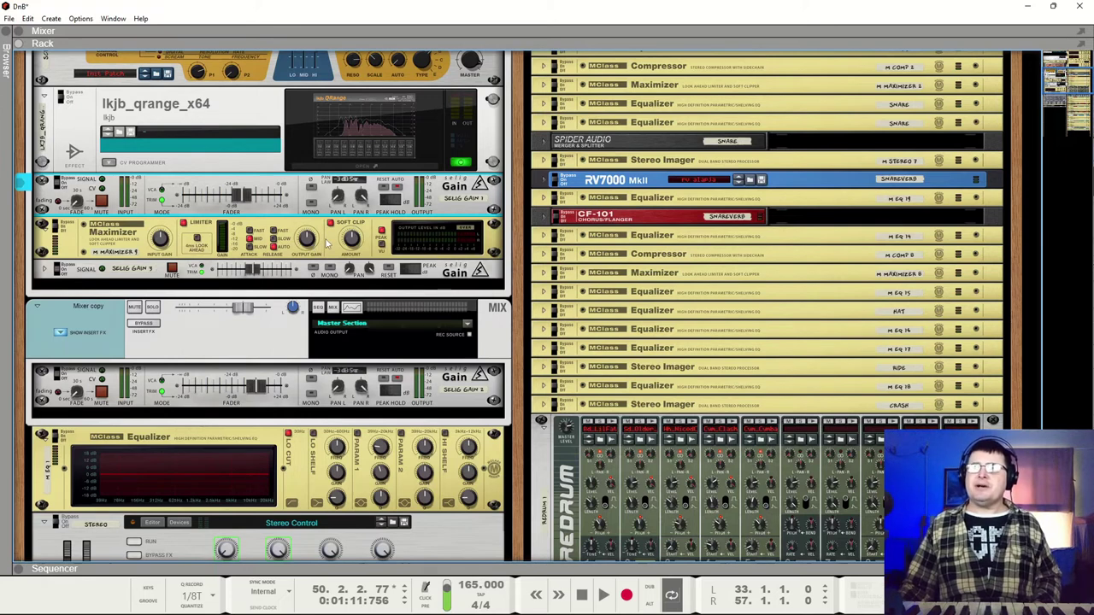
{"action": "left_click", "coordinate": [256, 271]}
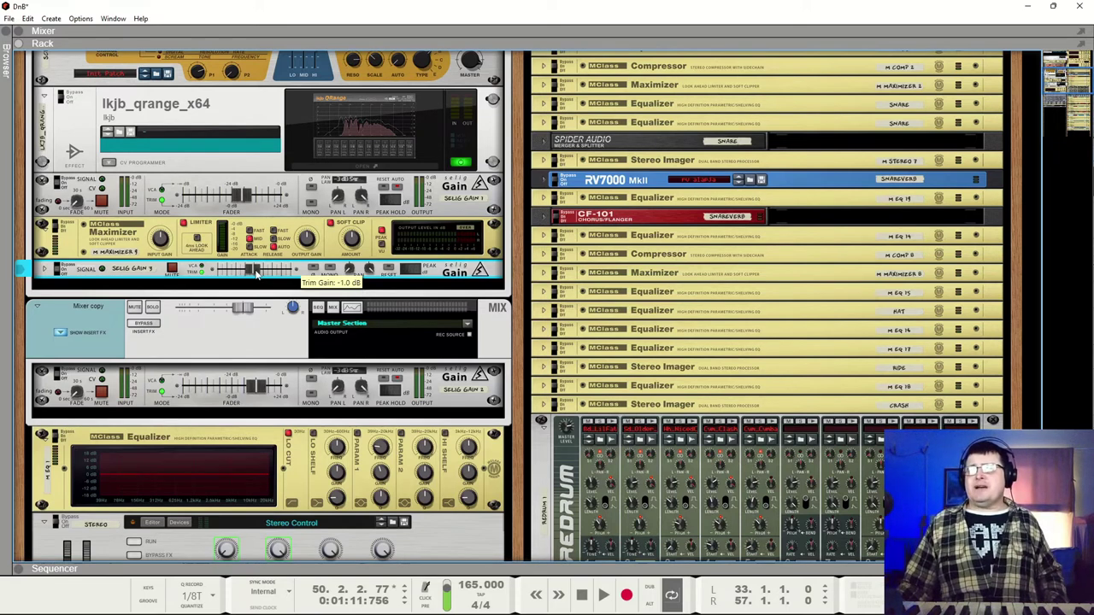
{"action": "left_click_drag", "start_coordinate": [257, 272], "coordinate": [261, 279]}
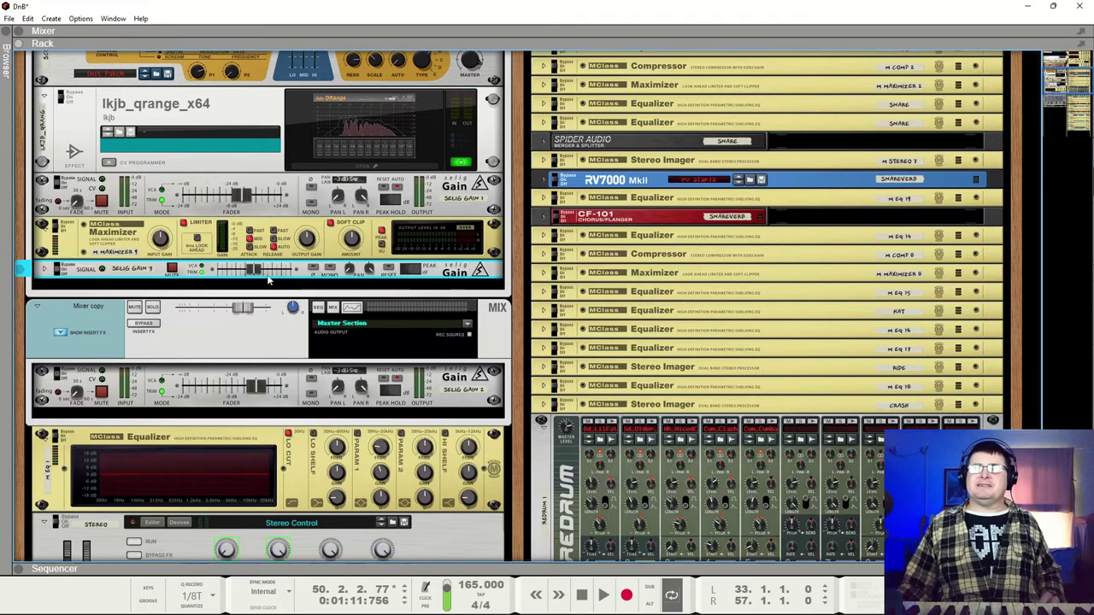
Step: Play the mix and check the output level on the Big Meter against the Selig Gain peak readings down the chain
{"action": "scroll", "coordinate": [293, 260], "scroll_direction": "up", "scroll_amount": 8}
{"action": "key", "text": "space"}
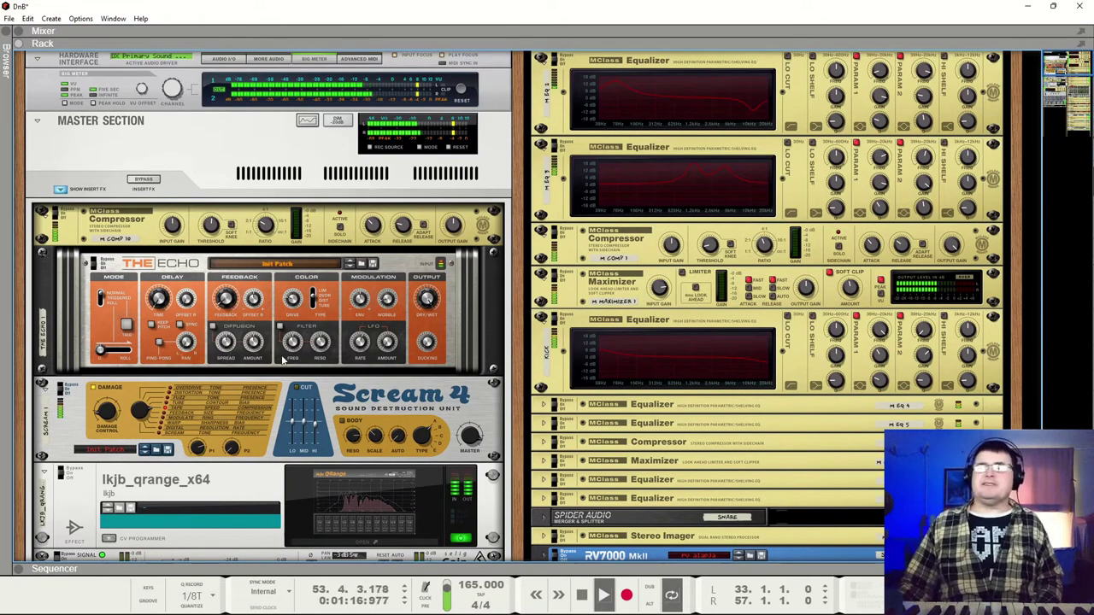
{"action": "scroll", "coordinate": [408, 284], "scroll_direction": "down", "scroll_amount": 8}
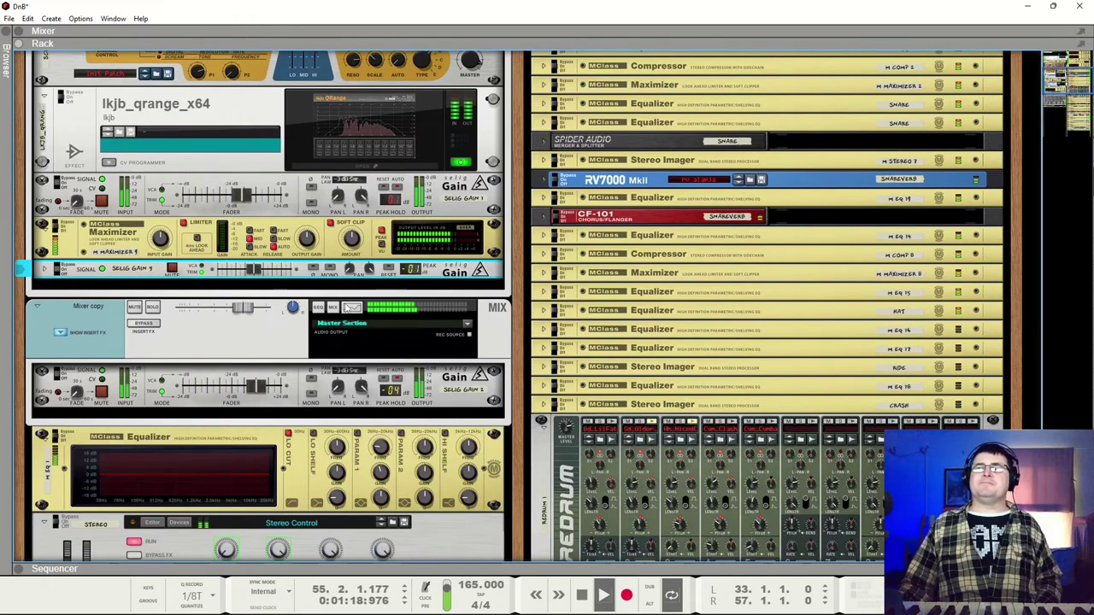
{"action": "mouse_move", "coordinate": [261, 272]}
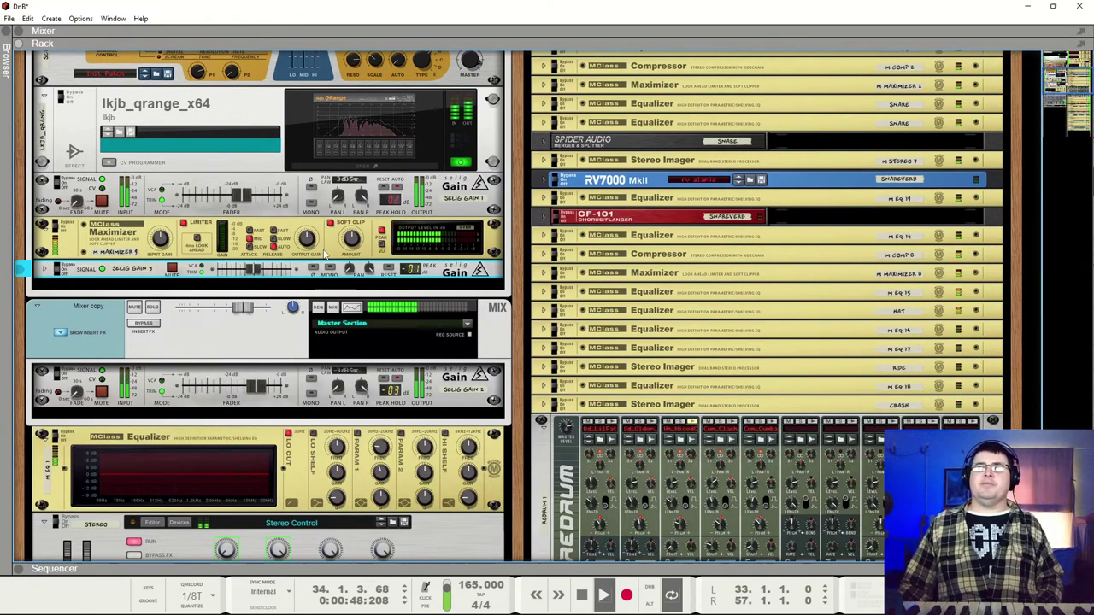
{"action": "scroll", "coordinate": [377, 119], "scroll_direction": "up", "scroll_amount": 8}
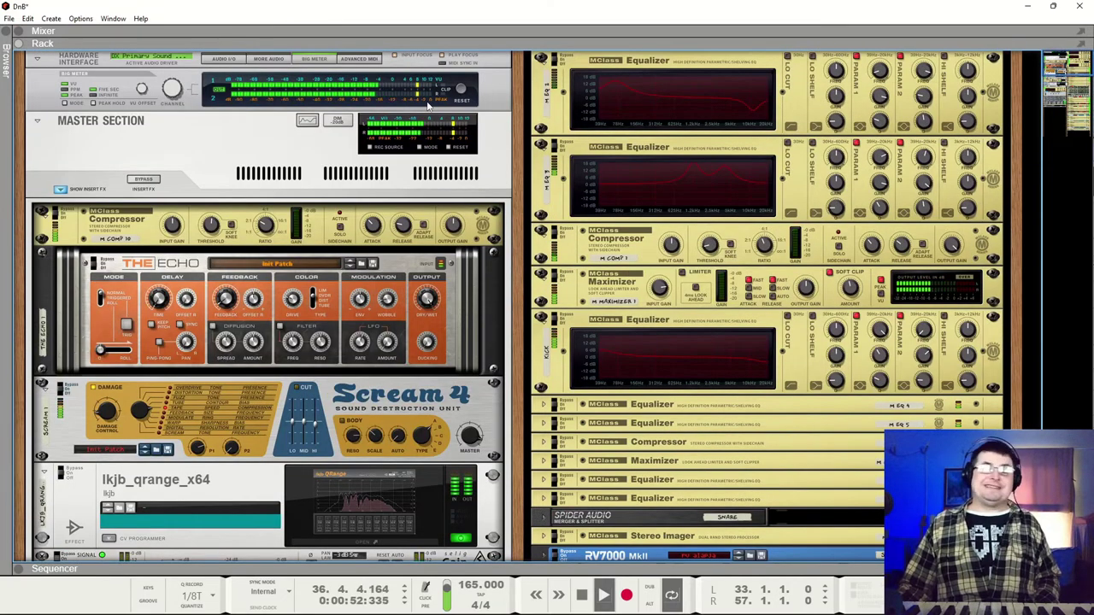
{"action": "key", "text": "space"}
{"action": "scroll", "coordinate": [348, 336], "scroll_direction": "down", "scroll_amount": 3}
{"action": "scroll", "coordinate": [348, 330], "scroll_direction": "up", "scroll_amount": 3}
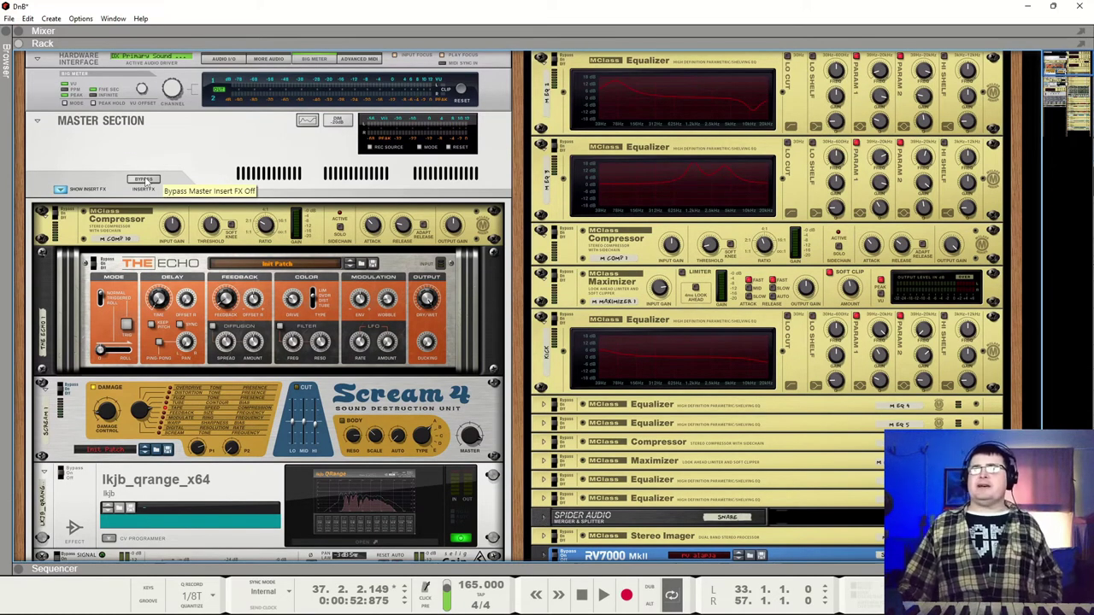
Step: Compare the mix with all master insert effects bypassed and active during playback
{"action": "left_click", "coordinate": [143, 179]}
{"action": "key", "text": "space"}
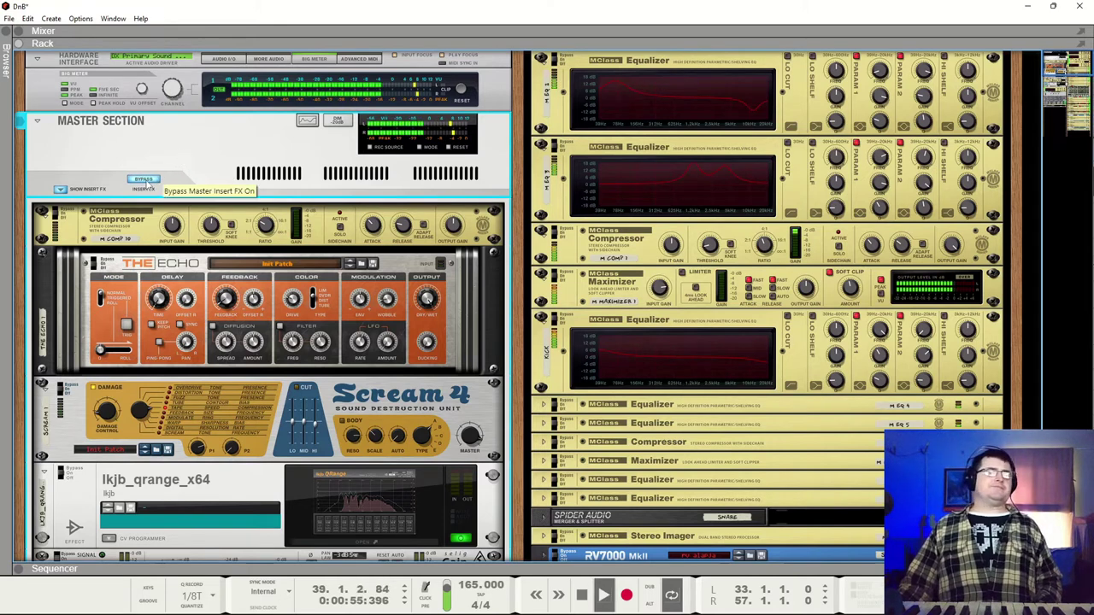
{"action": "left_click", "coordinate": [144, 179]}
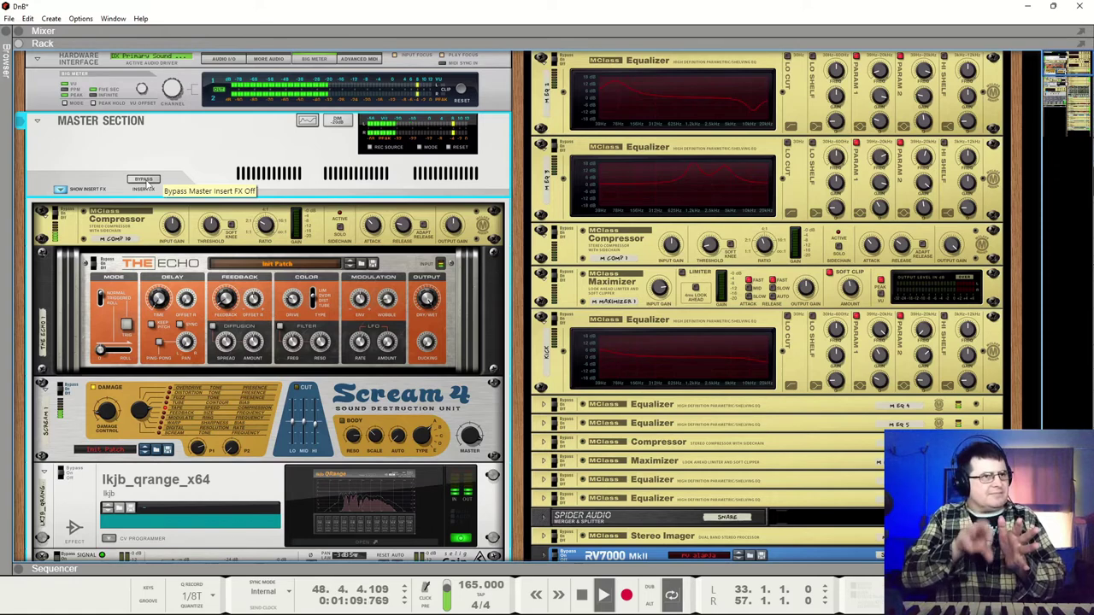
{"action": "key", "text": "space"}
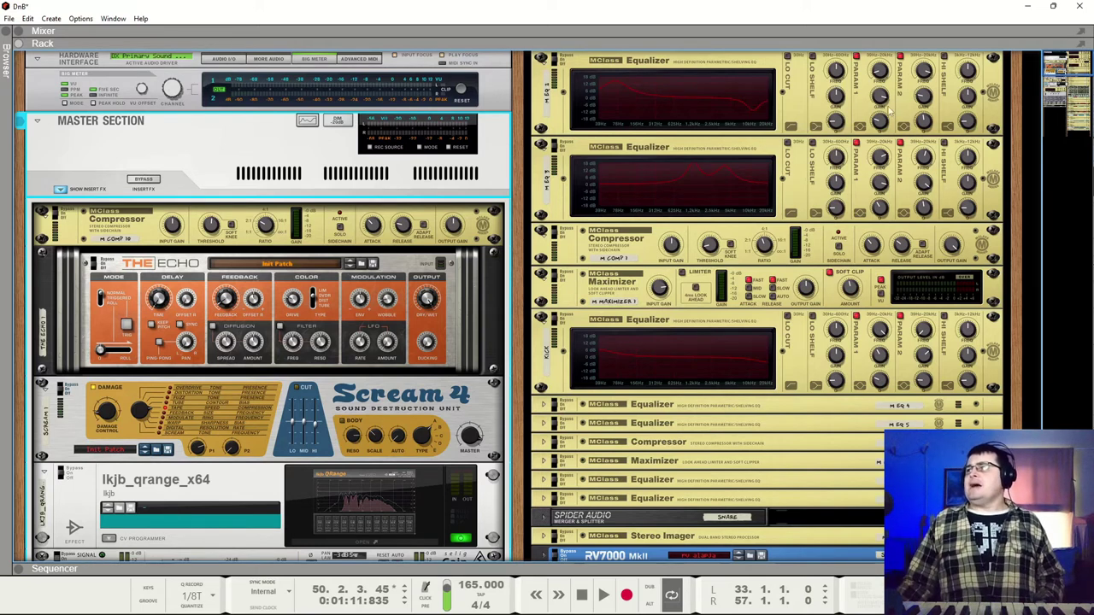
Step: Play the mix and compare M EQ 3, M COMP 1 and M MAXIMIZER 1 bypassed and active
{"action": "left_click", "coordinate": [551, 213]}
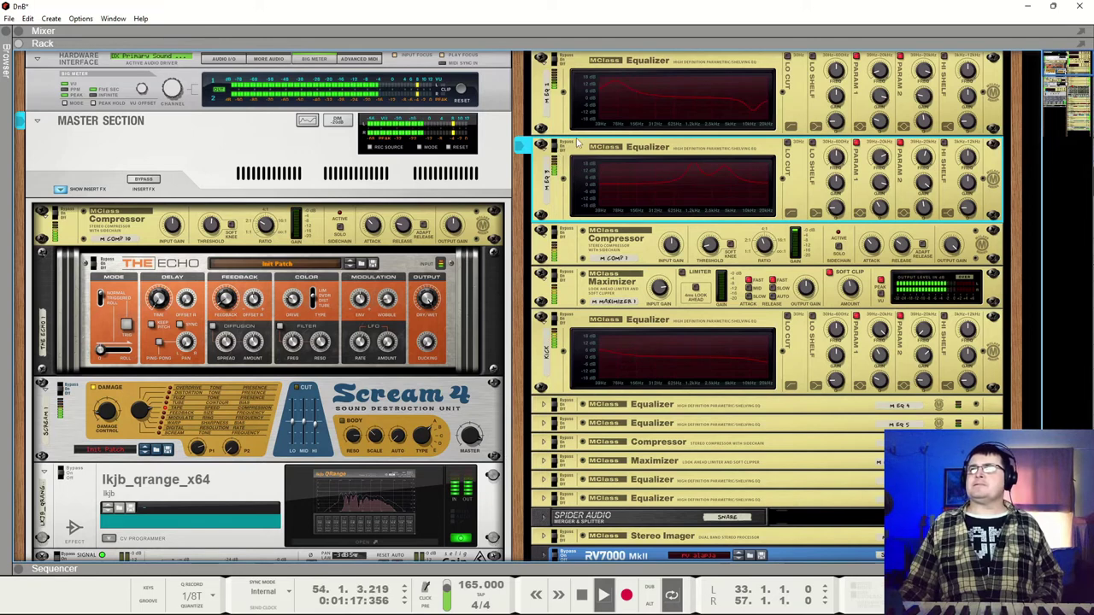
{"action": "left_click", "coordinate": [555, 146]}
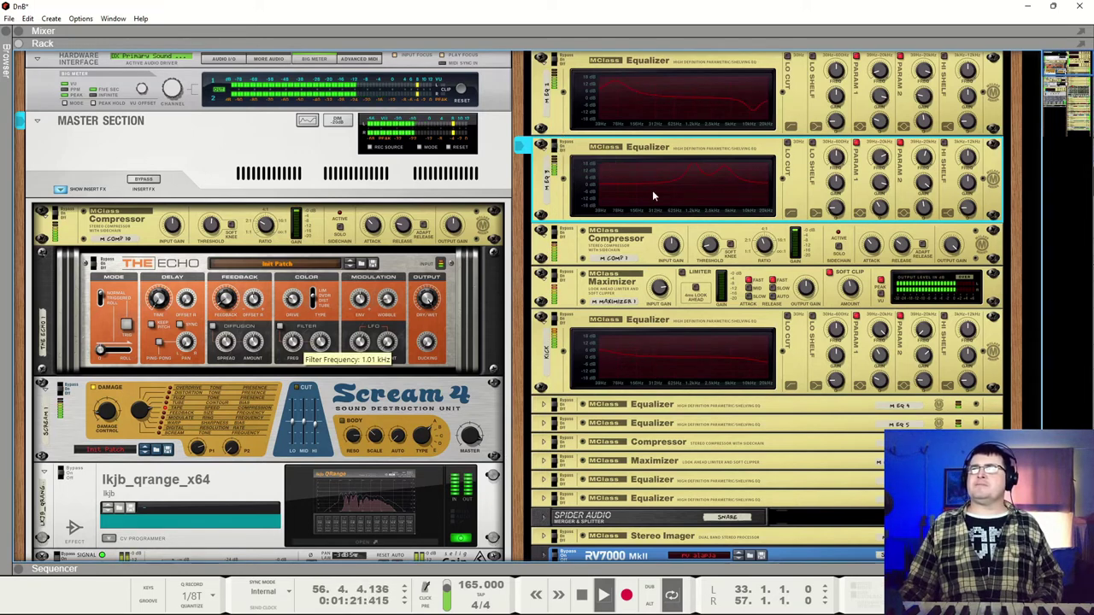
{"action": "left_click", "coordinate": [561, 235]}
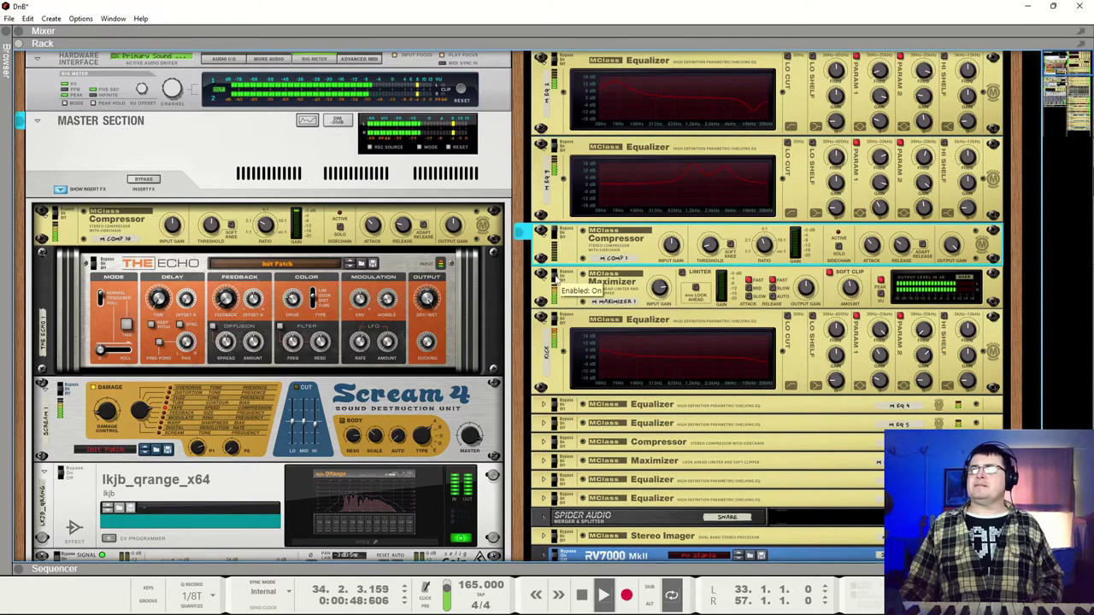
{"action": "left_click", "coordinate": [555, 277]}
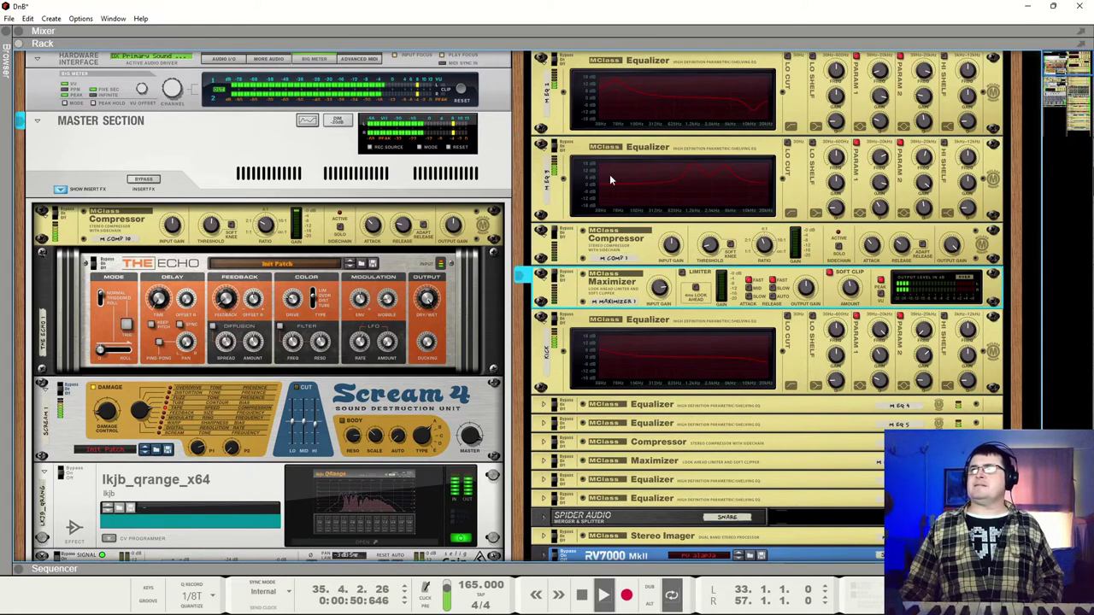
{"action": "left_click", "coordinate": [556, 148]}
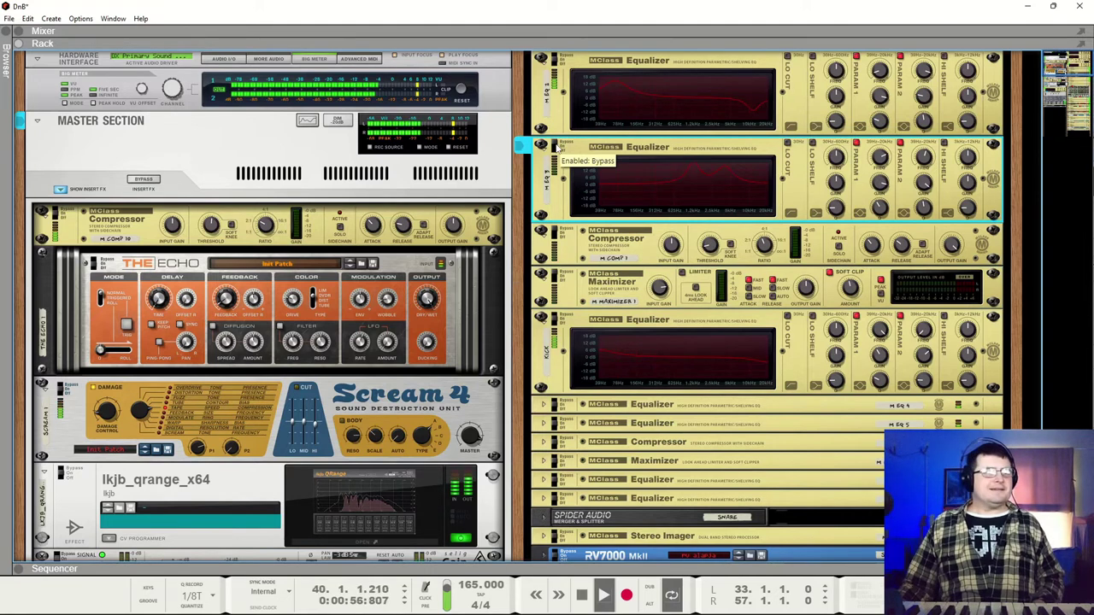
{"action": "key", "text": "space"}
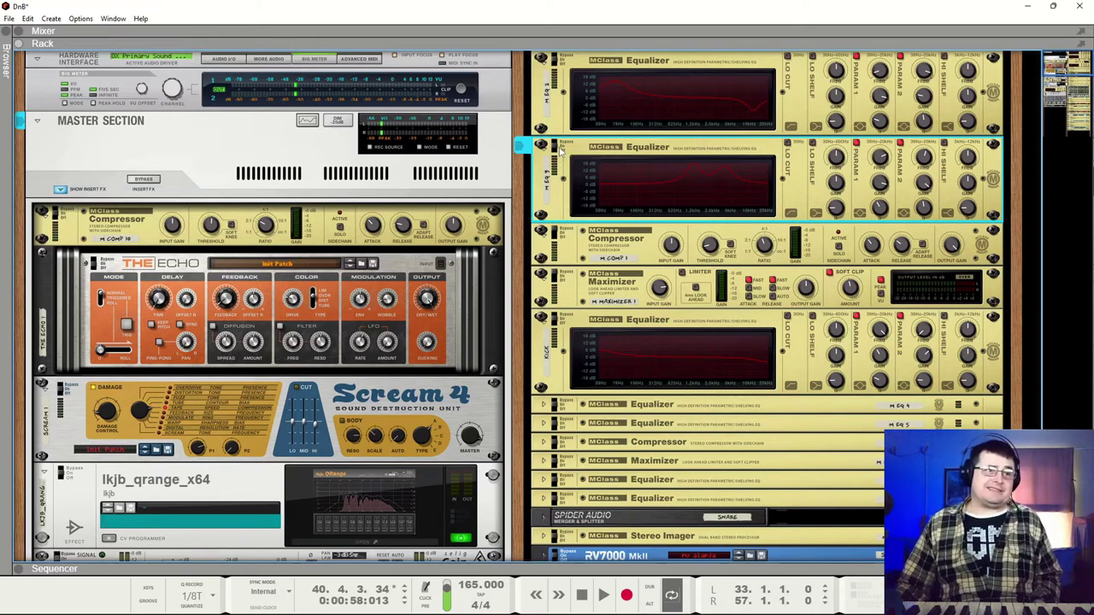
Step: Set the playback loop to run from bar 25 to bar 41 and move the playhead back to around bar 33
{"action": "key", "text": "space"}
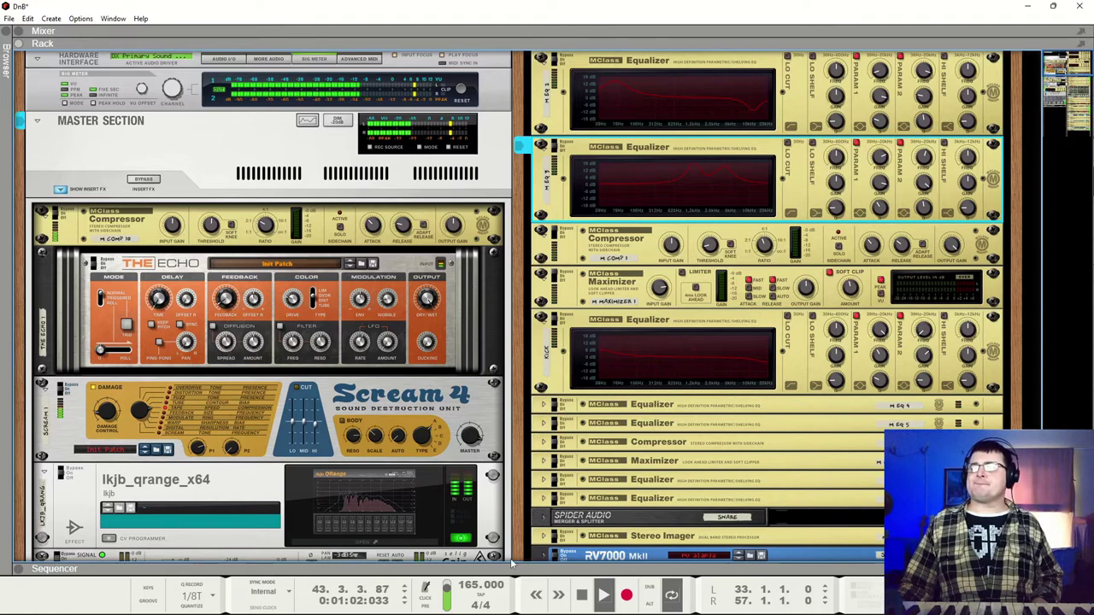
{"action": "left_click_drag", "start_coordinate": [516, 569], "coordinate": [516, 329]}
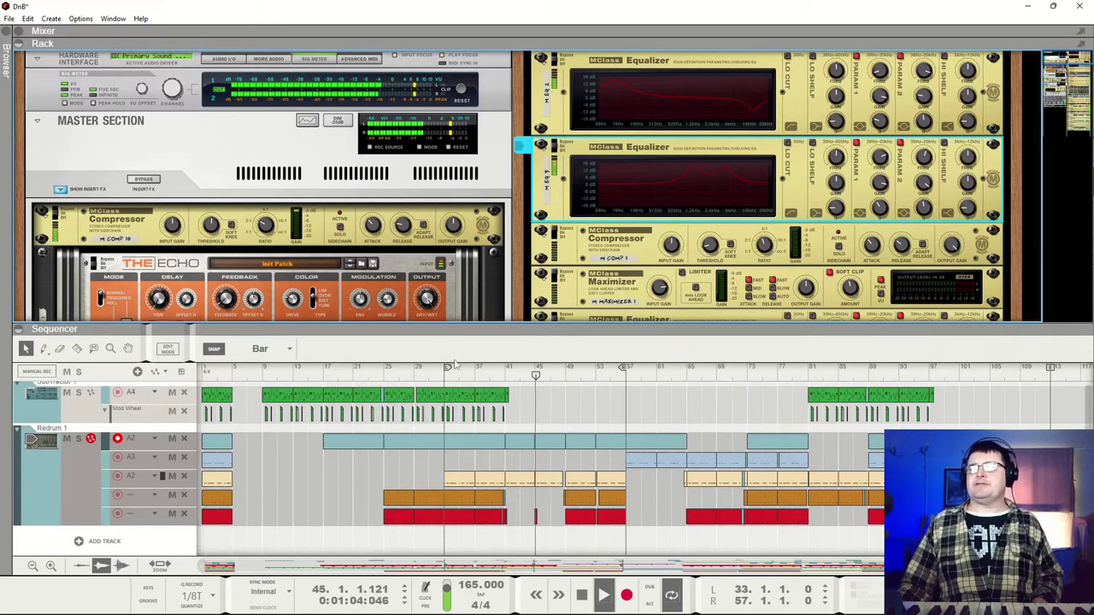
{"action": "left_click_drag", "start_coordinate": [447, 367], "coordinate": [388, 373]}
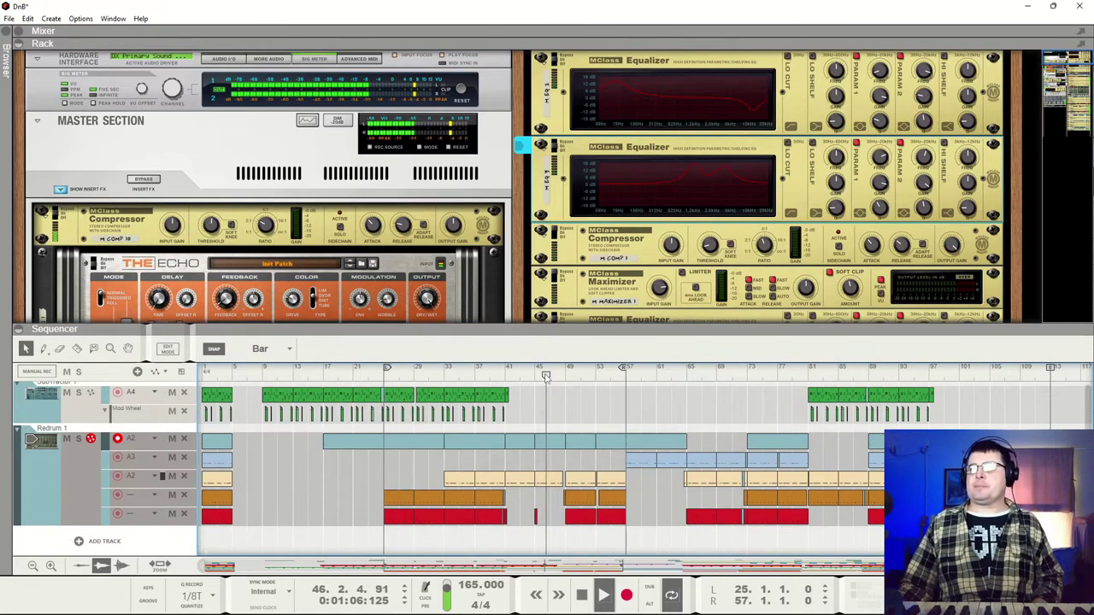
{"action": "left_click_drag", "start_coordinate": [550, 376], "coordinate": [448, 376]}
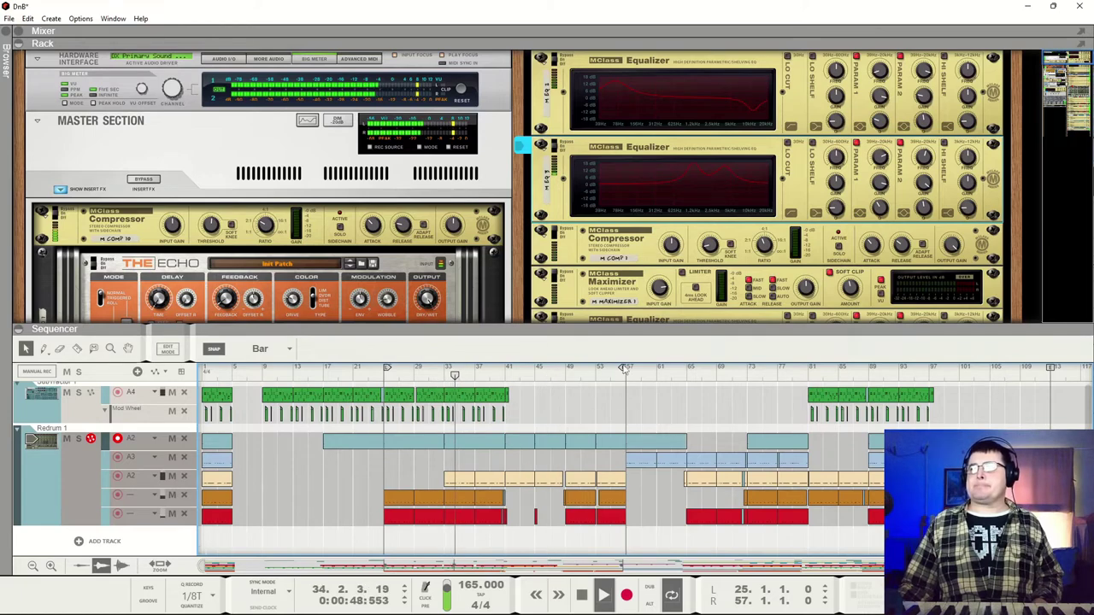
{"action": "mouse_move", "coordinate": [624, 368]}
{"action": "left_mouse_down"}
{"action": "mouse_move", "coordinate": [539, 370]}
{"action": "mouse_move", "coordinate": [503, 388]}
{"action": "left_mouse_up"}
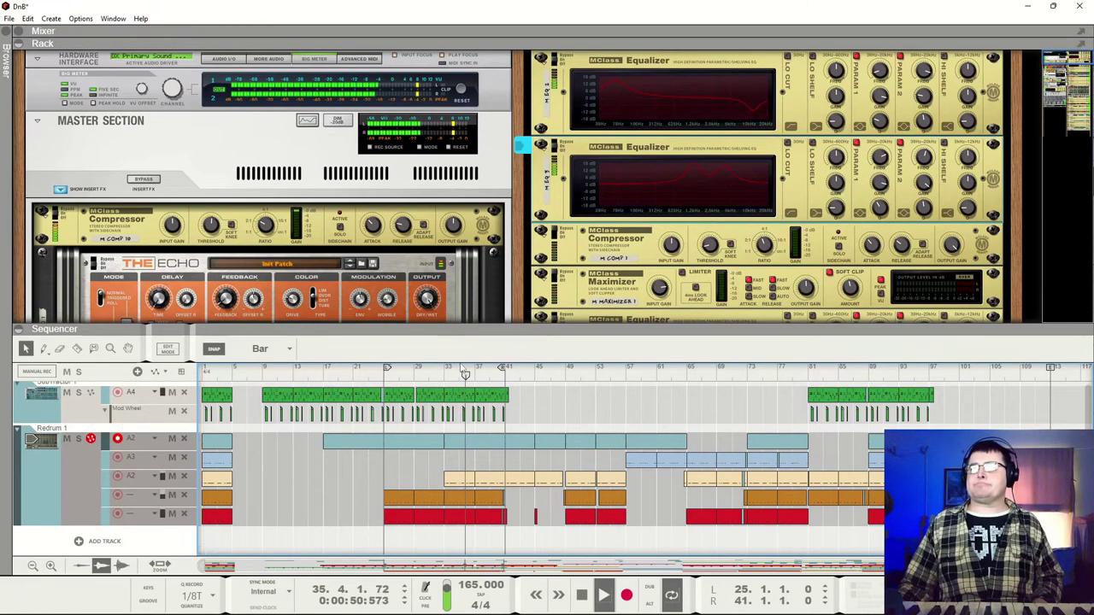
Step: Compare the looped section with M EQ 3 and M COMP 1 bypassed and active
{"action": "key", "text": "F7"}
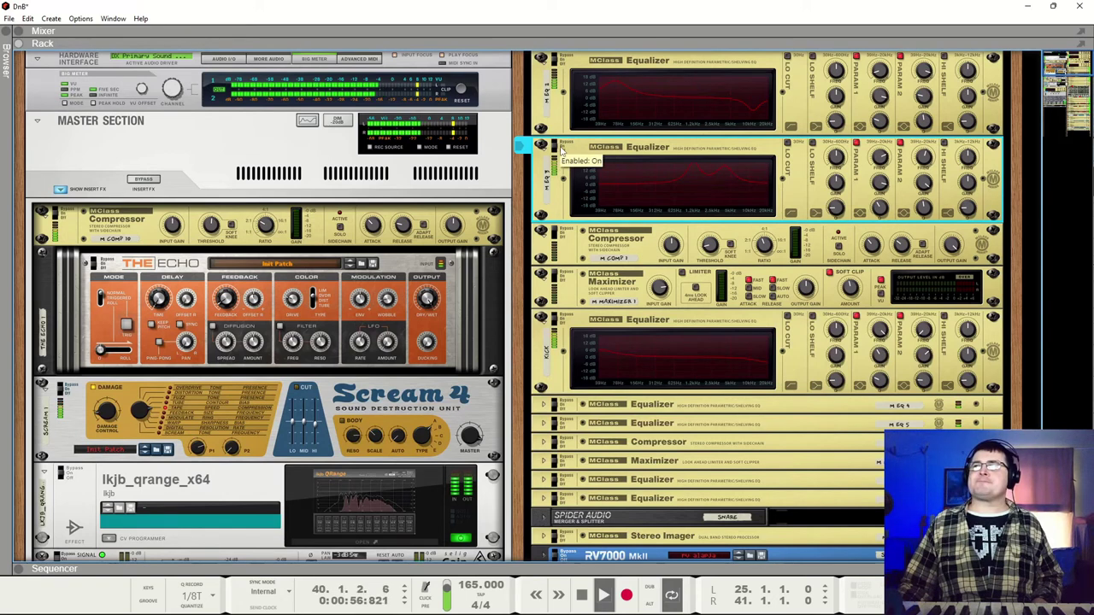
{"action": "left_click", "coordinate": [557, 232]}
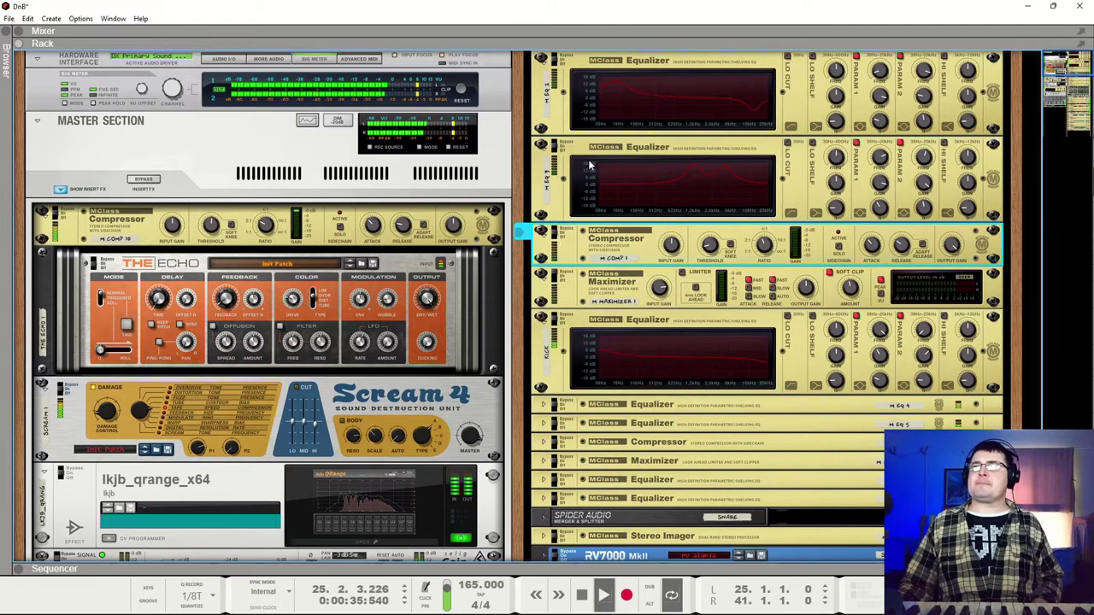
{"action": "left_click", "coordinate": [555, 147]}
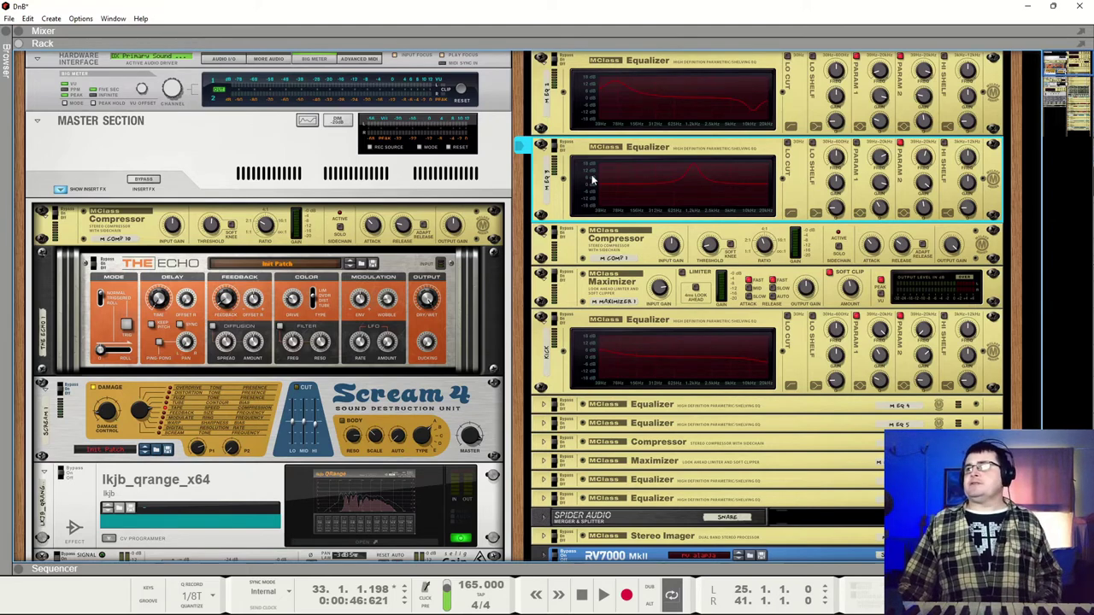
Step: Try a second MClass Equalizer after M EQ 3, with its Parametric 1 band enabled and tuned to 150.3 Hz
{"action": "right_click", "coordinate": [647, 149]}
{"action": "mouse_move", "coordinate": [701, 289]}
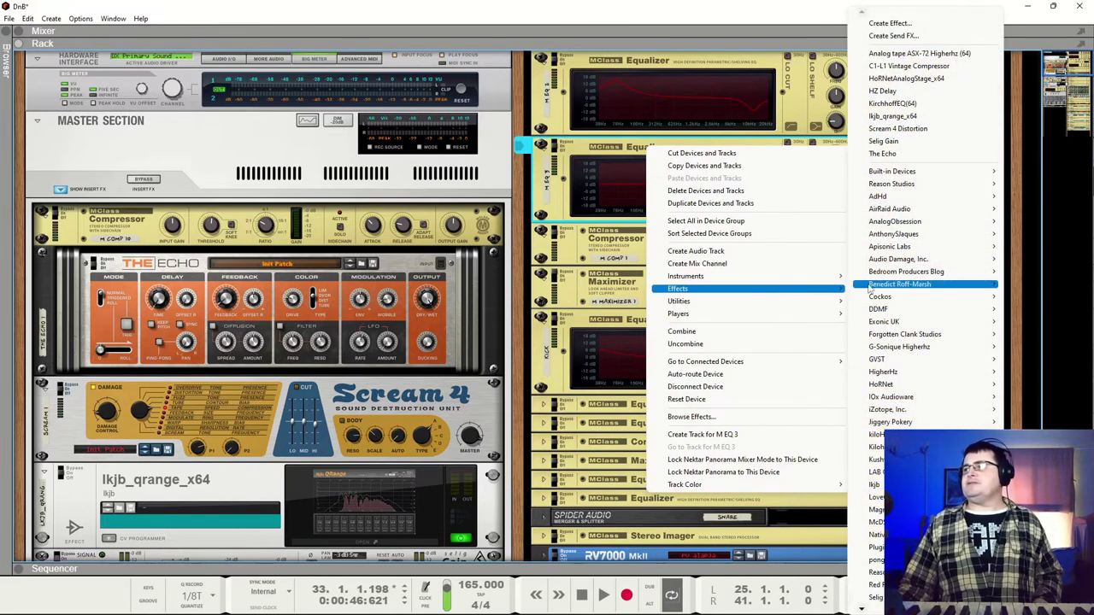
{"action": "mouse_move", "coordinate": [910, 173]}
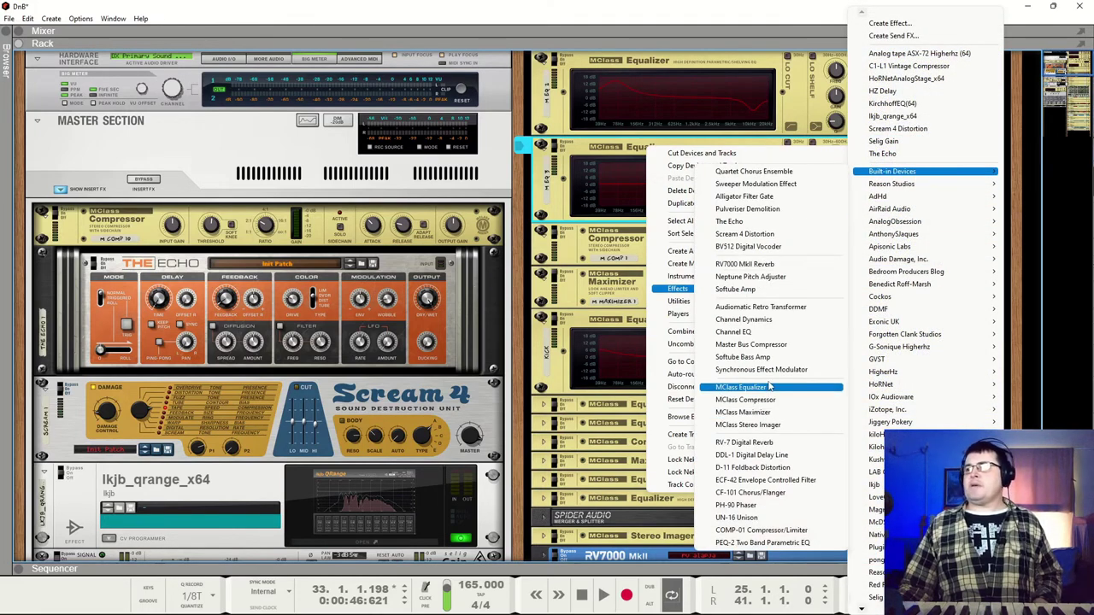
{"action": "left_click", "coordinate": [740, 387]}
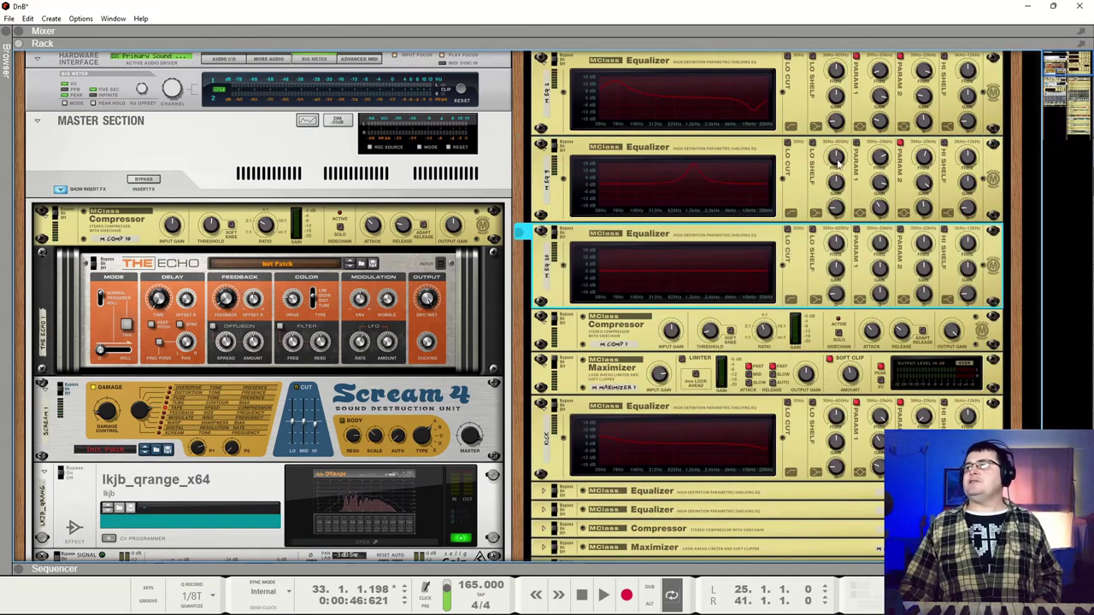
{"action": "left_click", "coordinate": [856, 149]}
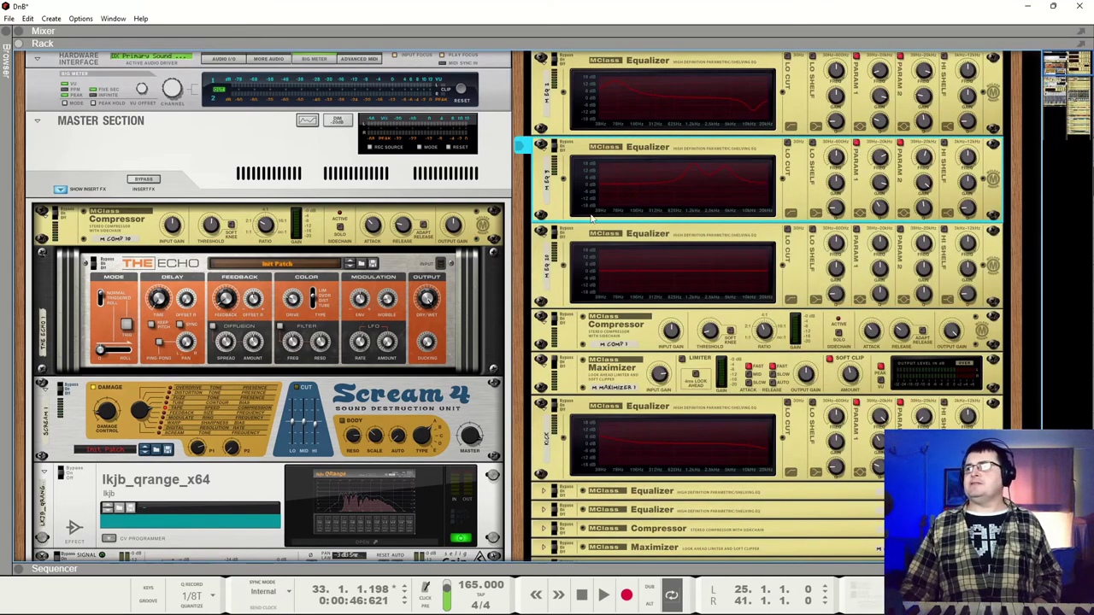
{"action": "left_click", "coordinate": [861, 241]}
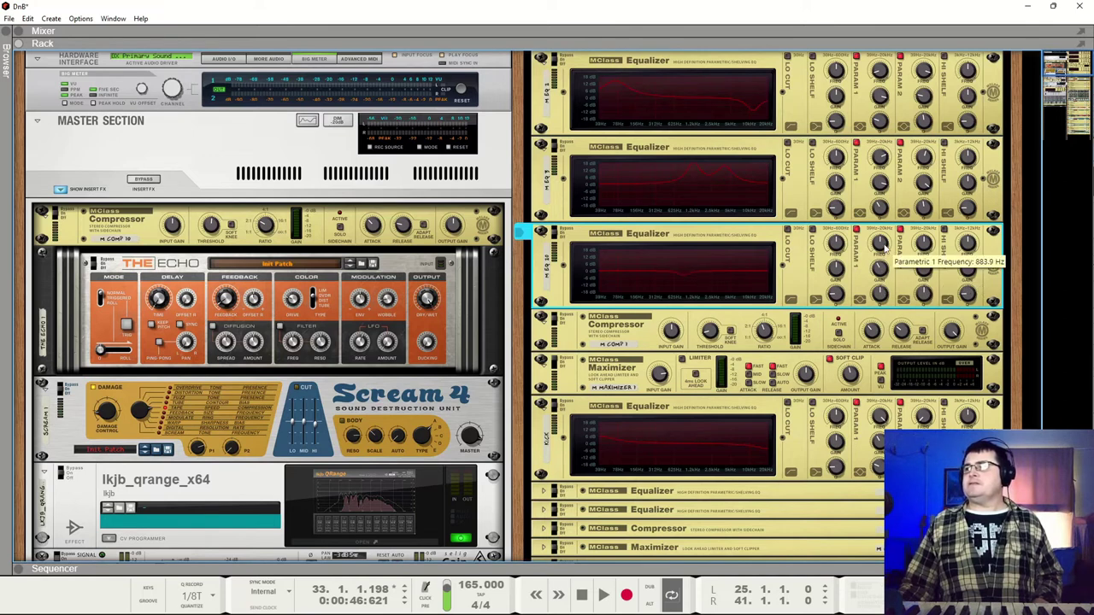
{"action": "left_click_drag", "start_coordinate": [881, 246], "coordinate": [881, 293]}
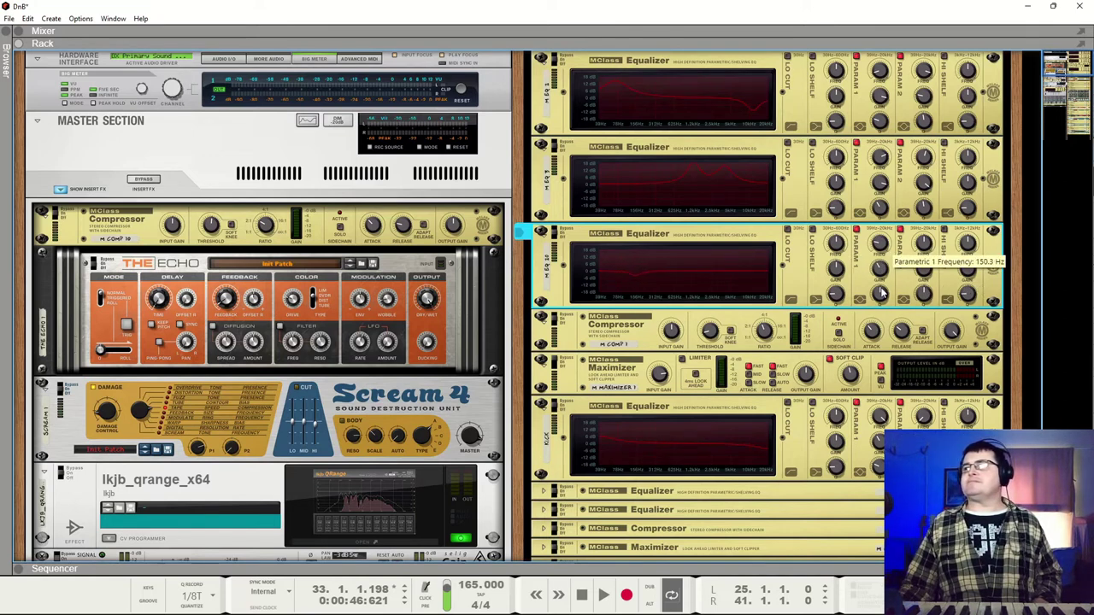
Step: Play the loop and compare M EQ 3 and the added equalizer bypassed and active
{"action": "key", "text": "space"}
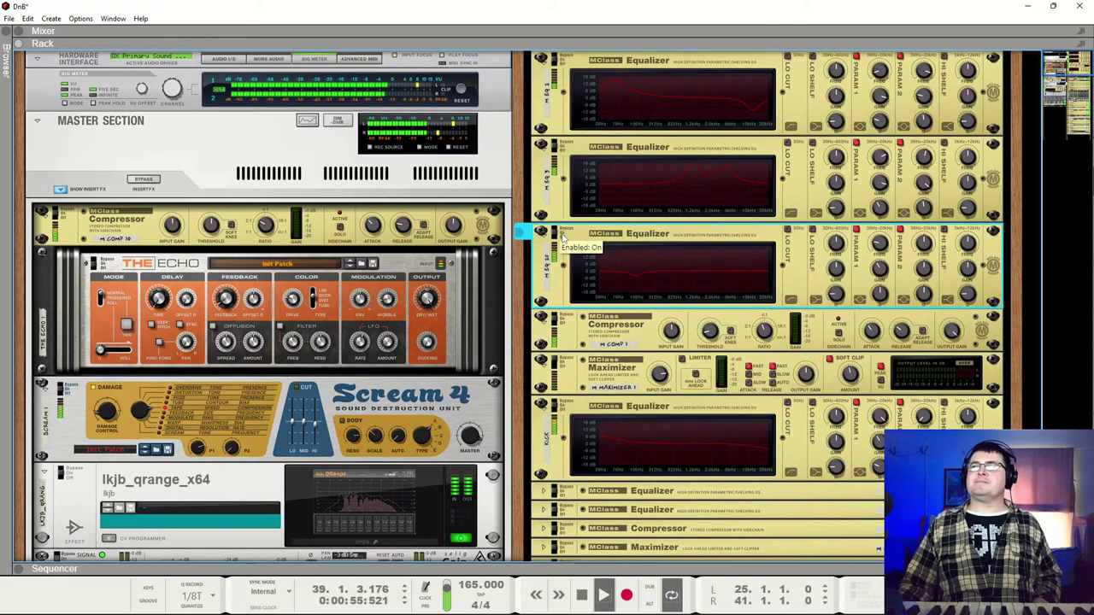
{"action": "key", "text": "space"}
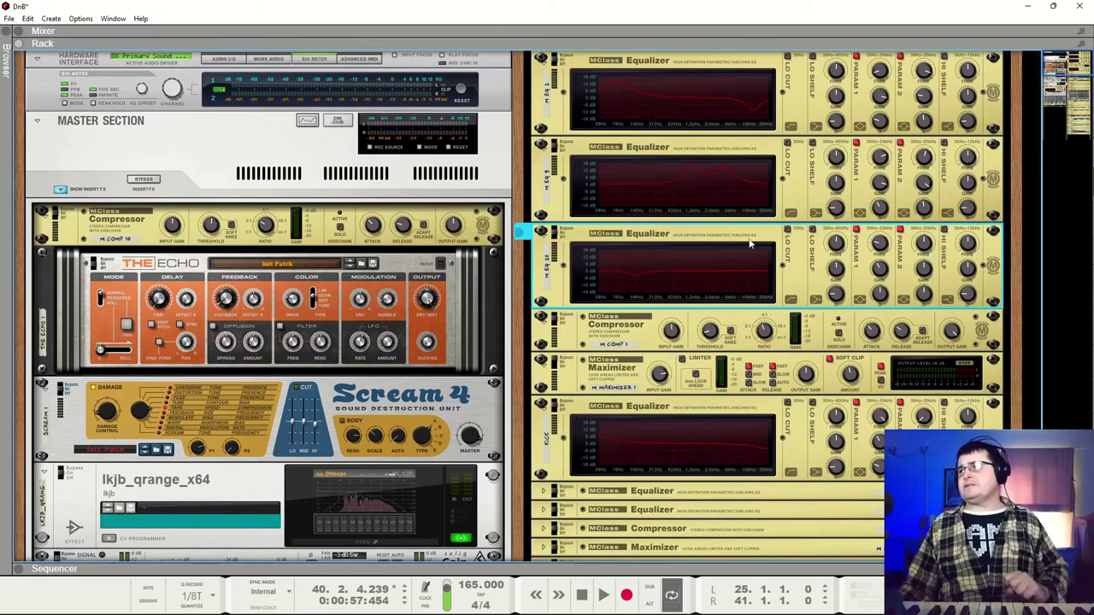
{"action": "left_click", "coordinate": [564, 152]}
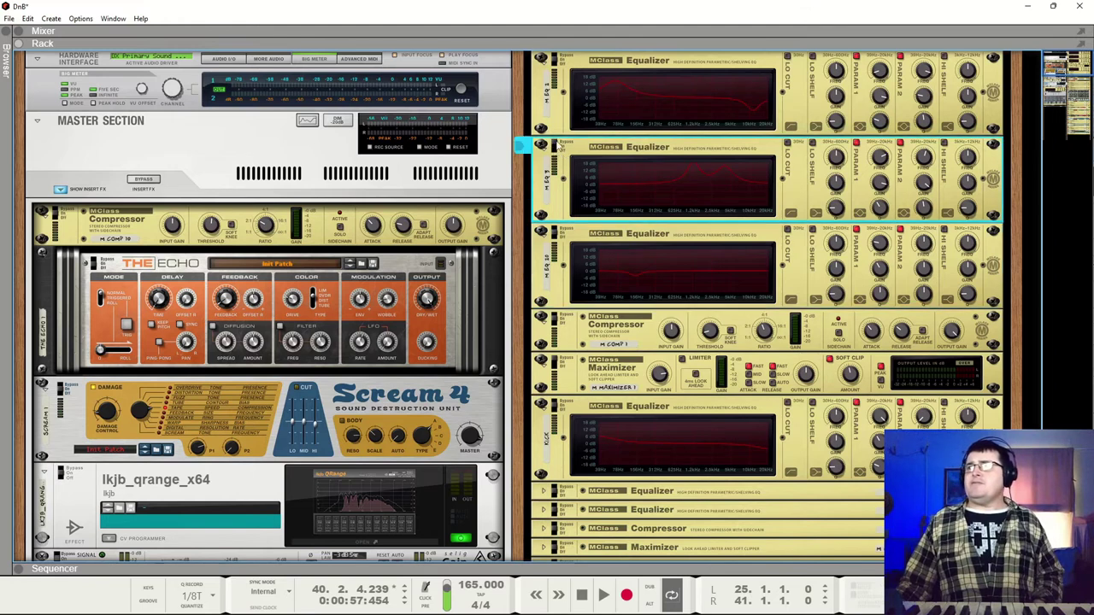
{"action": "key", "text": "space"}
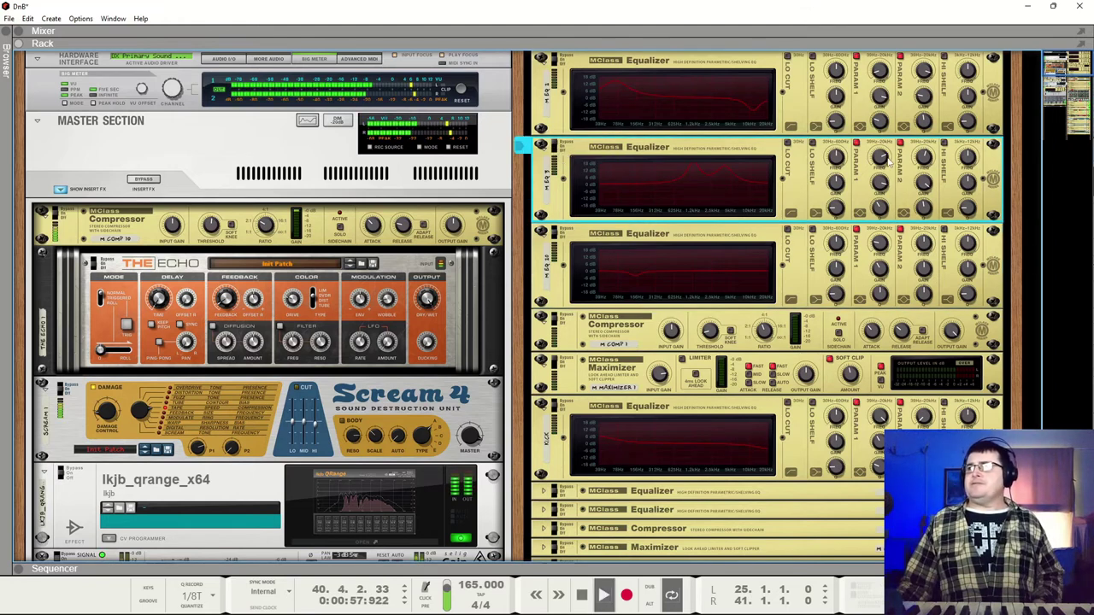
{"action": "left_click", "coordinate": [556, 233]}
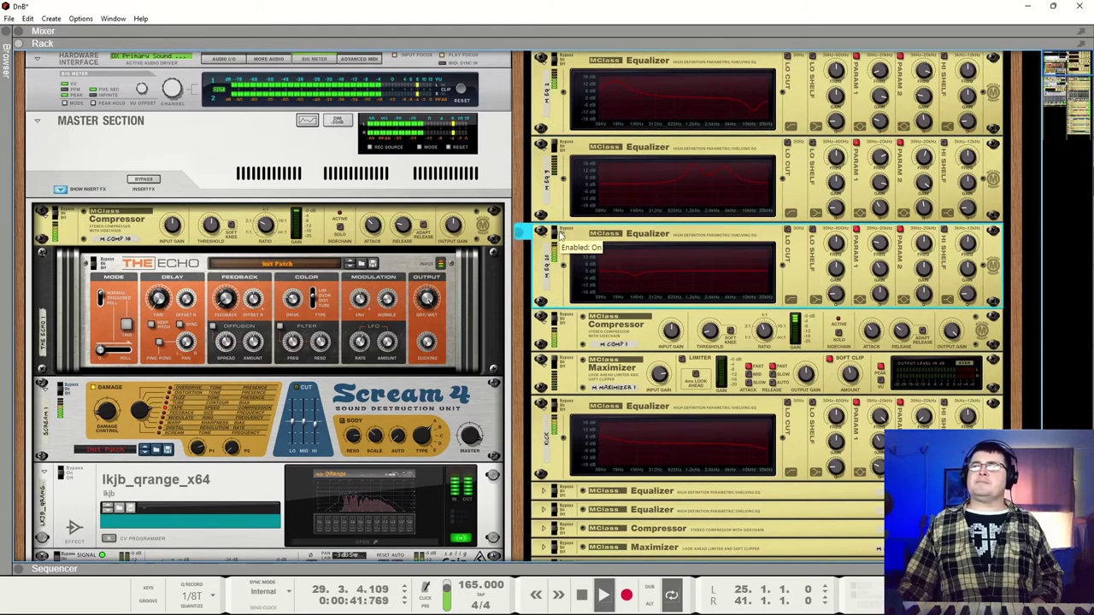
Step: Compare the parametric 1 and parametric 2 bands of M EQ 3 by switching them off and on around playback
{"action": "left_click", "coordinate": [862, 147]}
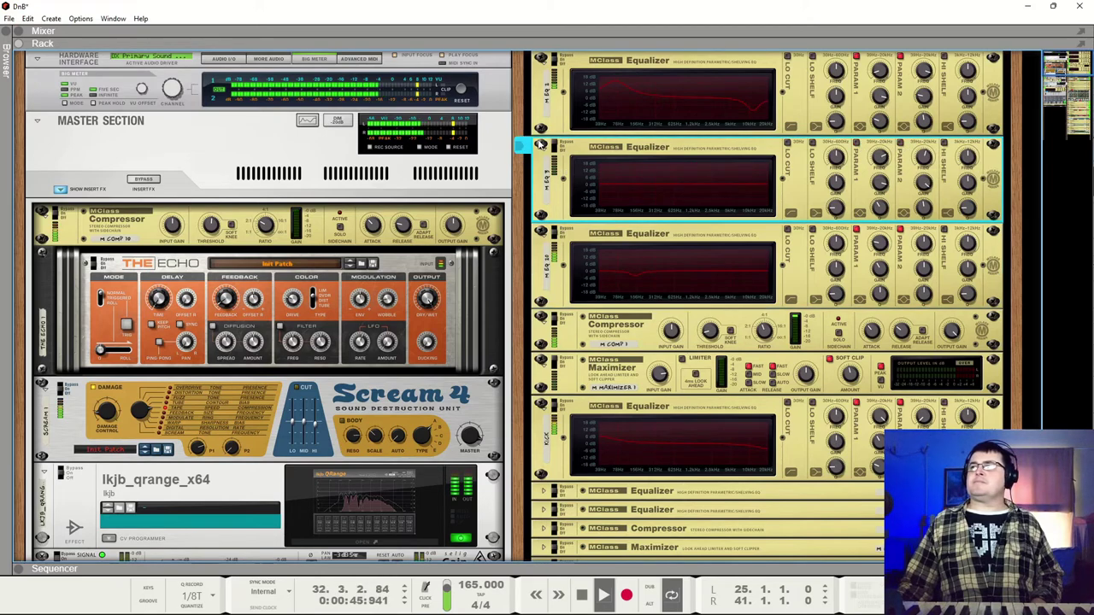
{"action": "left_click", "coordinate": [857, 144]}
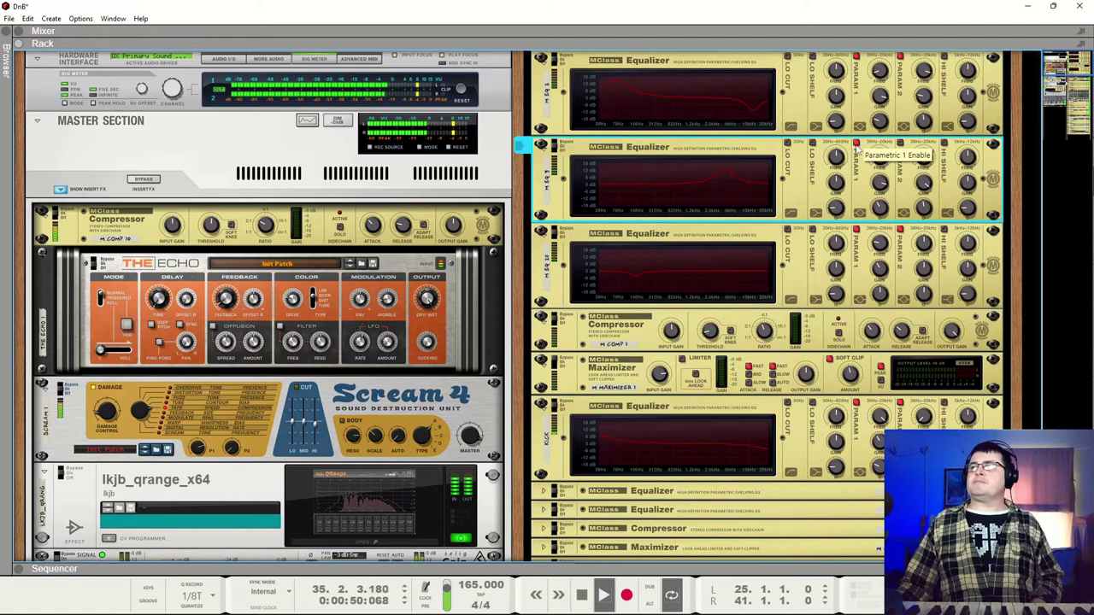
{"action": "left_click", "coordinate": [857, 144]}
{"action": "key", "text": "space"}
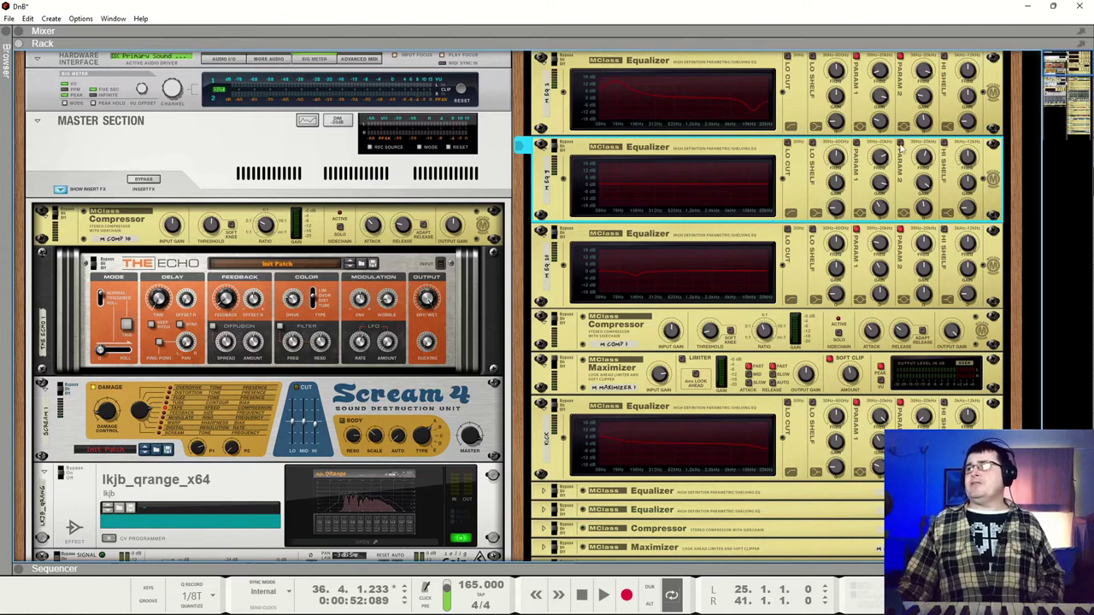
{"action": "left_click", "coordinate": [900, 145]}
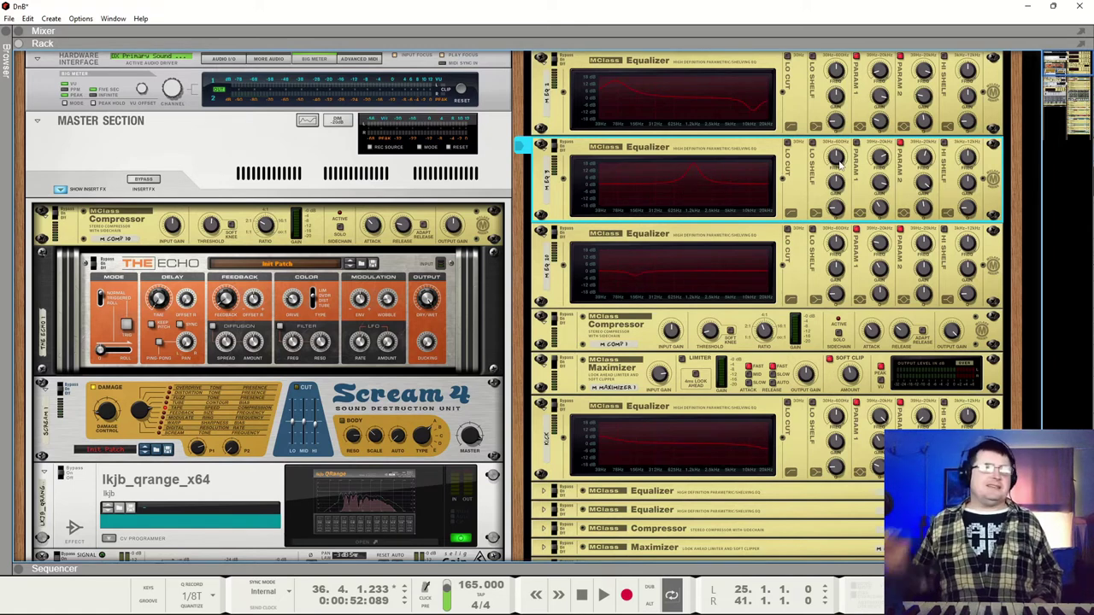
{"action": "key", "text": "space"}
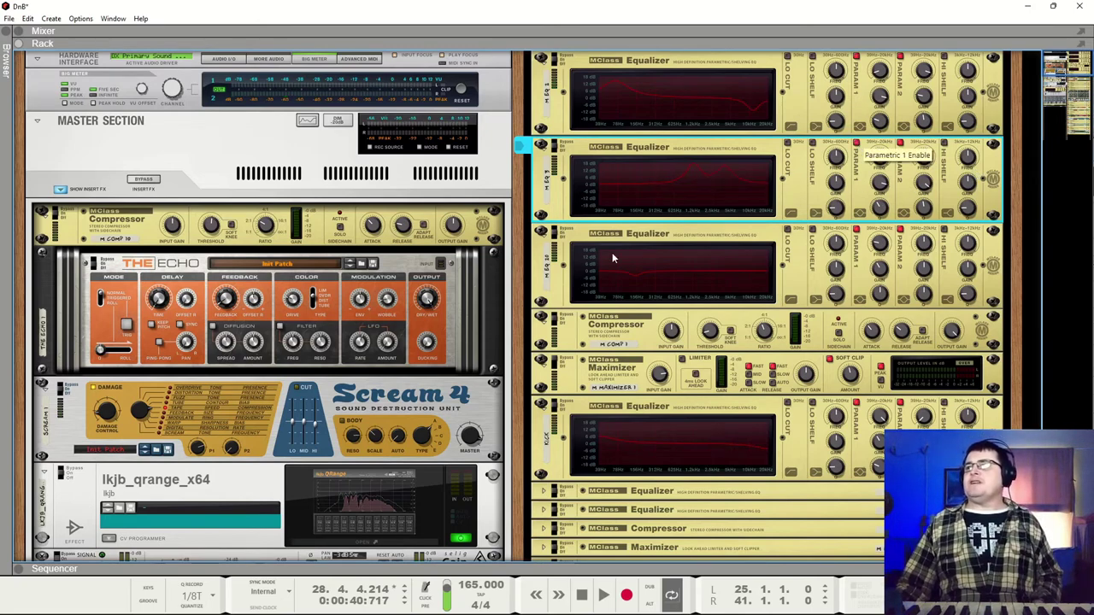
Step: Delete the trial equalizer between M EQ 3 and M COMP 1
{"action": "left_click", "coordinate": [571, 234]}
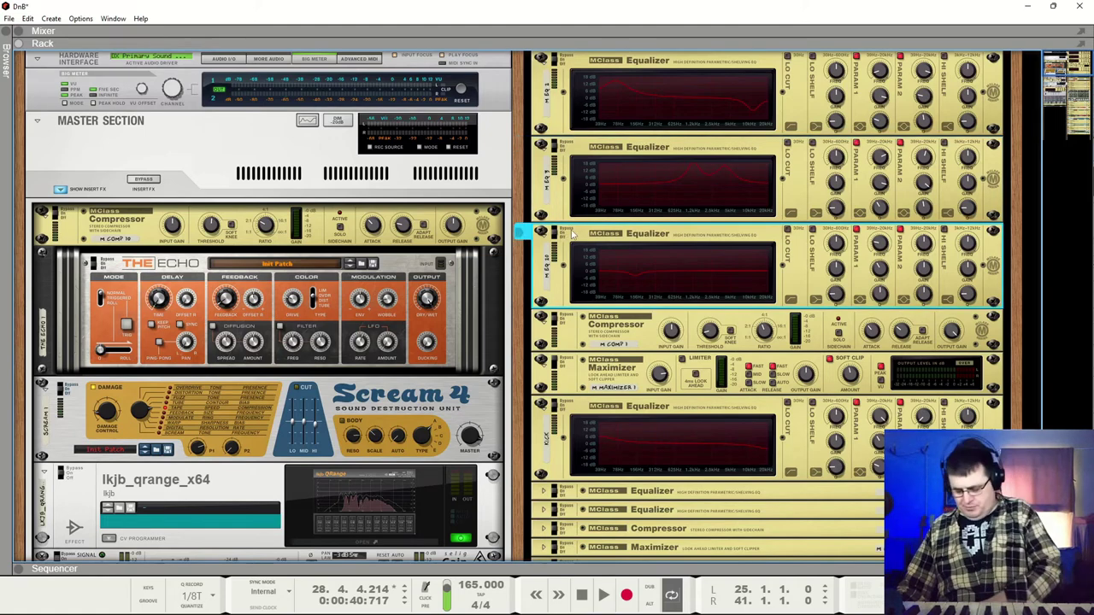
{"action": "key", "text": "Delete"}
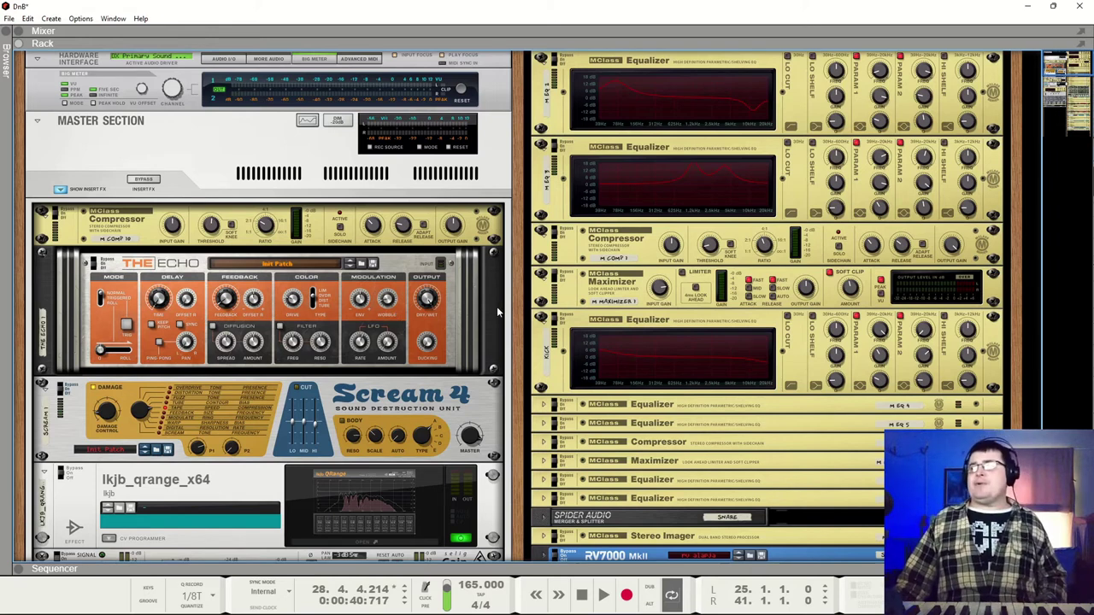
Step: Play the loop with the master insert effects bypassed and active, and stop playback
{"action": "key", "text": "space"}
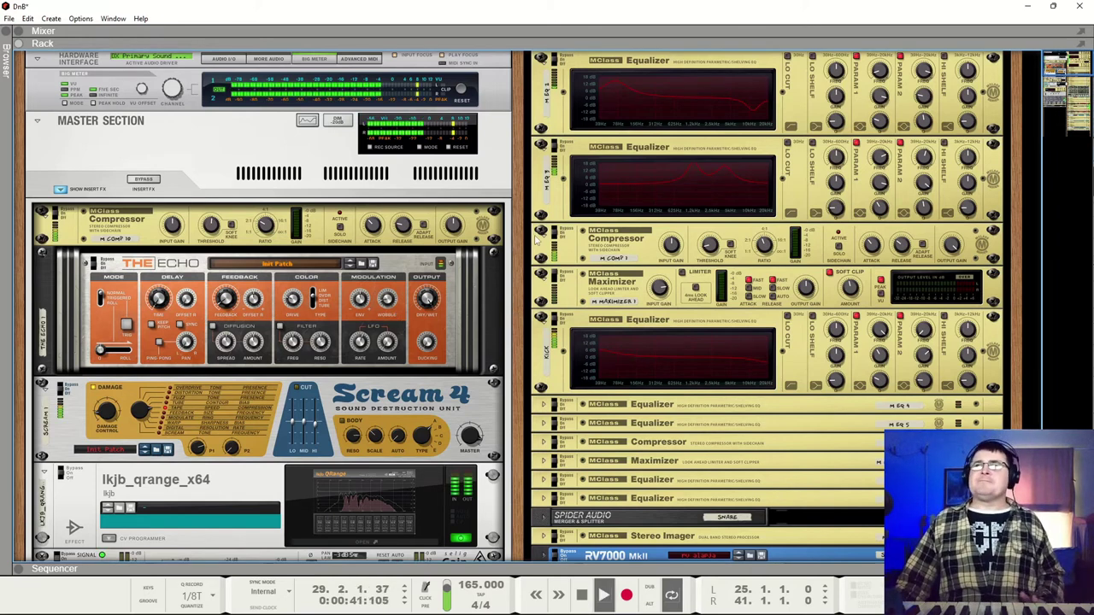
{"action": "left_click", "coordinate": [142, 180]}
{"action": "left_click", "coordinate": [143, 179]}
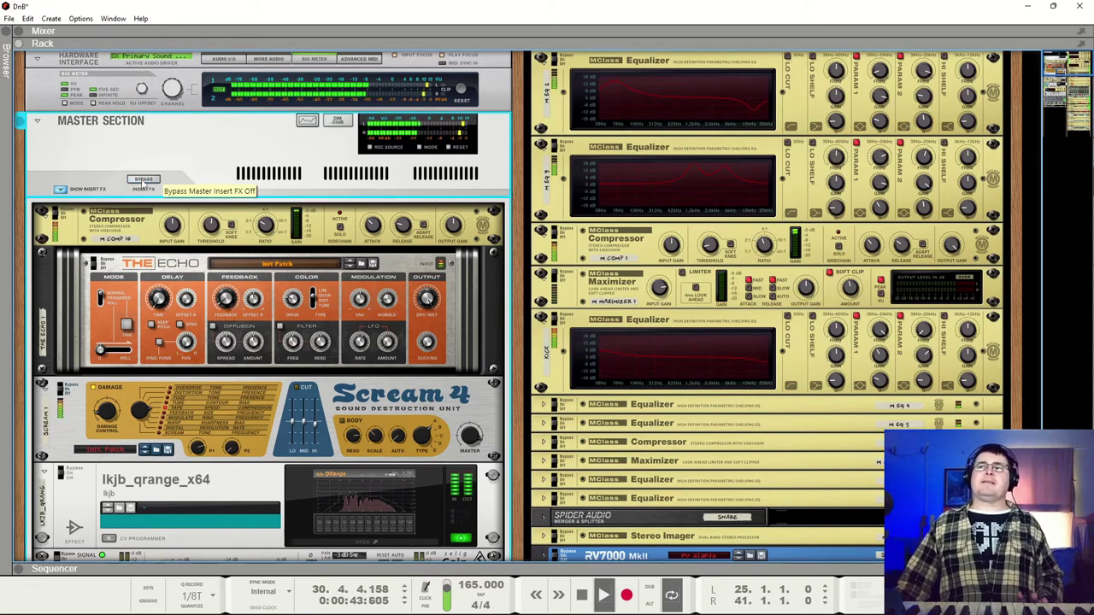
{"action": "key", "text": "space"}
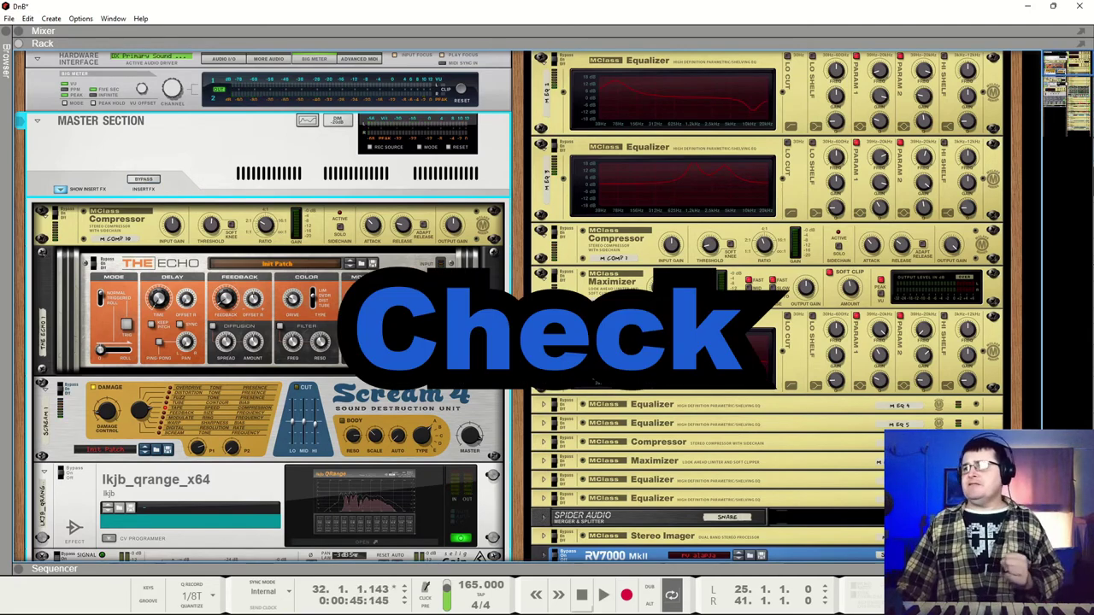
{"action": "scroll", "coordinate": [547, 307], "scroll_direction": "down", "scroll_amount": 9}
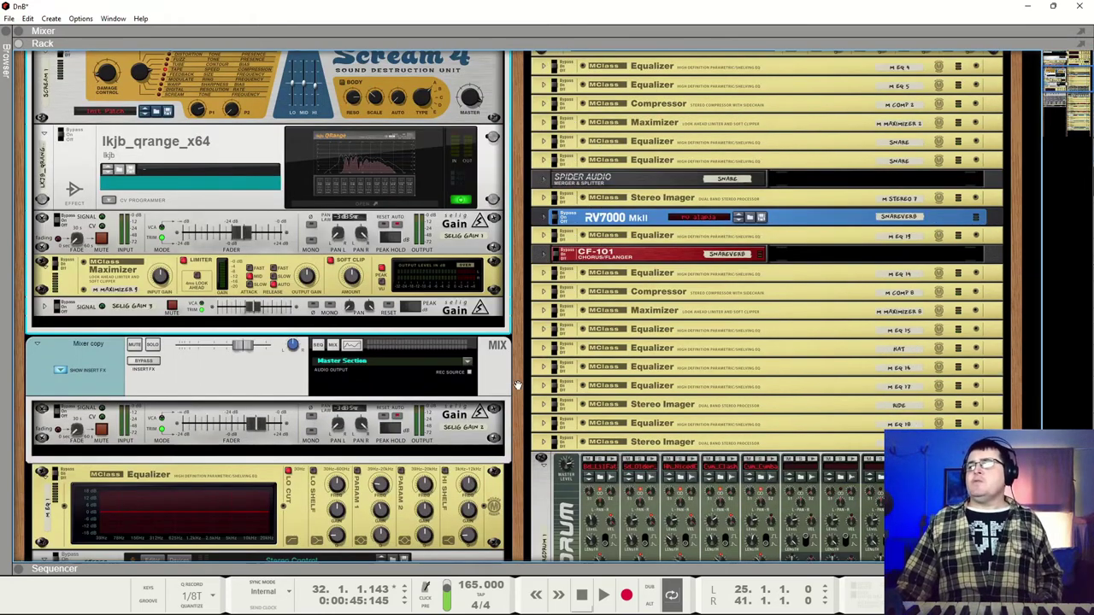
{"action": "scroll", "coordinate": [517, 384], "scroll_direction": "up", "scroll_amount": 9}
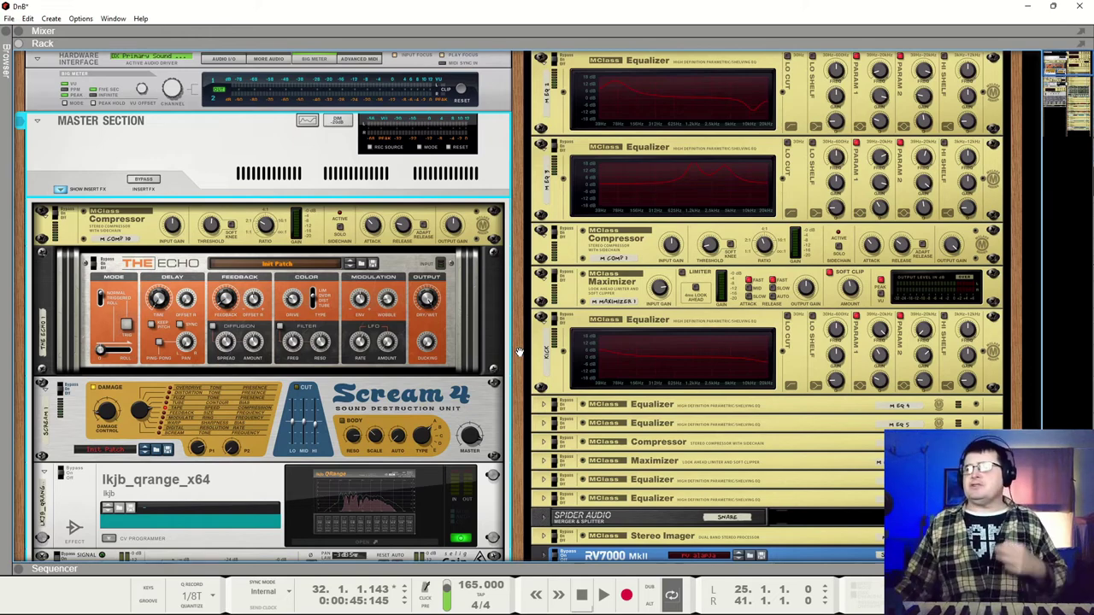
{"action": "left_click_drag", "start_coordinate": [519, 352], "coordinate": [526, 155]}
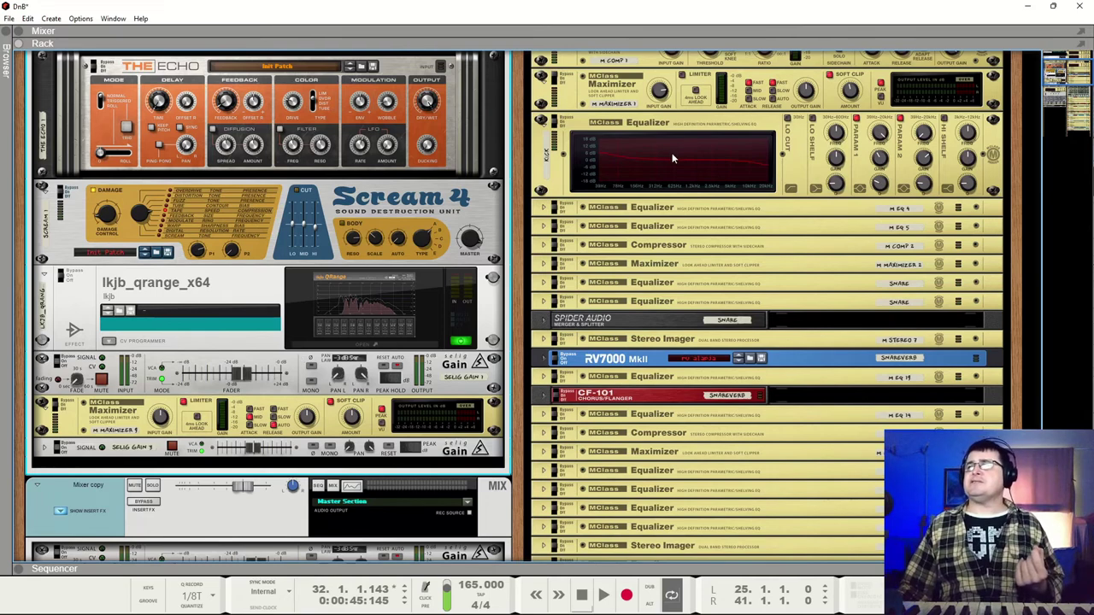
{"action": "scroll", "coordinate": [671, 158], "scroll_direction": "up", "scroll_amount": 2}
Step: Open the Spectrum EQ window and place it over the upper part of the master effects rack
{"action": "left_click", "coordinate": [647, 198]}
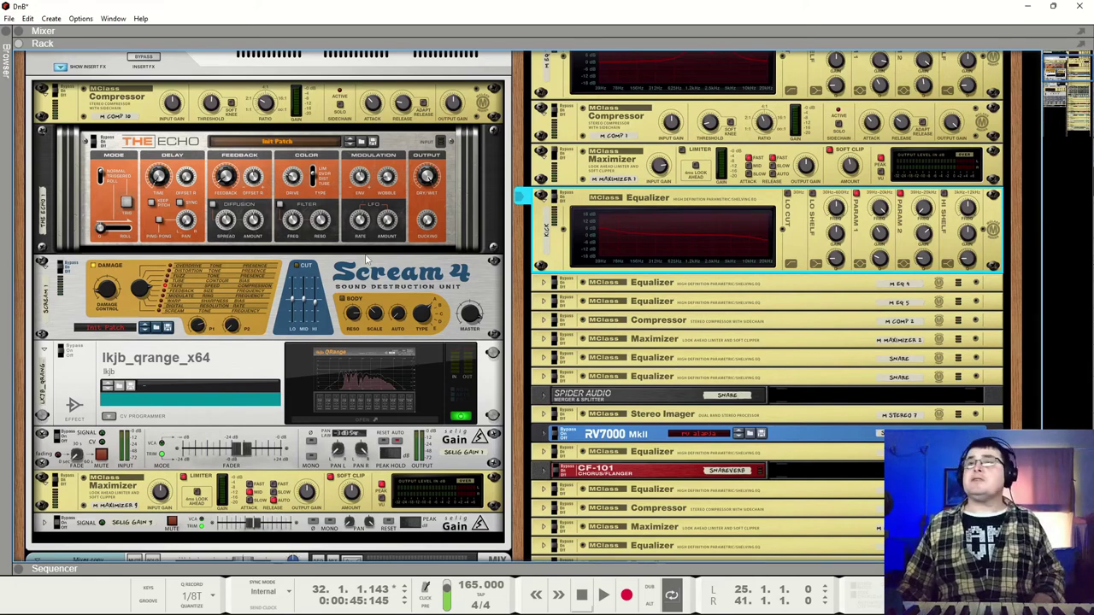
{"action": "key", "text": "F2"}
{"action": "left_click_drag", "start_coordinate": [373, 32], "coordinate": [244, 17]}
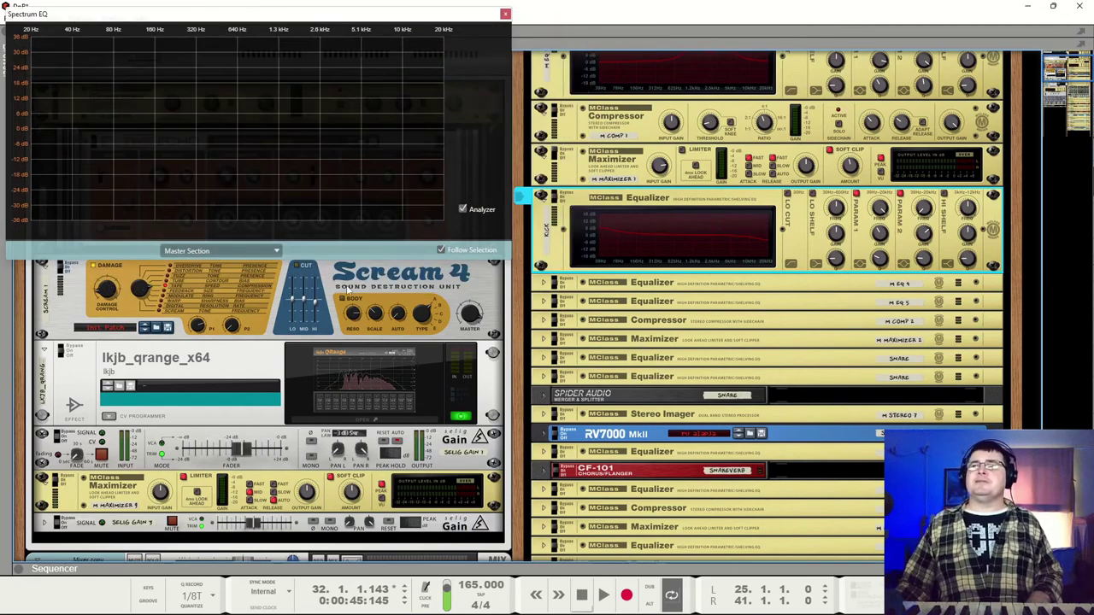
Step: Solo the first channel of the Mixer copy reMIX and play the loop while viewing its spectrum
{"action": "scroll", "coordinate": [635, 271], "scroll_direction": "up", "scroll_amount": 4}
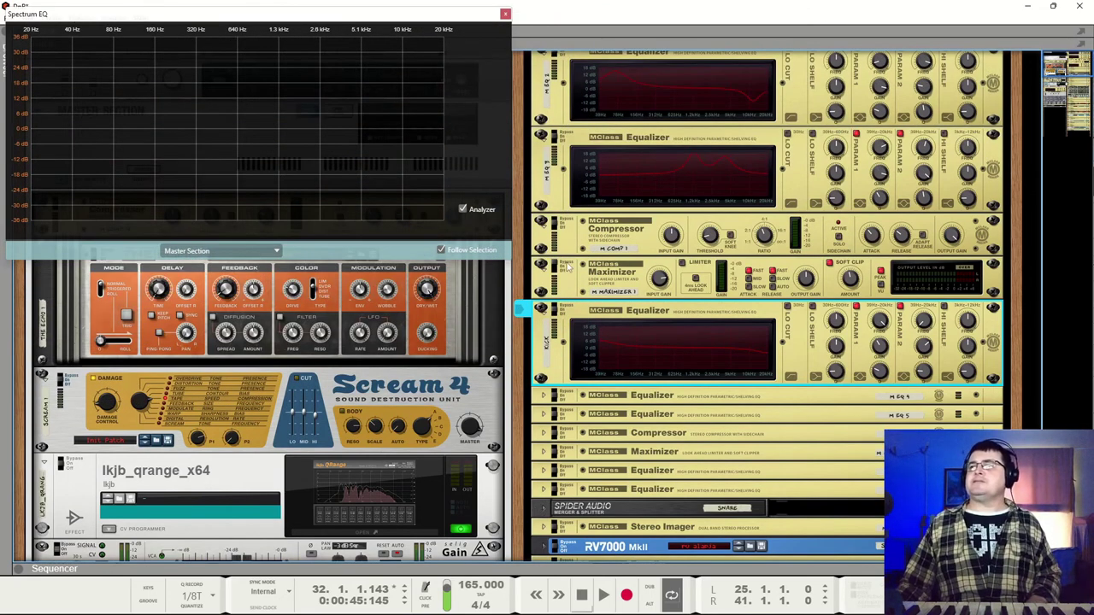
{"action": "scroll", "coordinate": [570, 267], "scroll_direction": "up", "scroll_amount": 1}
{"action": "scroll", "coordinate": [465, 304], "scroll_direction": "down", "scroll_amount": 15}
{"action": "scroll", "coordinate": [183, 382], "scroll_direction": "down", "scroll_amount": 6}
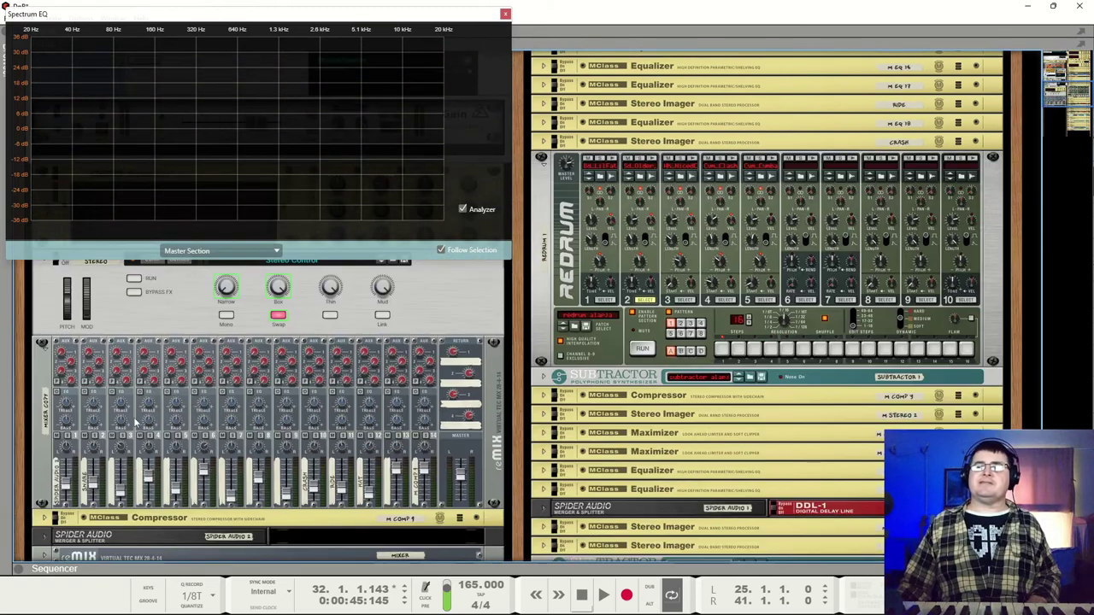
{"action": "left_click", "coordinate": [66, 462]}
{"action": "key", "text": "space"}
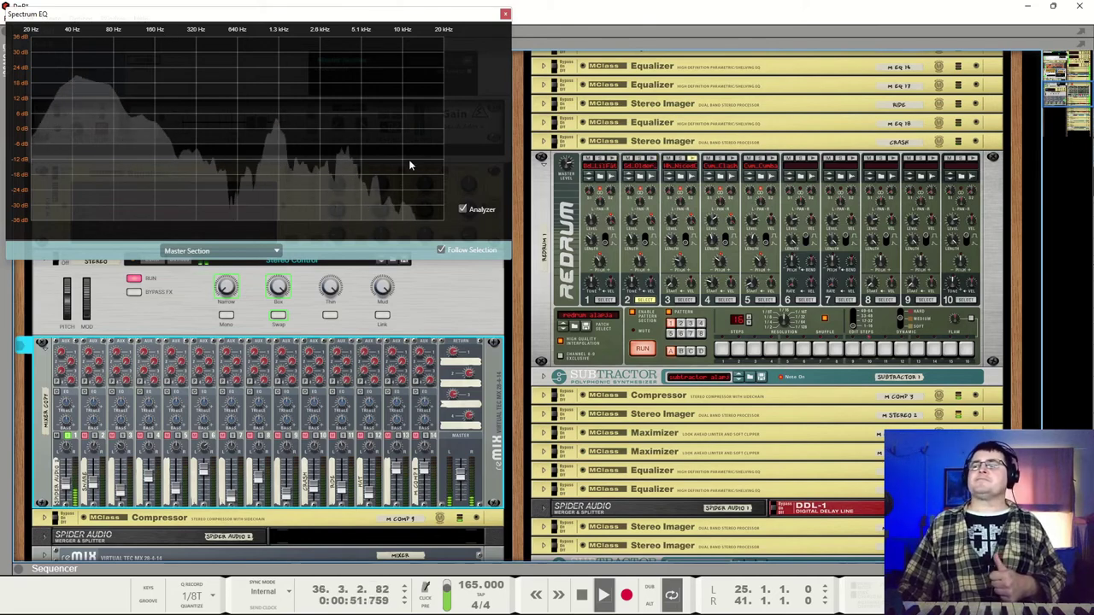
Step: Switch on the Mixer copy channel's EQ and set its low-frequency band to a bell shape
{"action": "scroll", "coordinate": [423, 310], "scroll_direction": "down", "scroll_amount": 1}
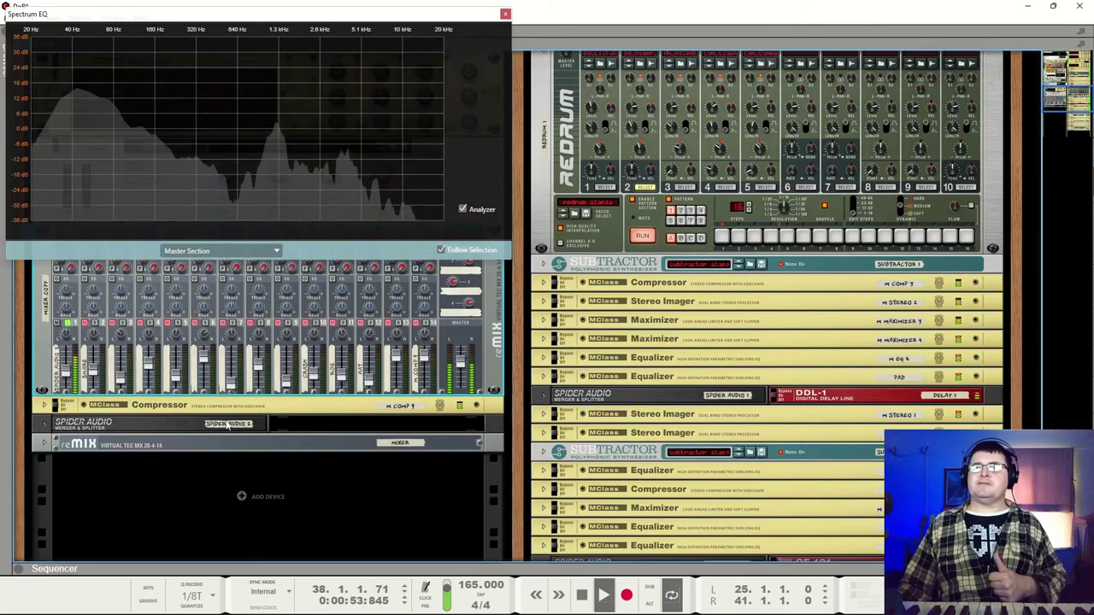
{"action": "scroll", "coordinate": [220, 420], "scroll_direction": "up", "scroll_amount": 2}
{"action": "scroll", "coordinate": [224, 409], "scroll_direction": "up", "scroll_amount": 2}
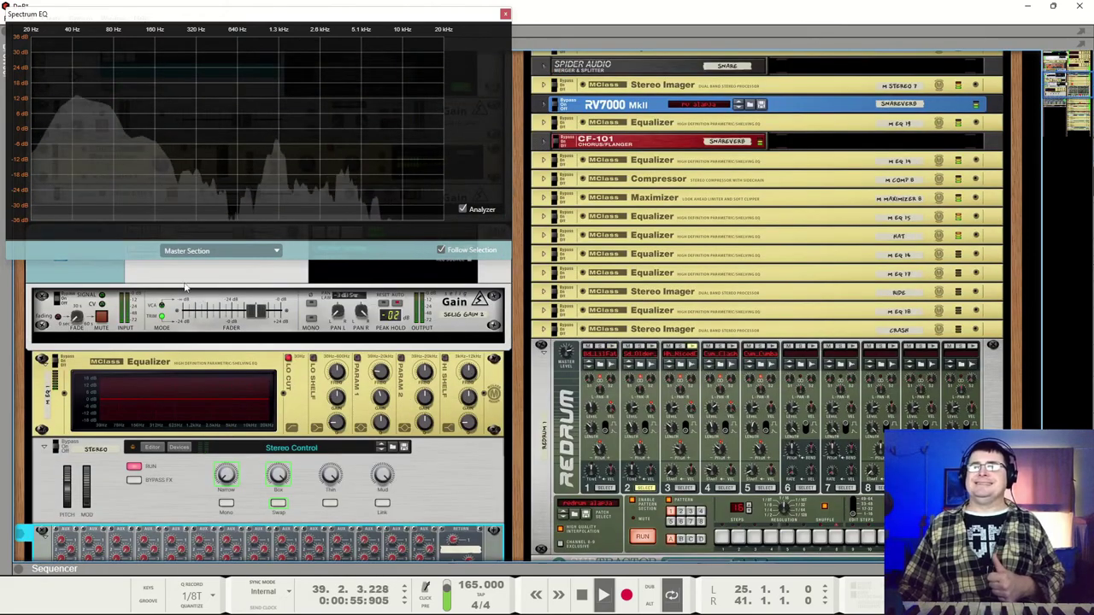
{"action": "left_click", "coordinate": [325, 274]}
{"action": "left_click", "coordinate": [463, 80]}
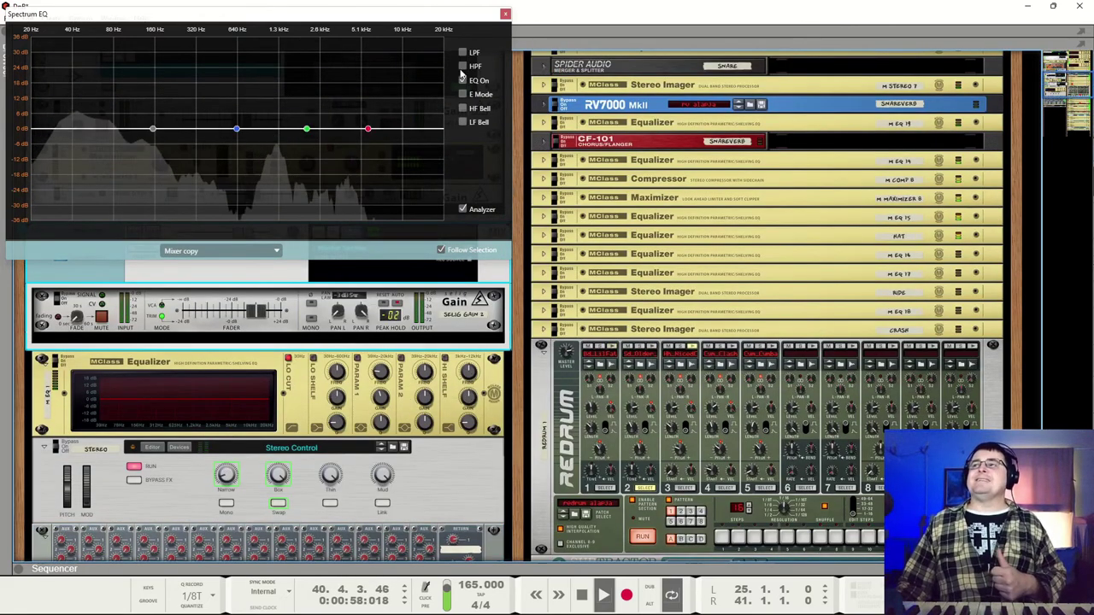
{"action": "left_click", "coordinate": [463, 121]}
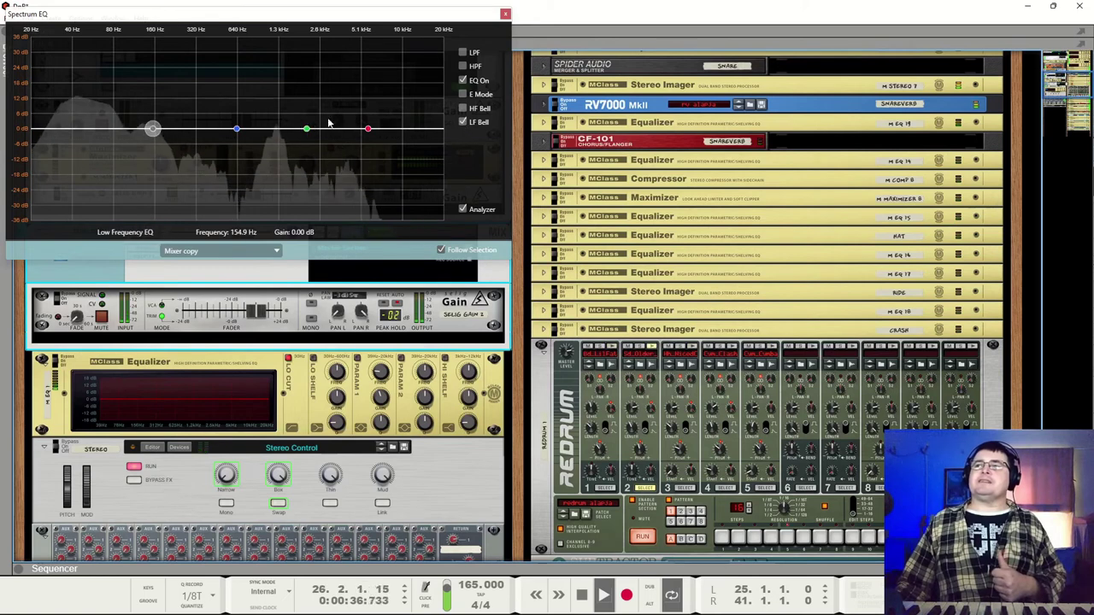
Step: Boost the Mixer copy's low-frequency band by about 6 dB at about 64 Hz
{"action": "mouse_move", "coordinate": [152, 131]}
{"action": "left_mouse_down"}
{"action": "mouse_move", "coordinate": [154, 83]}
{"action": "mouse_move", "coordinate": [101, 85]}
{"action": "mouse_move", "coordinate": [164, 100]}
{"action": "mouse_move", "coordinate": [162, 90]}
{"action": "mouse_move", "coordinate": [157, 141]}
{"action": "left_mouse_up"}
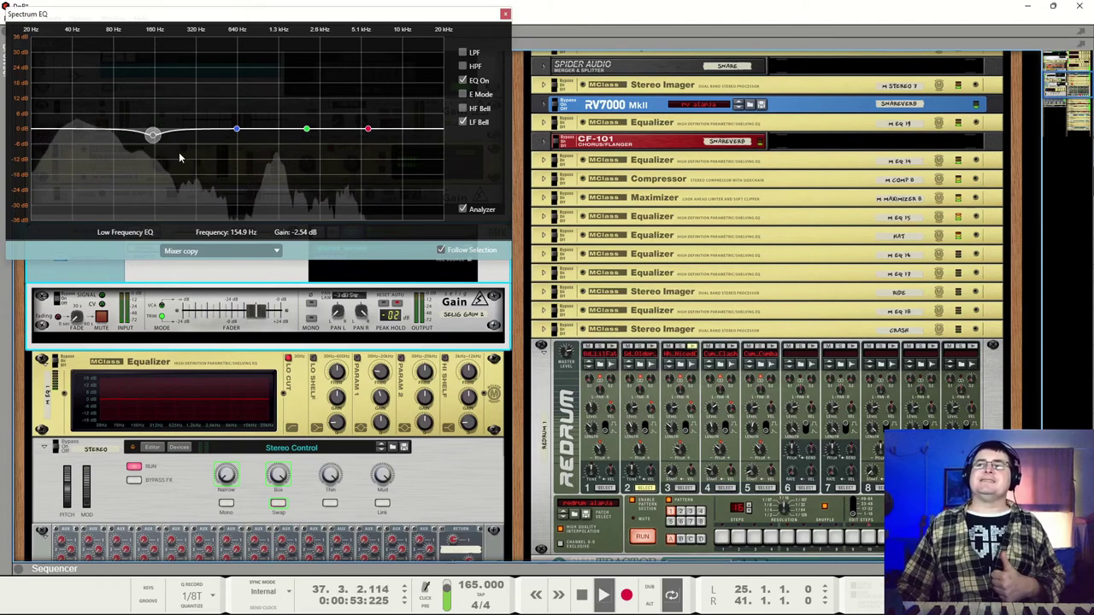
{"action": "left_click", "coordinate": [151, 139]}
{"action": "left_click_drag", "start_coordinate": [151, 137], "coordinate": [100, 114]}
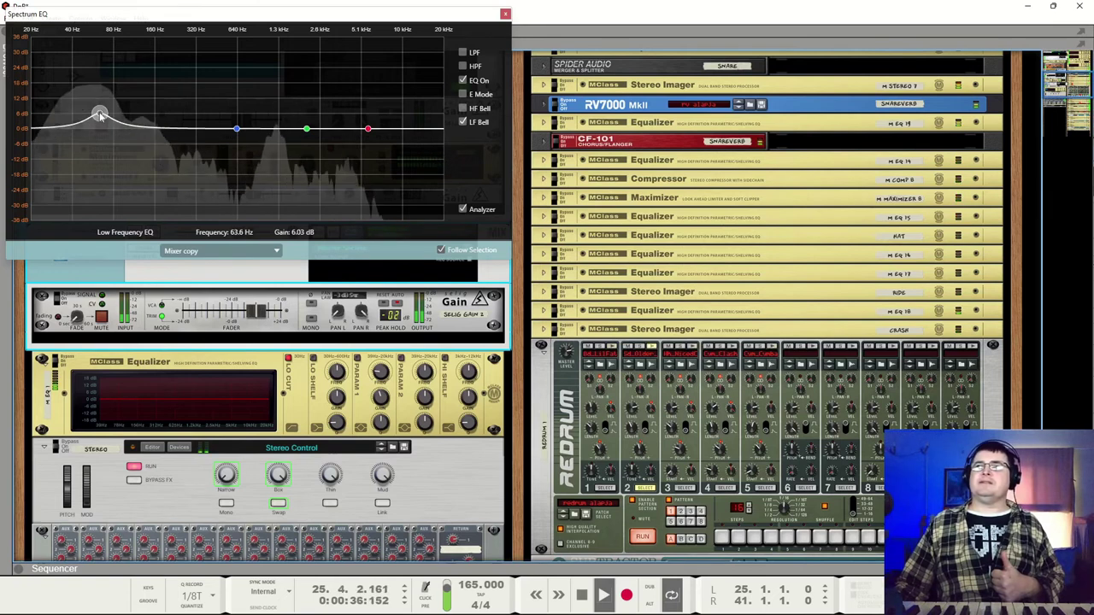
Step: With E Mode on, cut the low-mid band by about 3 dB near 300 Hz and boost the high-mid band about 2.5 dB at 1.55 kHz
{"action": "left_click_drag", "start_coordinate": [237, 129], "coordinate": [171, 136]}
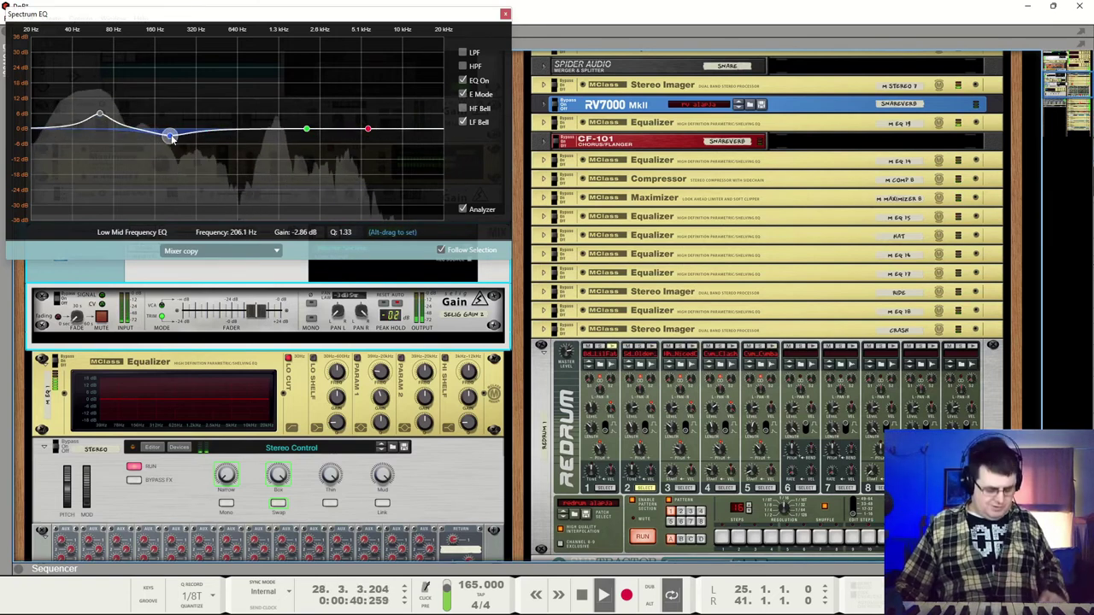
{"action": "left_click_drag", "start_coordinate": [171, 136], "coordinate": [167, 137]}
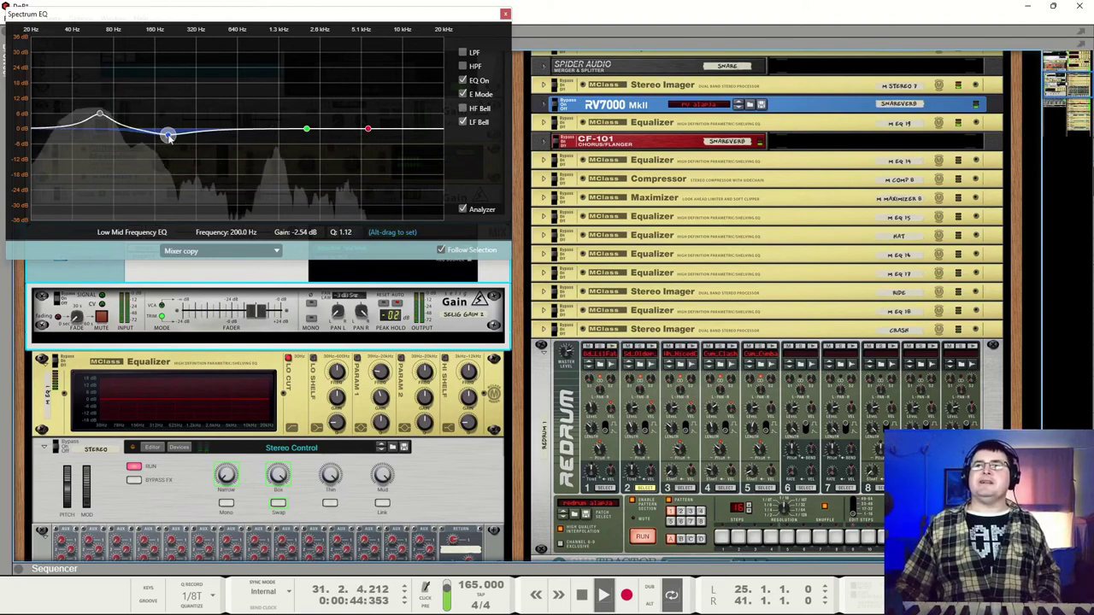
{"action": "left_click_drag", "start_coordinate": [169, 137], "coordinate": [190, 137]}
{"action": "mouse_move", "coordinate": [306, 128]}
{"action": "left_mouse_down"}
{"action": "mouse_move", "coordinate": [330, 114]}
{"action": "mouse_move", "coordinate": [291, 122]}
{"action": "left_mouse_up"}
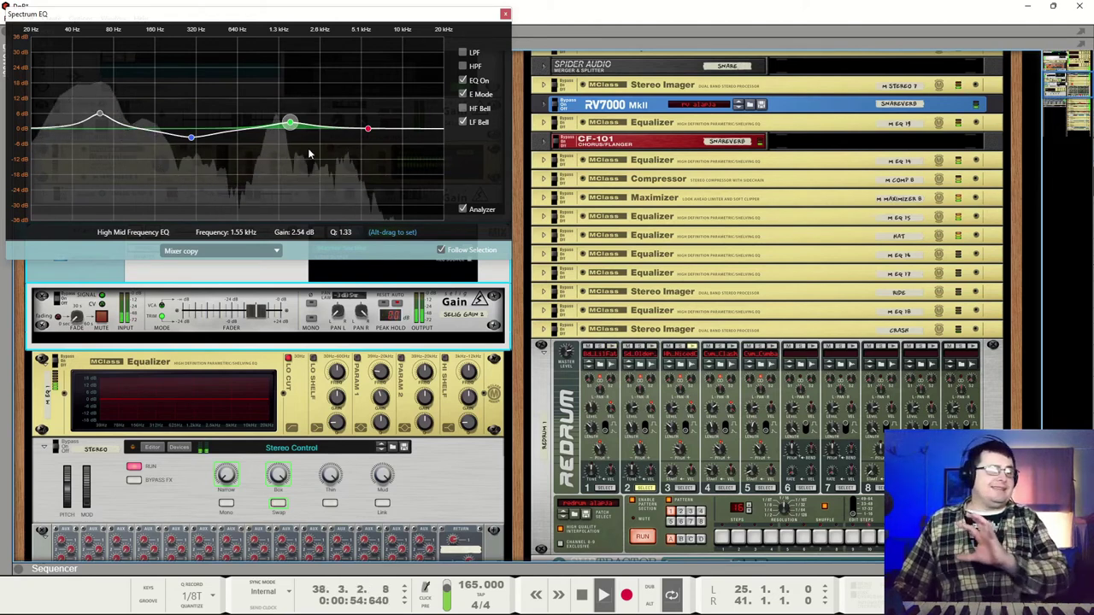
Step: Turn off the Mixer copy's channel EQ, close the Spectrum EQ window, and stop playback
{"action": "left_click", "coordinate": [368, 128]}
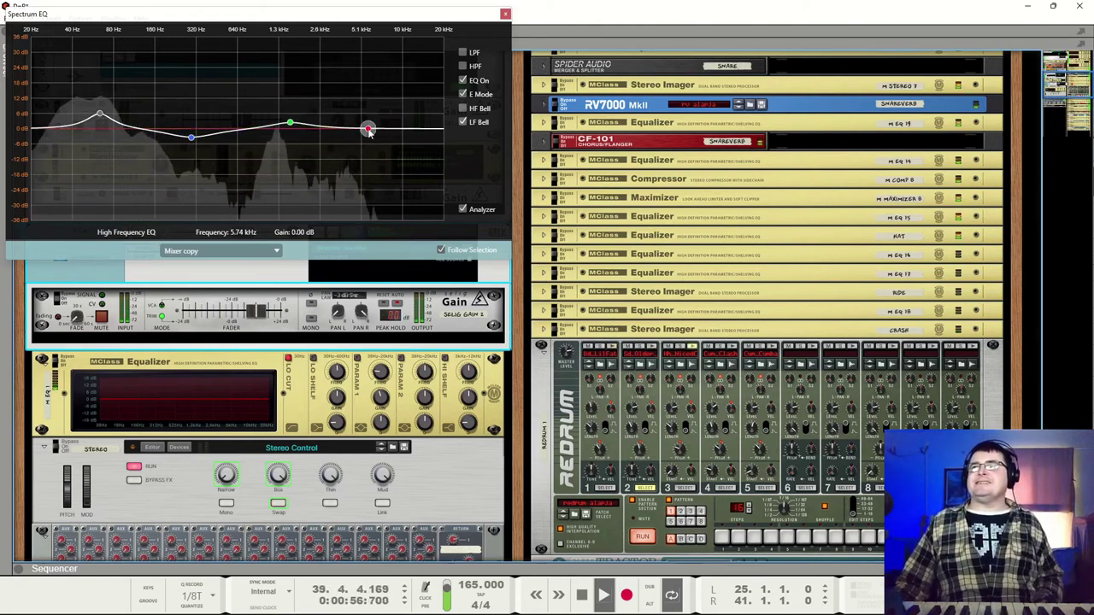
{"action": "left_click", "coordinate": [462, 80]}
{"action": "left_click", "coordinate": [505, 14]}
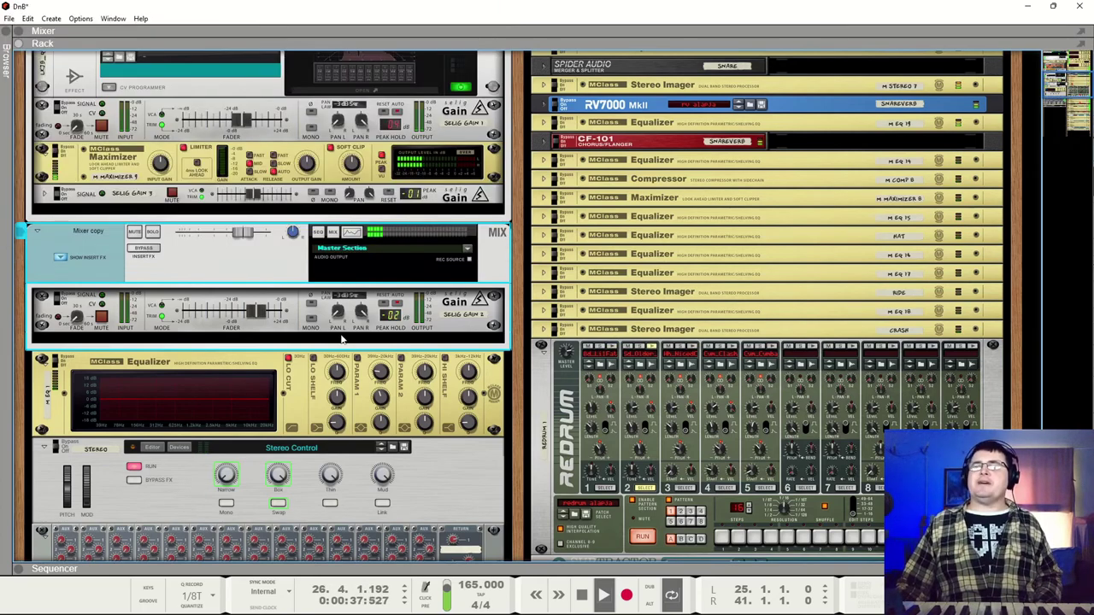
{"action": "scroll", "coordinate": [409, 337], "scroll_direction": "down", "scroll_amount": 5}
{"action": "scroll", "coordinate": [408, 337], "scroll_direction": "up", "scroll_amount": 15}
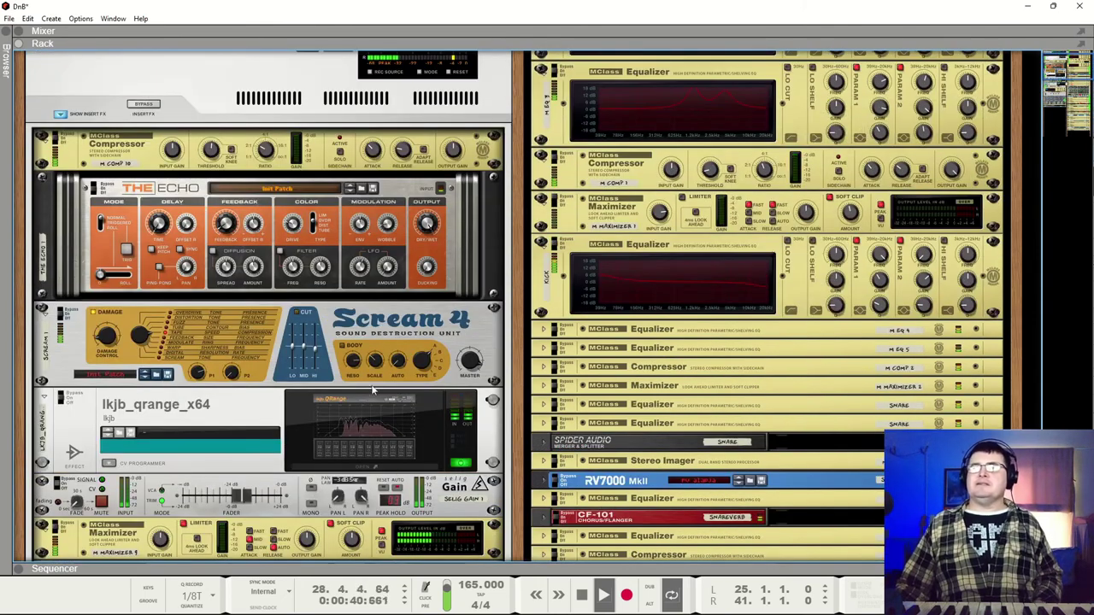
{"action": "key", "text": "space"}
Step: Open the lkjb QRange plug-in window to review its band settings, and close it again
{"action": "left_click", "coordinate": [371, 390]}
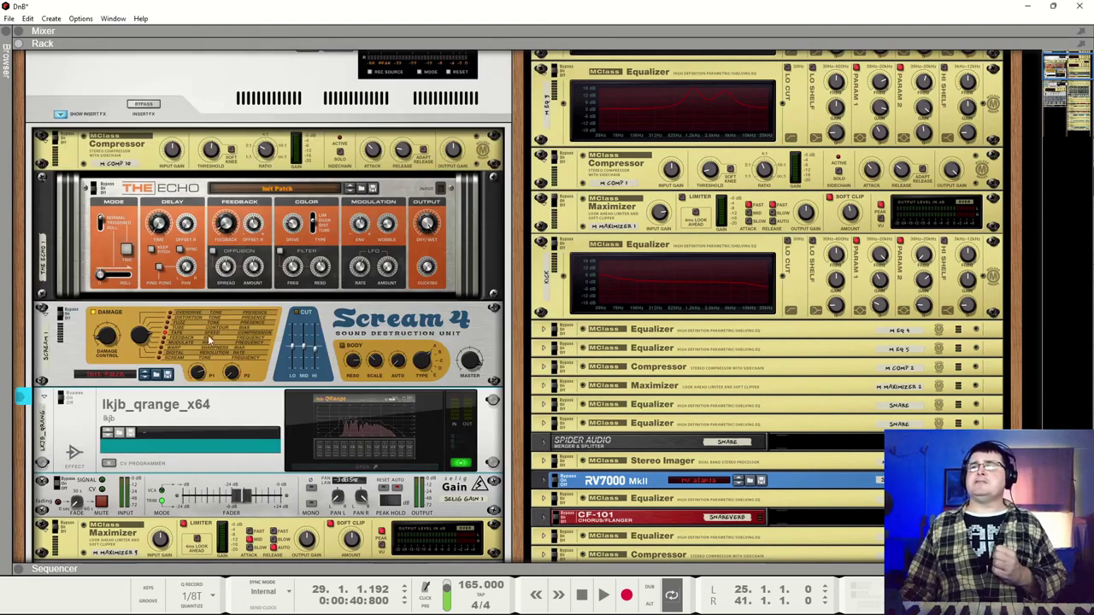
{"action": "left_click", "coordinate": [568, 69]}
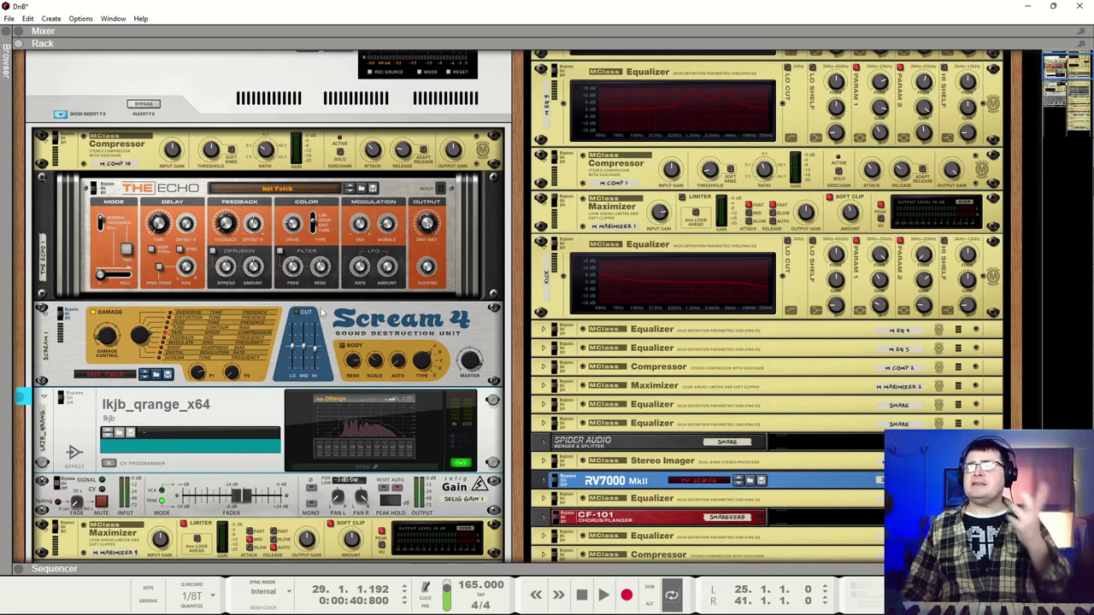
{"action": "left_click", "coordinate": [330, 418]}
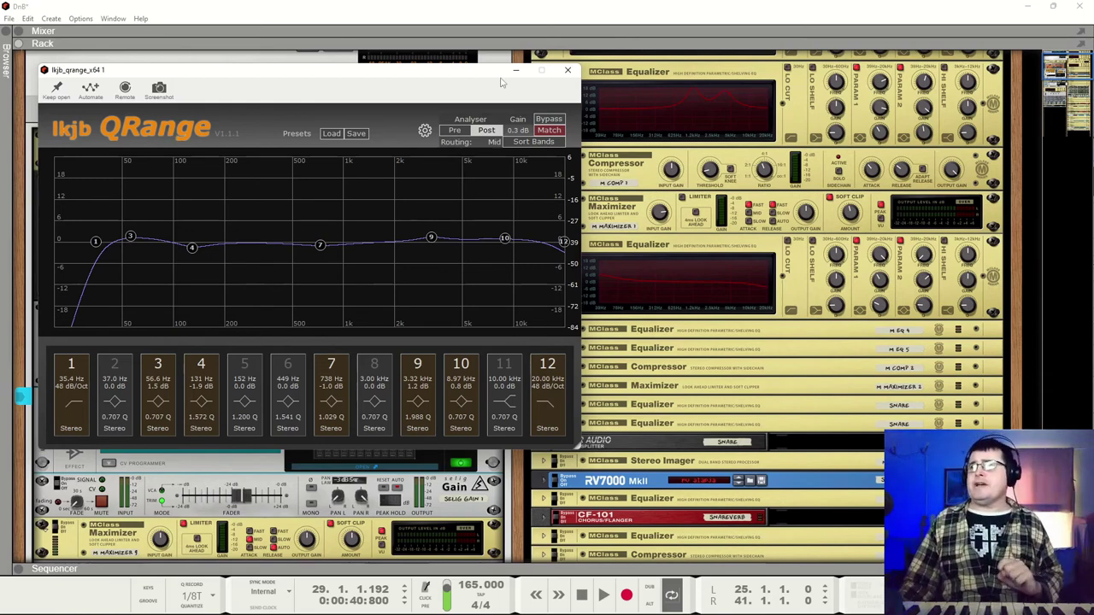
{"action": "left_click", "coordinate": [567, 70]}
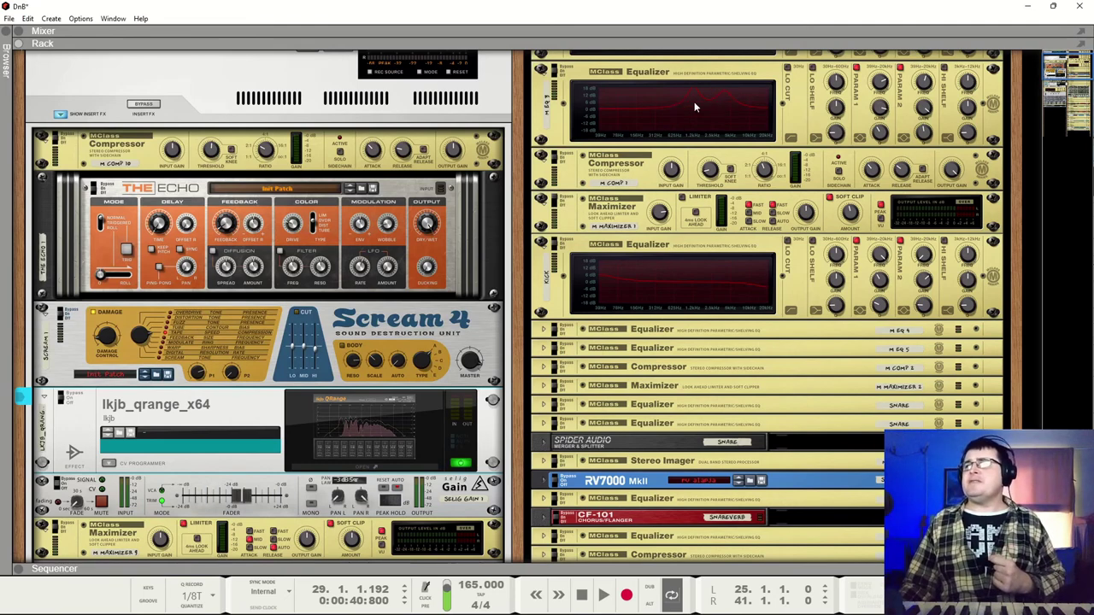
Step: Check the parametric 2 gain and low shelf gain on the M EQ 3 equalizer
{"action": "scroll", "coordinate": [767, 328], "scroll_direction": "up", "scroll_amount": 2}
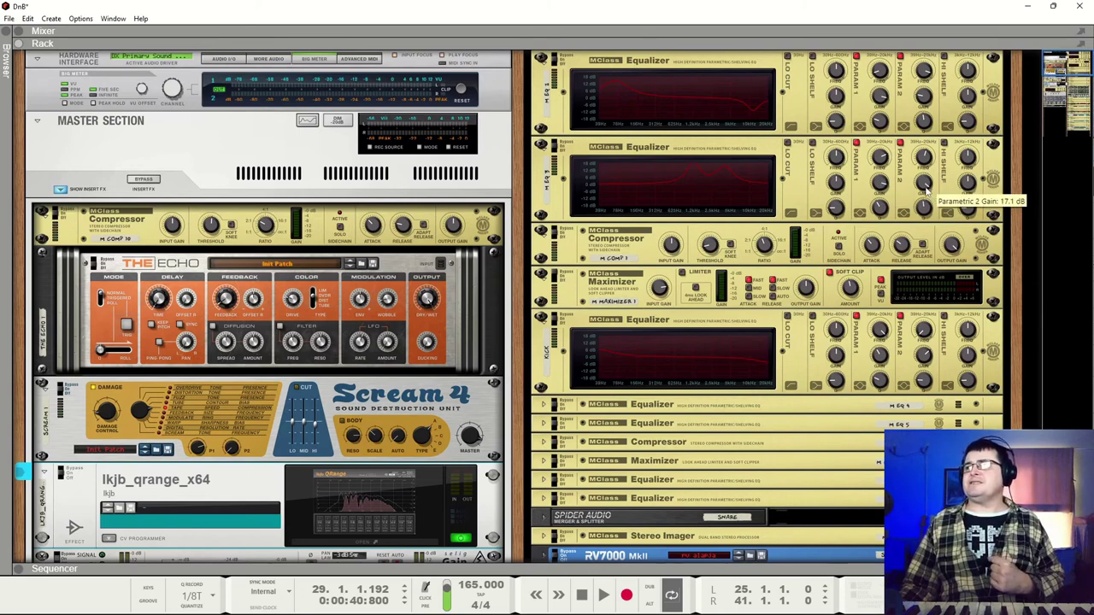
{"action": "left_click", "coordinate": [842, 182]}
{"action": "left_click_drag", "start_coordinate": [842, 182], "coordinate": [846, 182]}
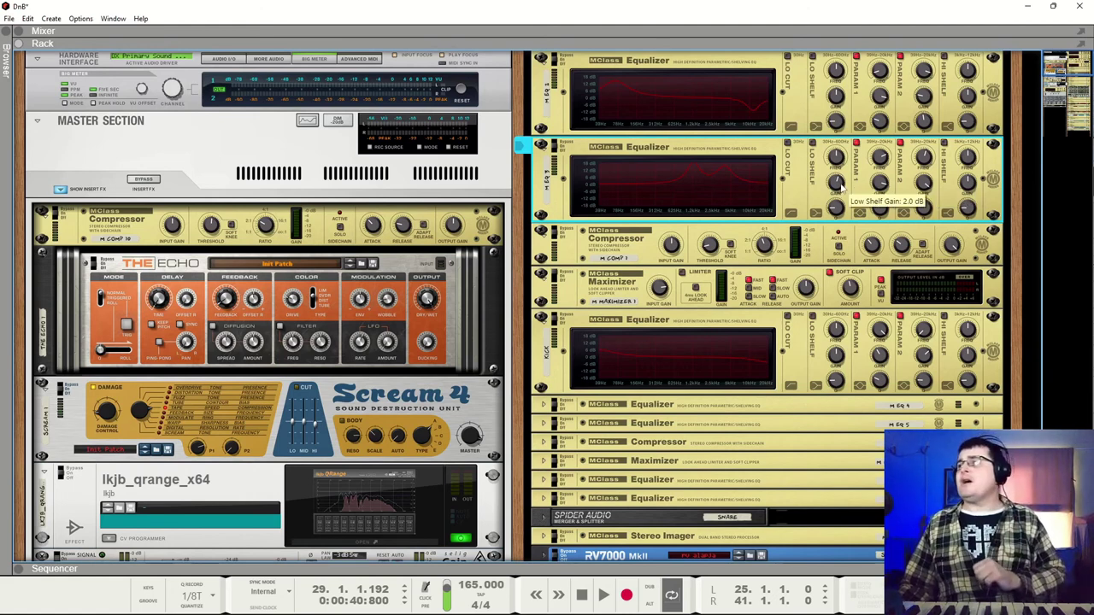
{"action": "left_click_drag", "start_coordinate": [841, 187], "coordinate": [844, 190]}
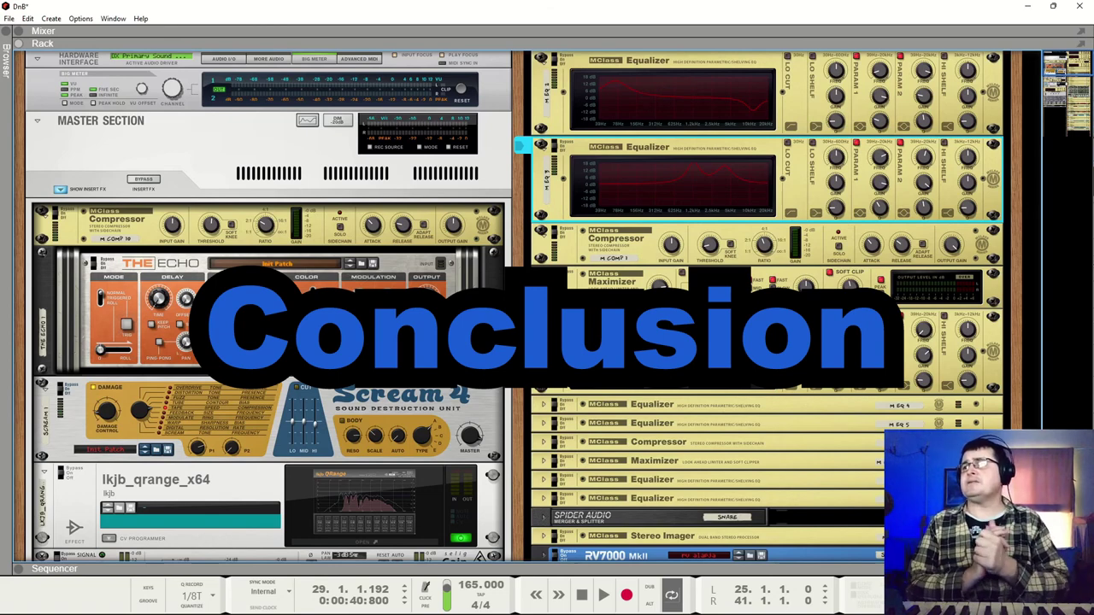
Step: Bypass the insert effects of both the master section and the Mixer copy channel, and play the loop
{"action": "left_click", "coordinate": [558, 282]}
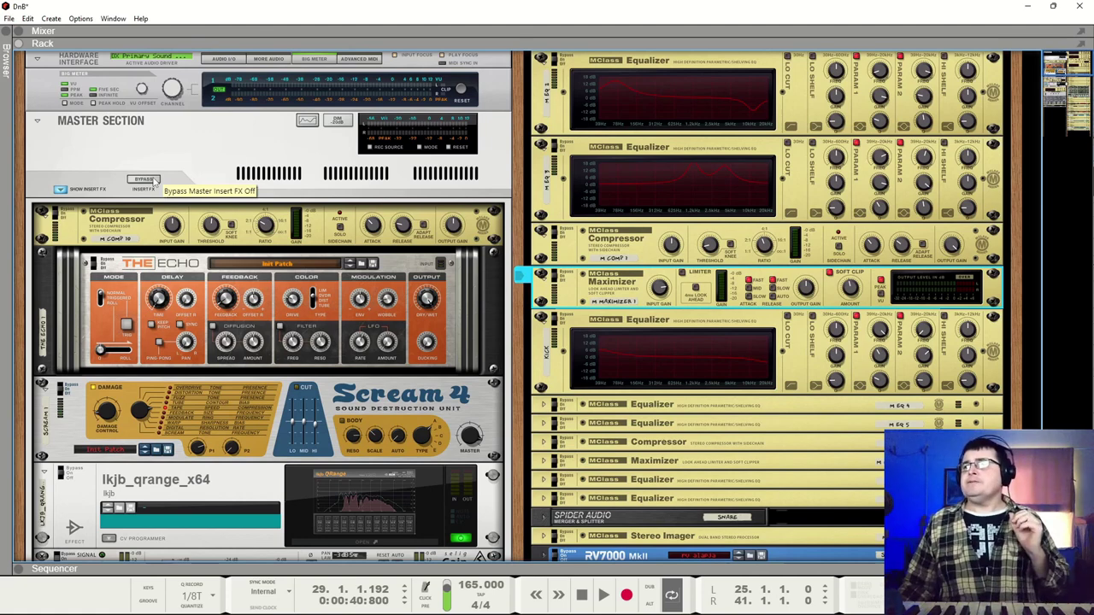
{"action": "scroll", "coordinate": [355, 273], "scroll_direction": "down", "scroll_amount": 2}
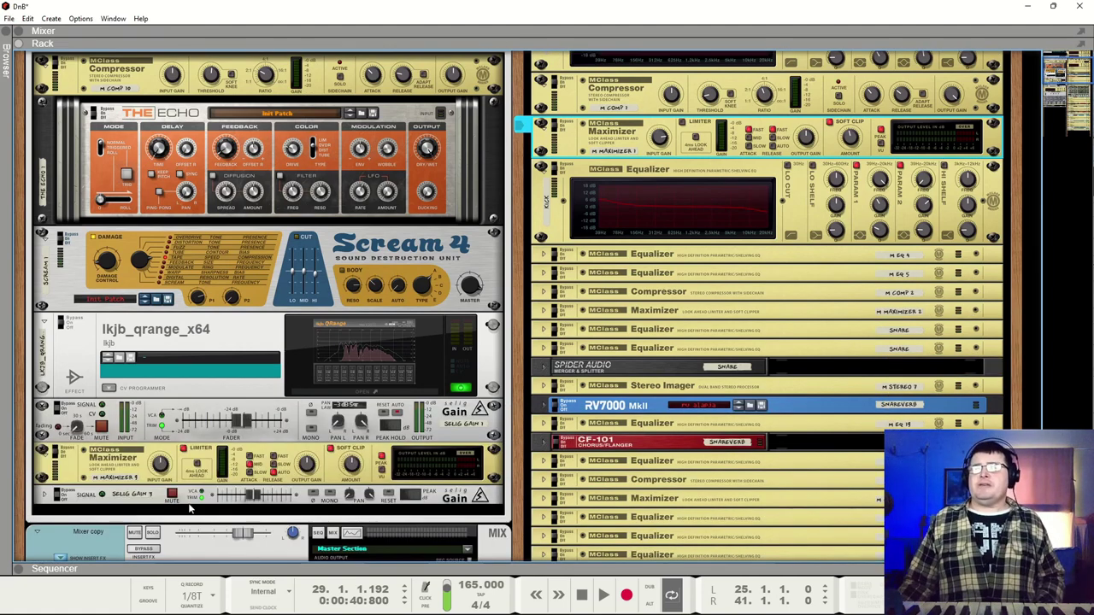
{"action": "scroll", "coordinate": [239, 521], "scroll_direction": "down", "scroll_amount": 1}
{"action": "left_click", "coordinate": [145, 484]}
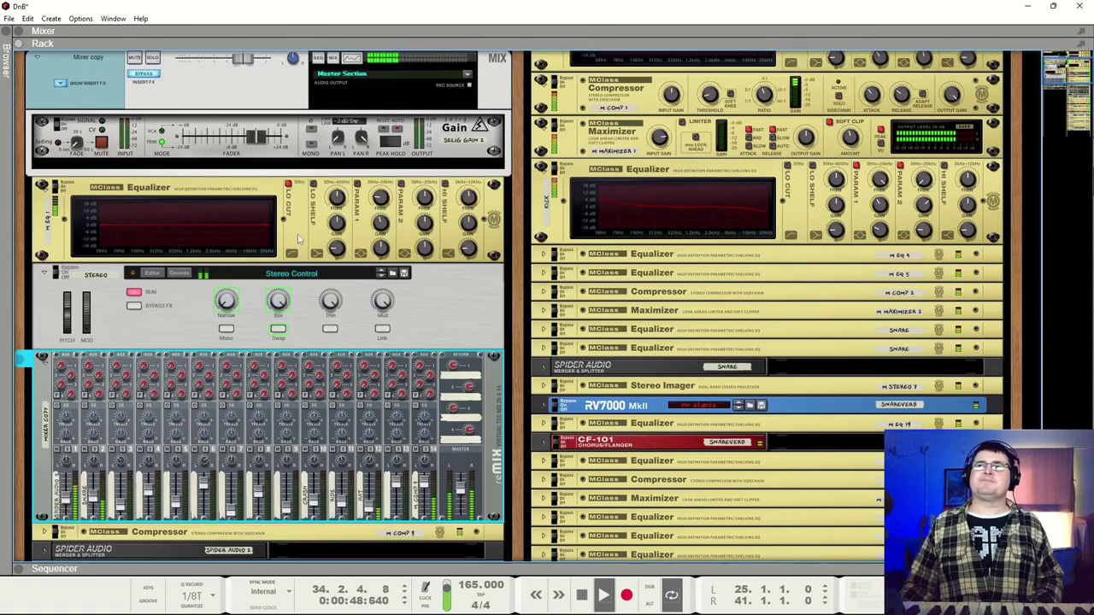
Step: Reactivate the Mixer copy's insert effects and the master section's insert effects one after the other during playback
{"action": "scroll", "coordinate": [299, 227], "scroll_direction": "up", "scroll_amount": 2}
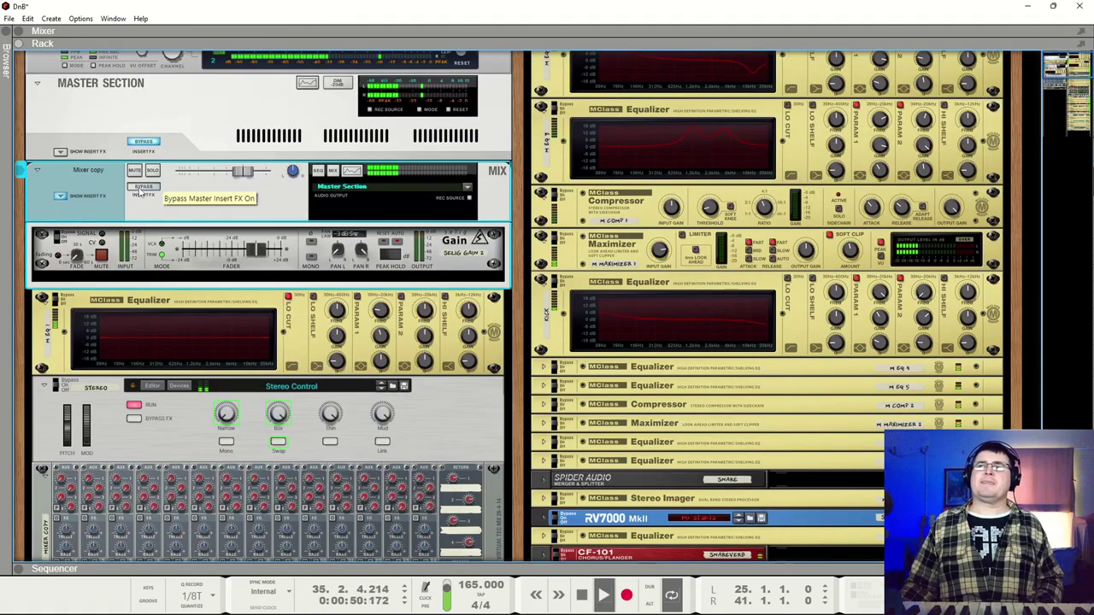
{"action": "left_click", "coordinate": [158, 183]}
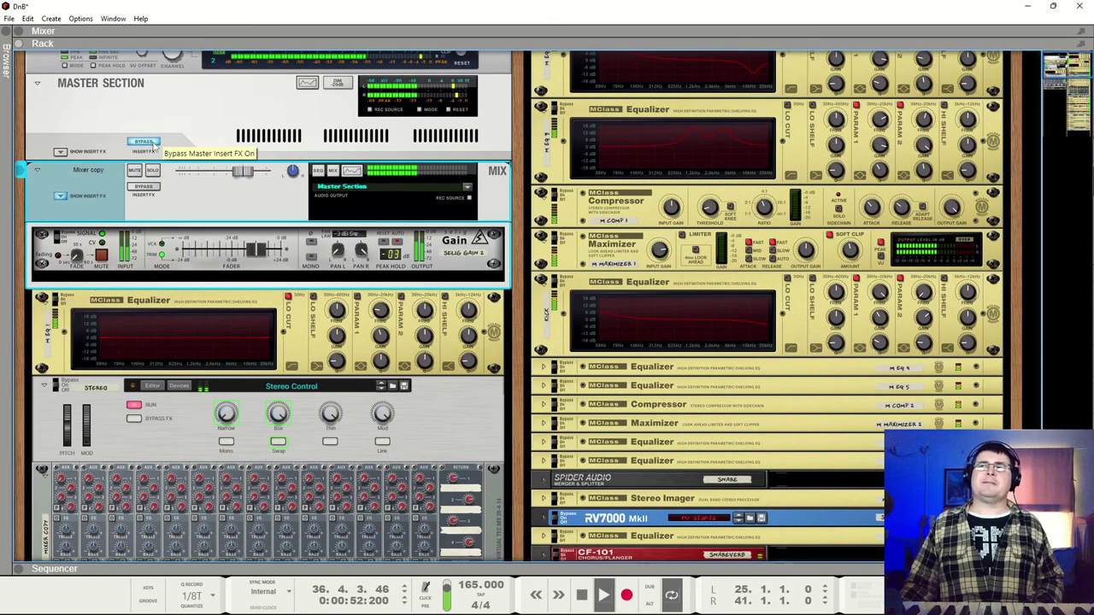
{"action": "left_click", "coordinate": [131, 147]}
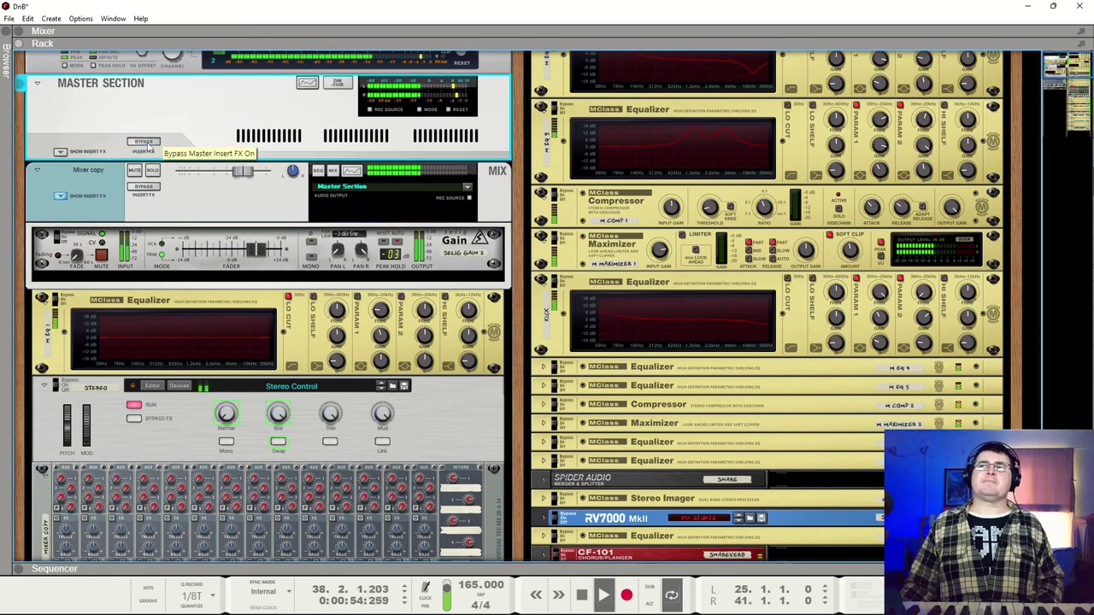
Step: Show the master insert effects and compare them bypassed and active while the loop plays
{"action": "left_click", "coordinate": [60, 151]}
{"action": "scroll", "coordinate": [282, 351], "scroll_direction": "down", "scroll_amount": 1}
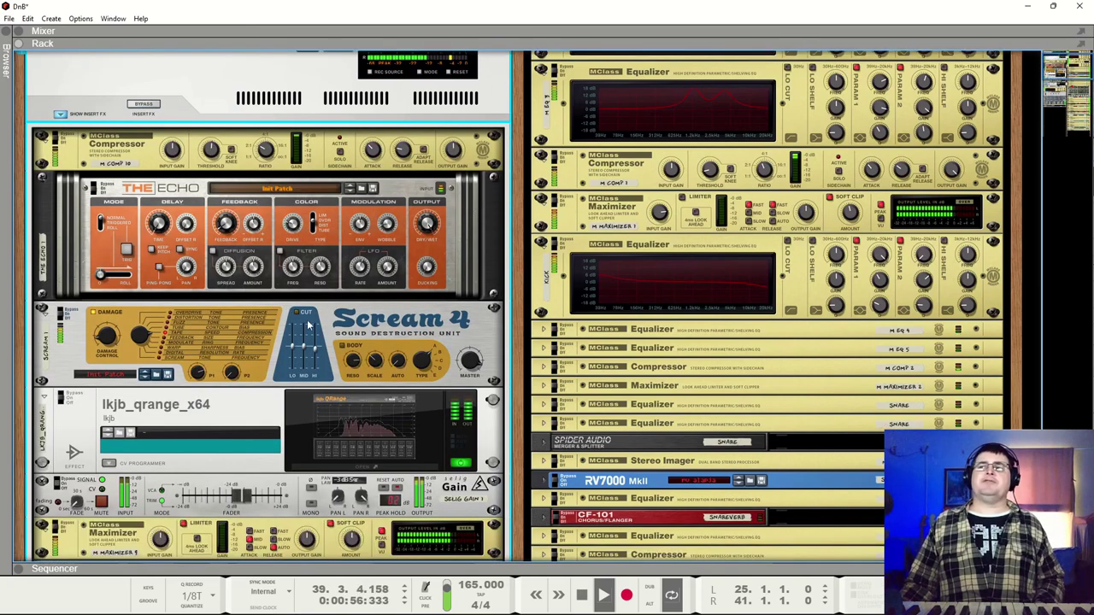
{"action": "left_click", "coordinate": [148, 108]}
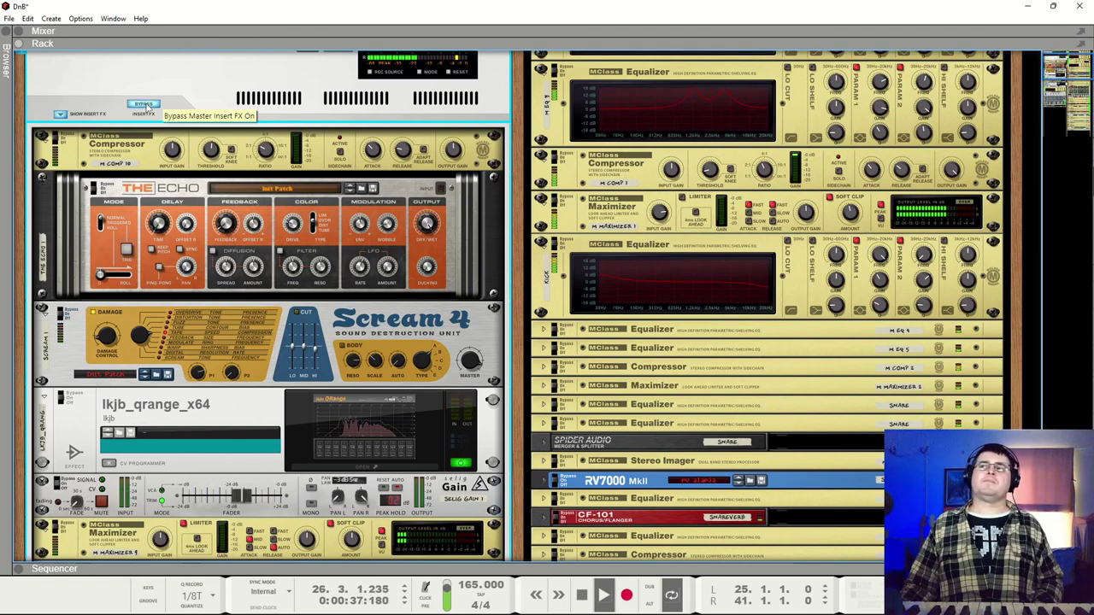
{"action": "left_click", "coordinate": [148, 107]}
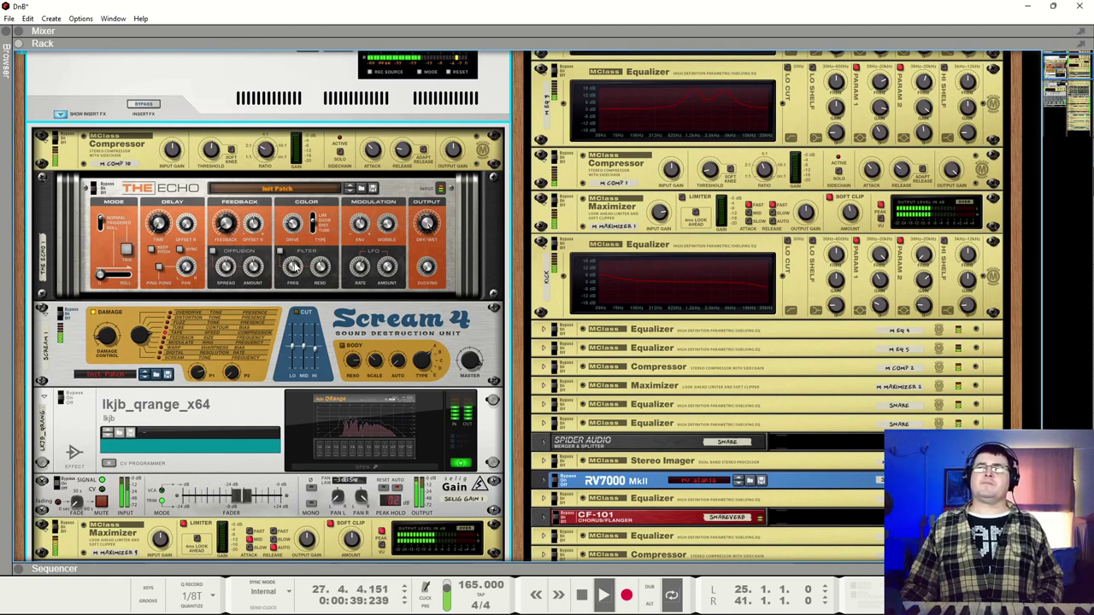